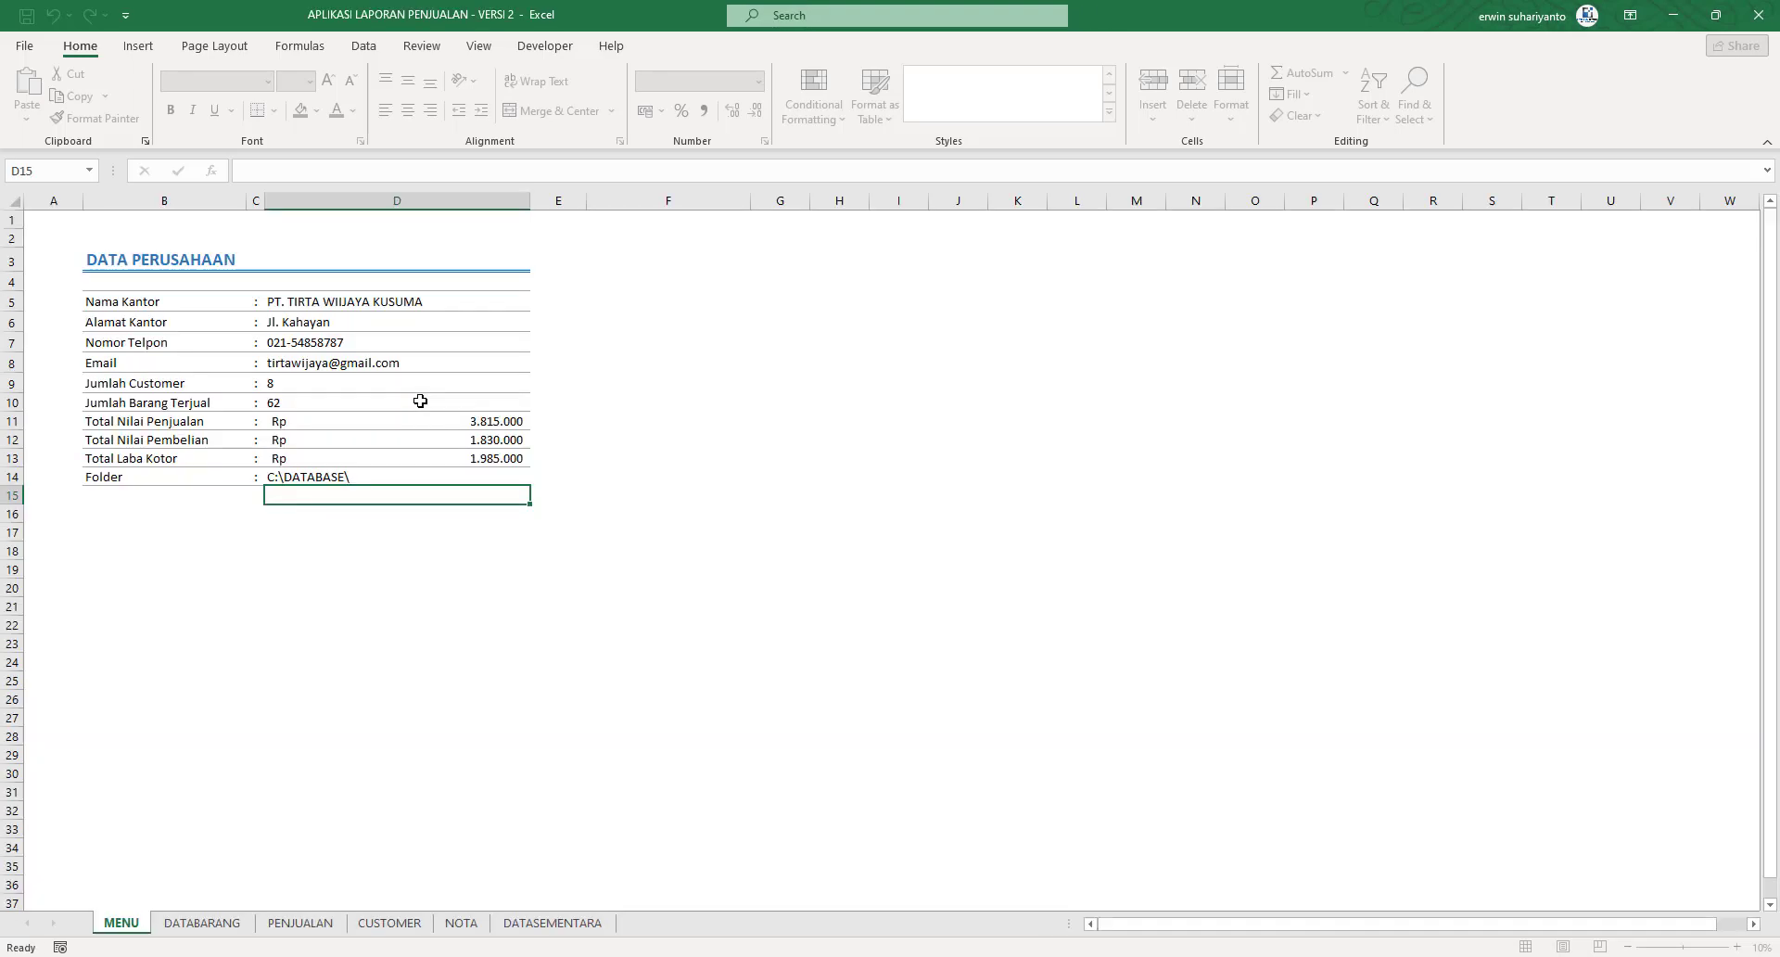
Exit the sales-report form, confirming with Yes, then reopen it over the company data sheet
left_click(484, 254)
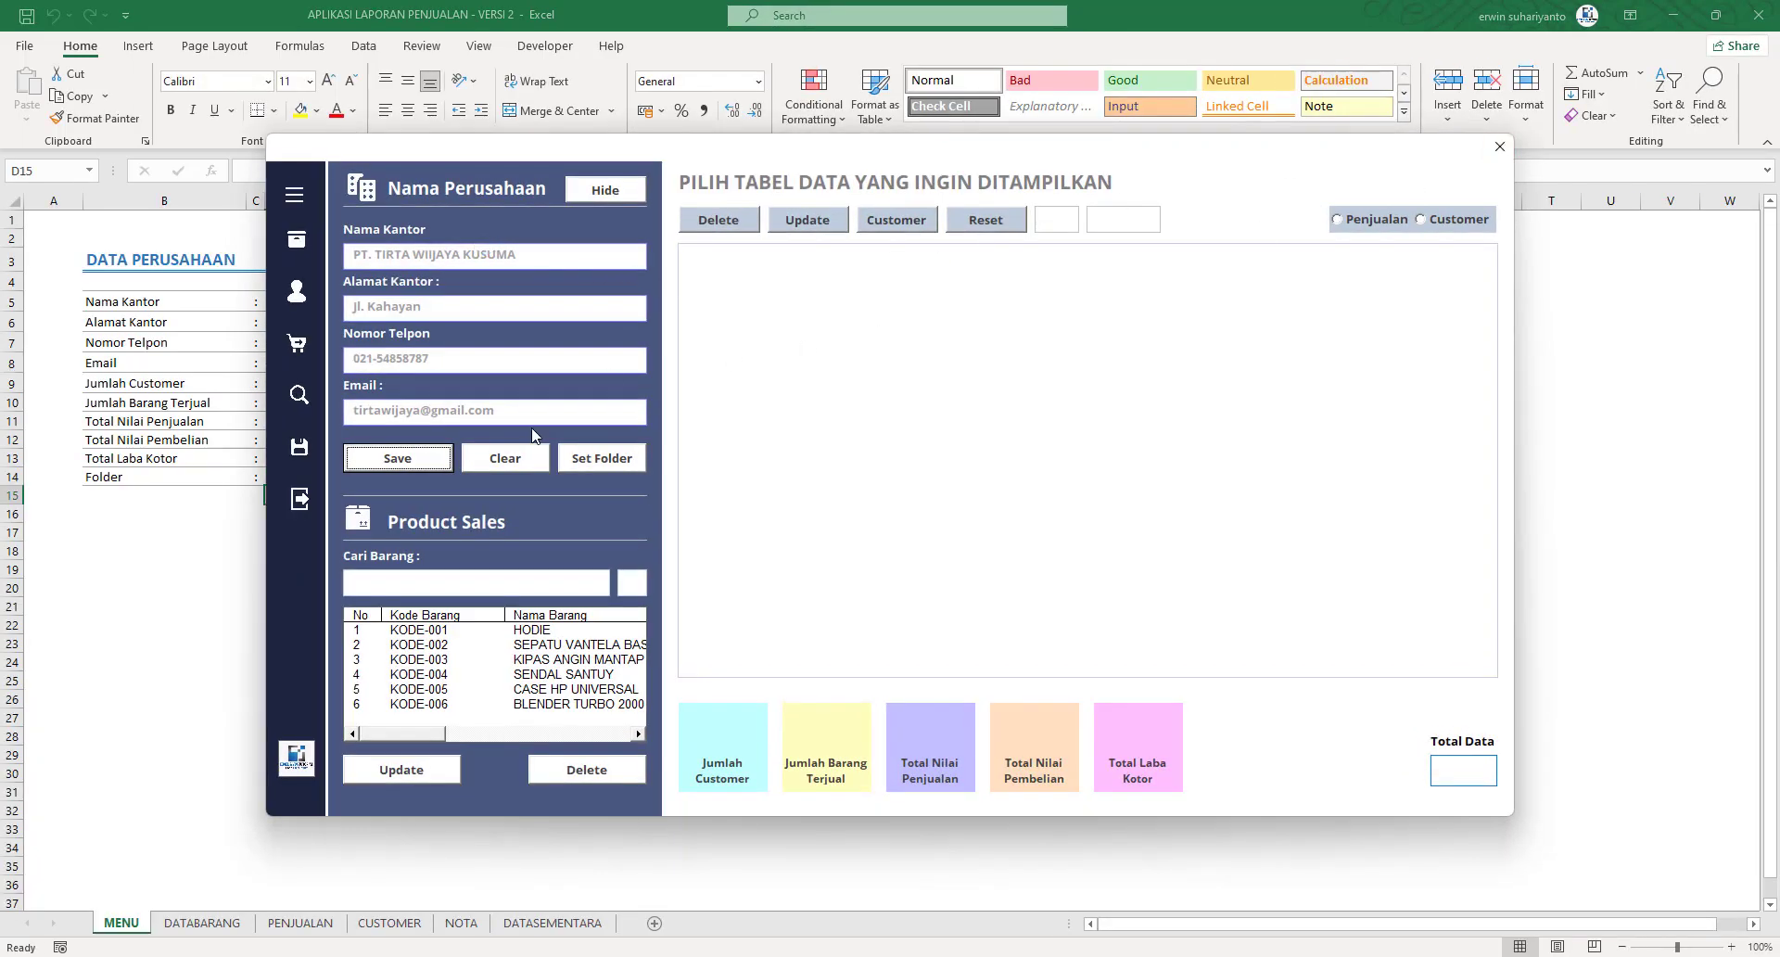
left_click(301, 505)
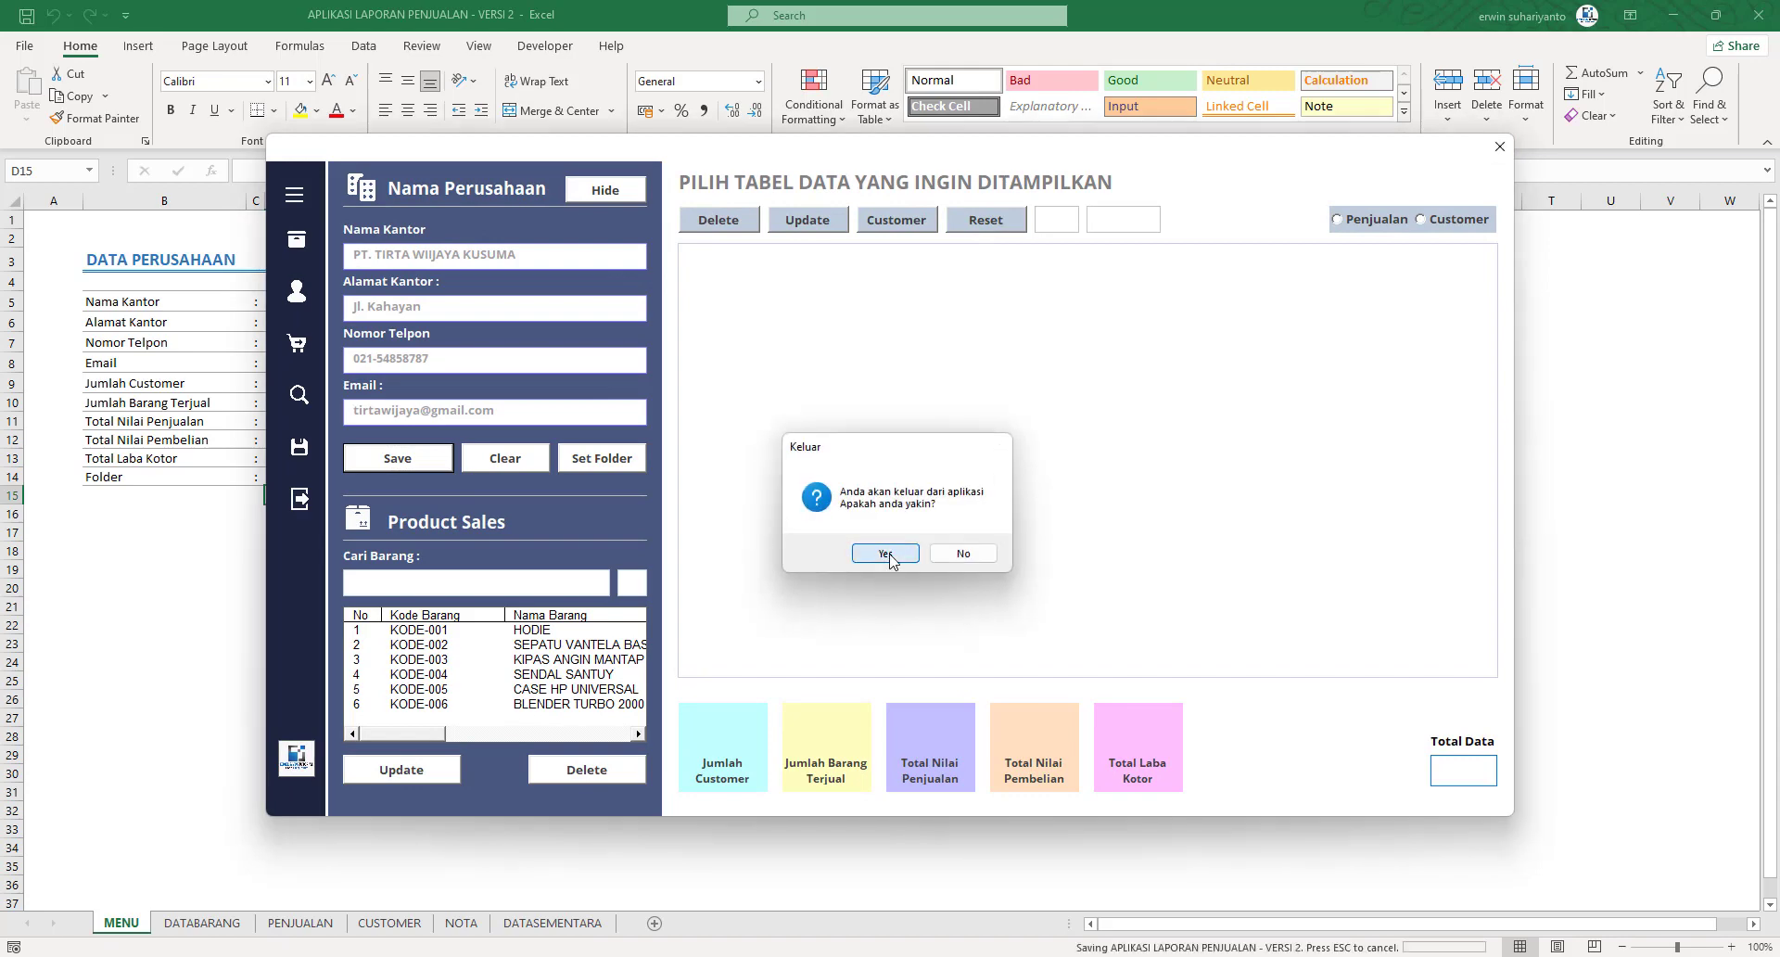
left_click(884, 556)
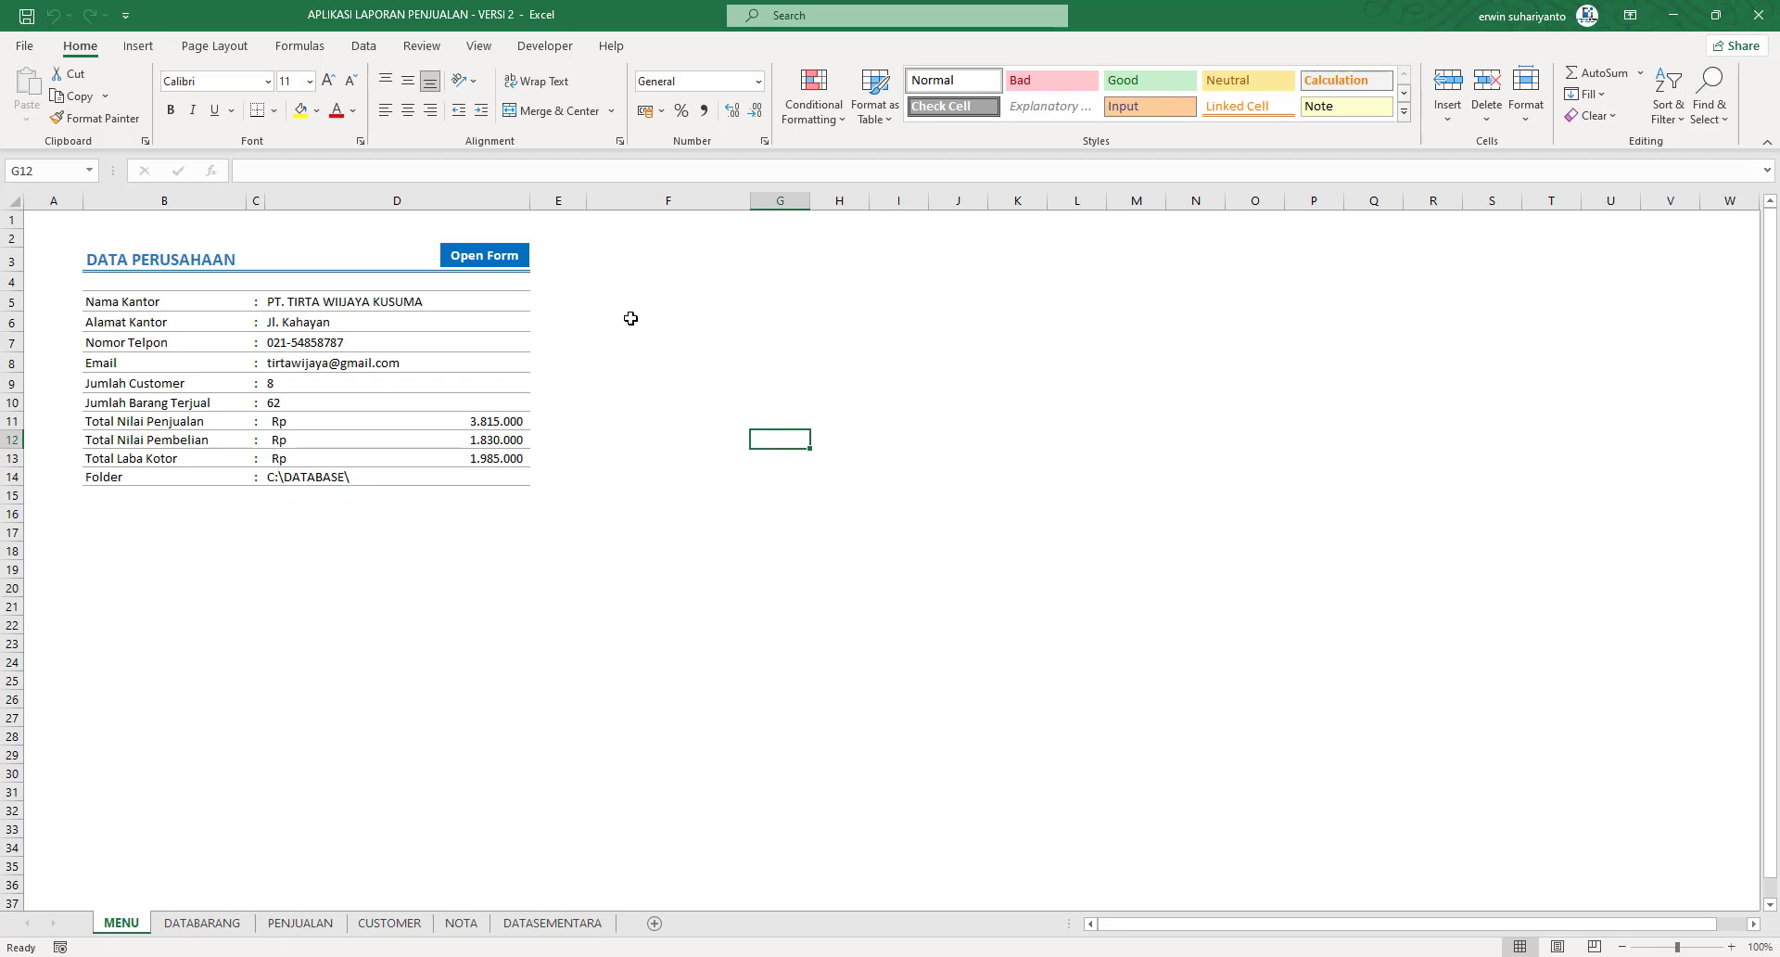
left_click(500, 254)
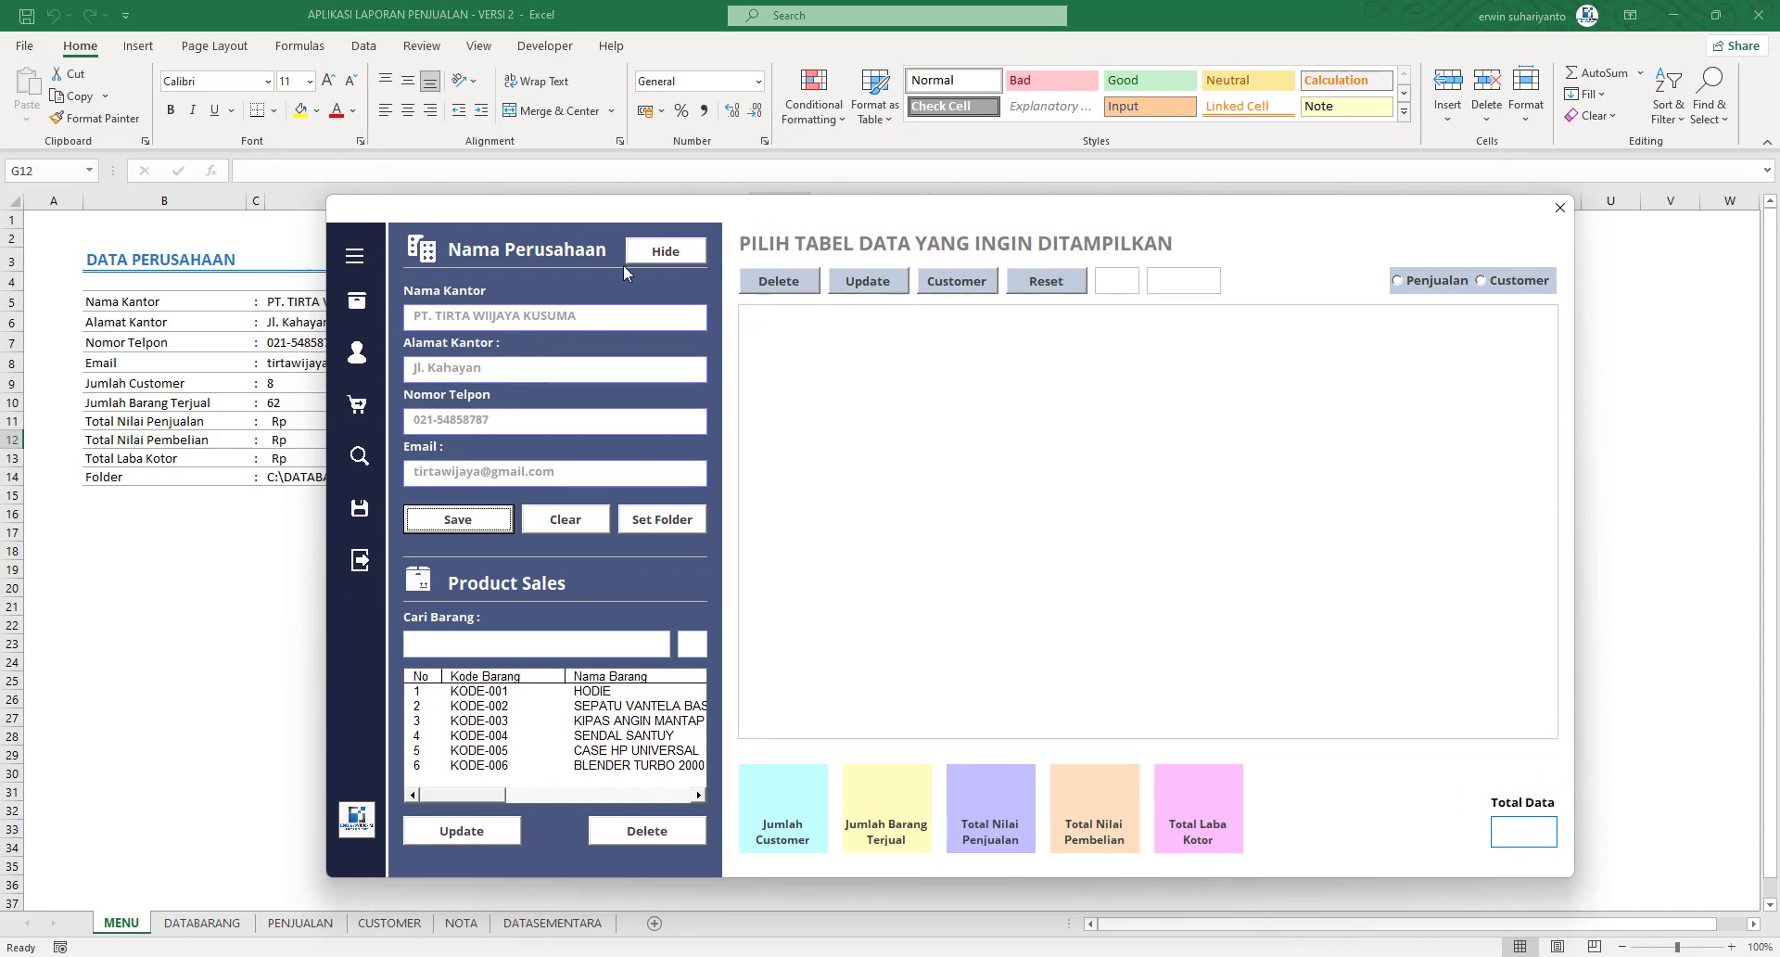
Hide the workbook behind the form and drag the form up and slightly right
left_click(668, 258)
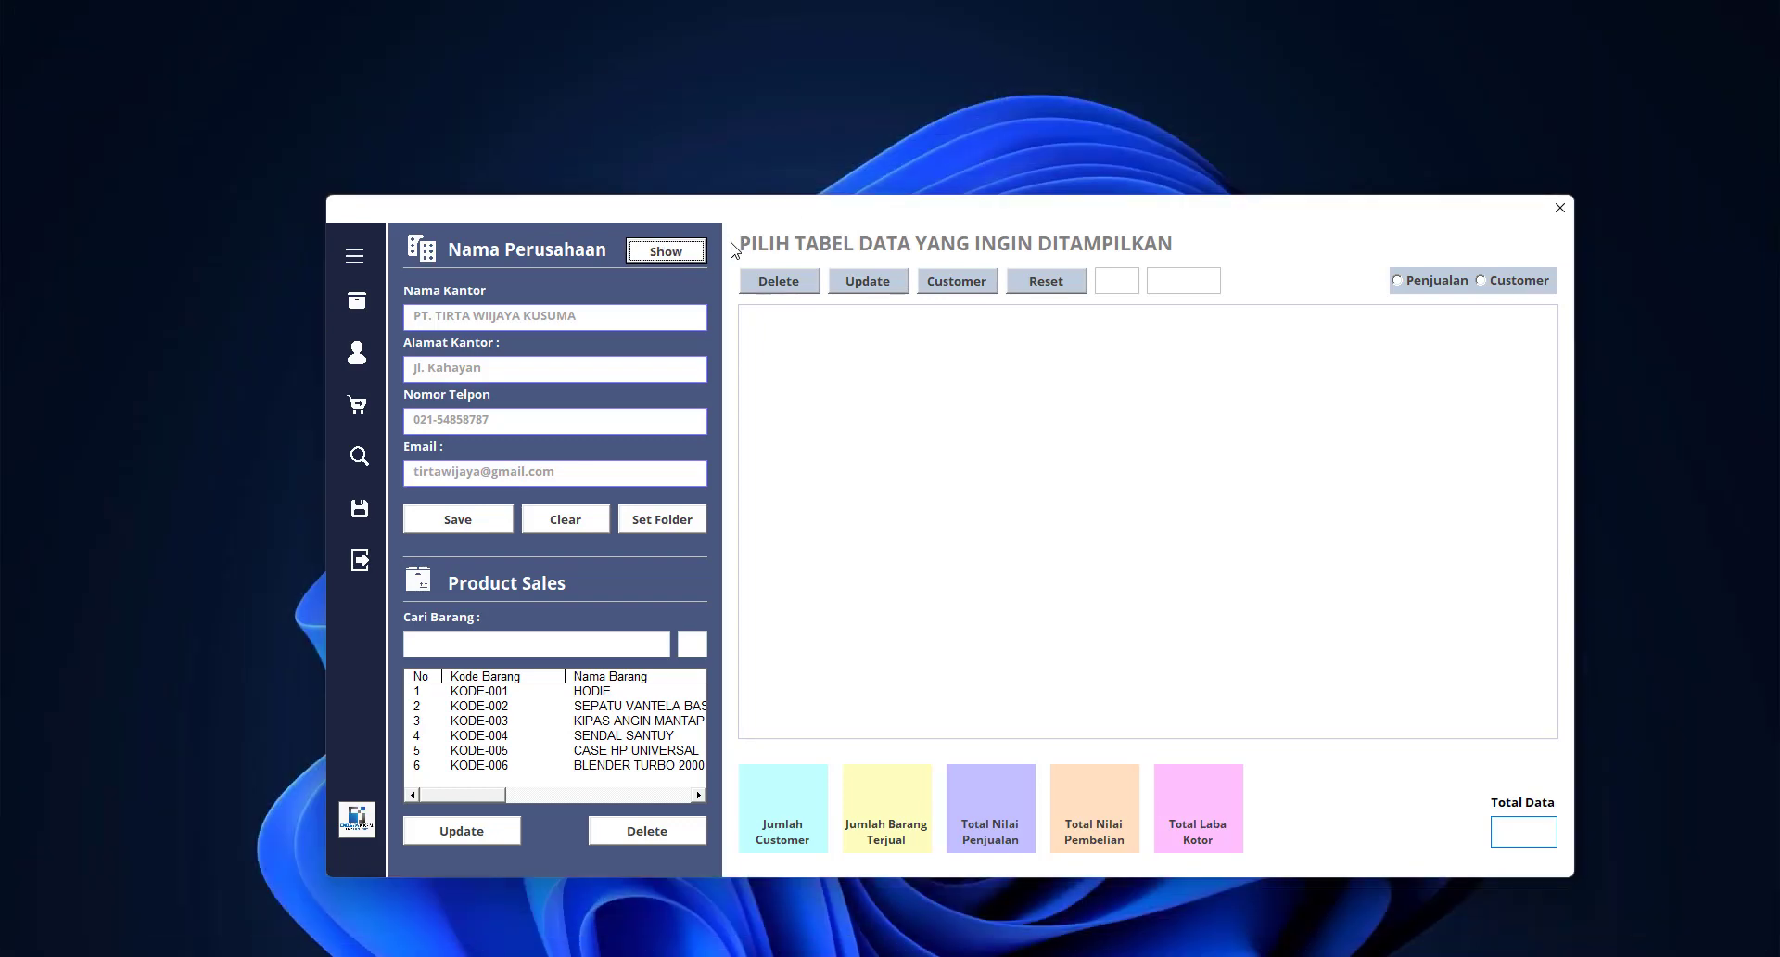
left_click(667, 252)
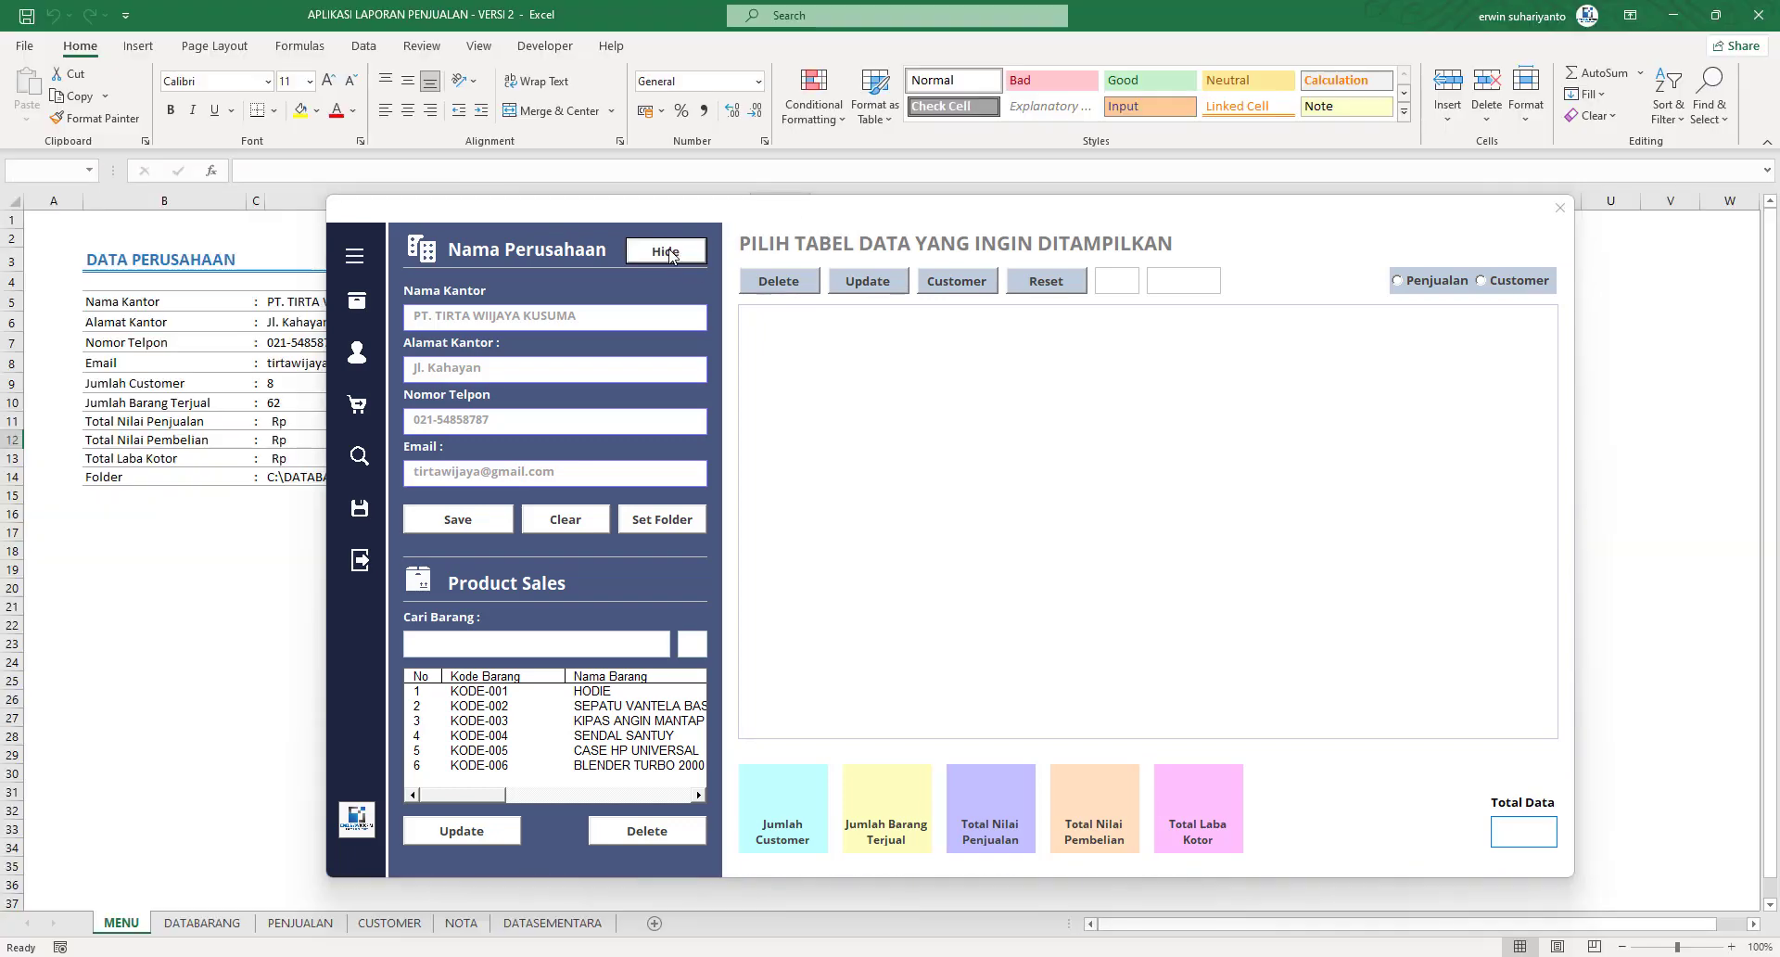
left_click(669, 251)
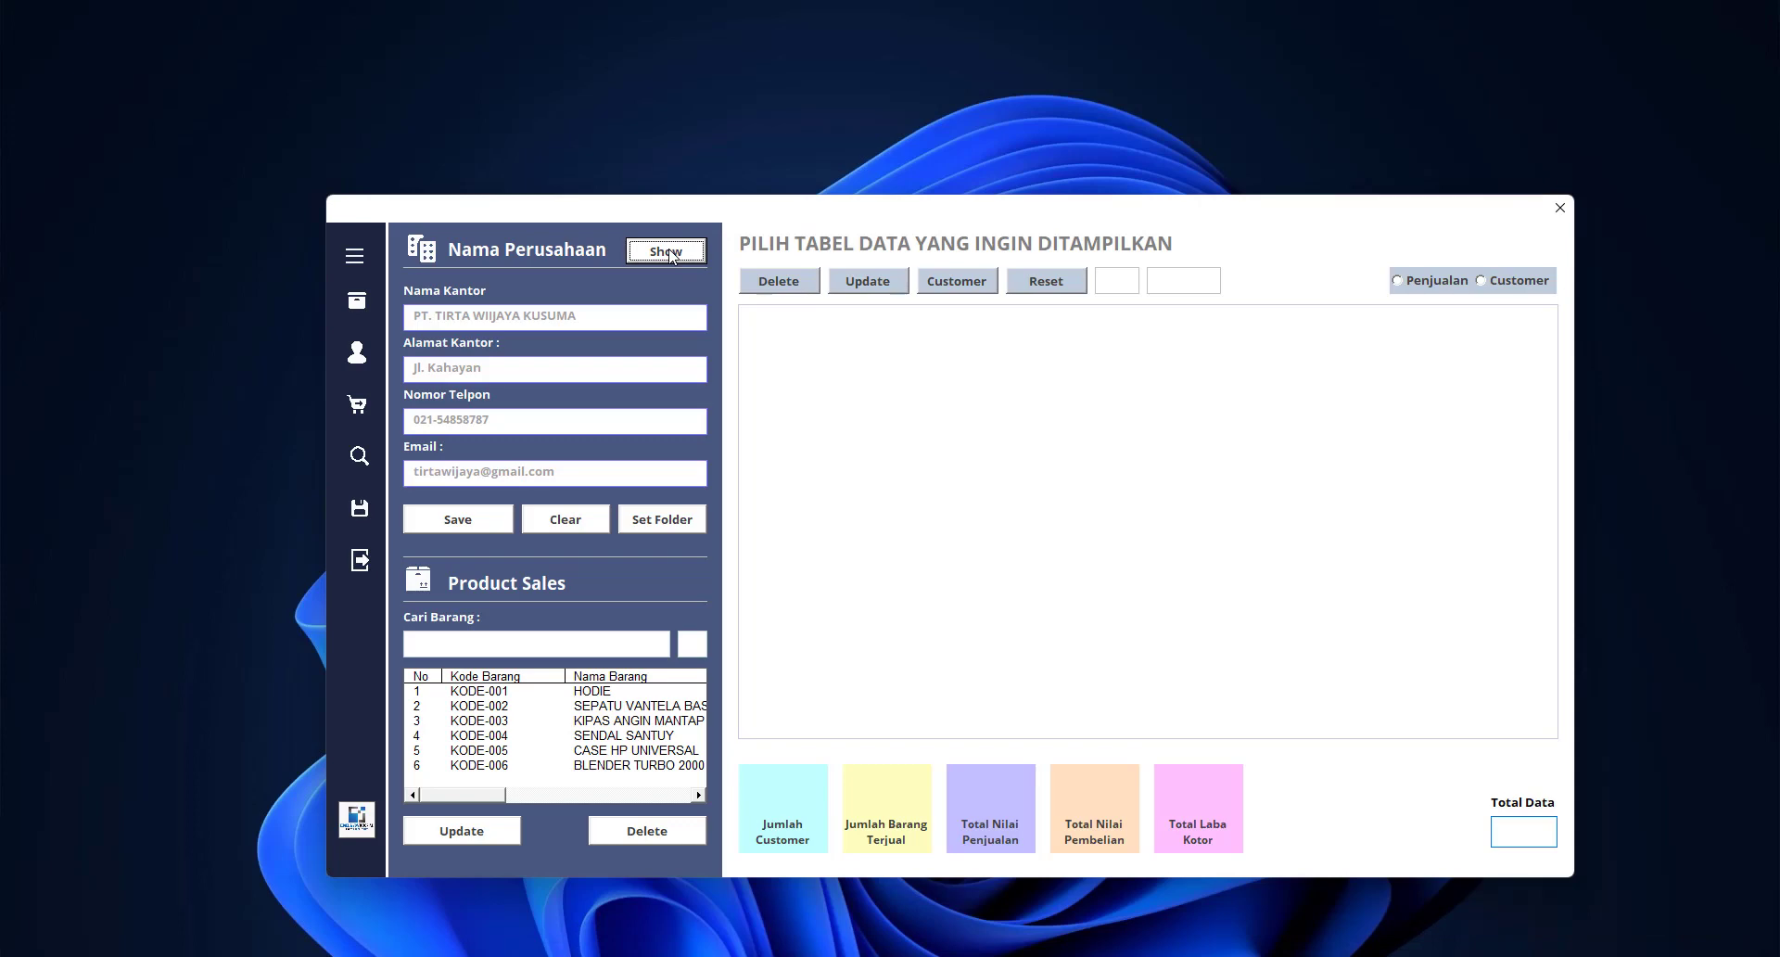
left_click_drag(760, 219, 767, 173)
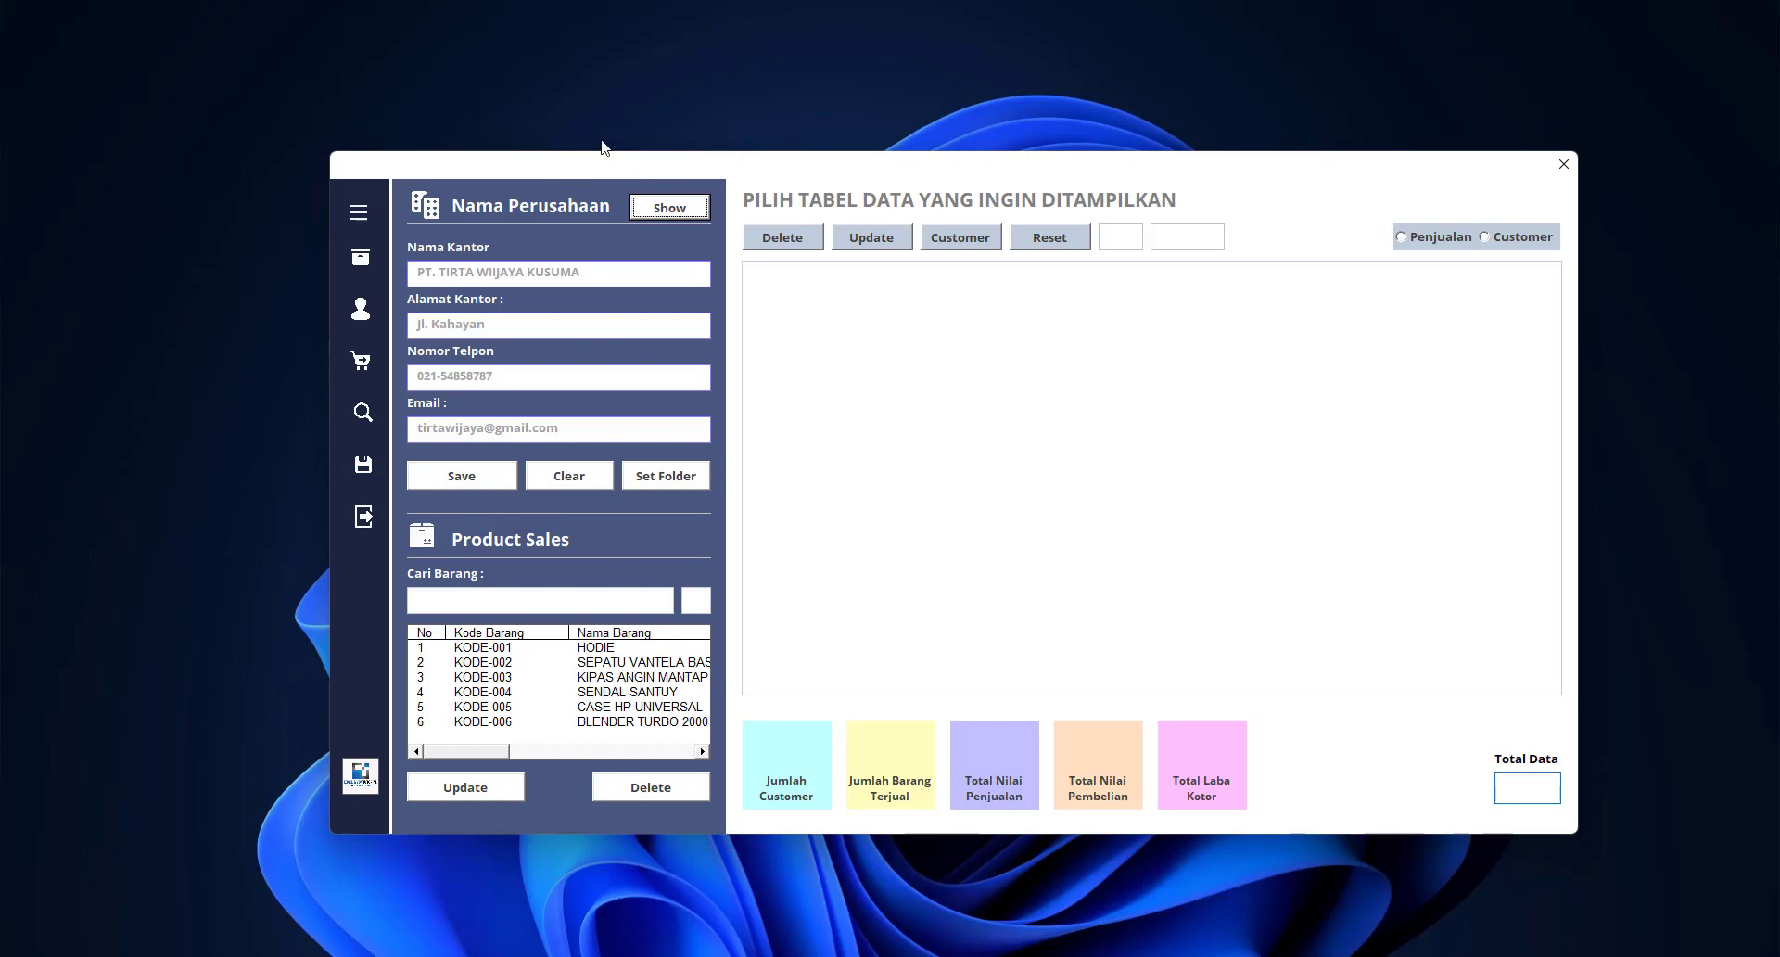
mouse_move(663, 167)
left_mouse_down()
mouse_move(699, 175)
mouse_move(684, 148)
left_mouse_up()
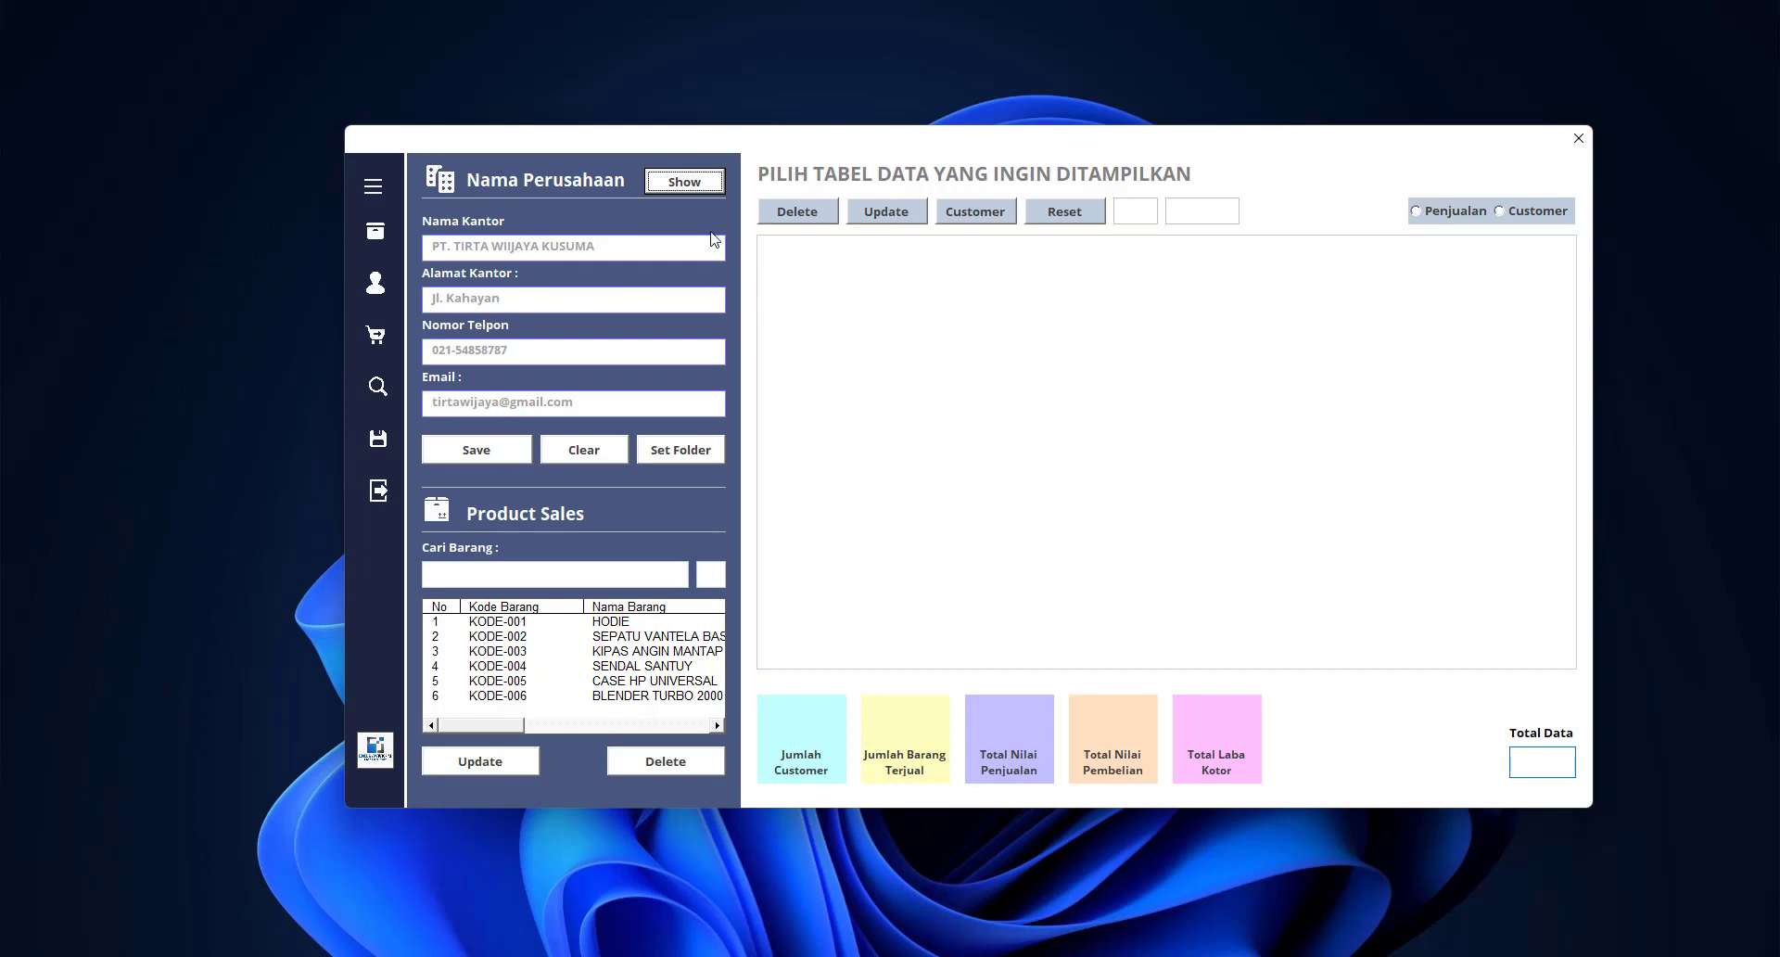
Expand the sidebar labels and choose Clear to prompt erasing the company identity details
left_click(376, 187)
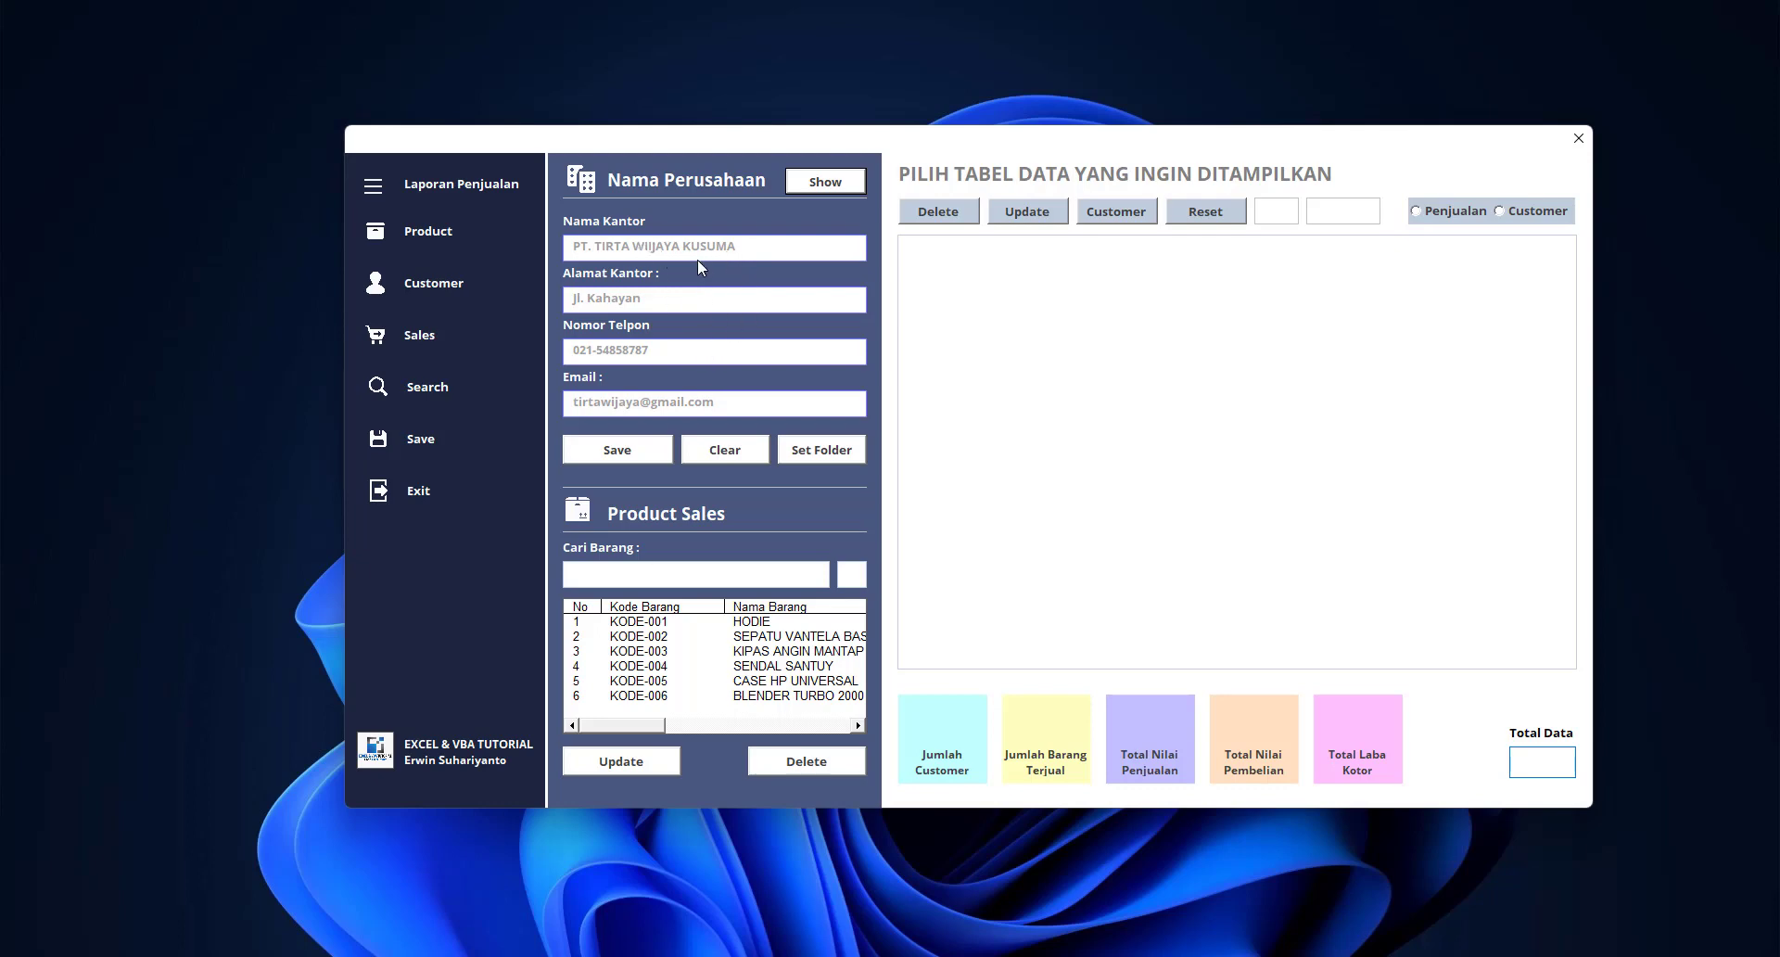
left_click(728, 452)
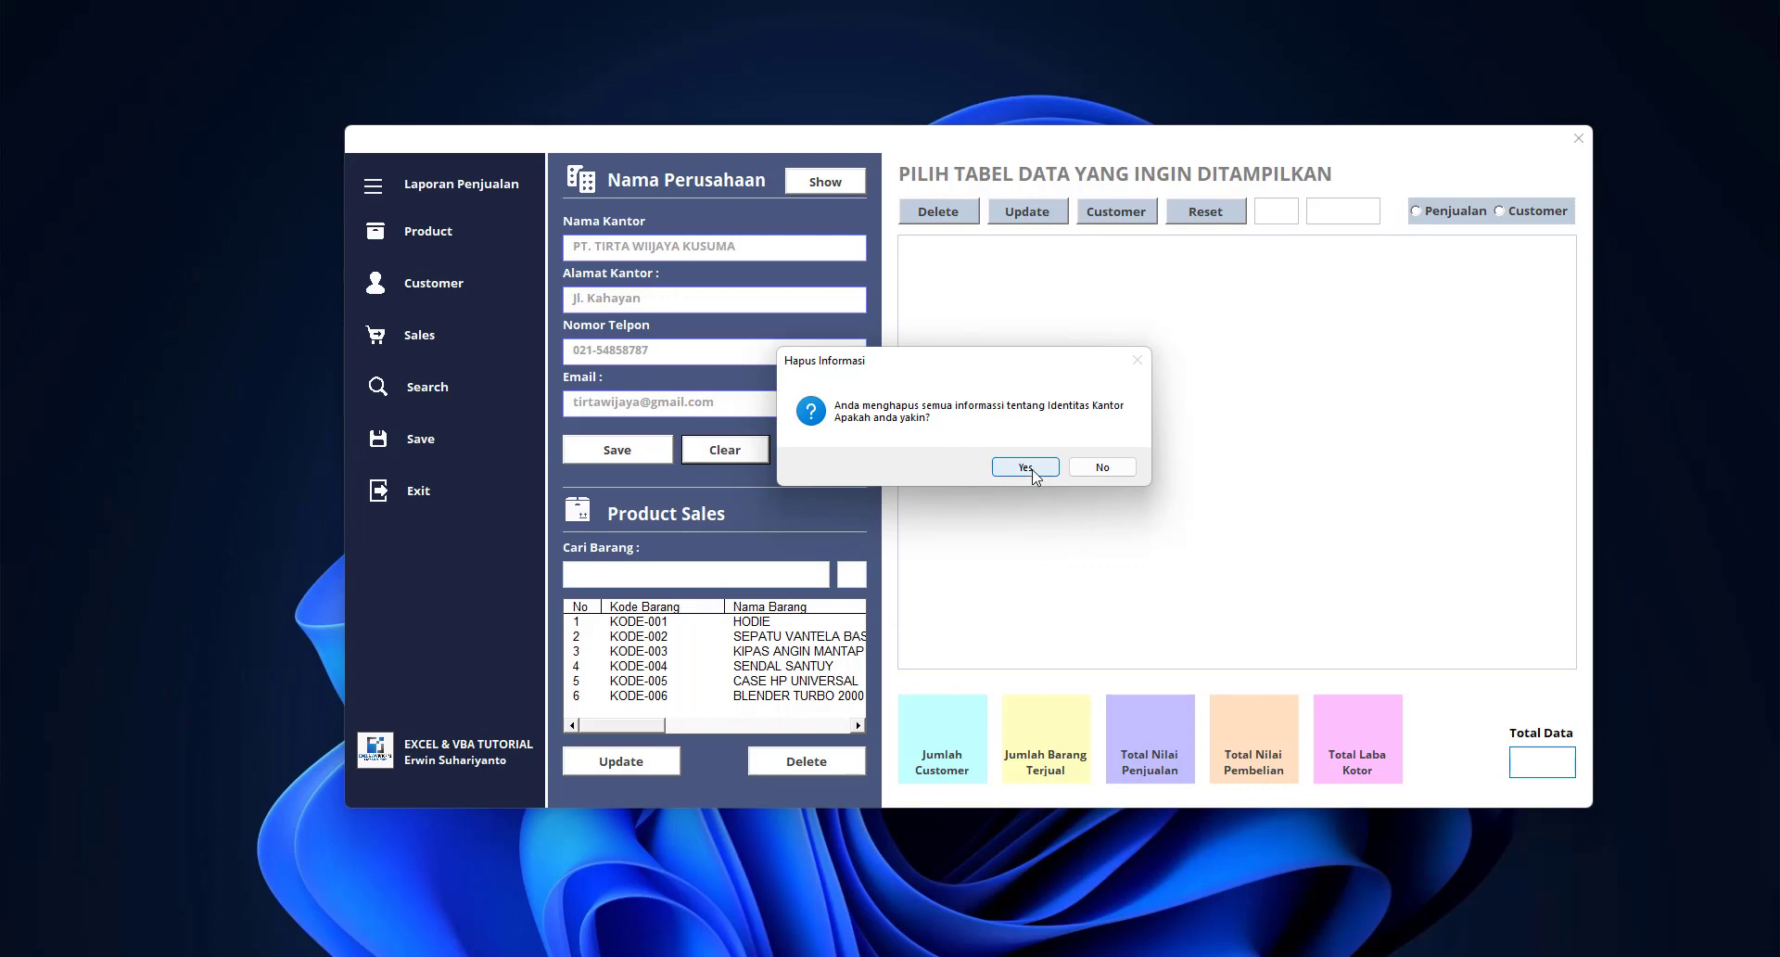
Confirm erasing, enter the new office name, address, phone number and e-mail, then save
left_click(1031, 469)
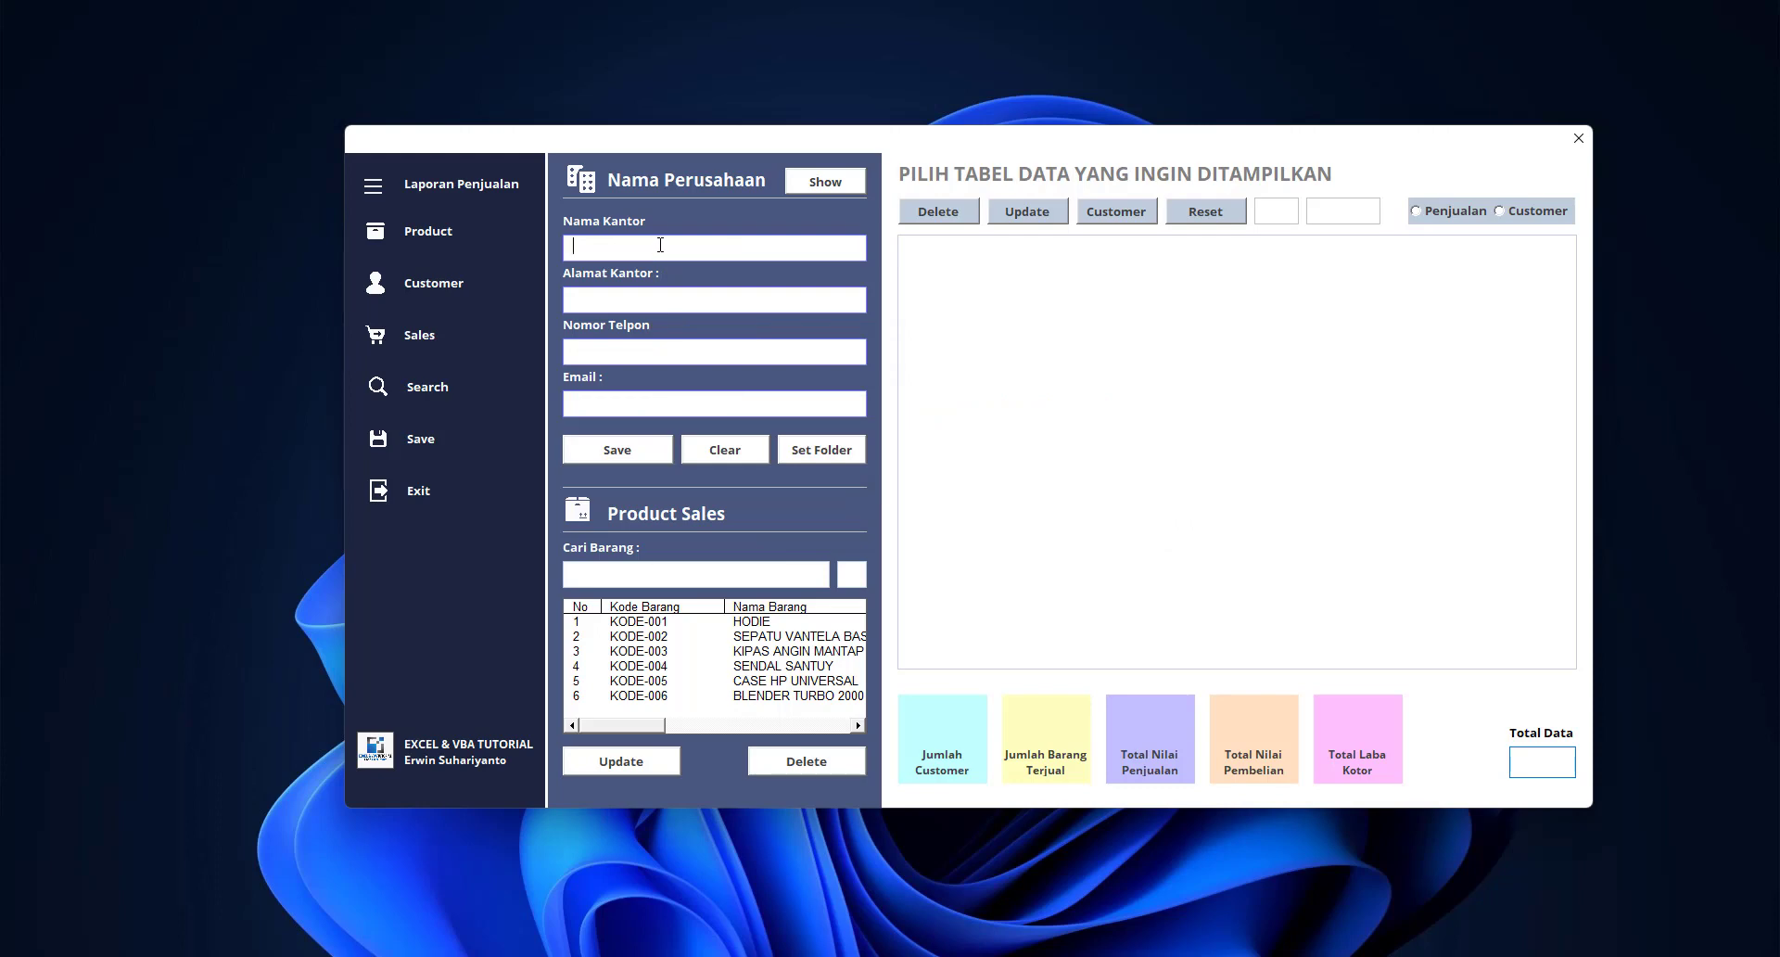
type("KANTOR ERWIN JAYA")
left_click(634, 293)
left_click(728, 348)
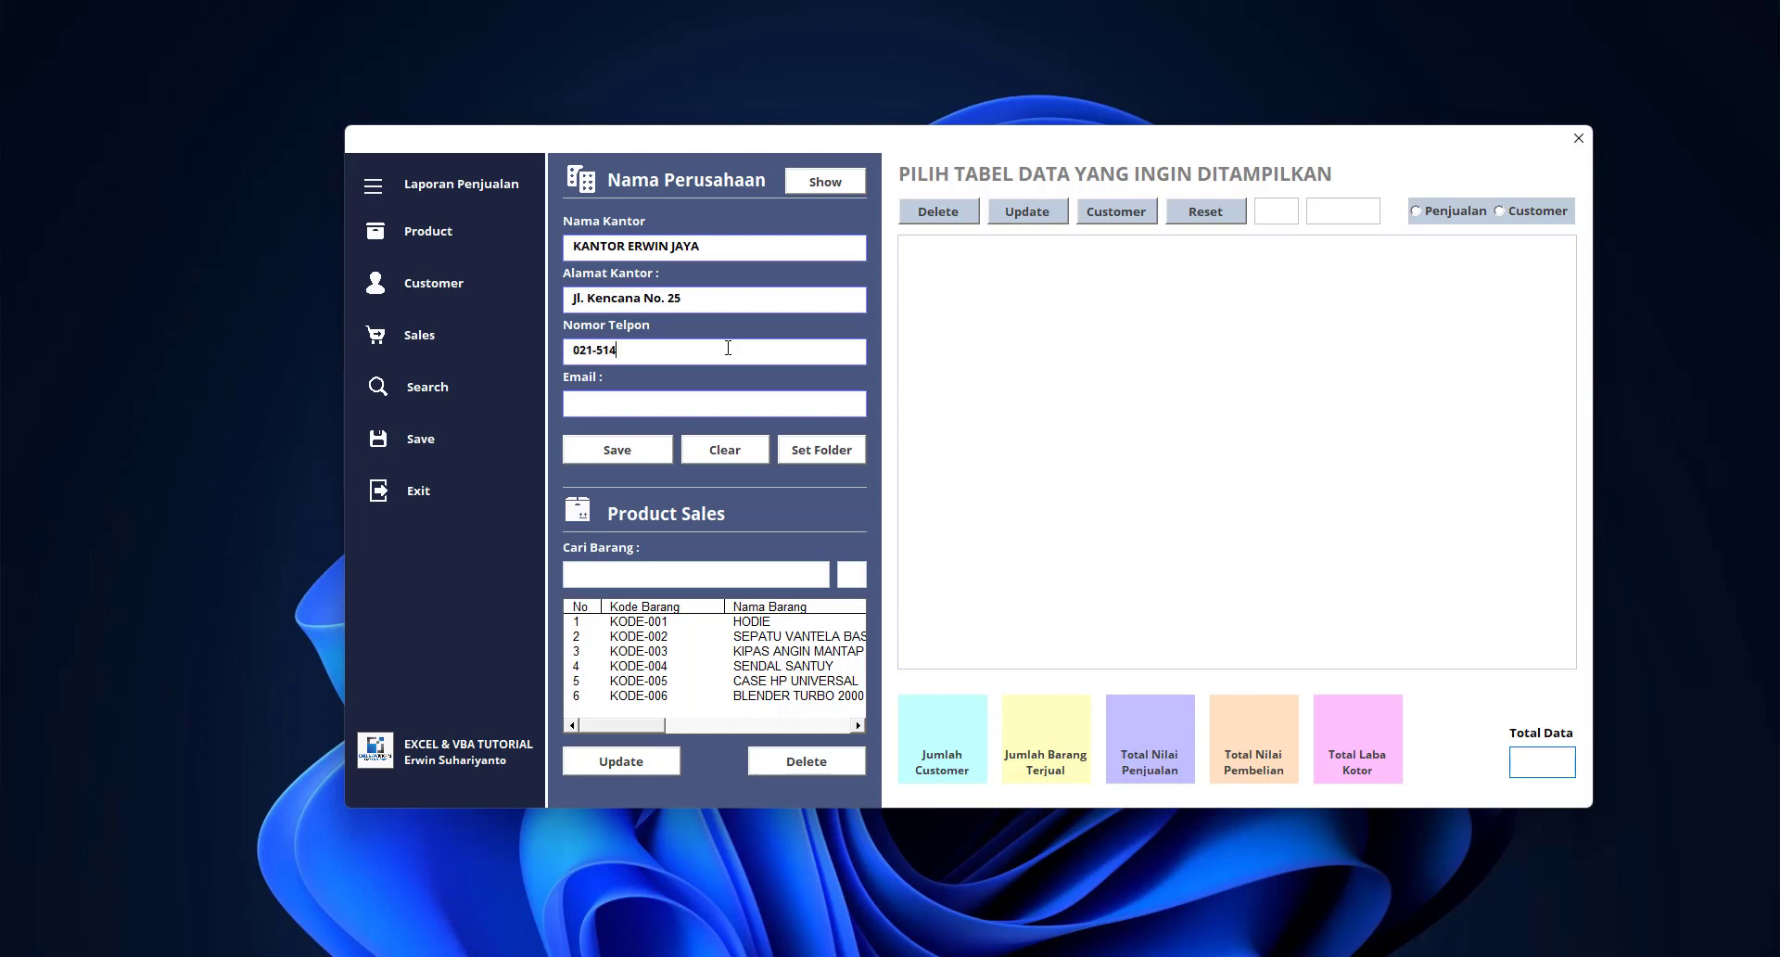
left_click(728, 404)
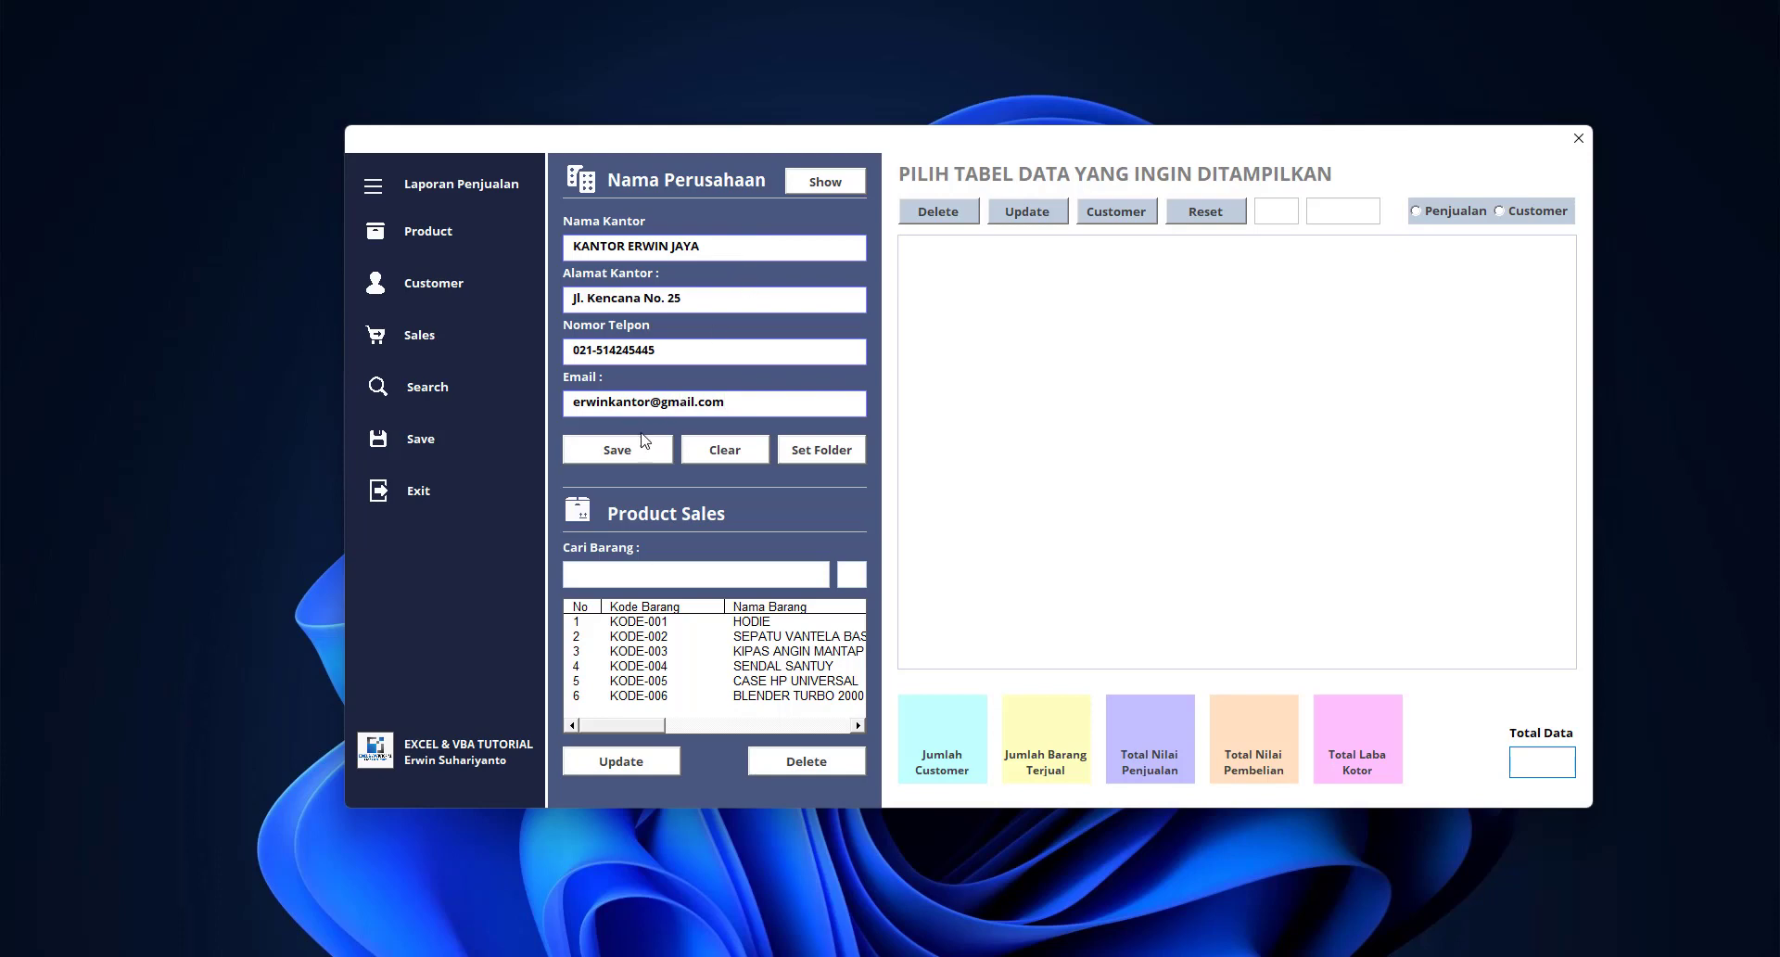
left_click(627, 453)
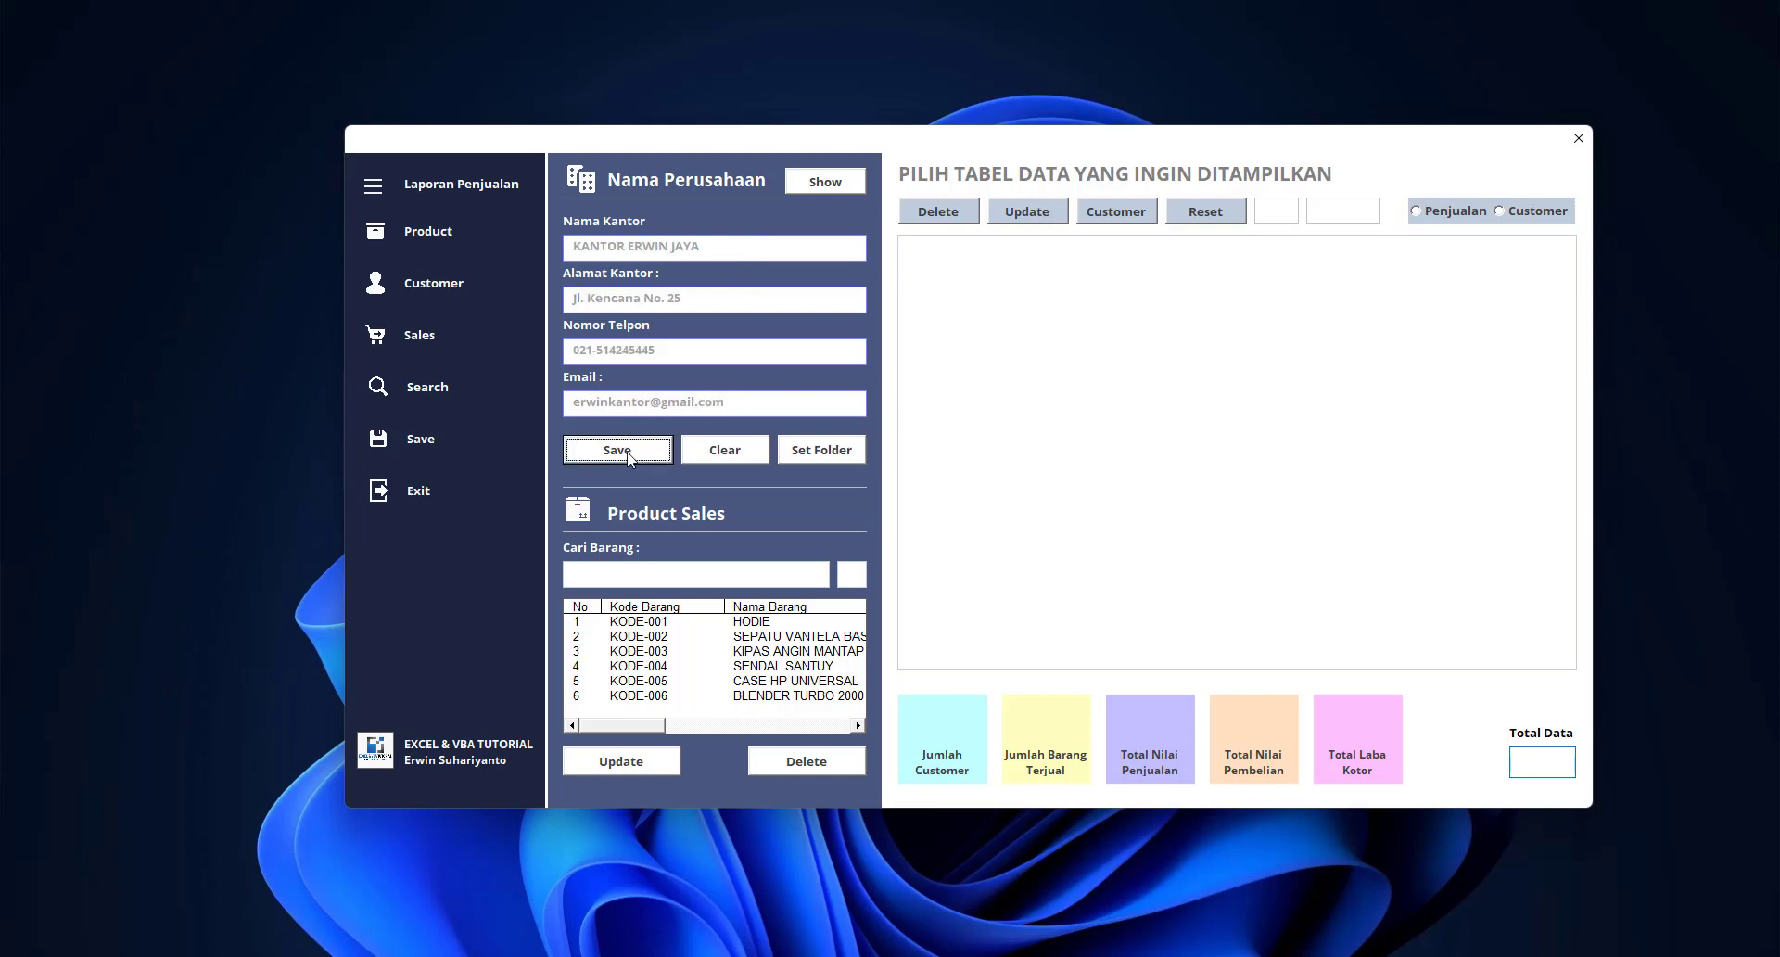
Set and confirm the picture folder as C:\DATABASE\ in Set Folder, then close it
left_click(821, 464)
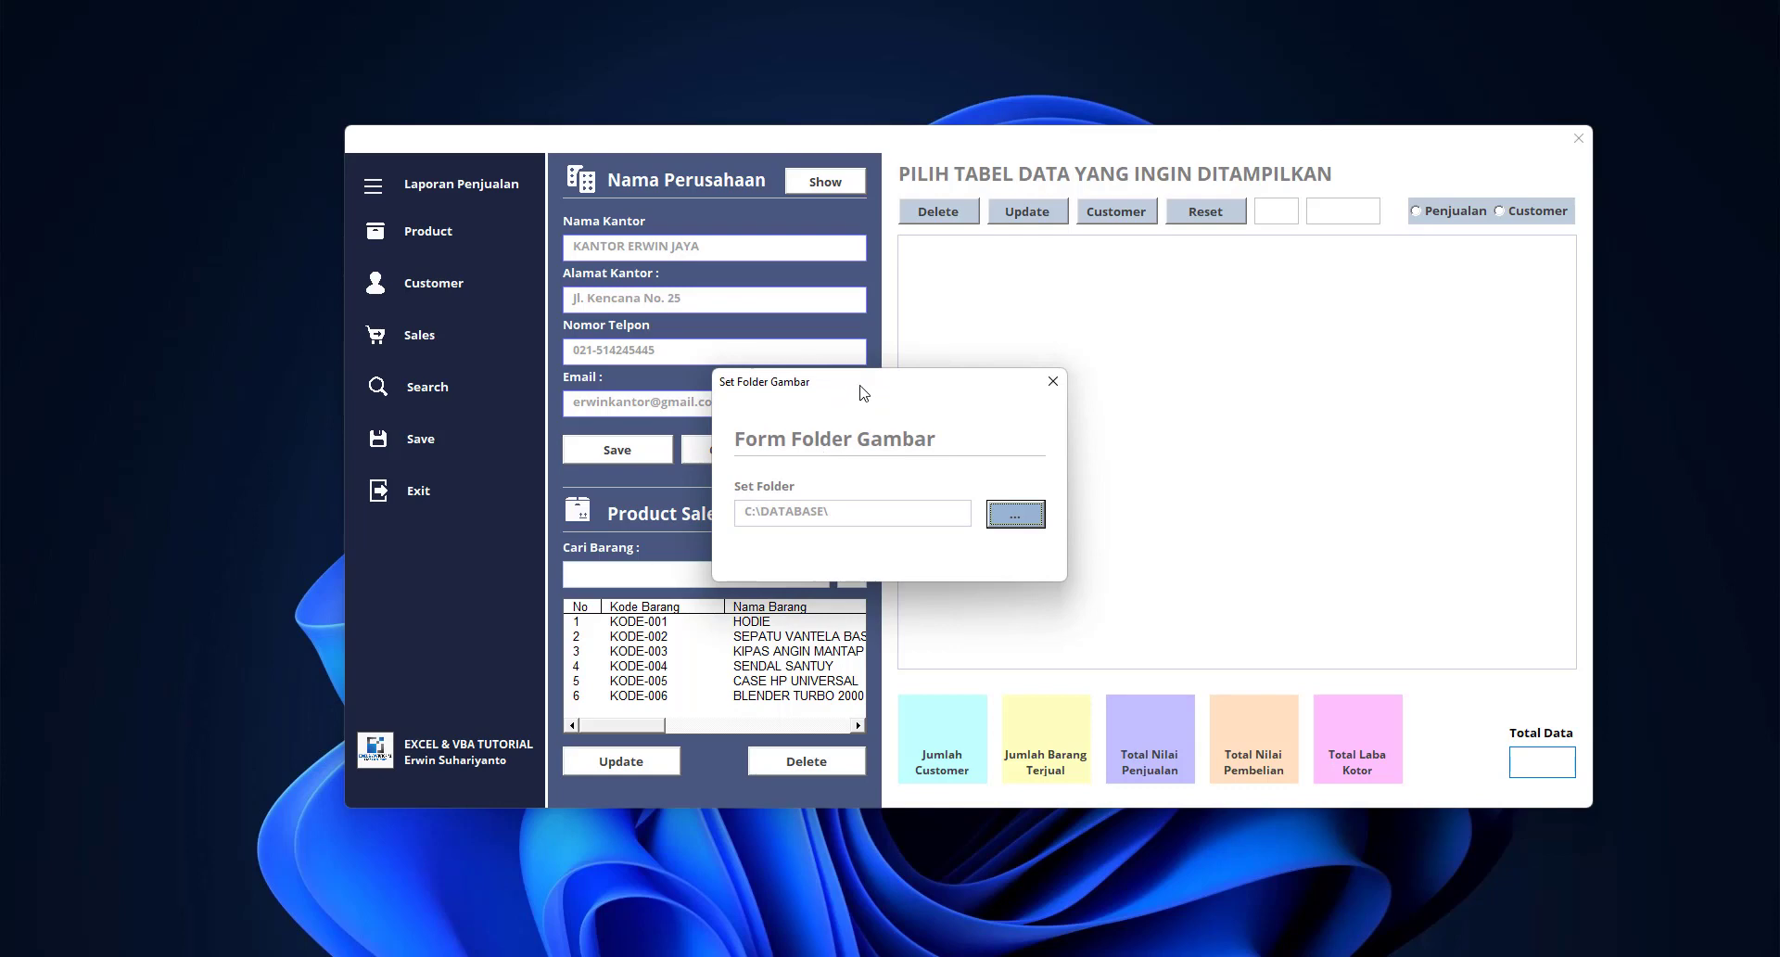
left_click_drag(862, 388, 687, 217)
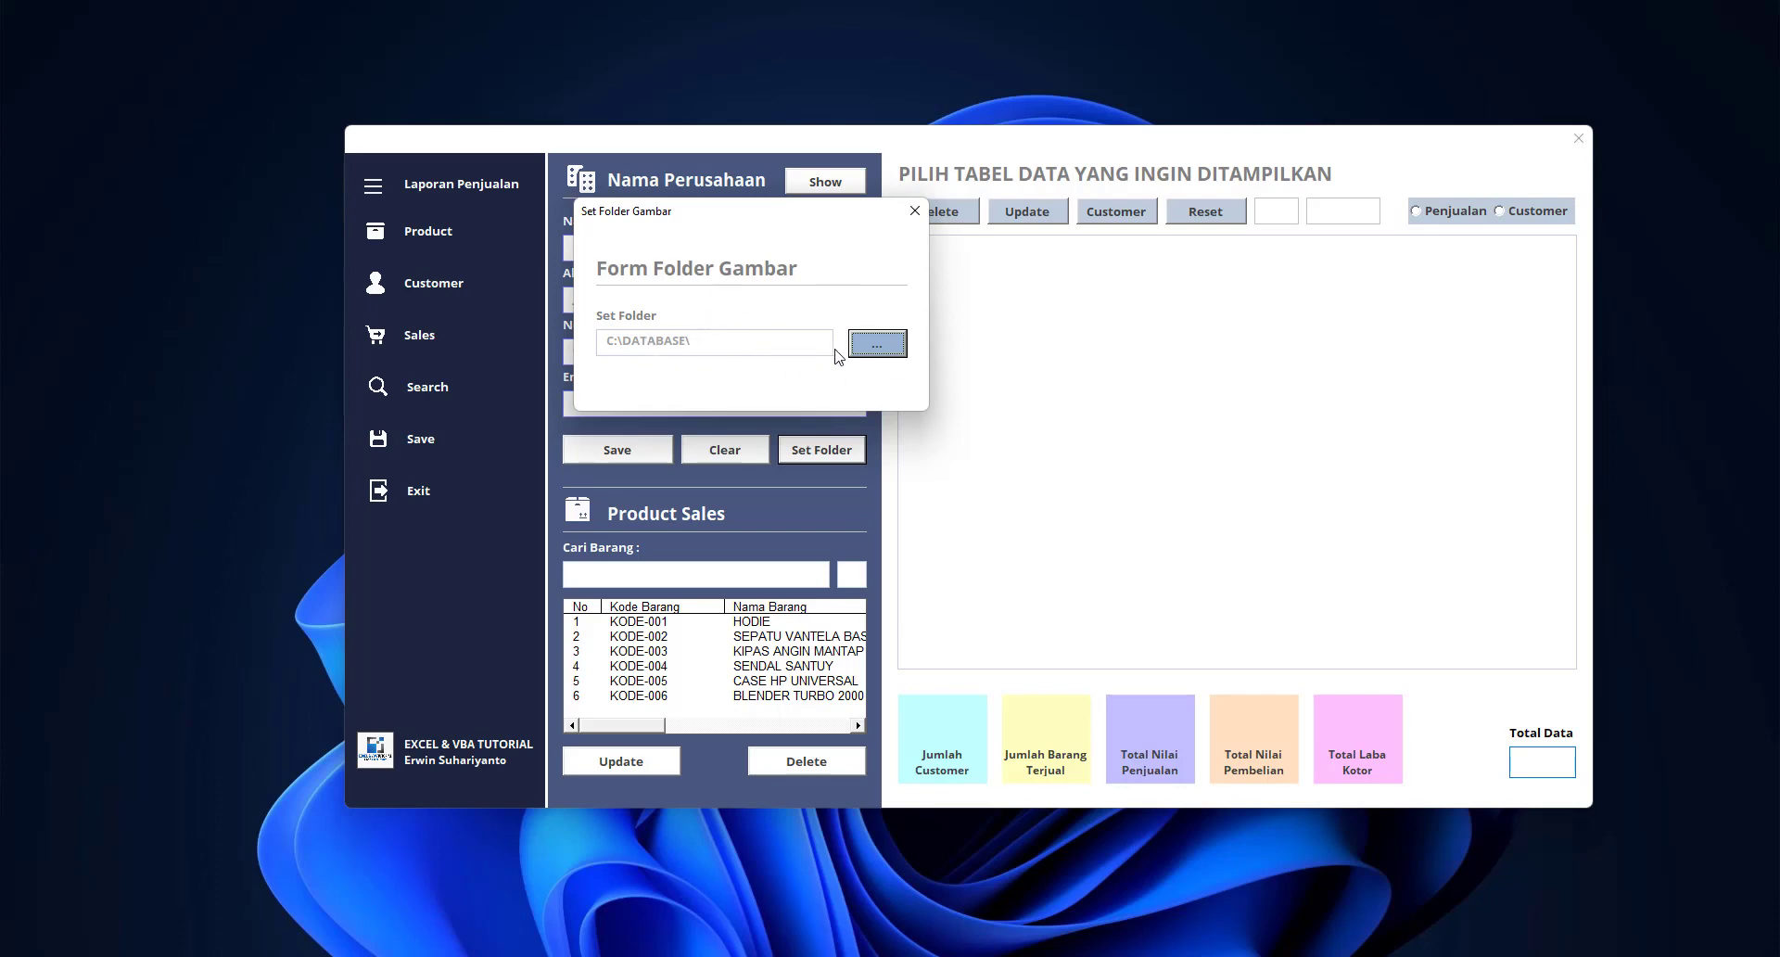
left_click(877, 343)
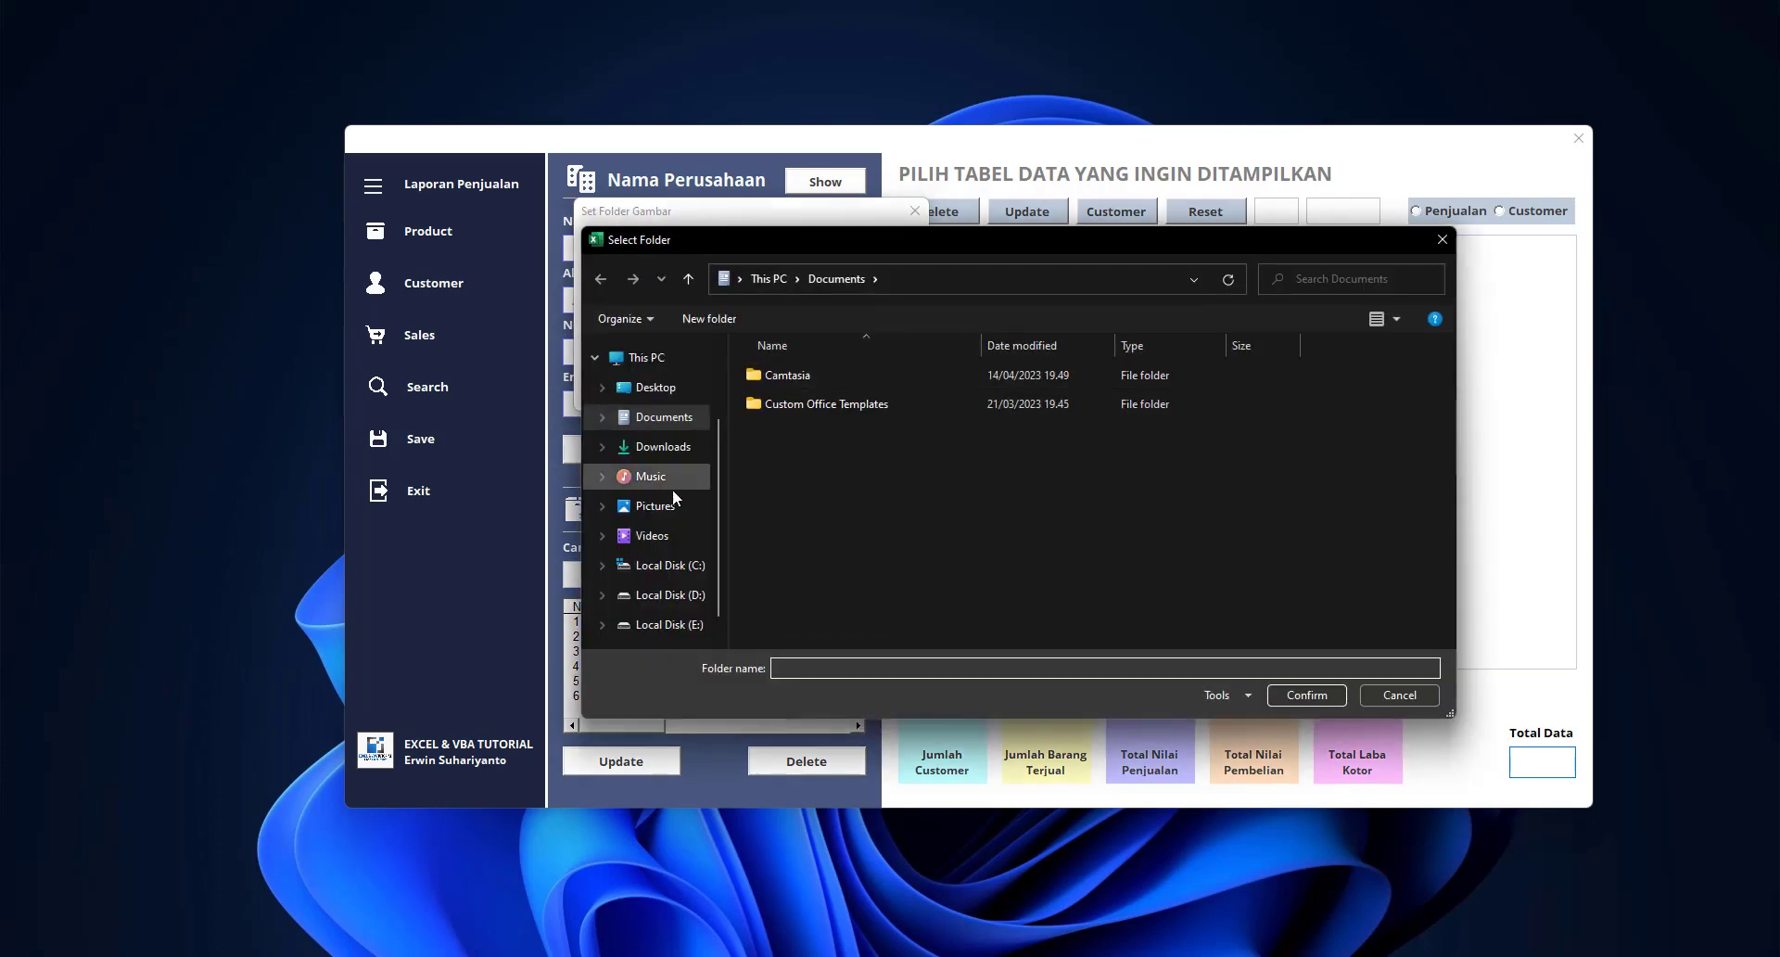
left_click(681, 568)
left_click(820, 380)
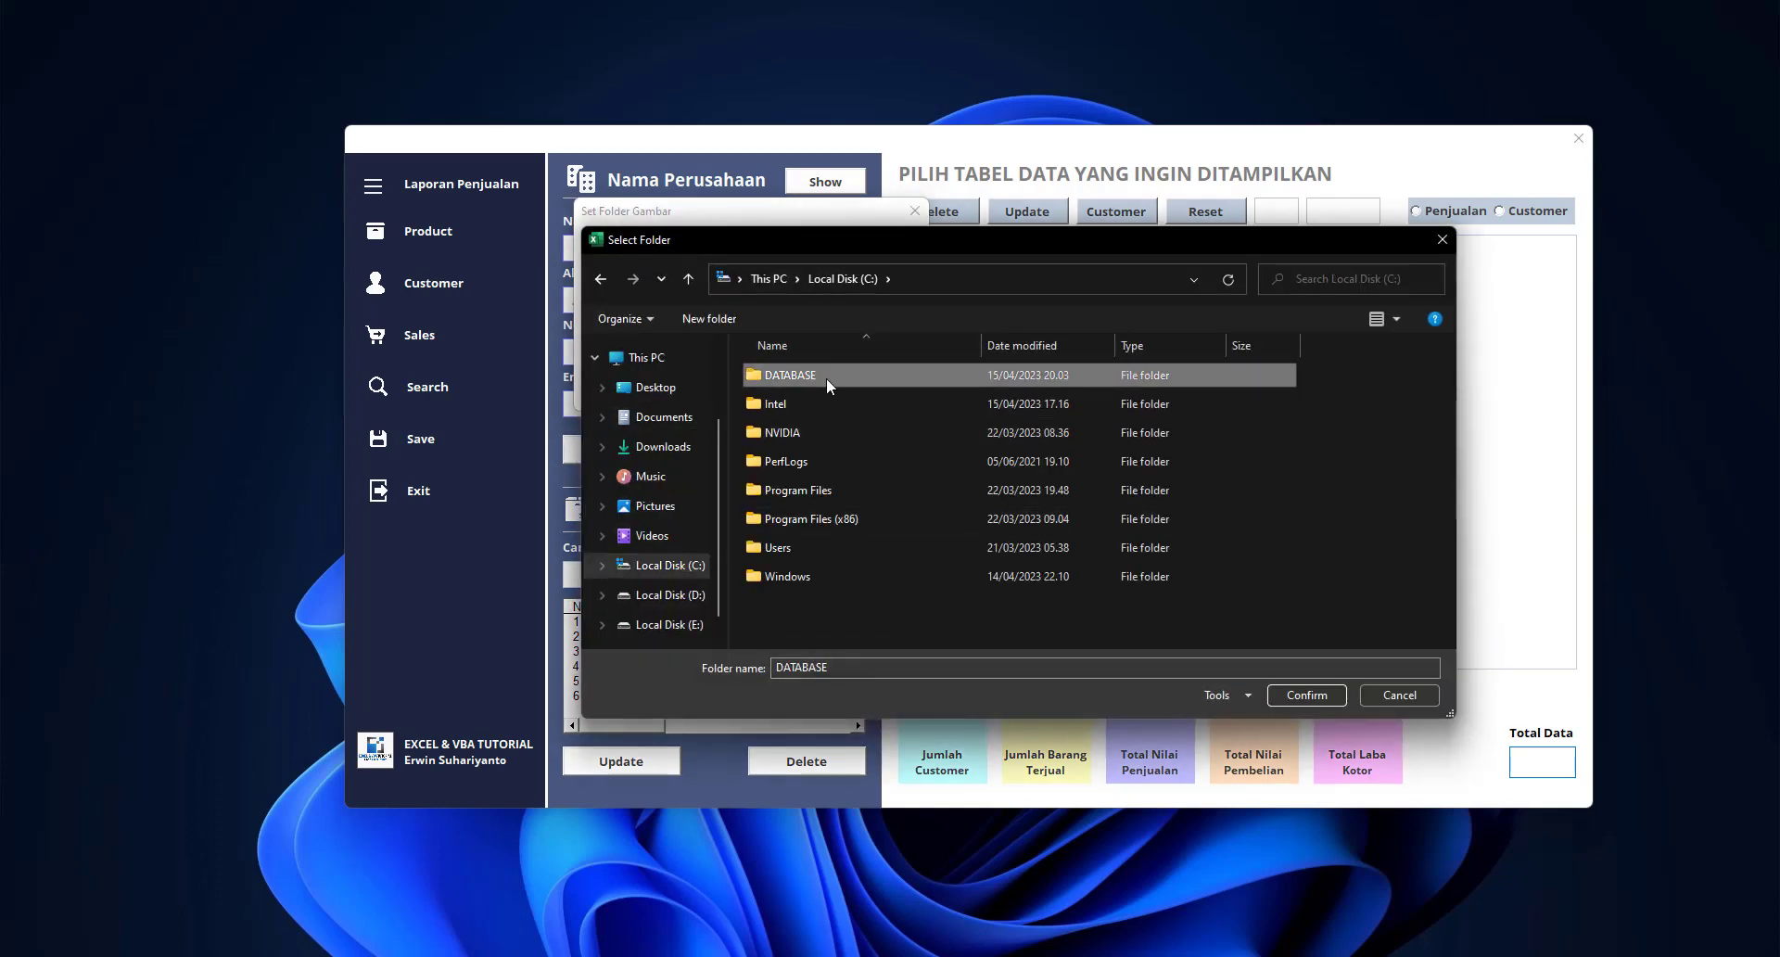
left_click(1302, 695)
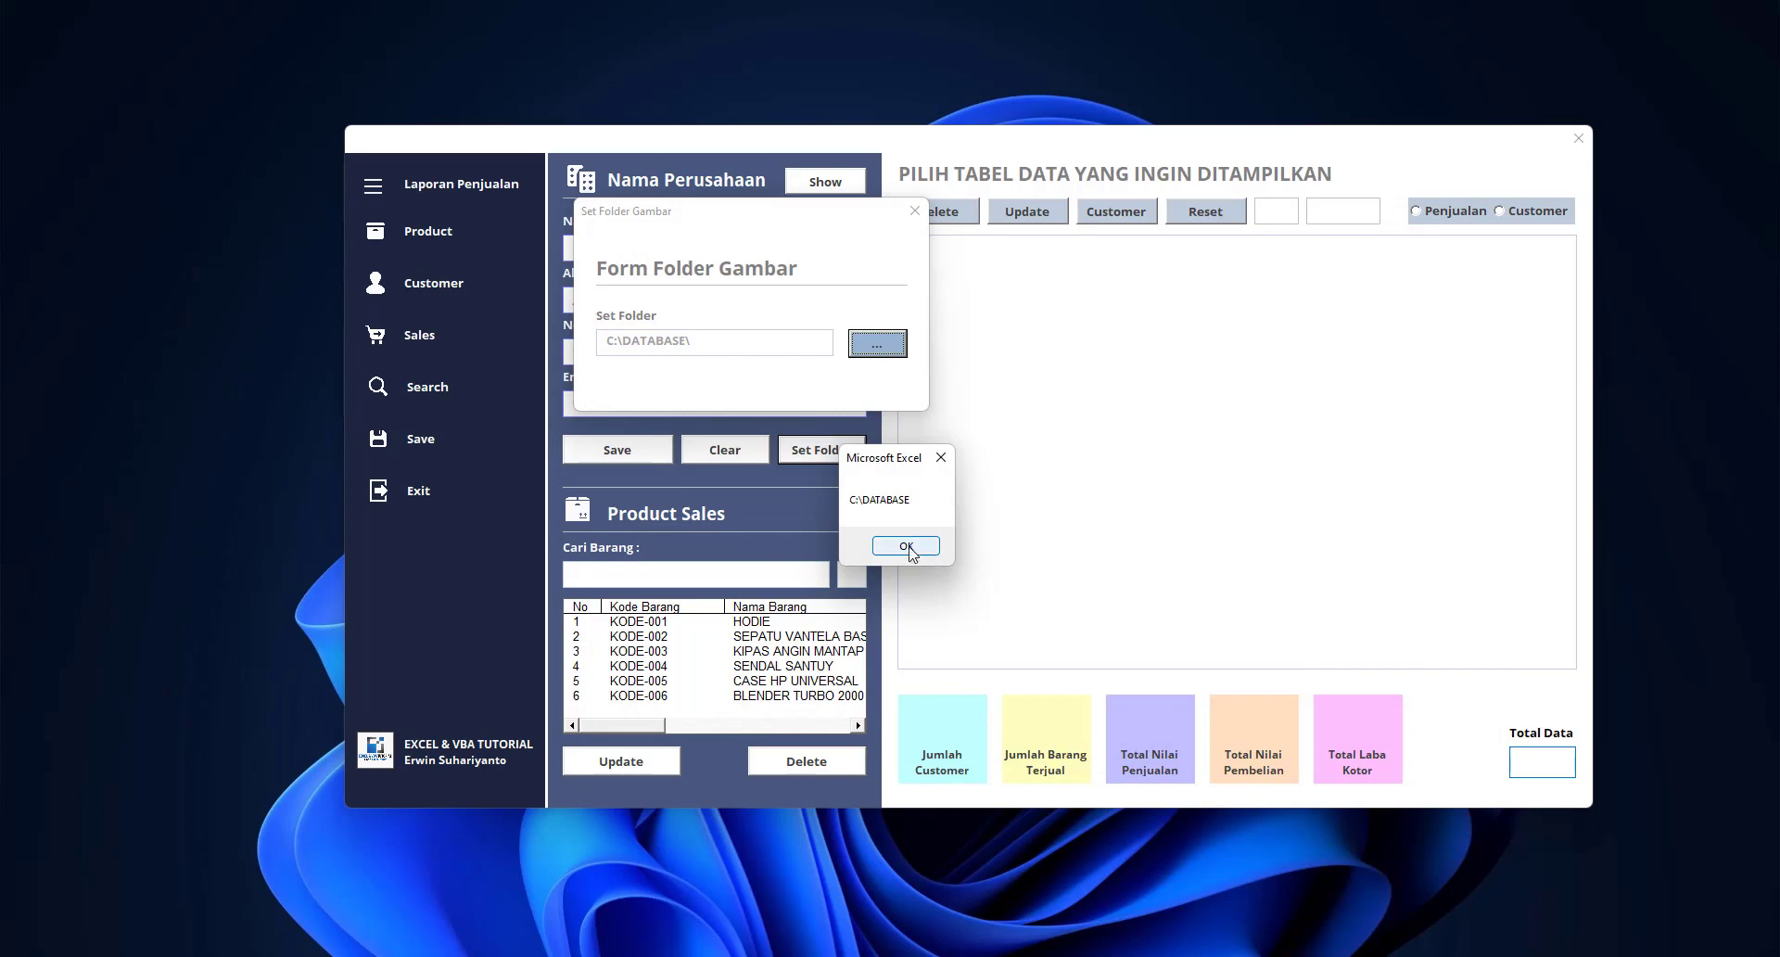
left_click(907, 545)
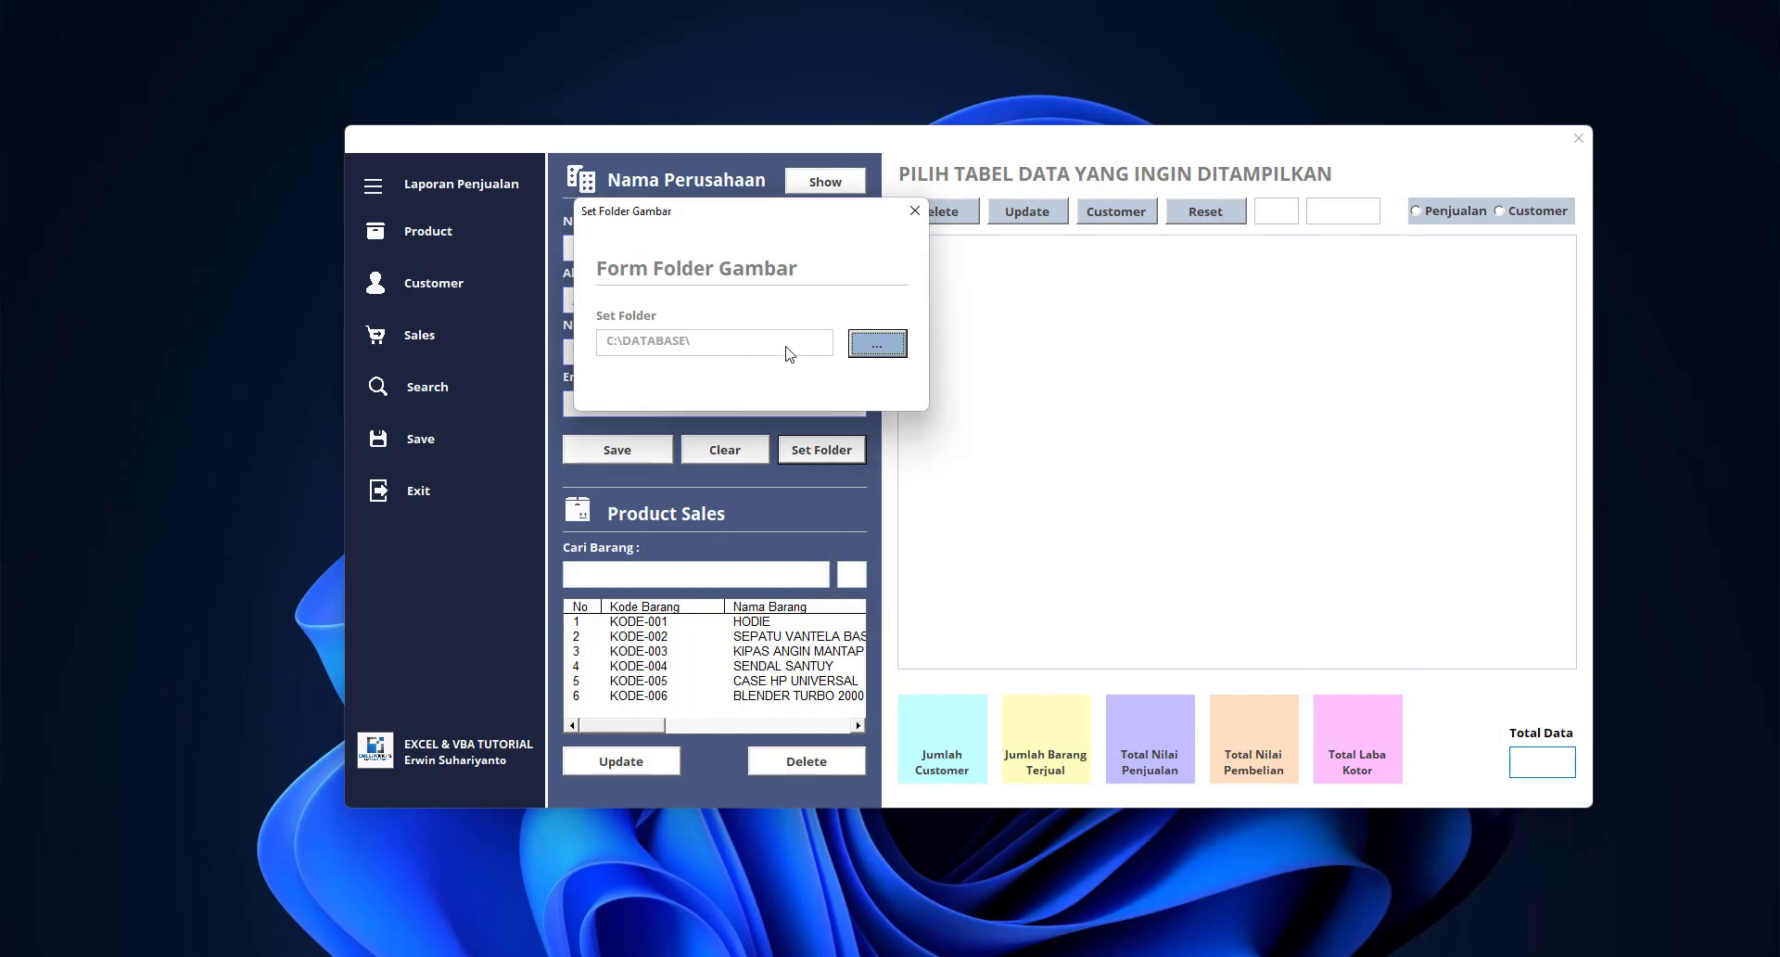
left_click(914, 210)
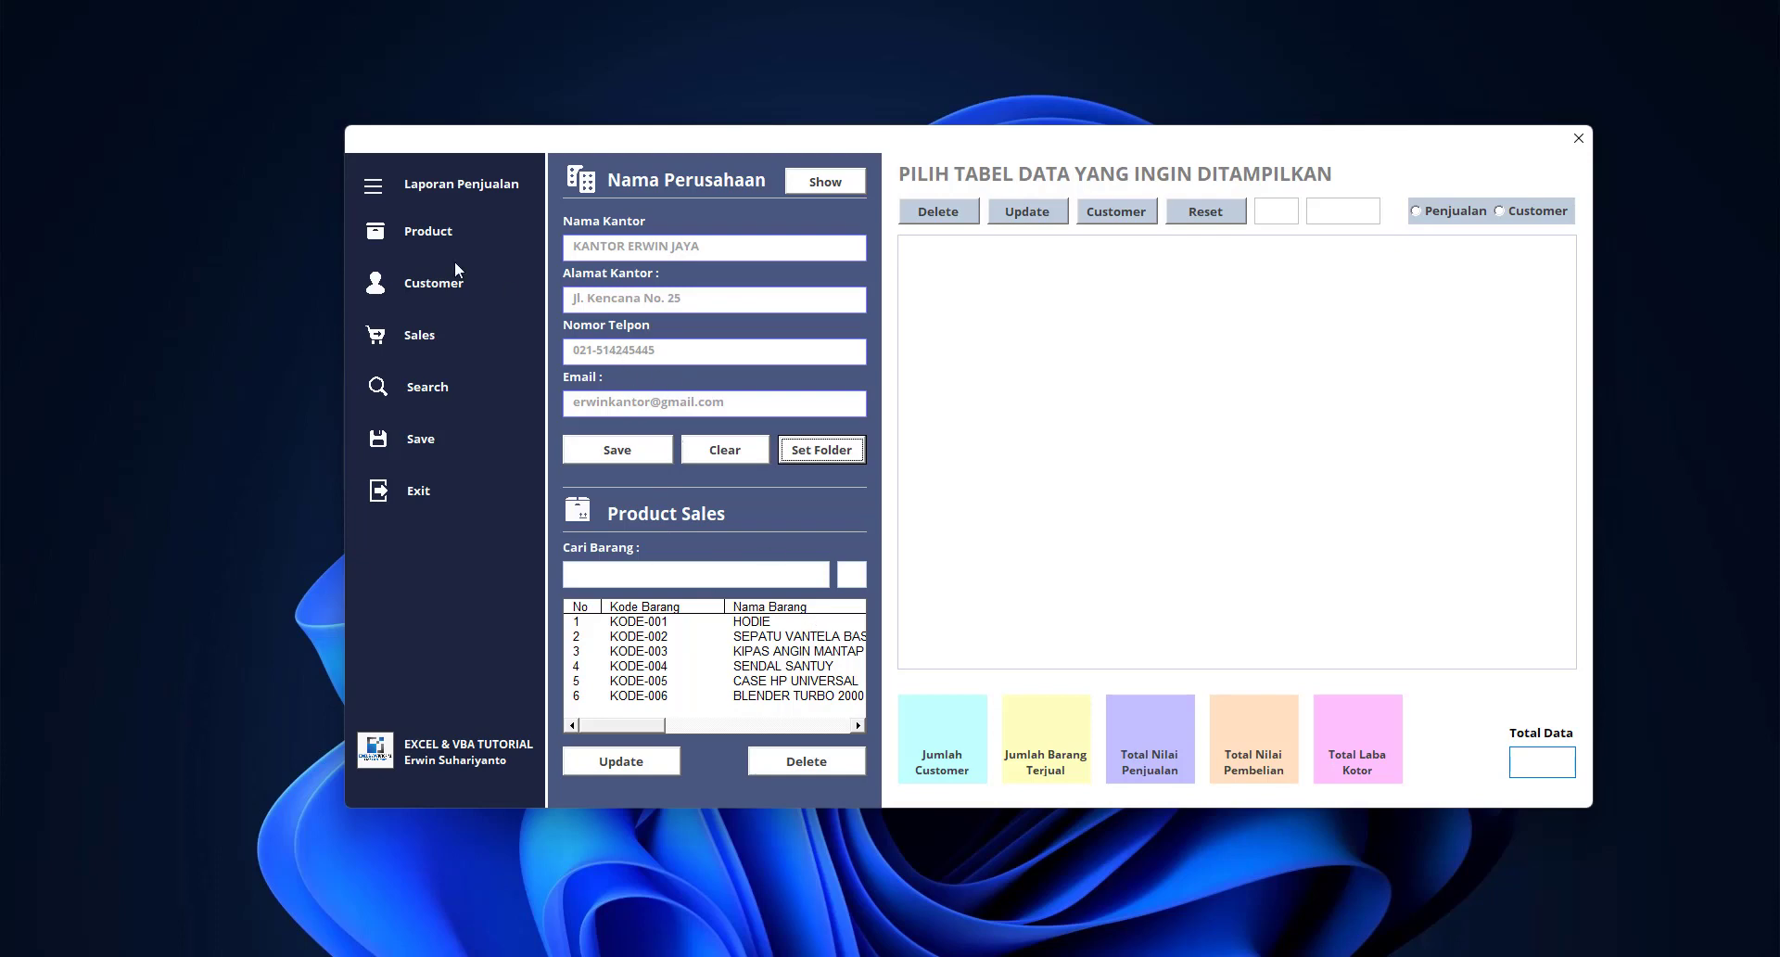
Open the product entry form and enter code KODE-007 and the name Barcode Scanner
left_click(416, 236)
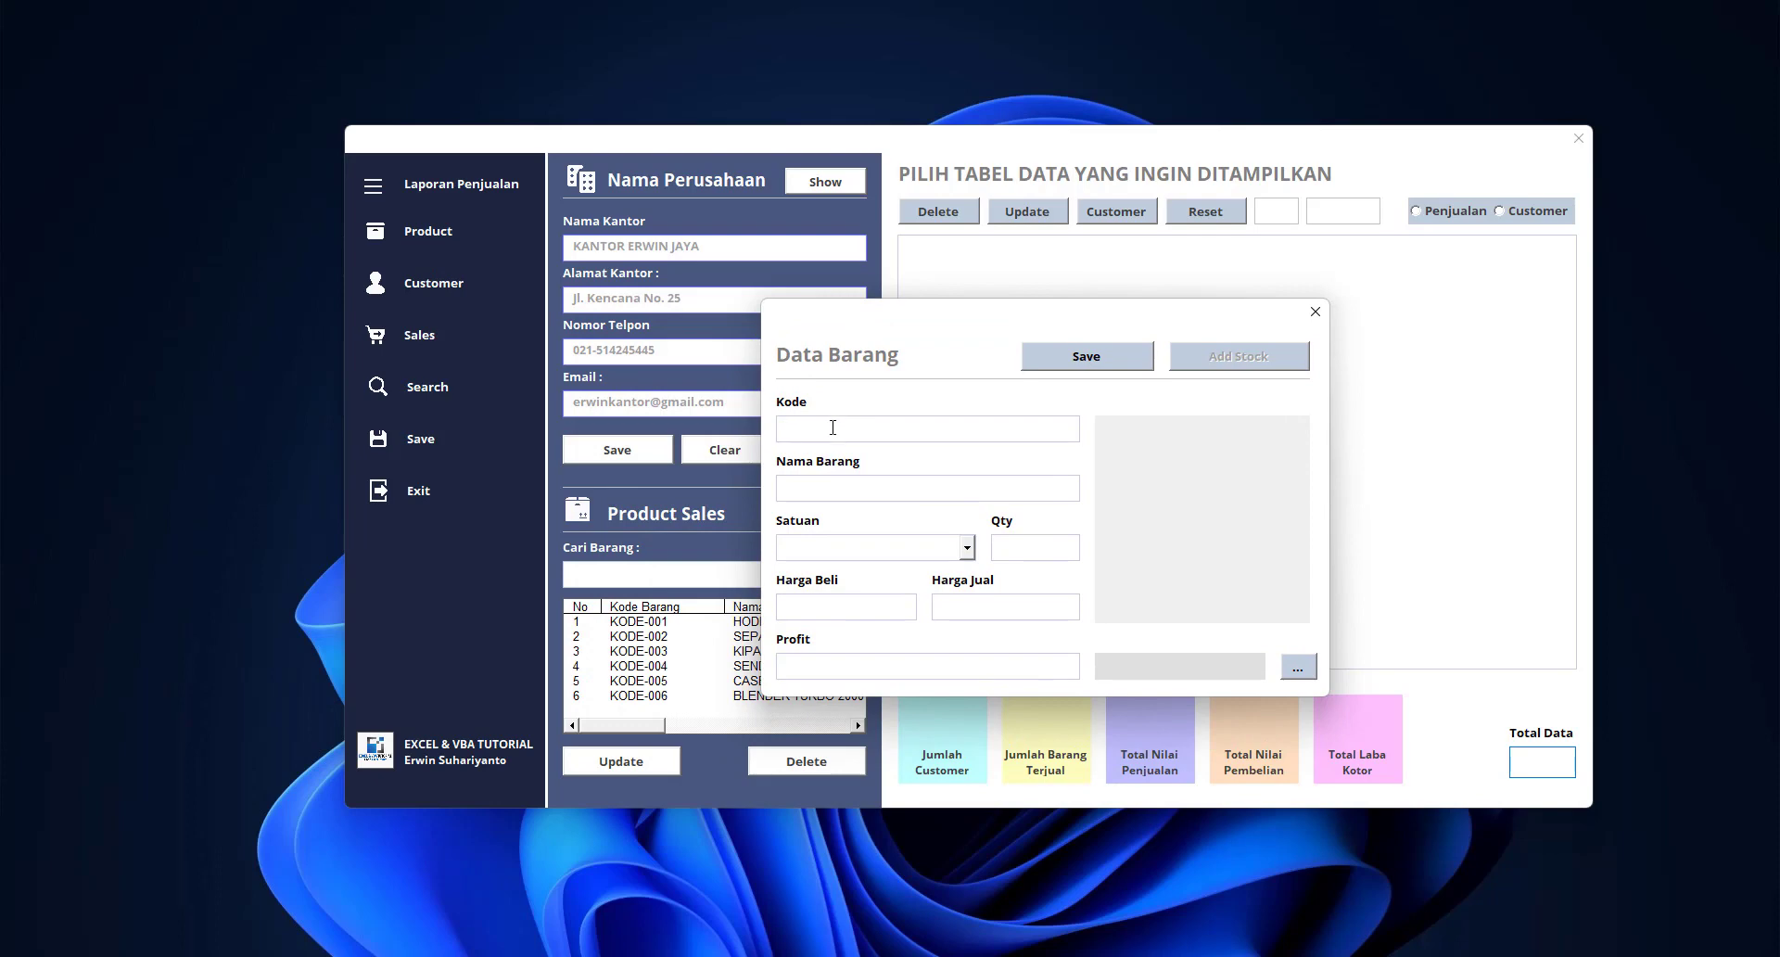
left_click_drag(906, 341, 838, 315)
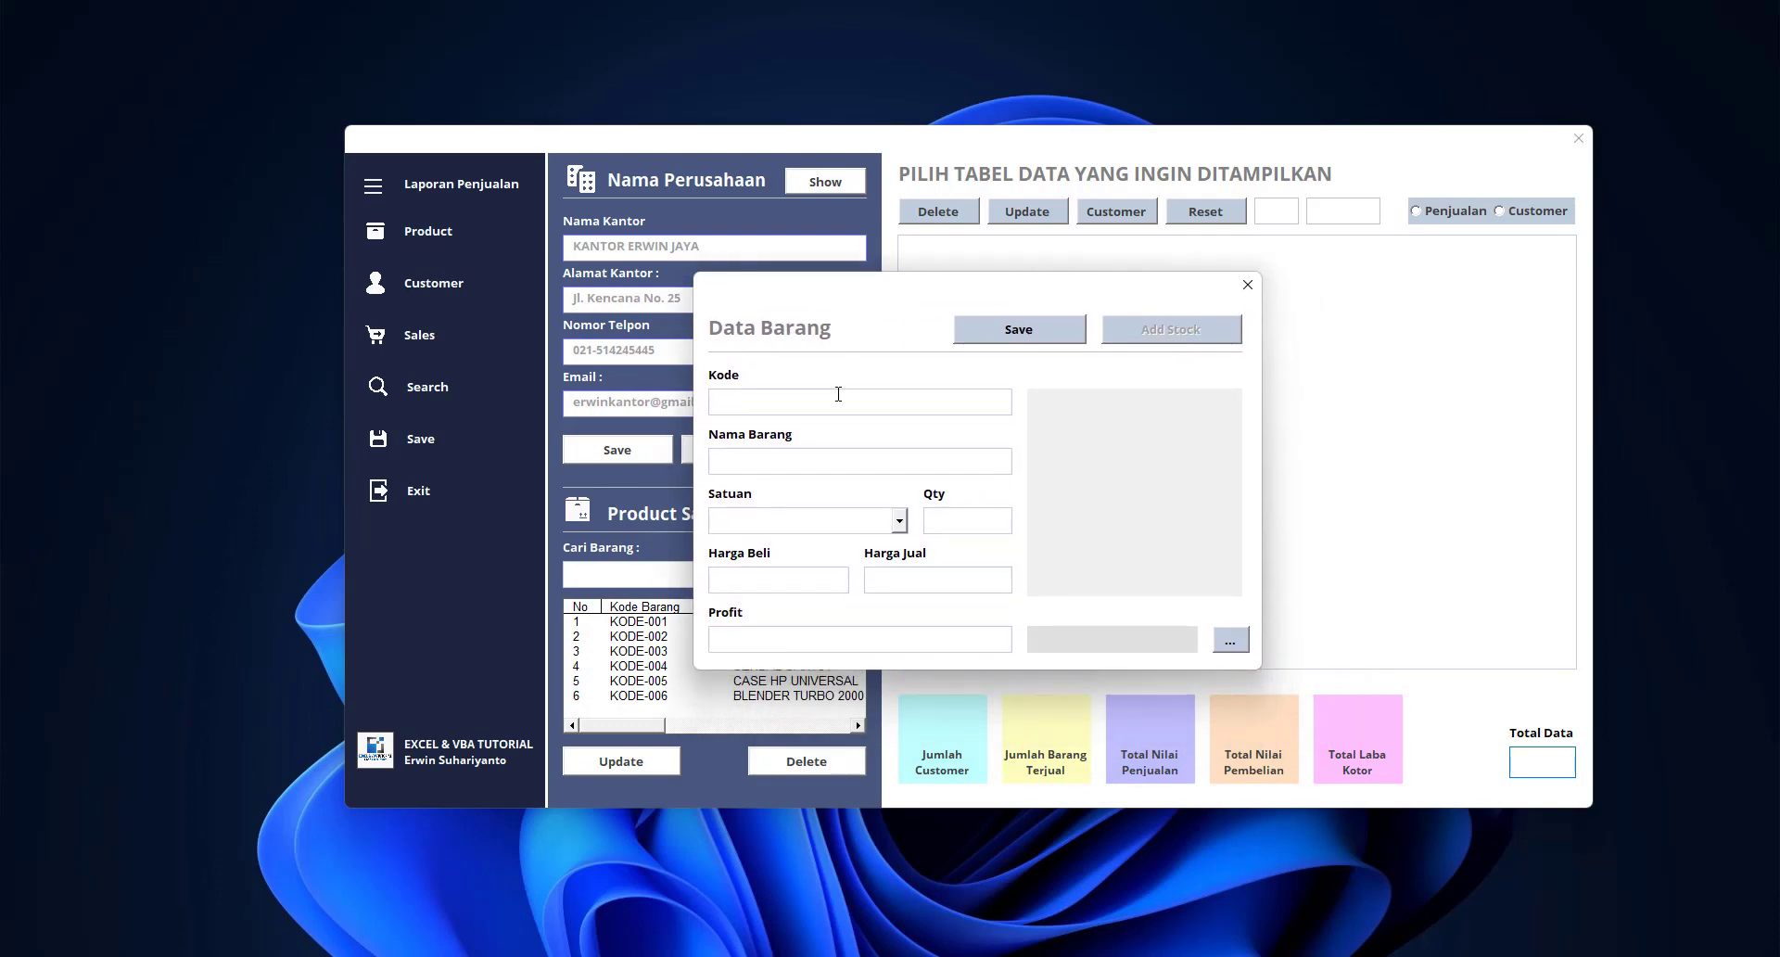
type("KODE-007")
left_click(820, 460)
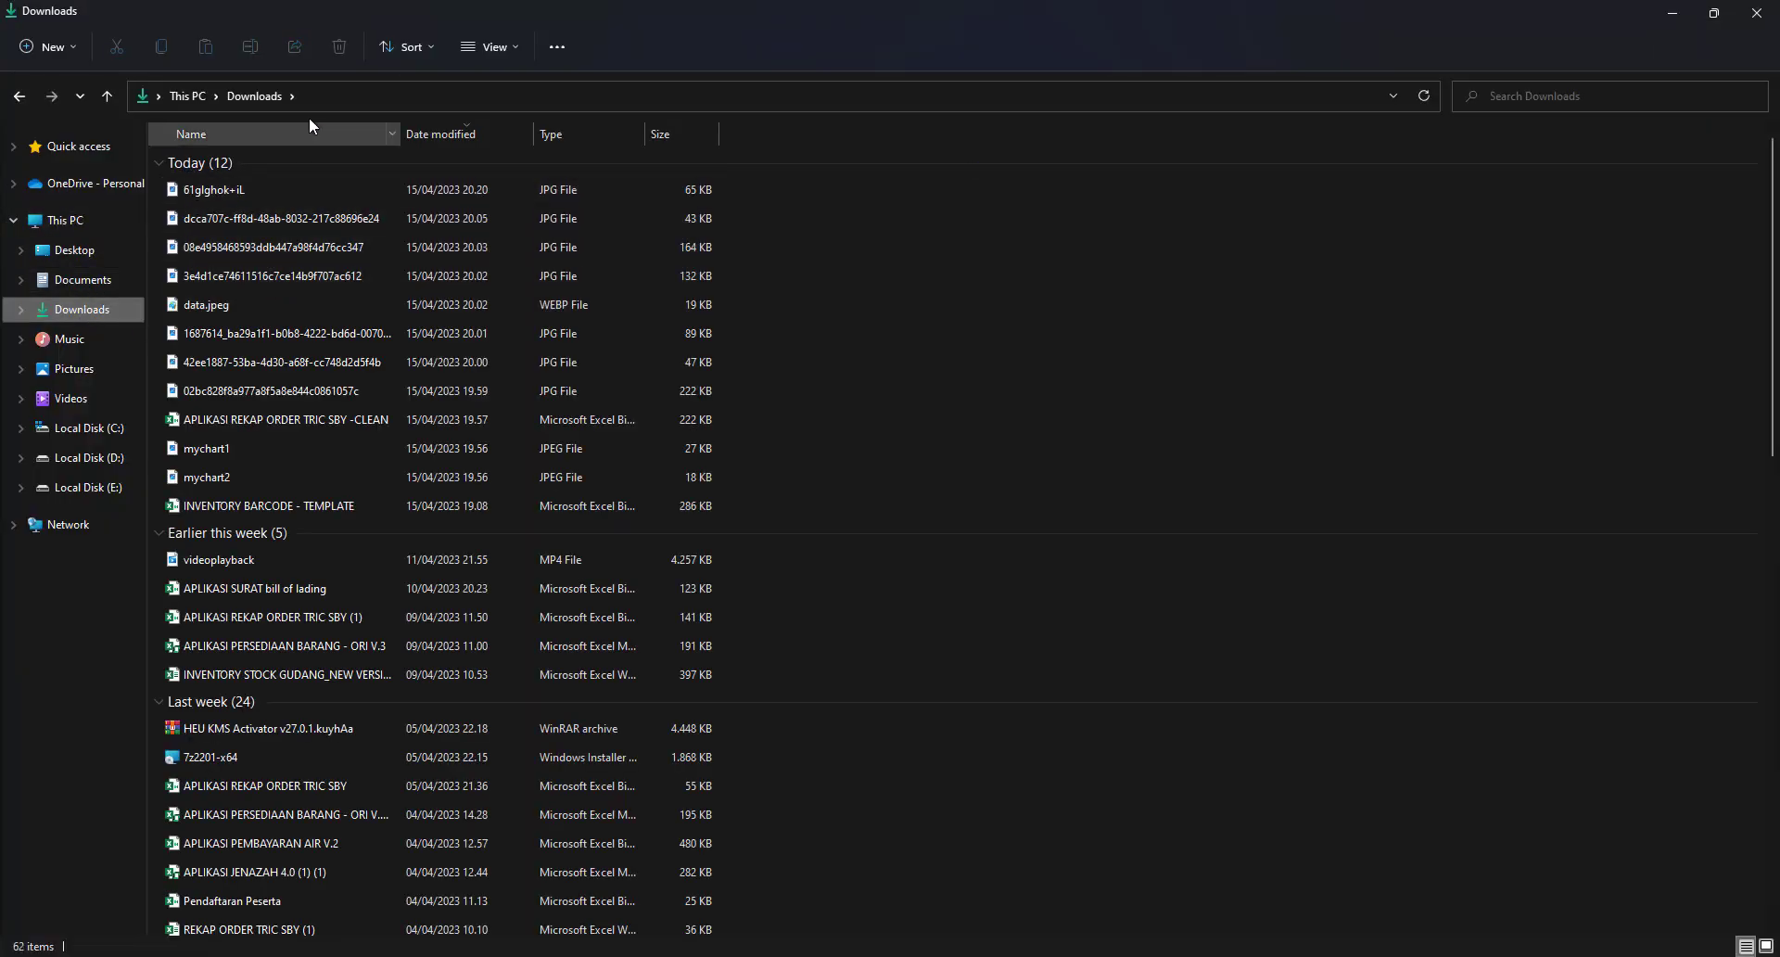
Switch the Downloads folder view to show files as large icons
left_click(428, 49)
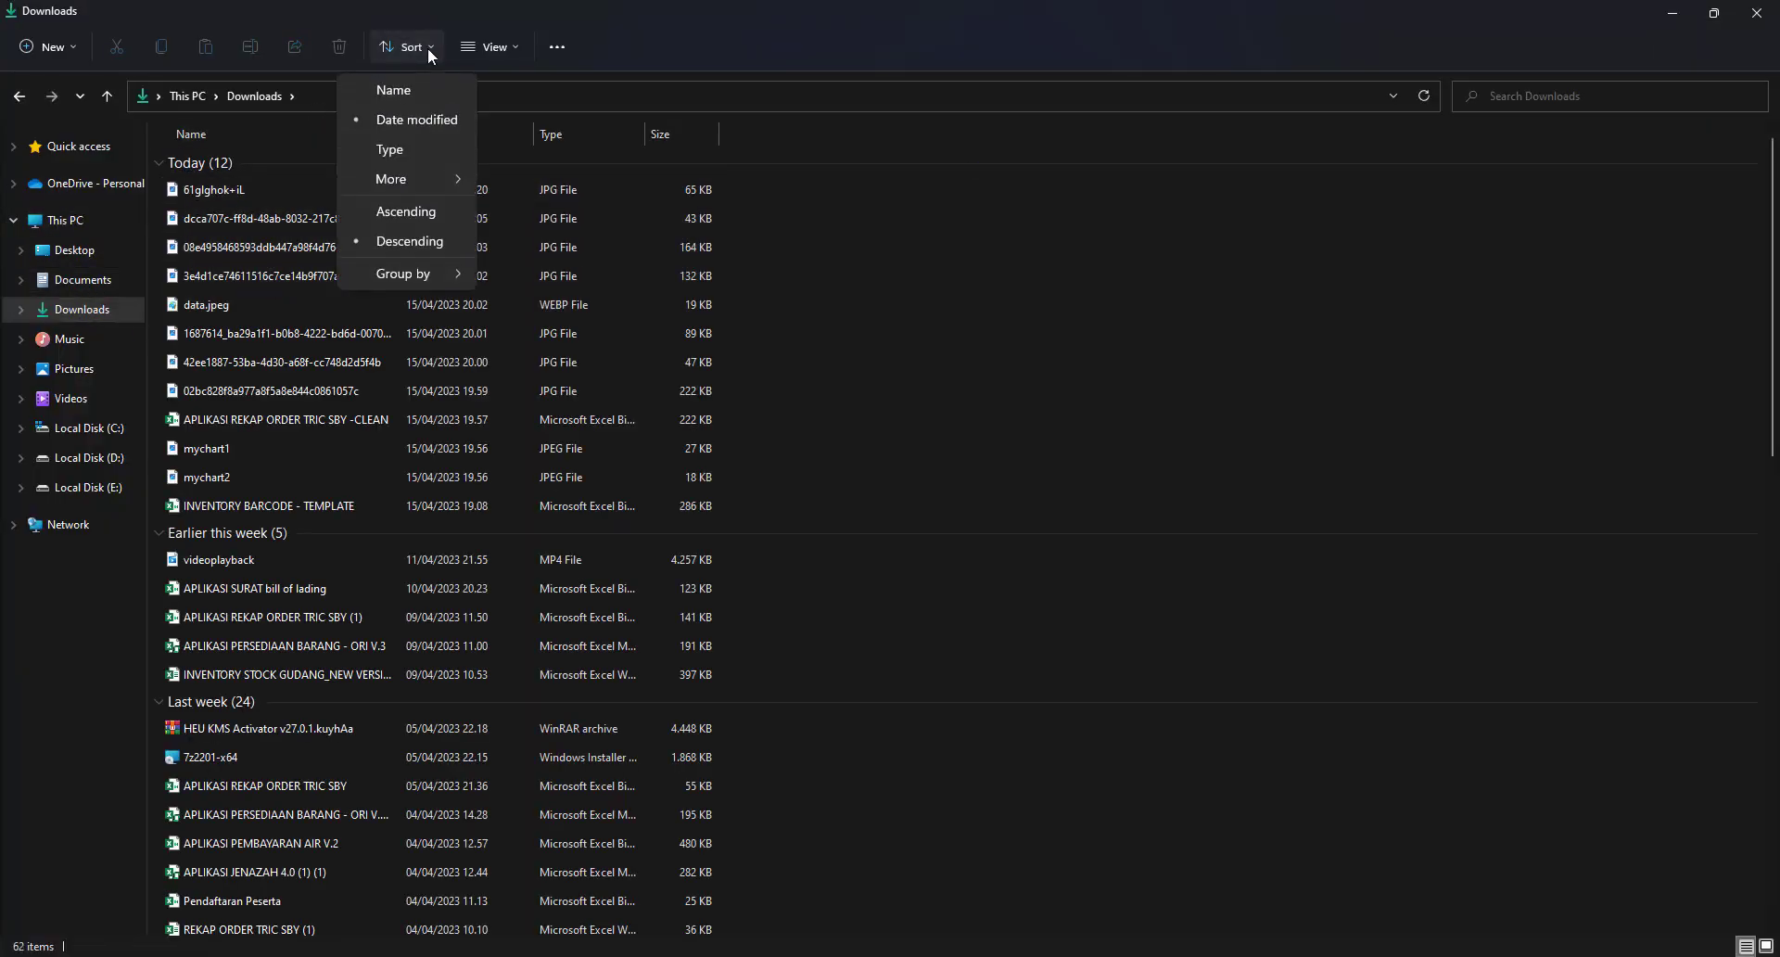
left_click(515, 46)
left_click(471, 121)
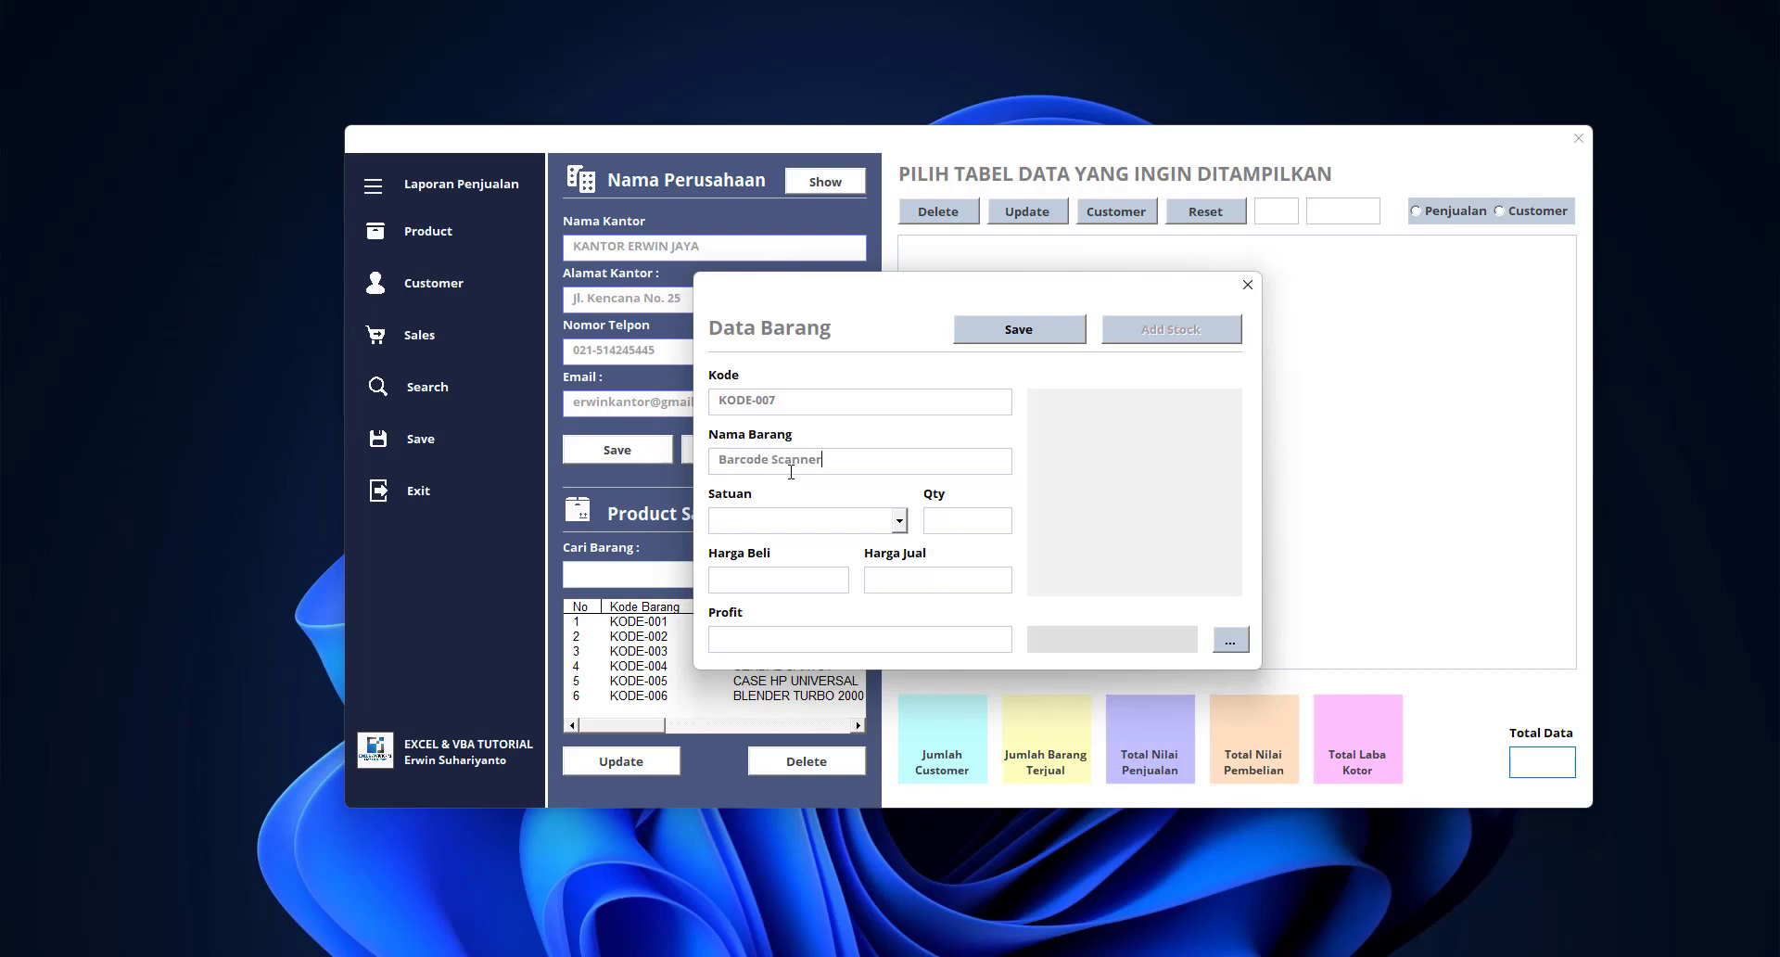
Set the product unit to Buah and the selling price to 375000
left_click(898, 520)
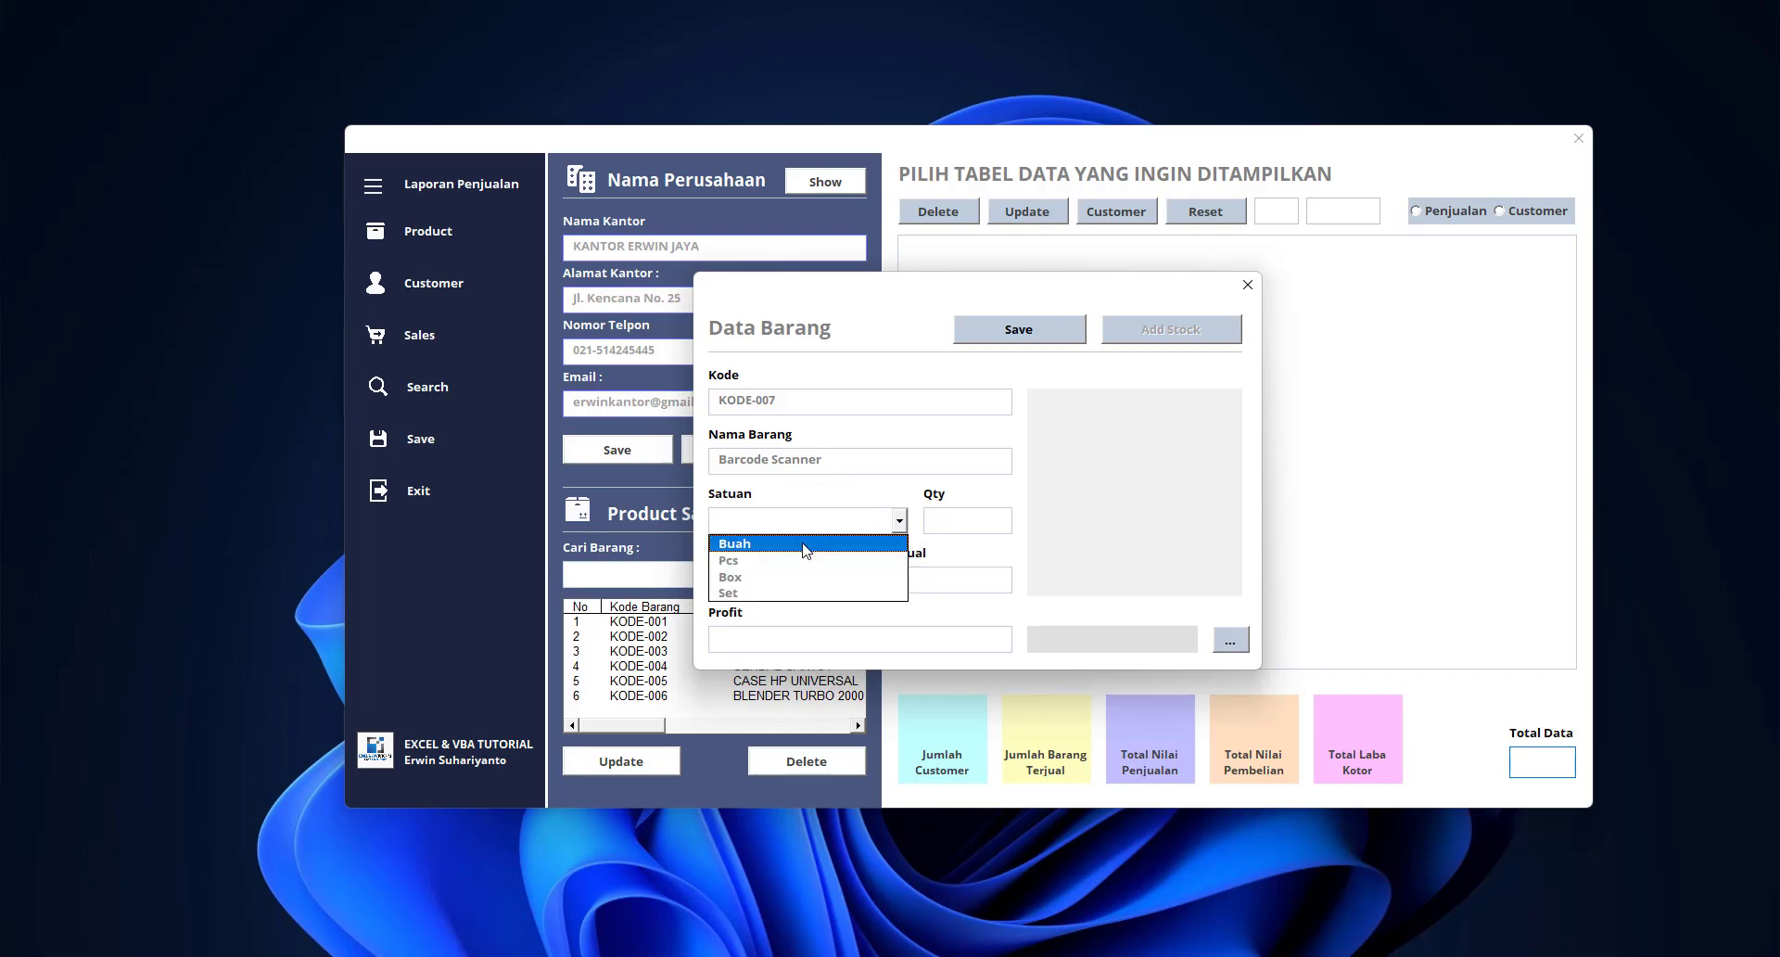
left_click(894, 535)
left_click(950, 526)
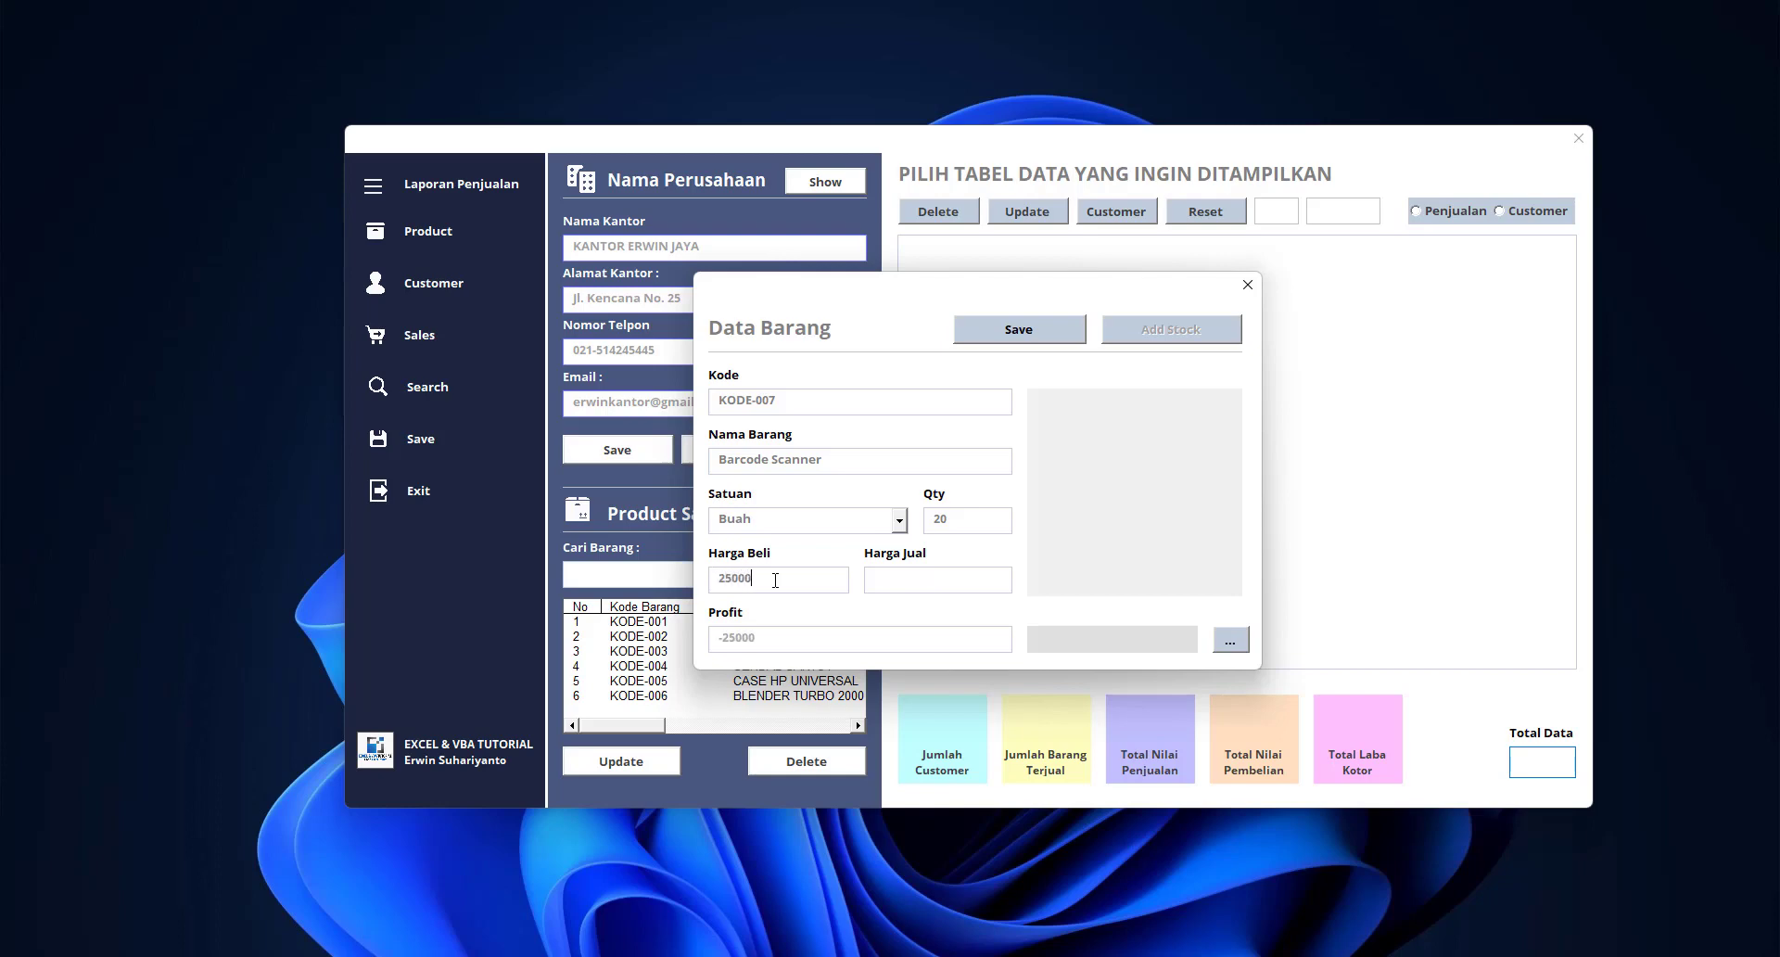
left_click(943, 581)
type("375000")
Attach the barcode scanner image from Downloads as the product picture
left_click(1231, 641)
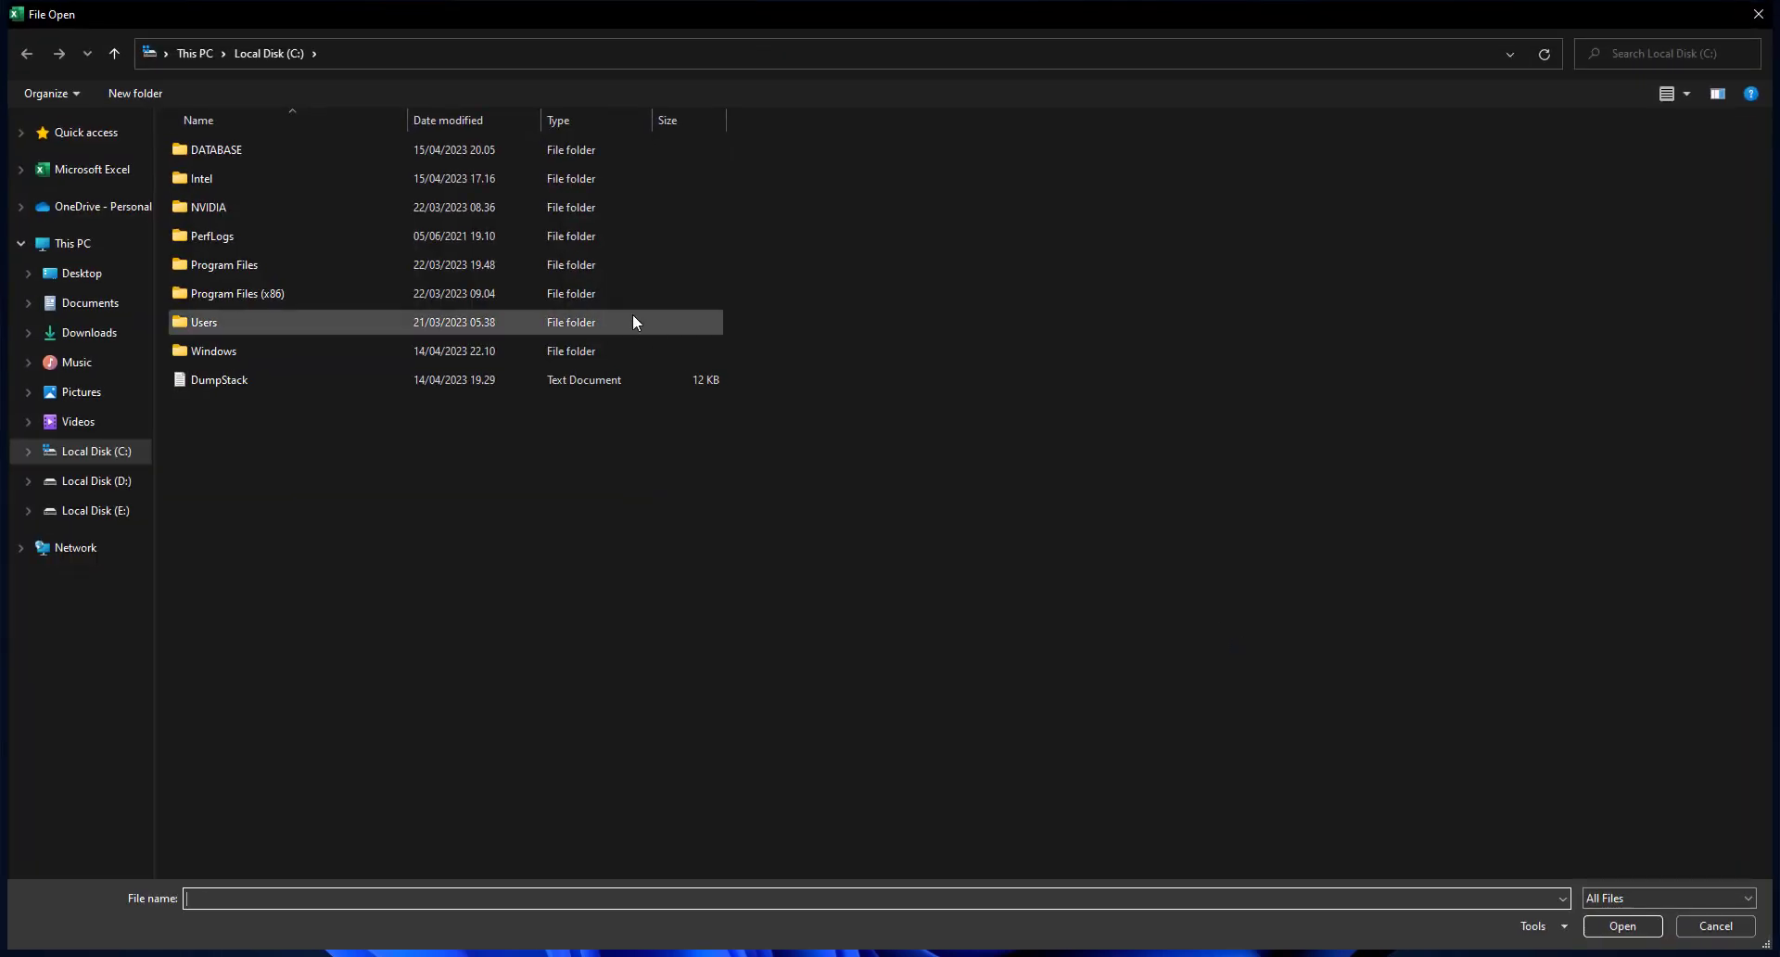
left_click(93, 334)
double_click(226, 180)
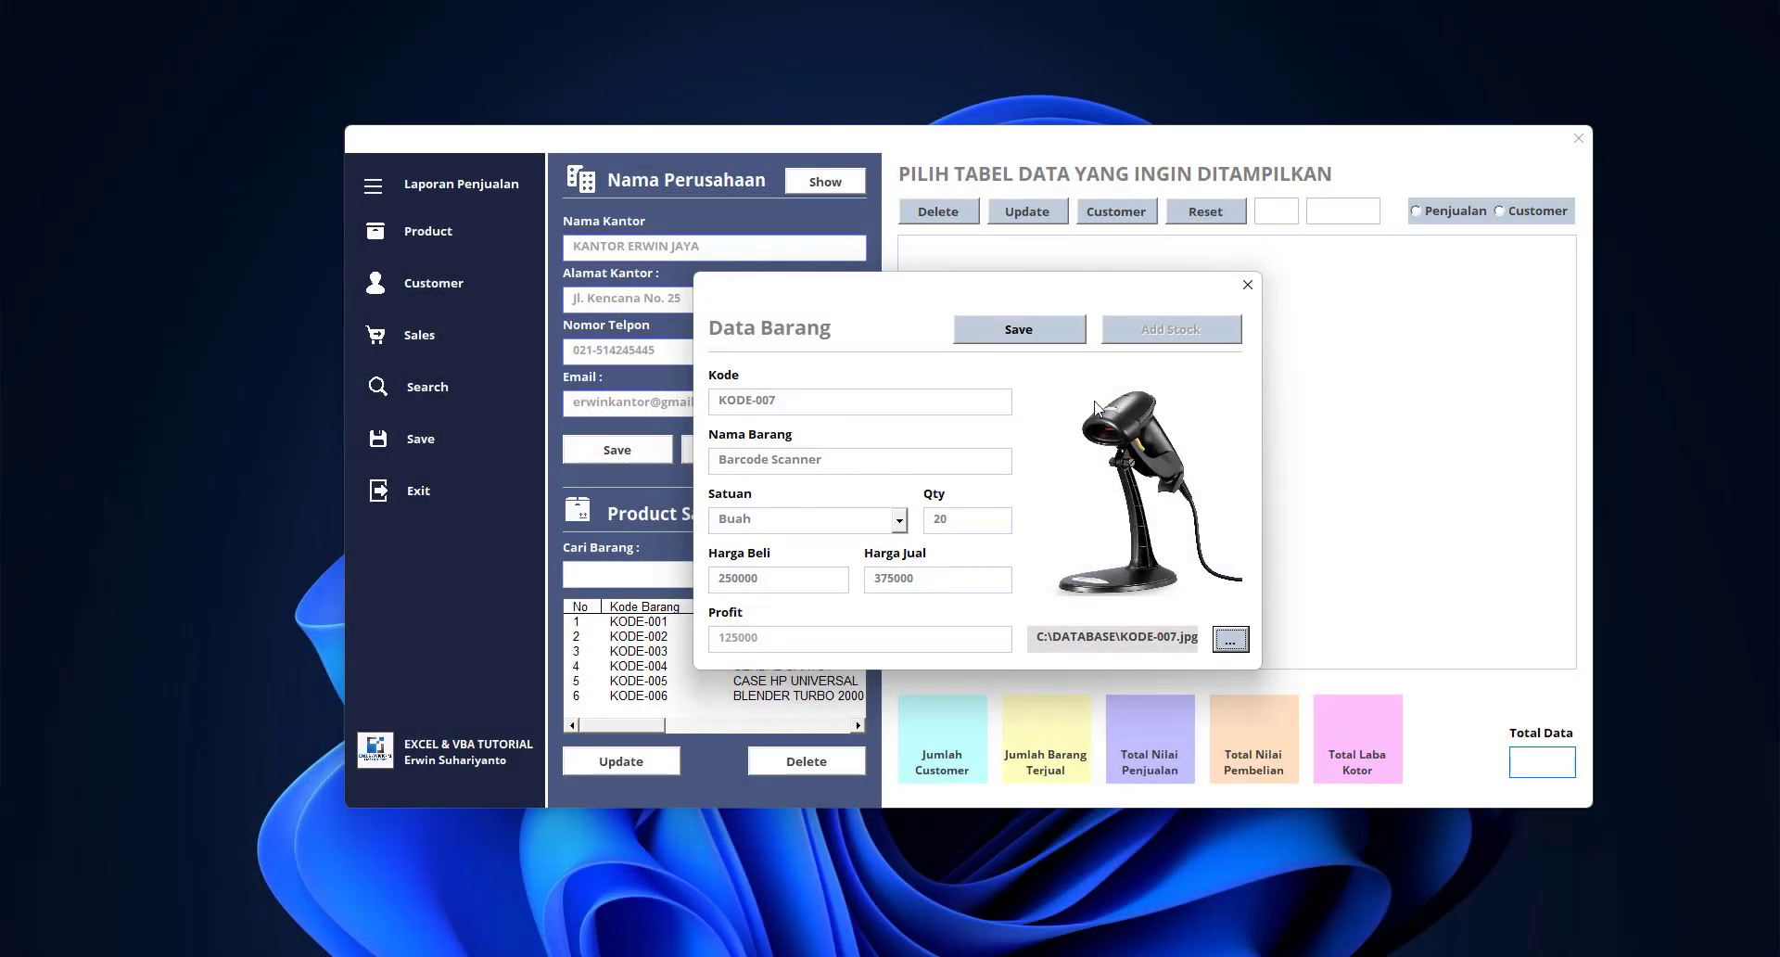
Save the Barcode Scanner product, acknowledge the message, and close the entry form
left_click(1033, 334)
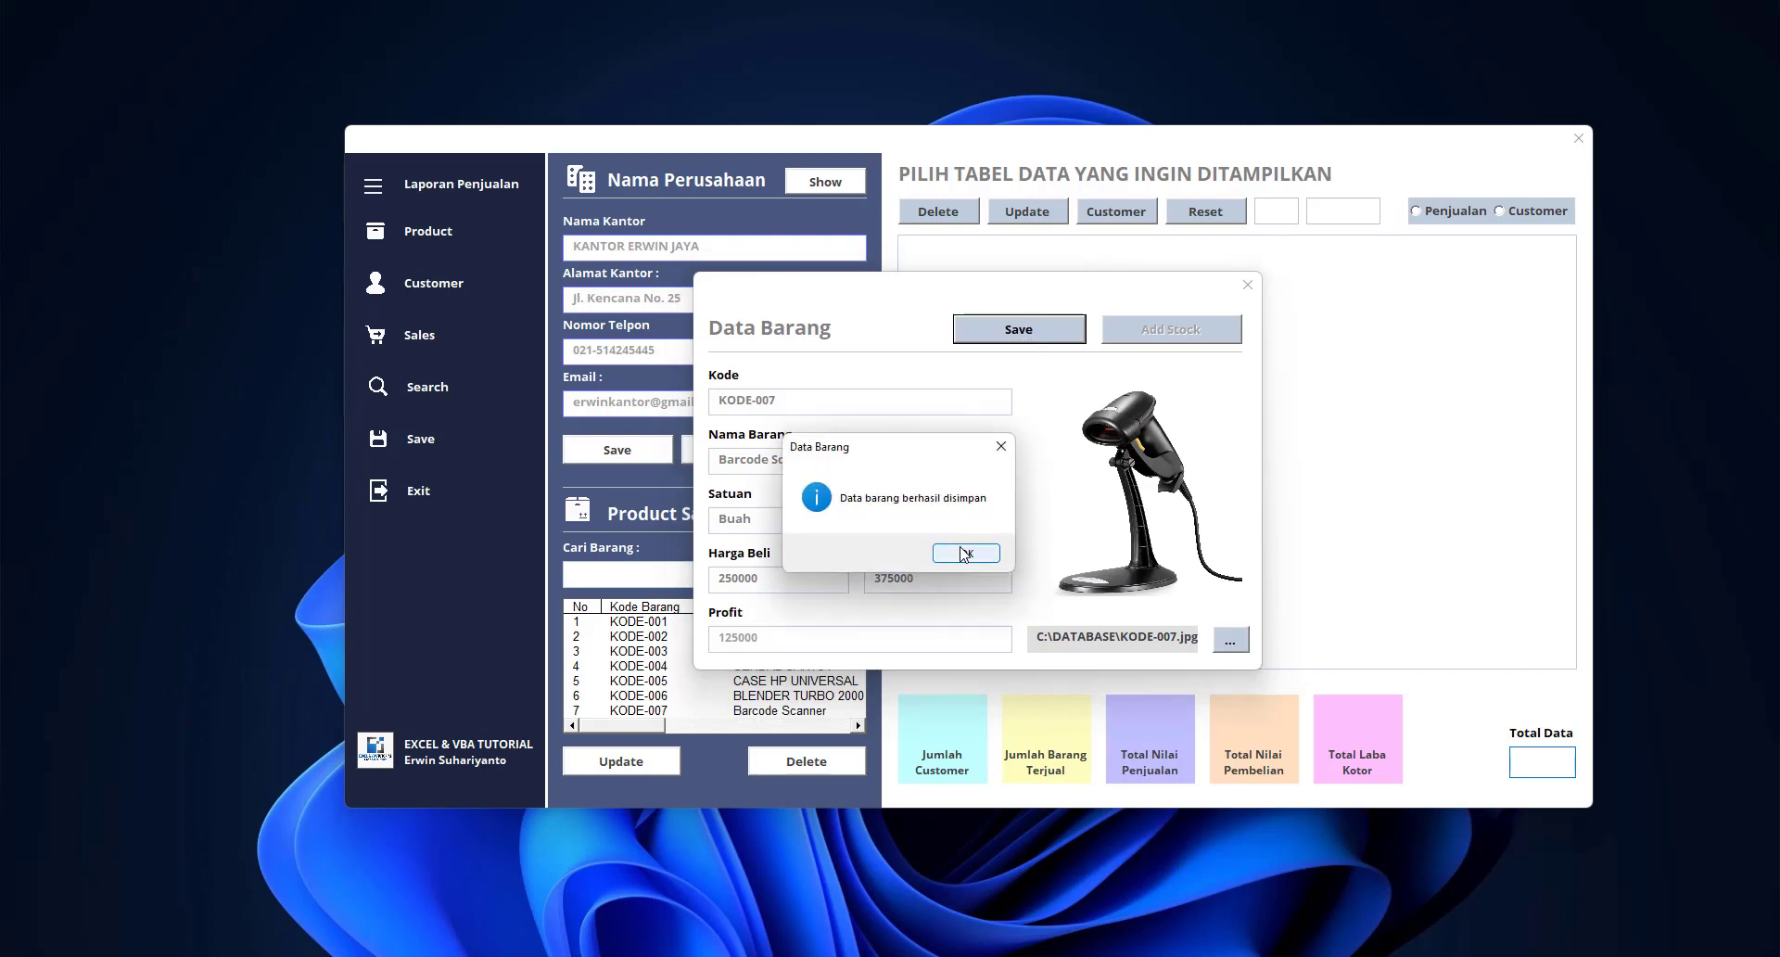
left_click(965, 553)
left_click(1247, 285)
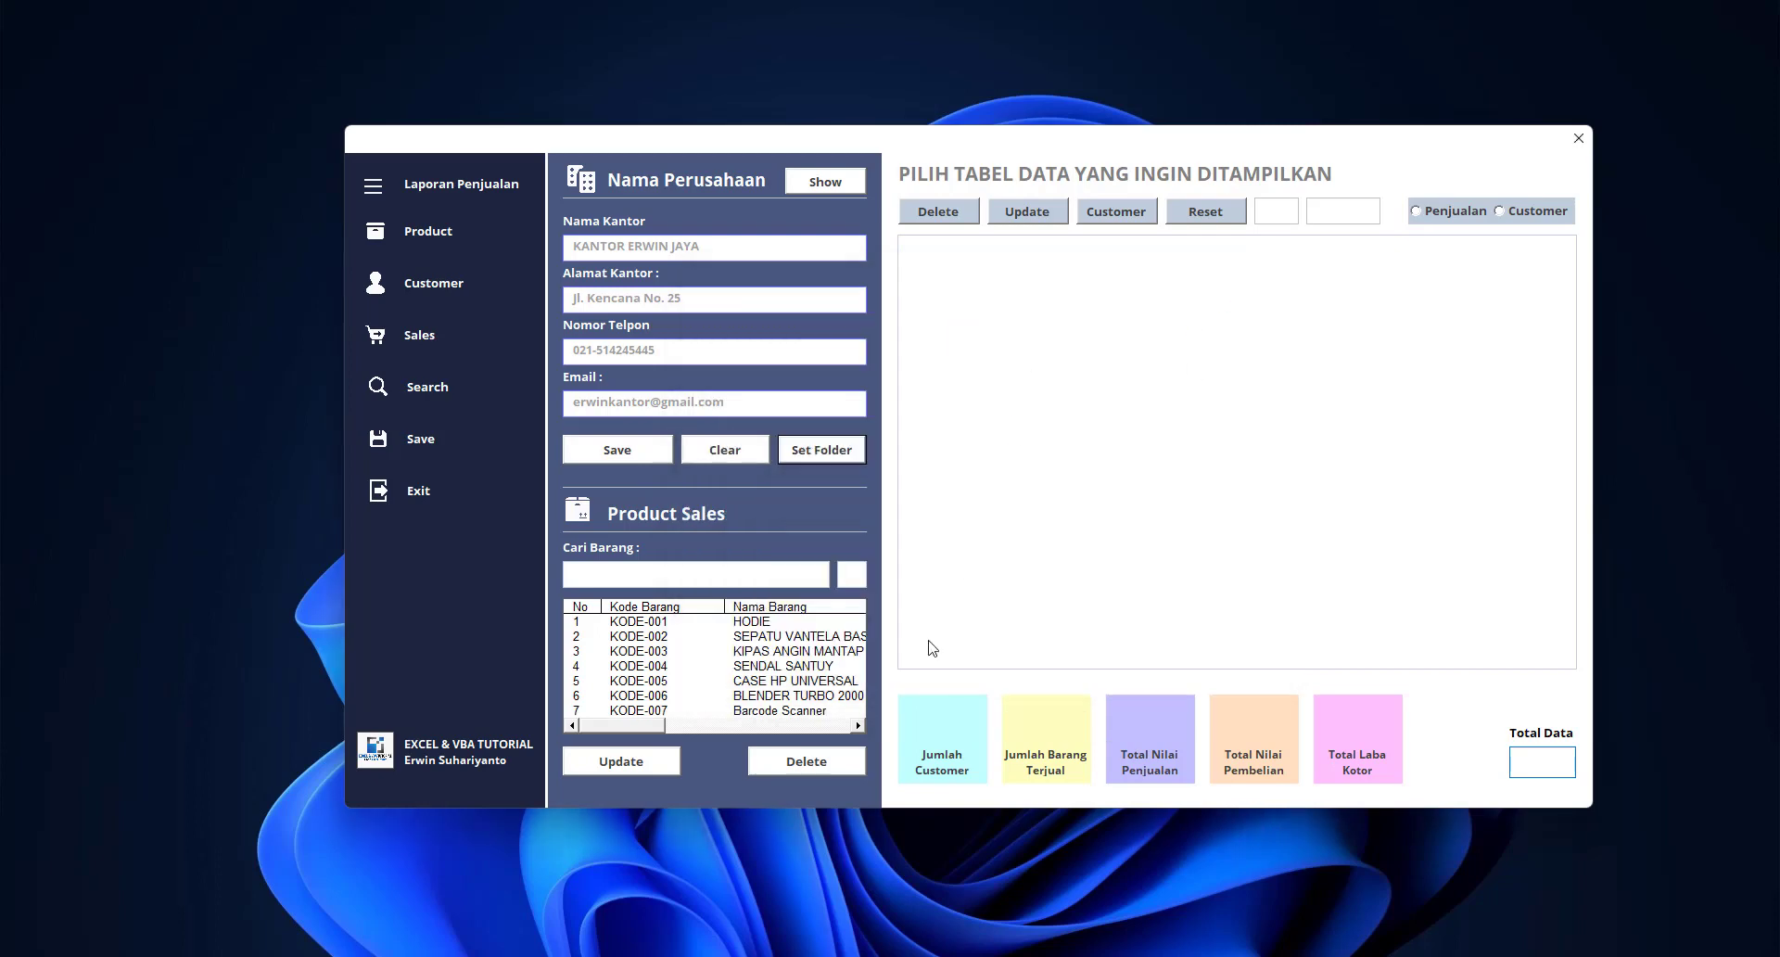
Select the Barcode Scanner (KODE-007) row and open it for editing
left_click(653, 712)
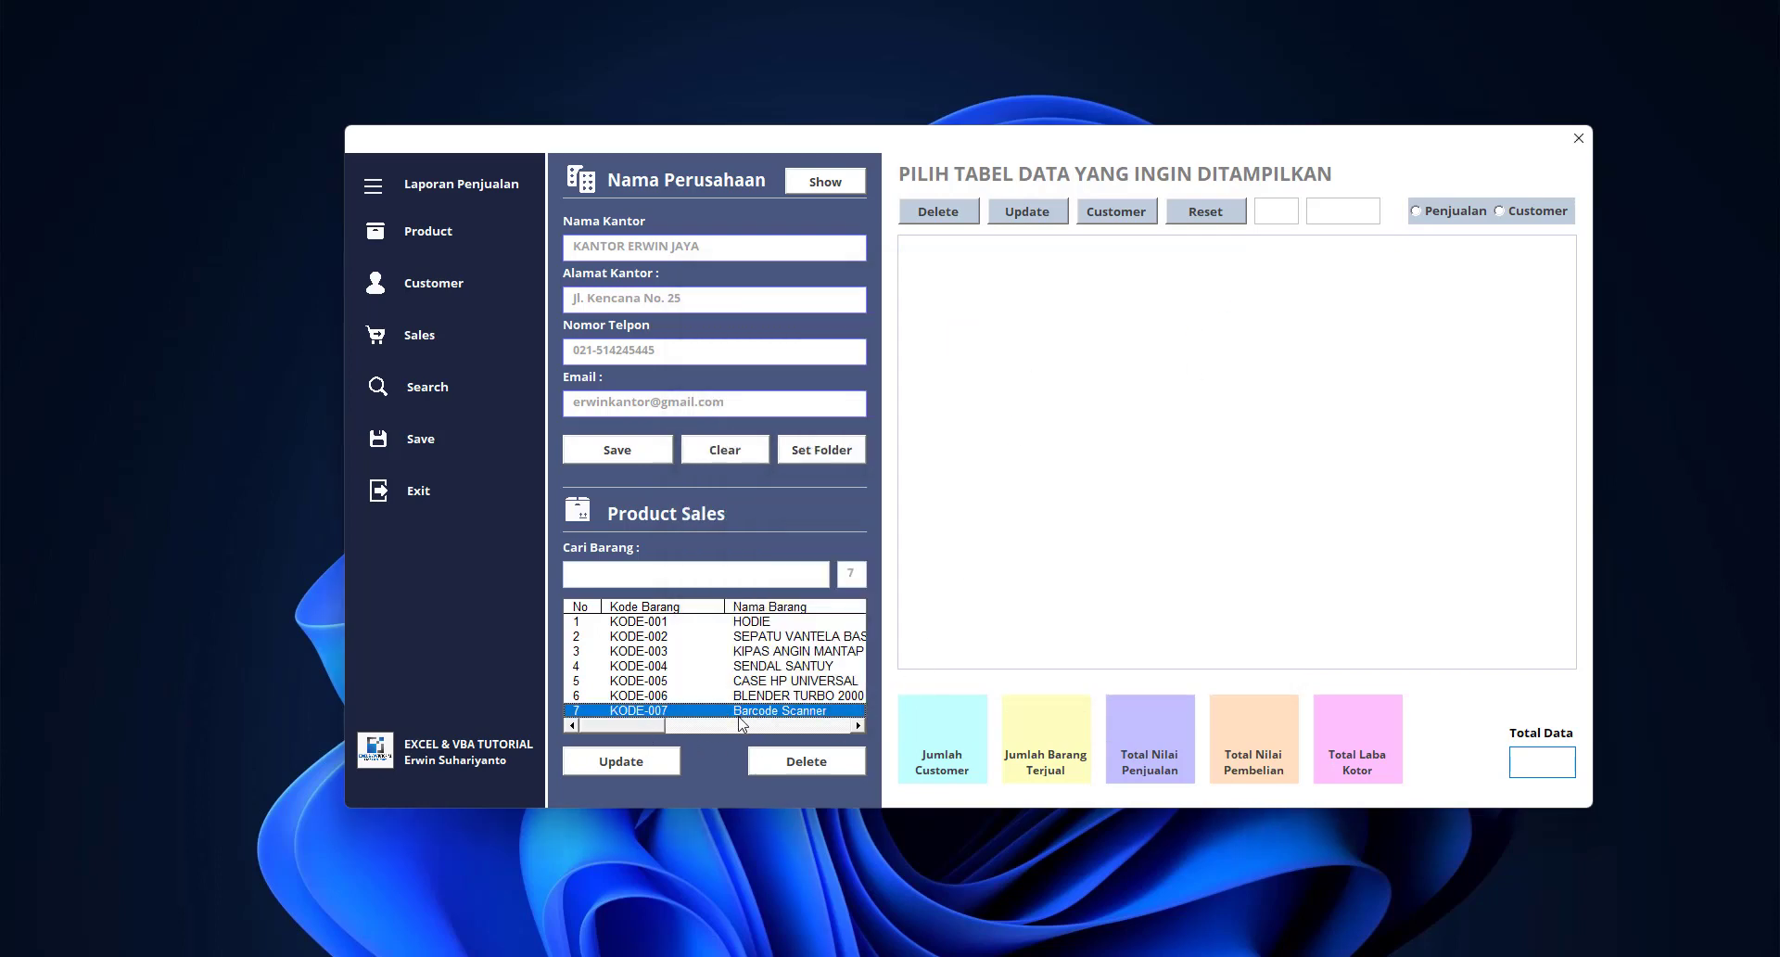
left_click(760, 638)
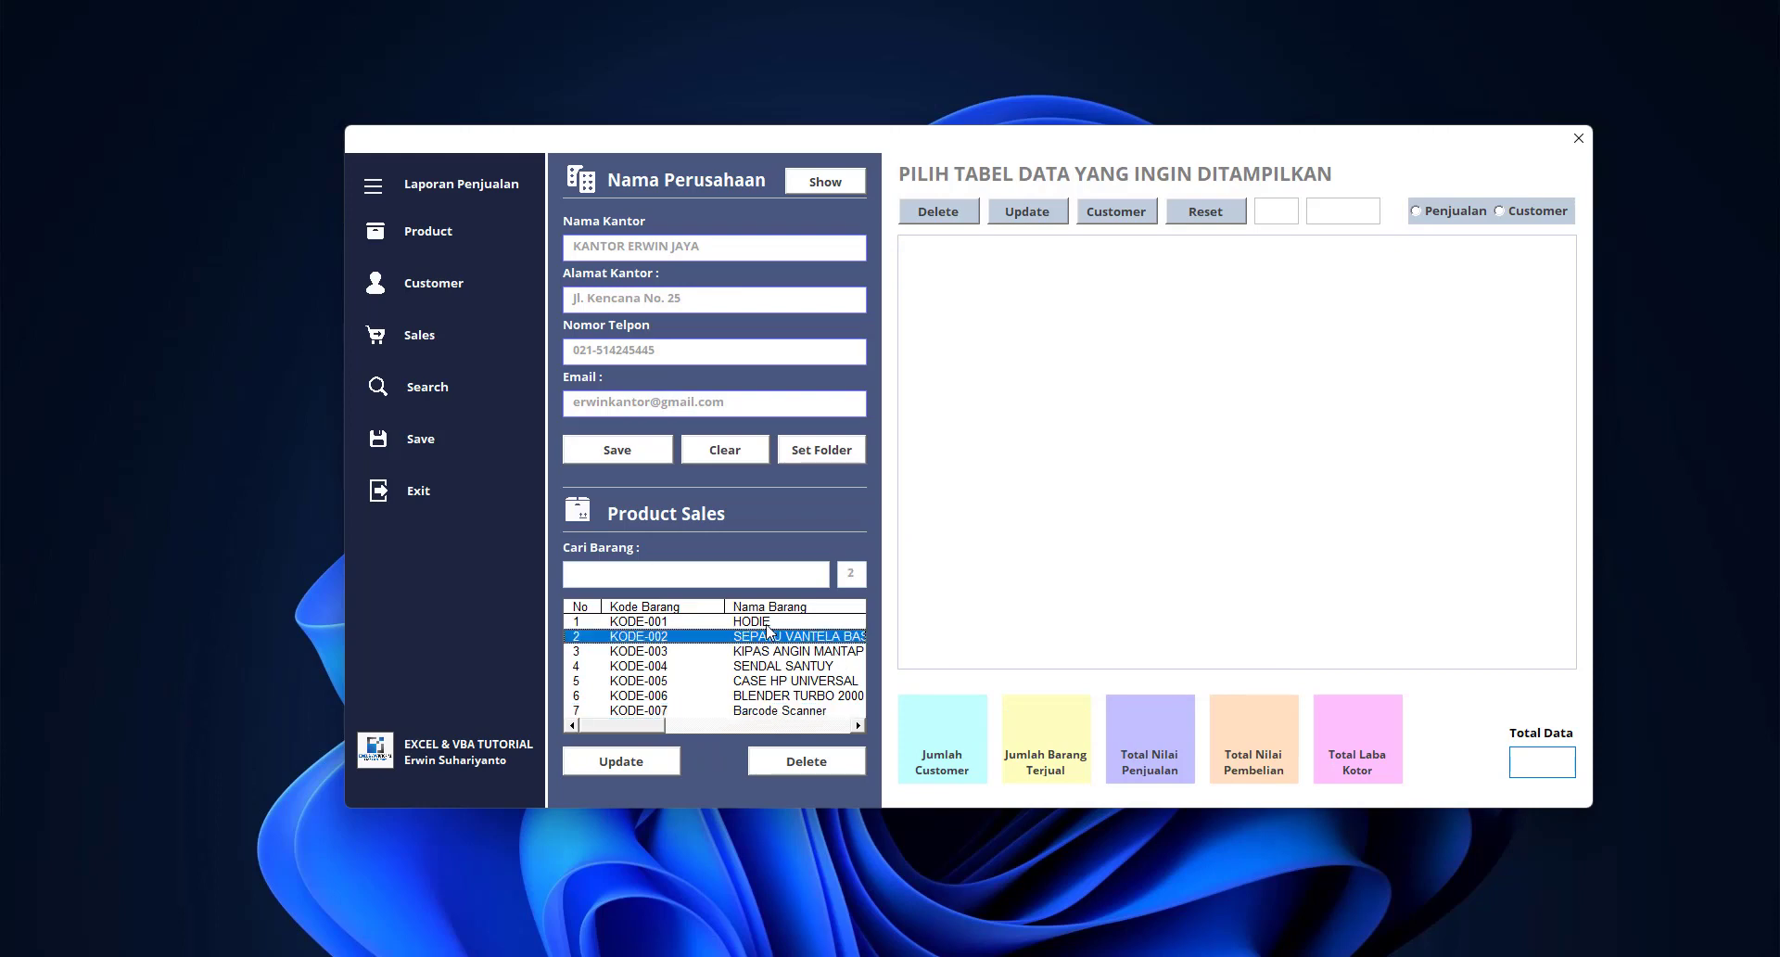
left_click(769, 623)
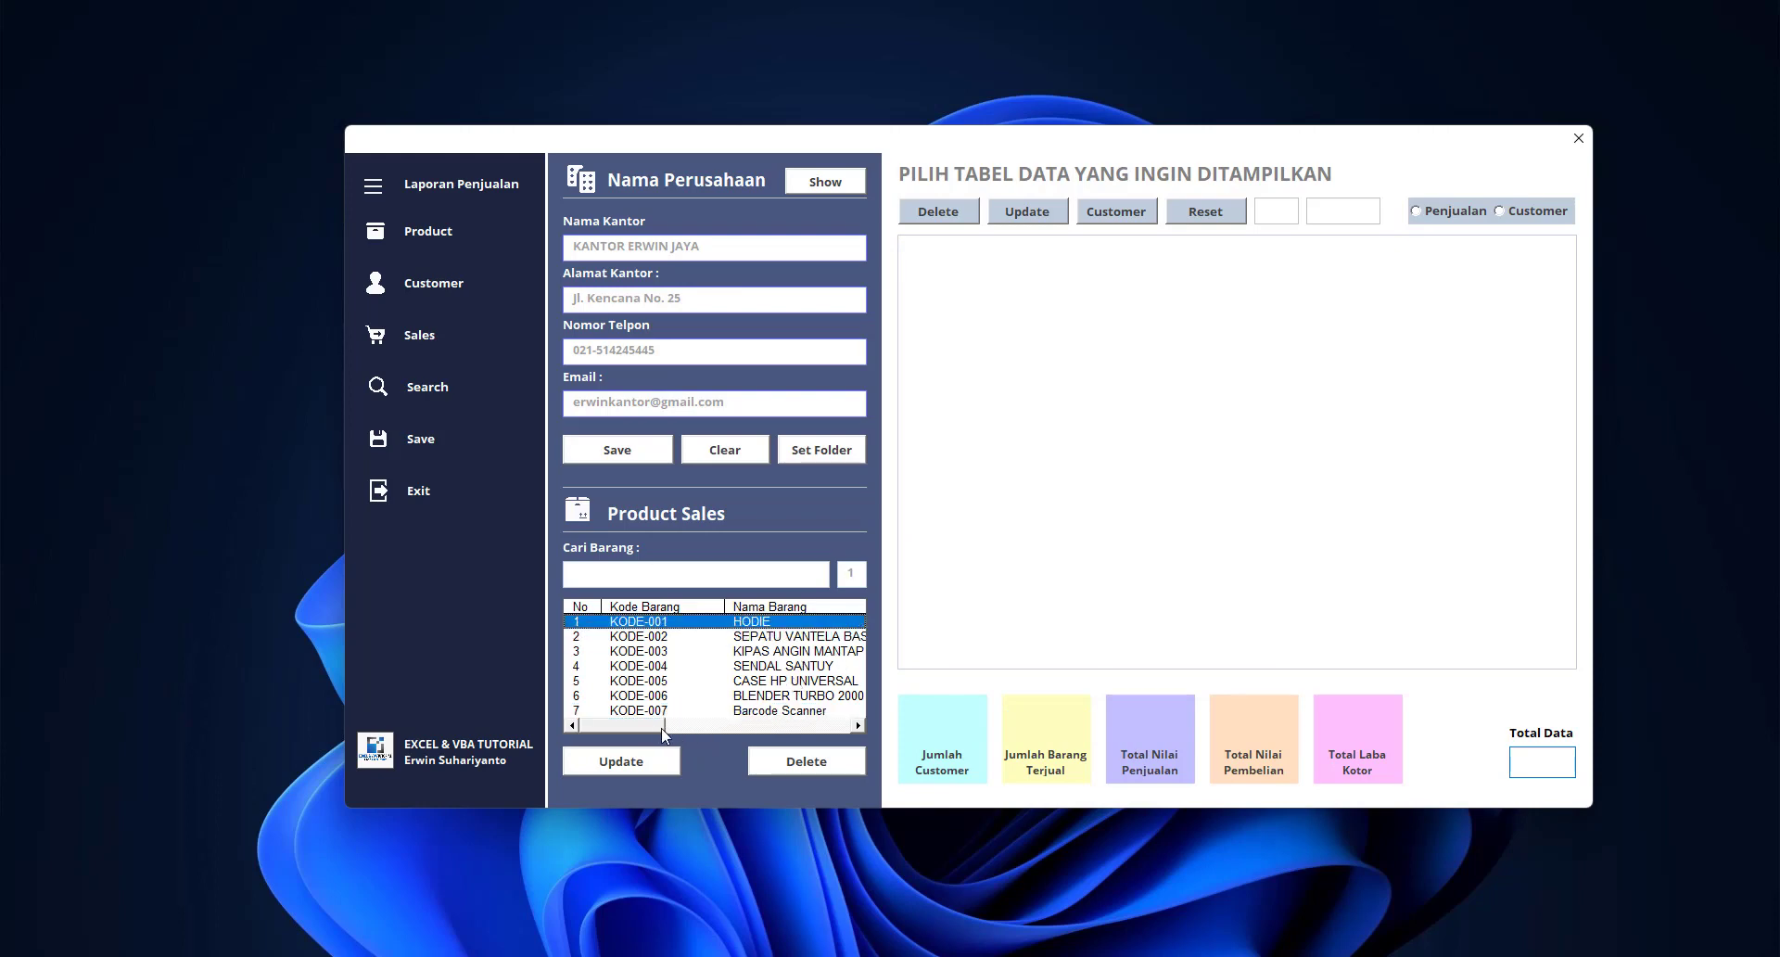
mouse_move(660, 727)
left_mouse_down()
mouse_move(832, 729)
mouse_move(645, 732)
left_mouse_up()
left_click(658, 712)
left_click(637, 762)
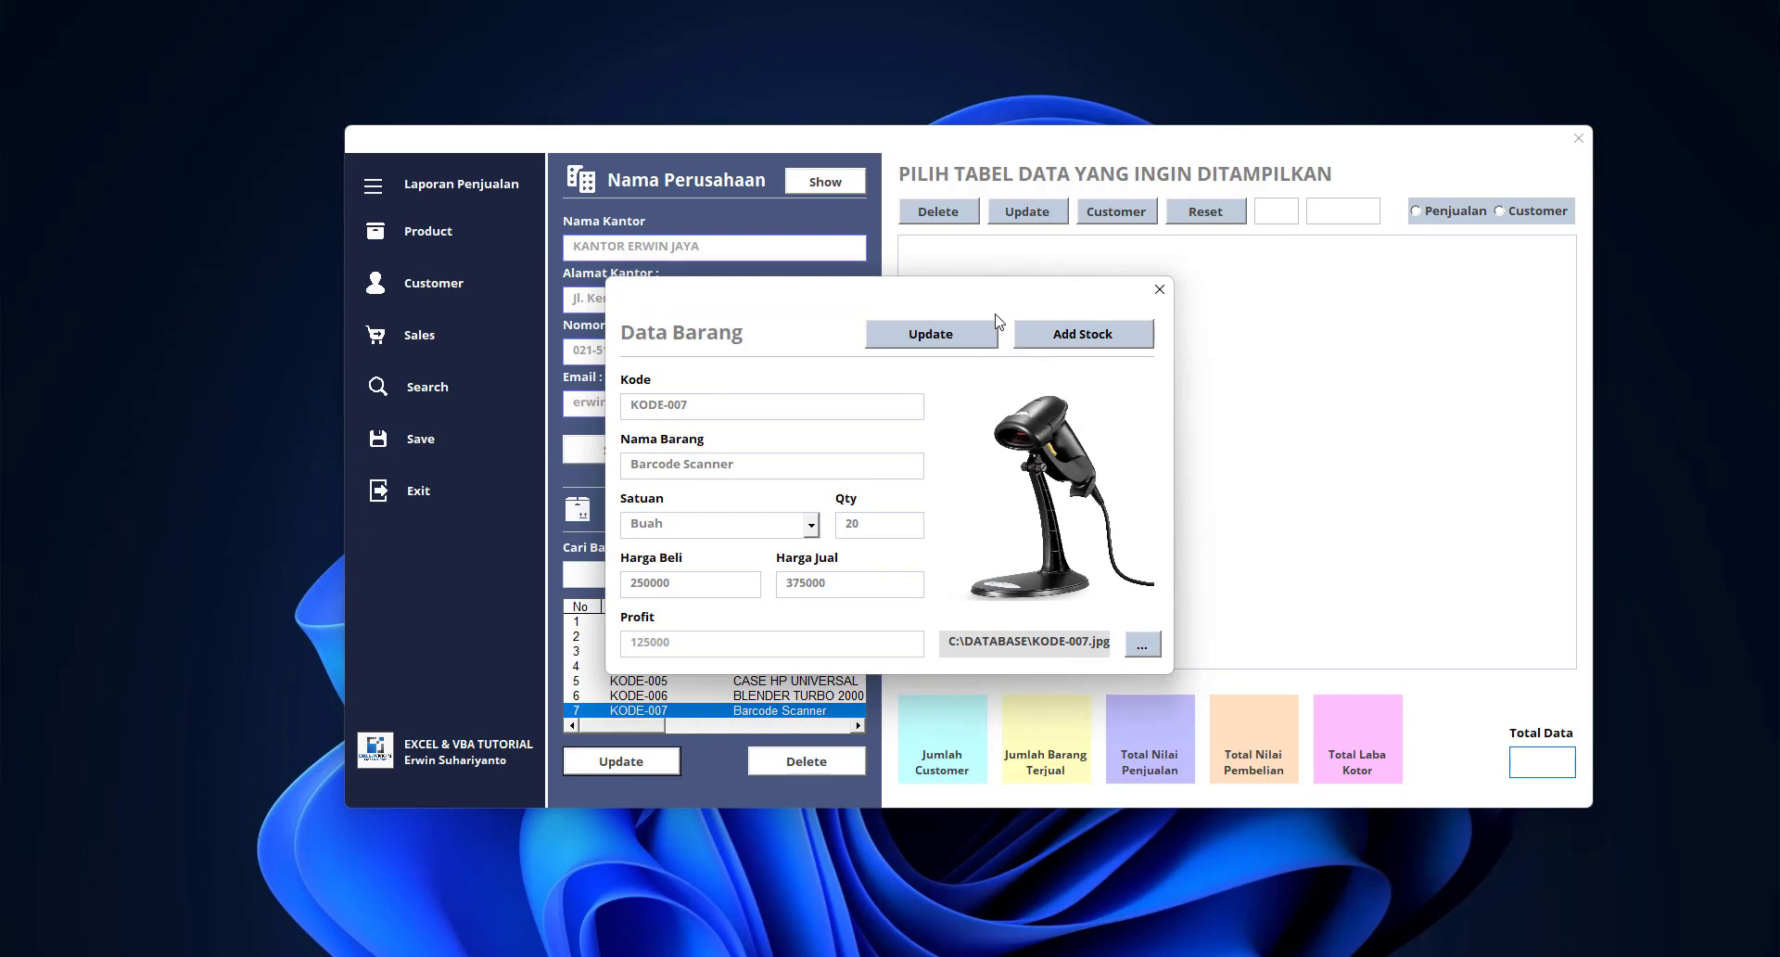
left_click_drag(993, 297, 1104, 295)
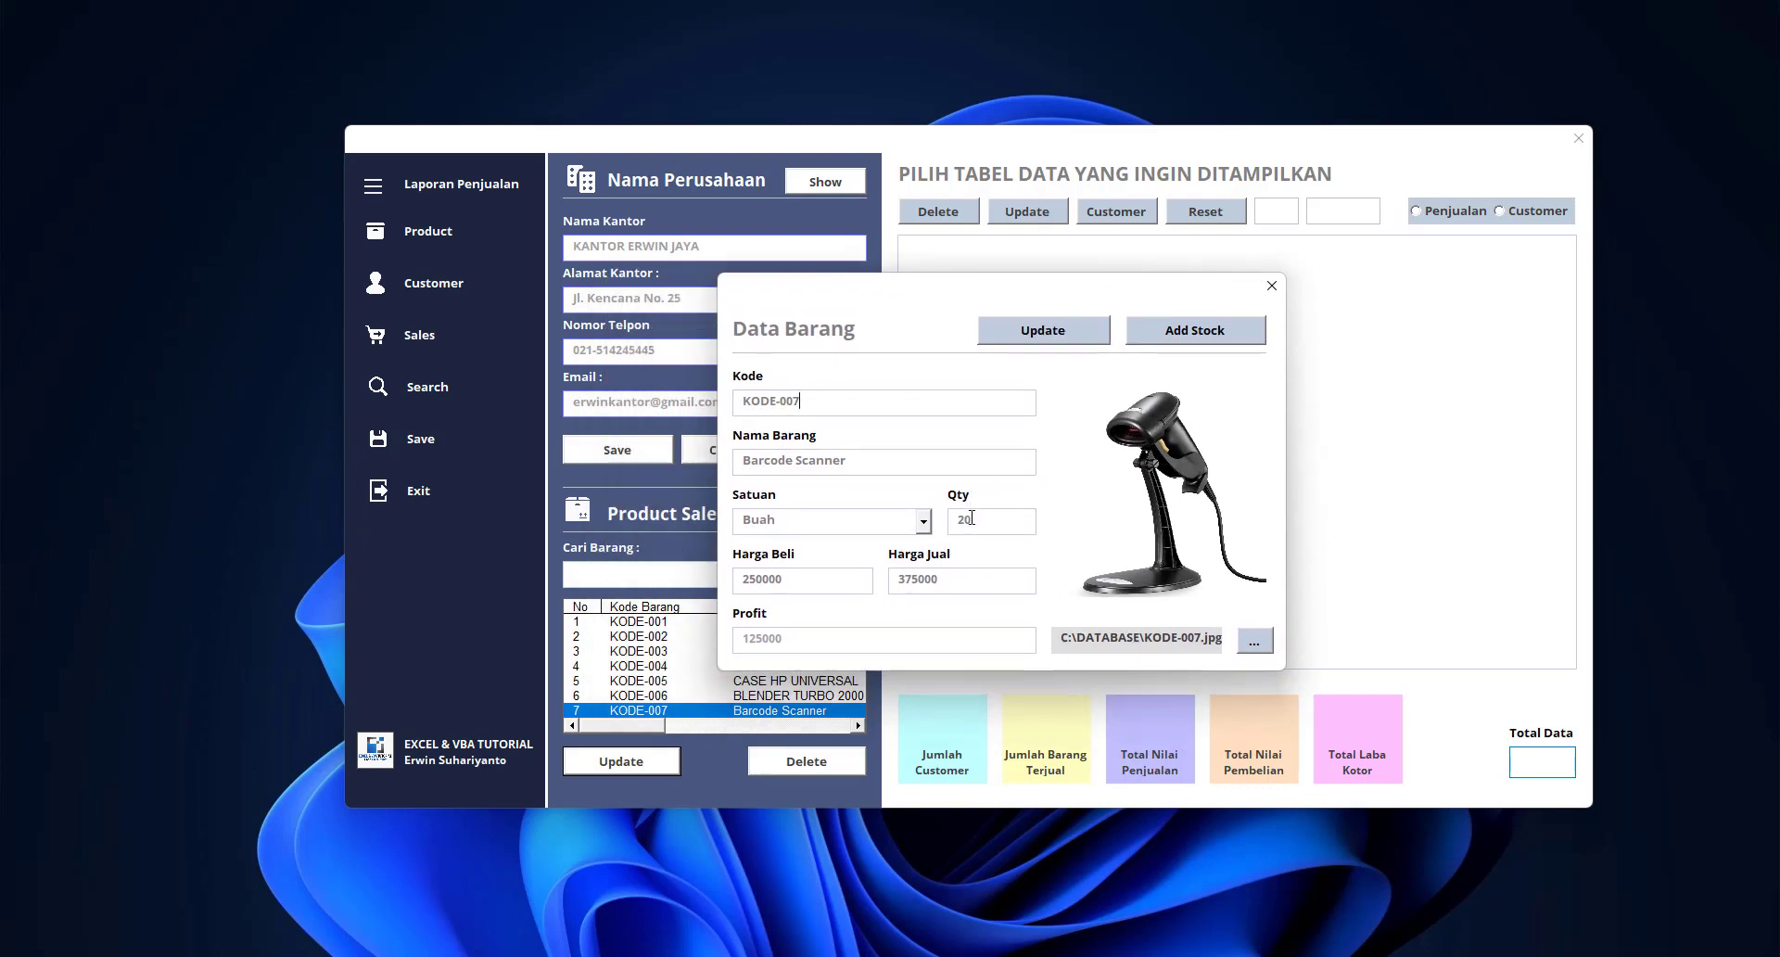
Add incoming stock to raise the quantity from 20 to 50 and save the record
left_click(1198, 335)
left_click(898, 511)
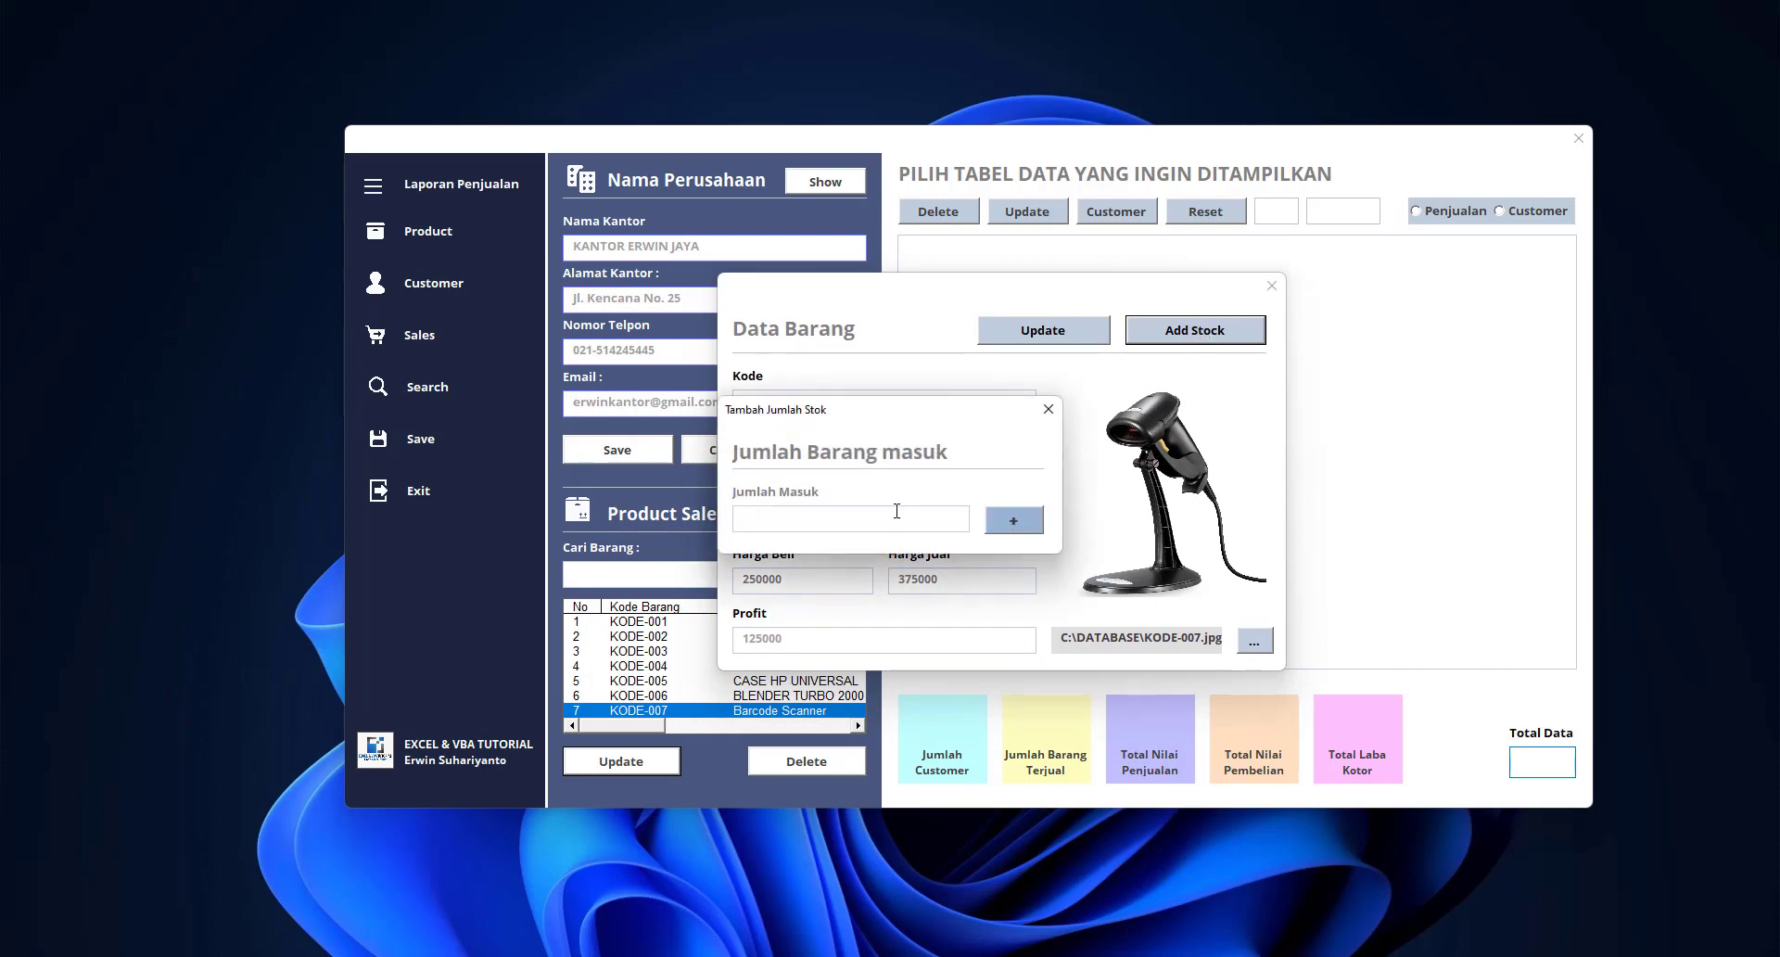
left_click(1013, 521)
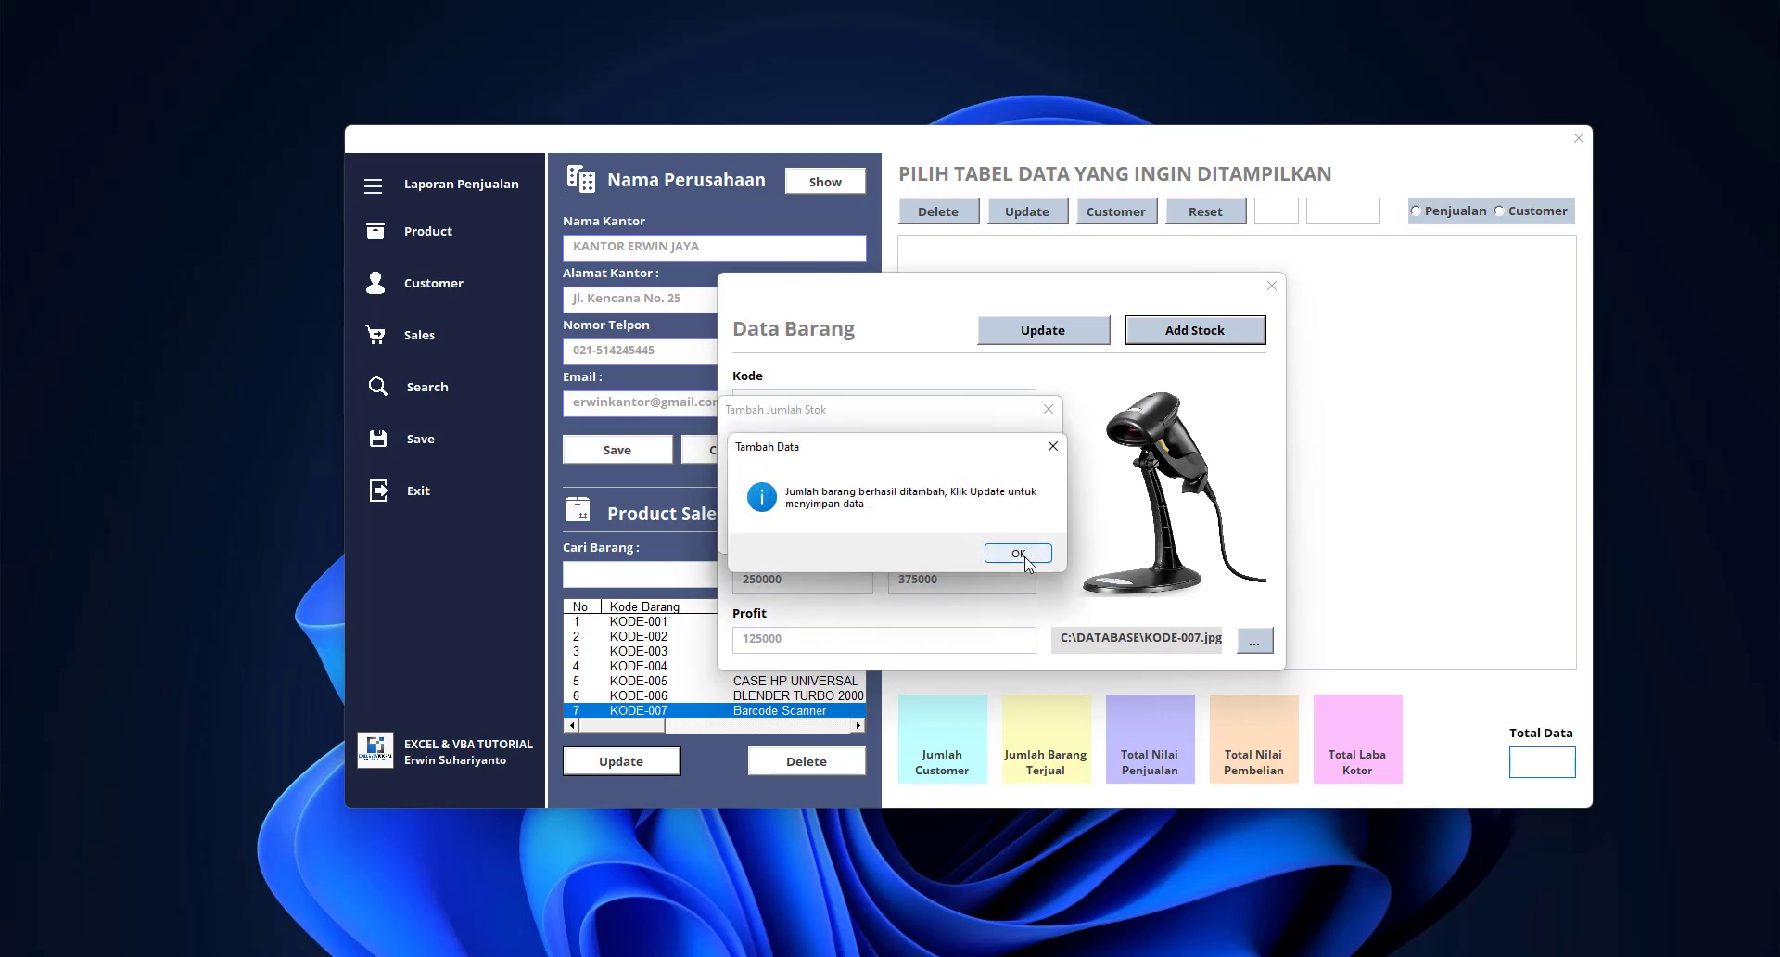
left_click(1024, 559)
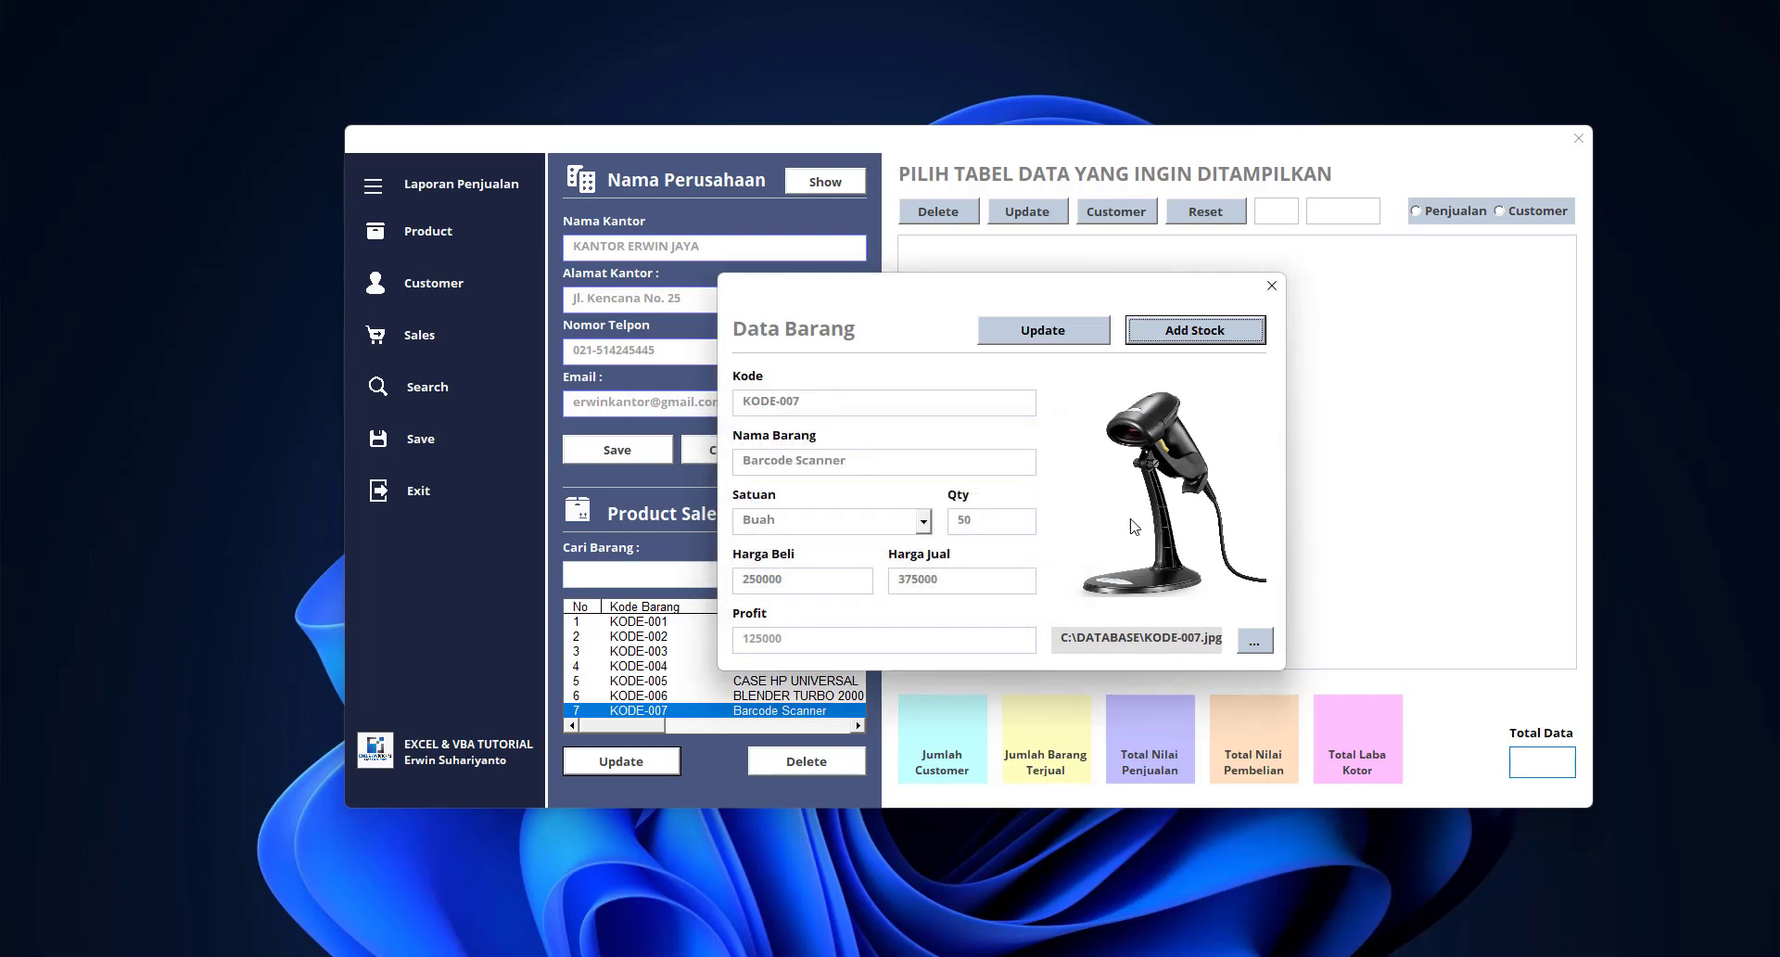
left_click(1054, 336)
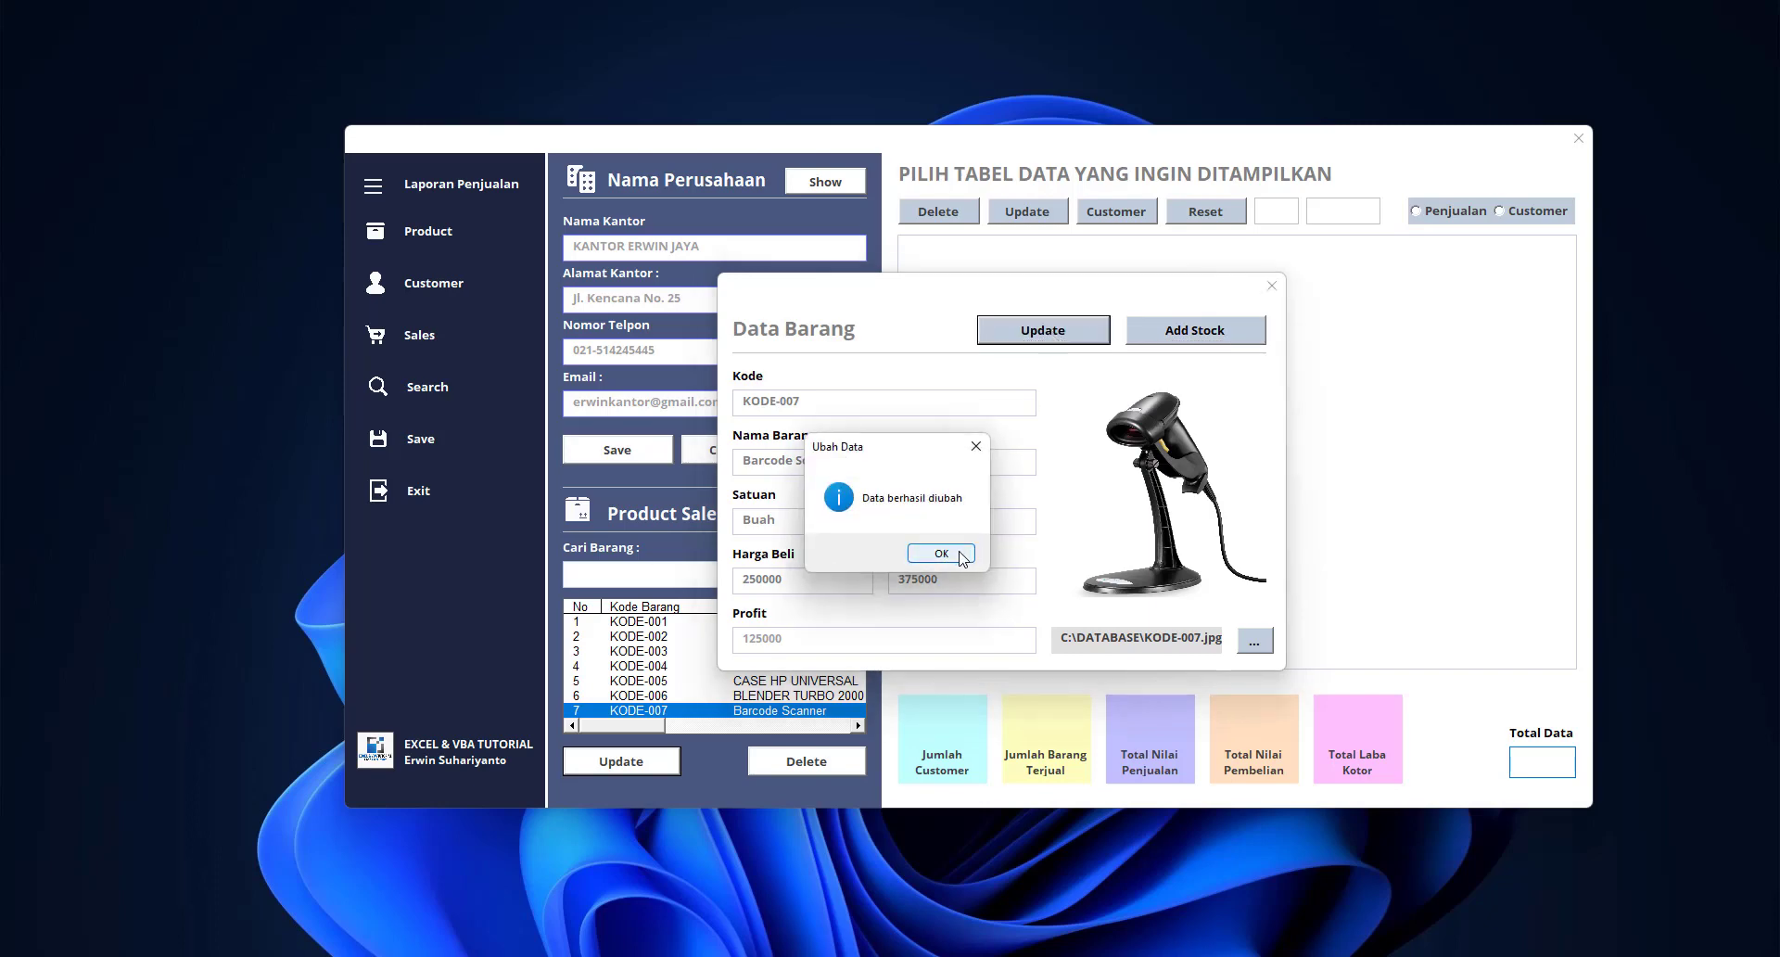
left_click(964, 557)
left_click_drag(639, 727, 724, 713)
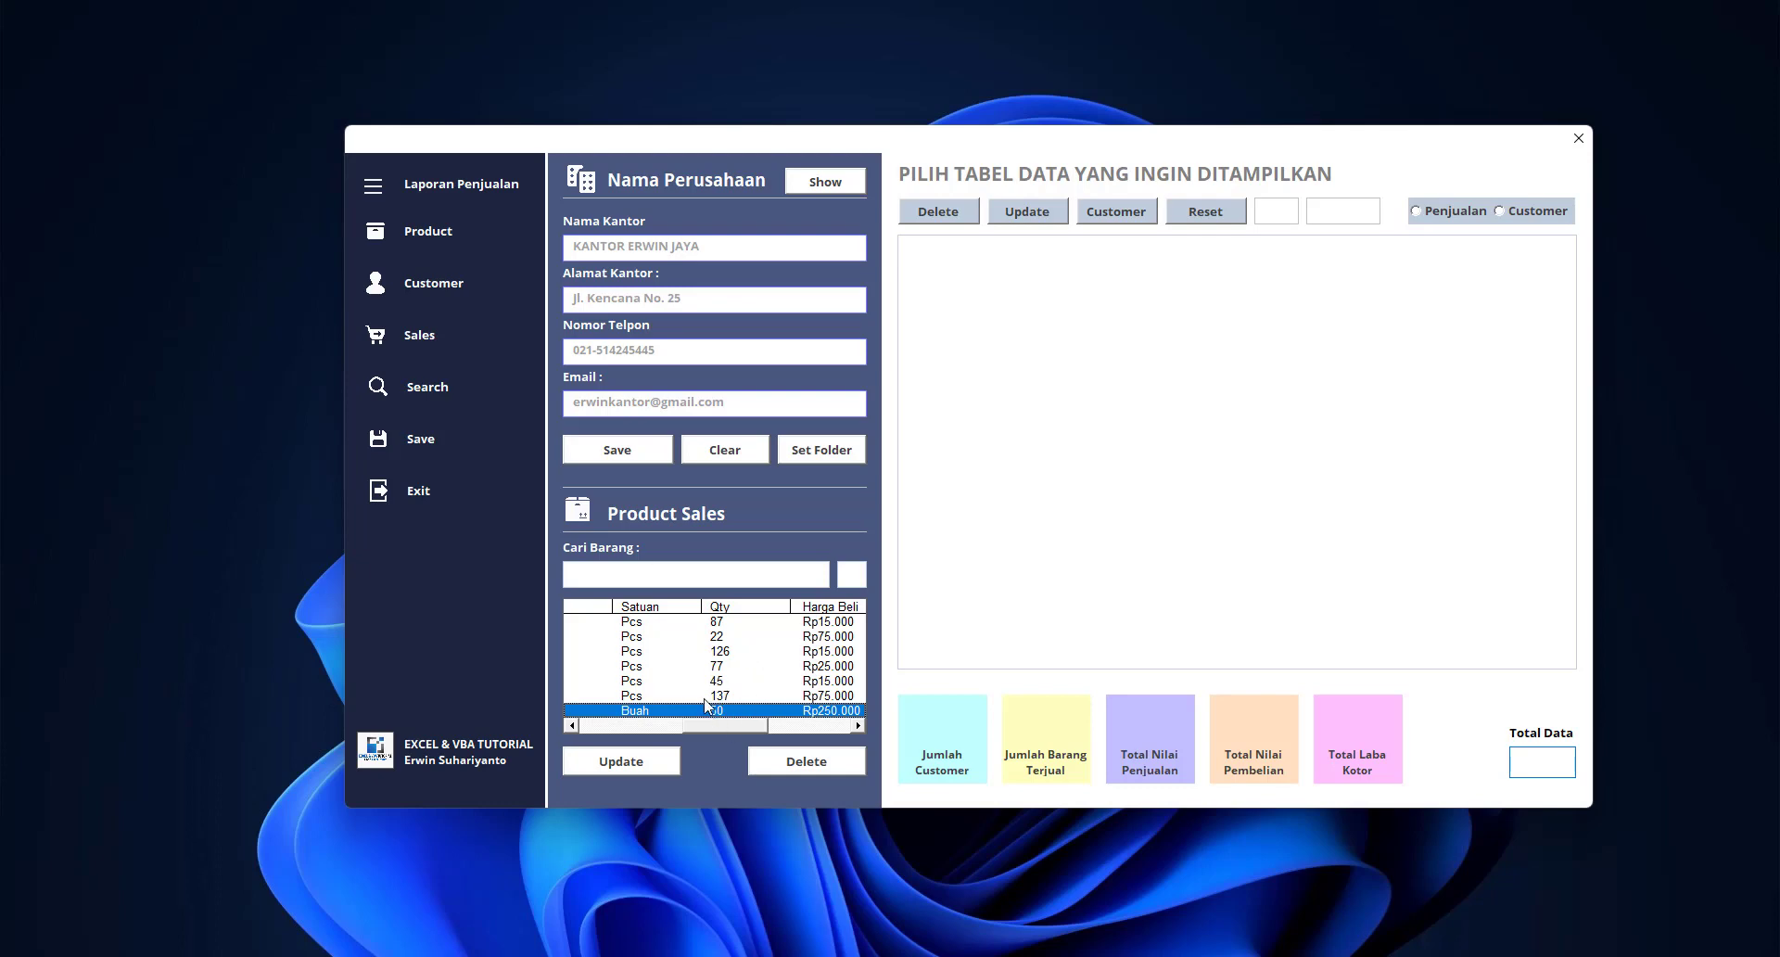
left_click_drag(713, 733, 627, 734)
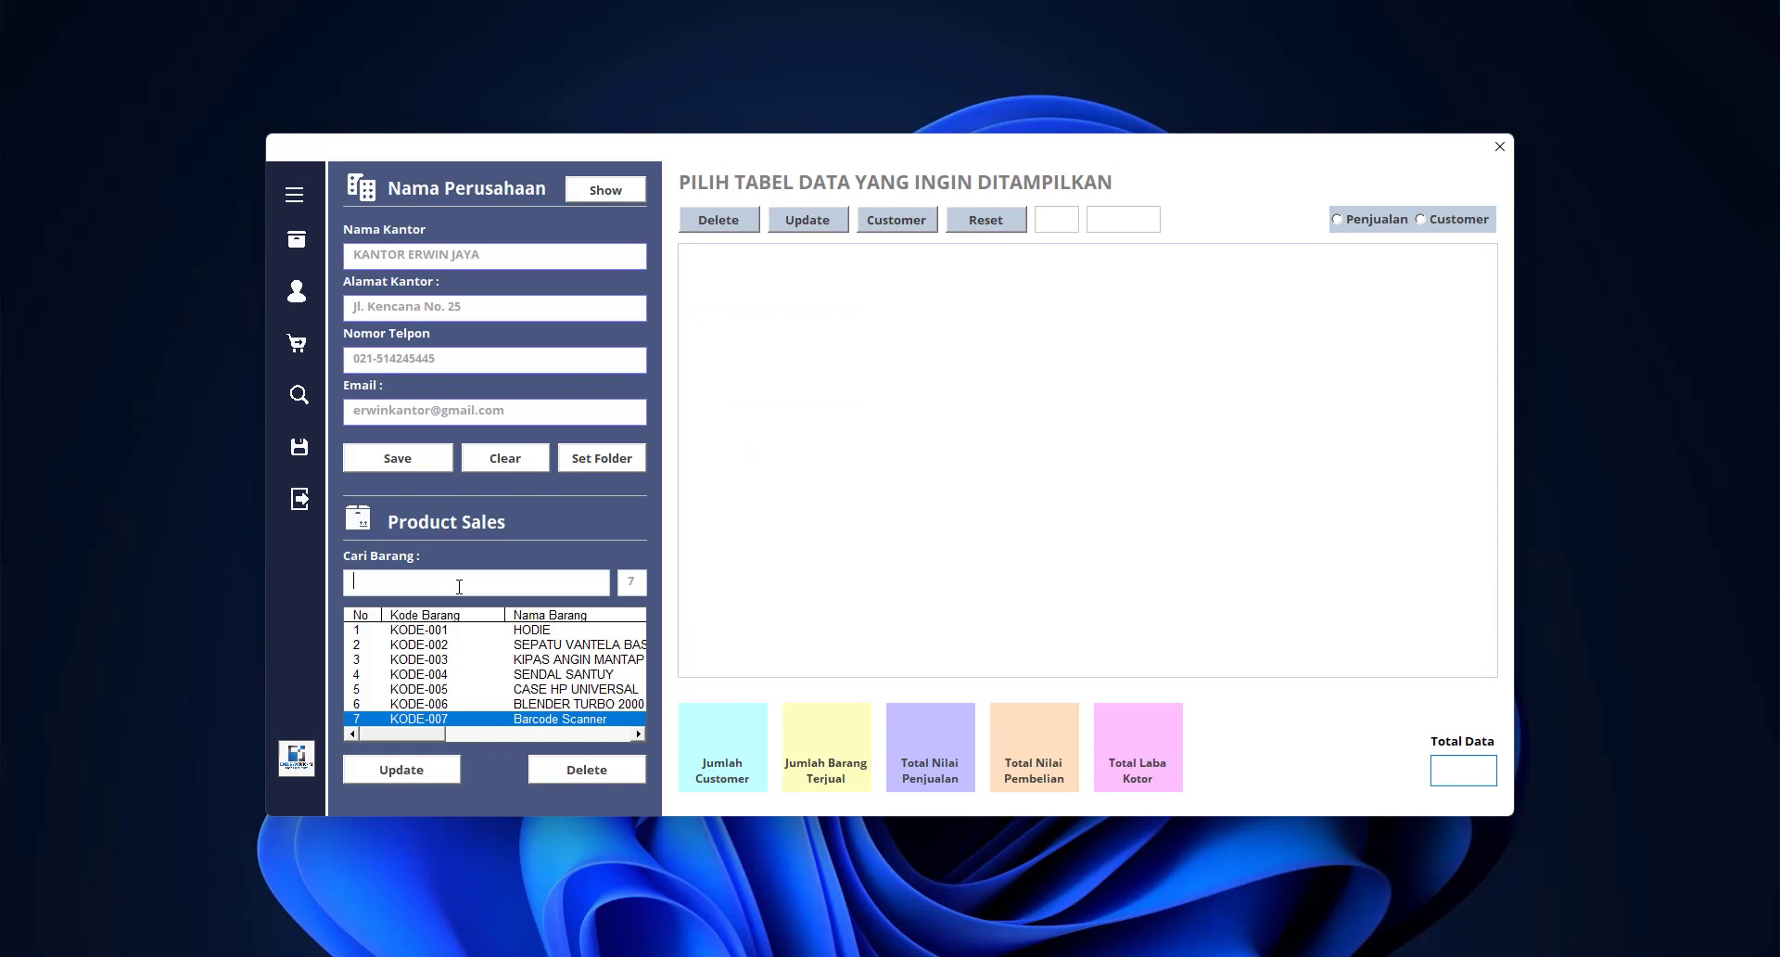
left_click(459, 583)
type("BAE")
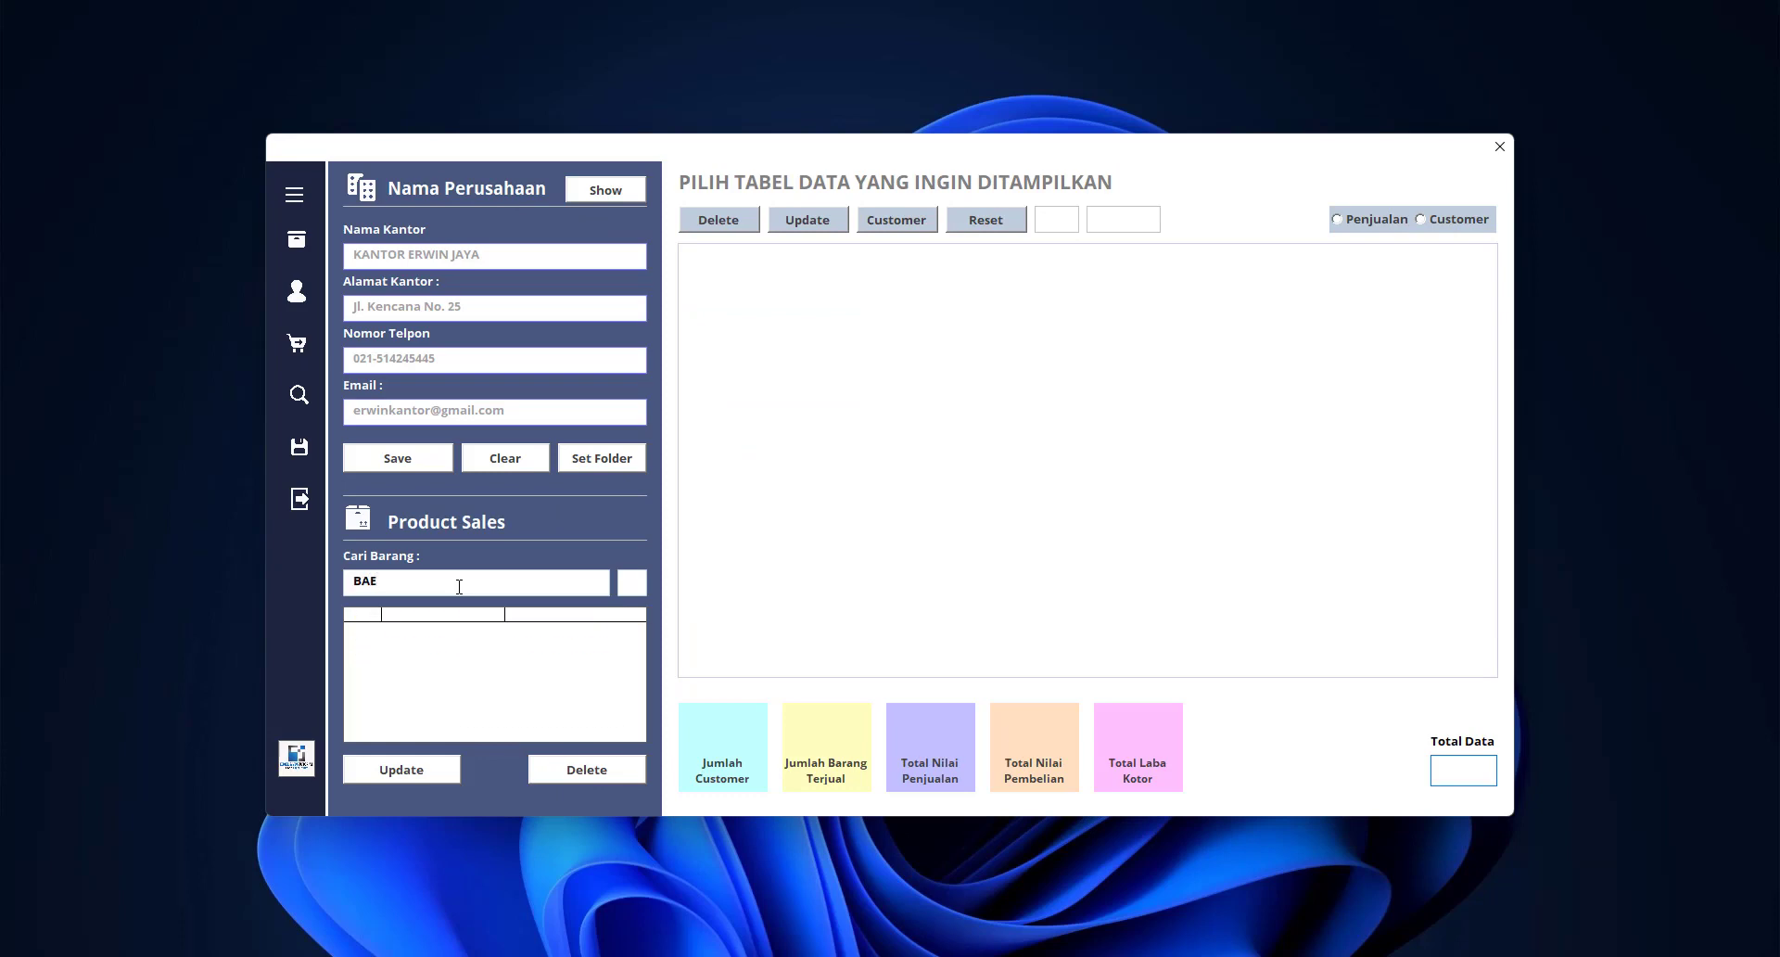
key("BackSpace")
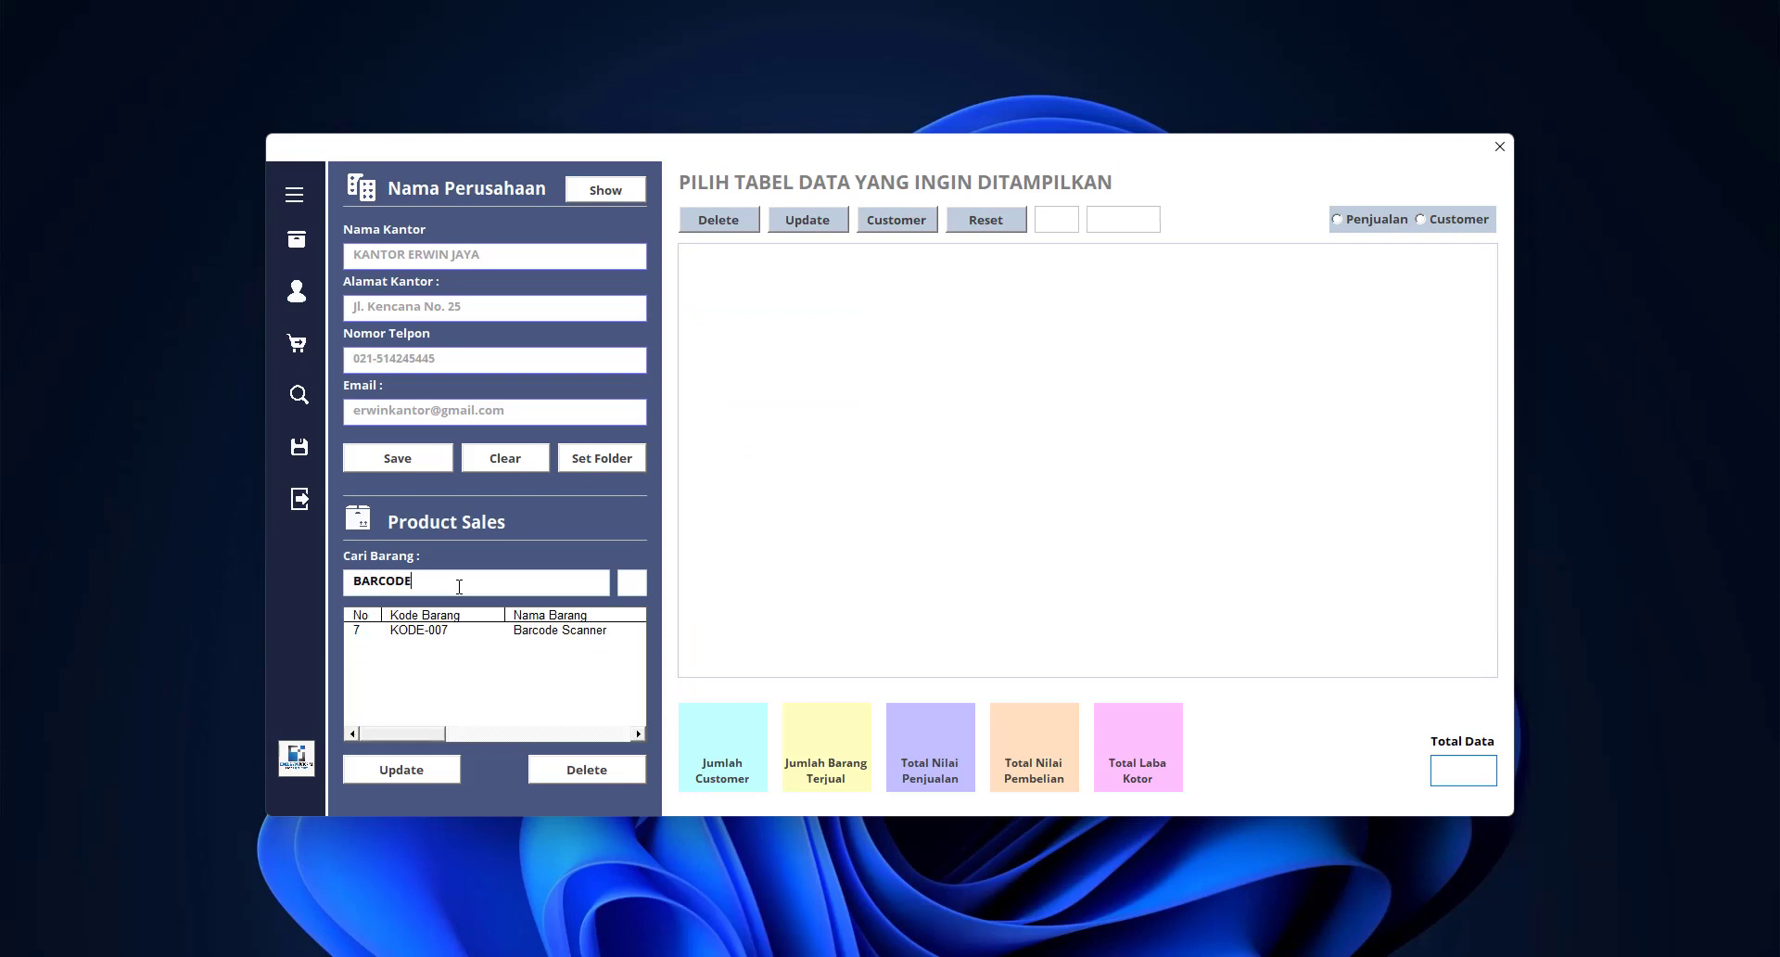
left_click(498, 632)
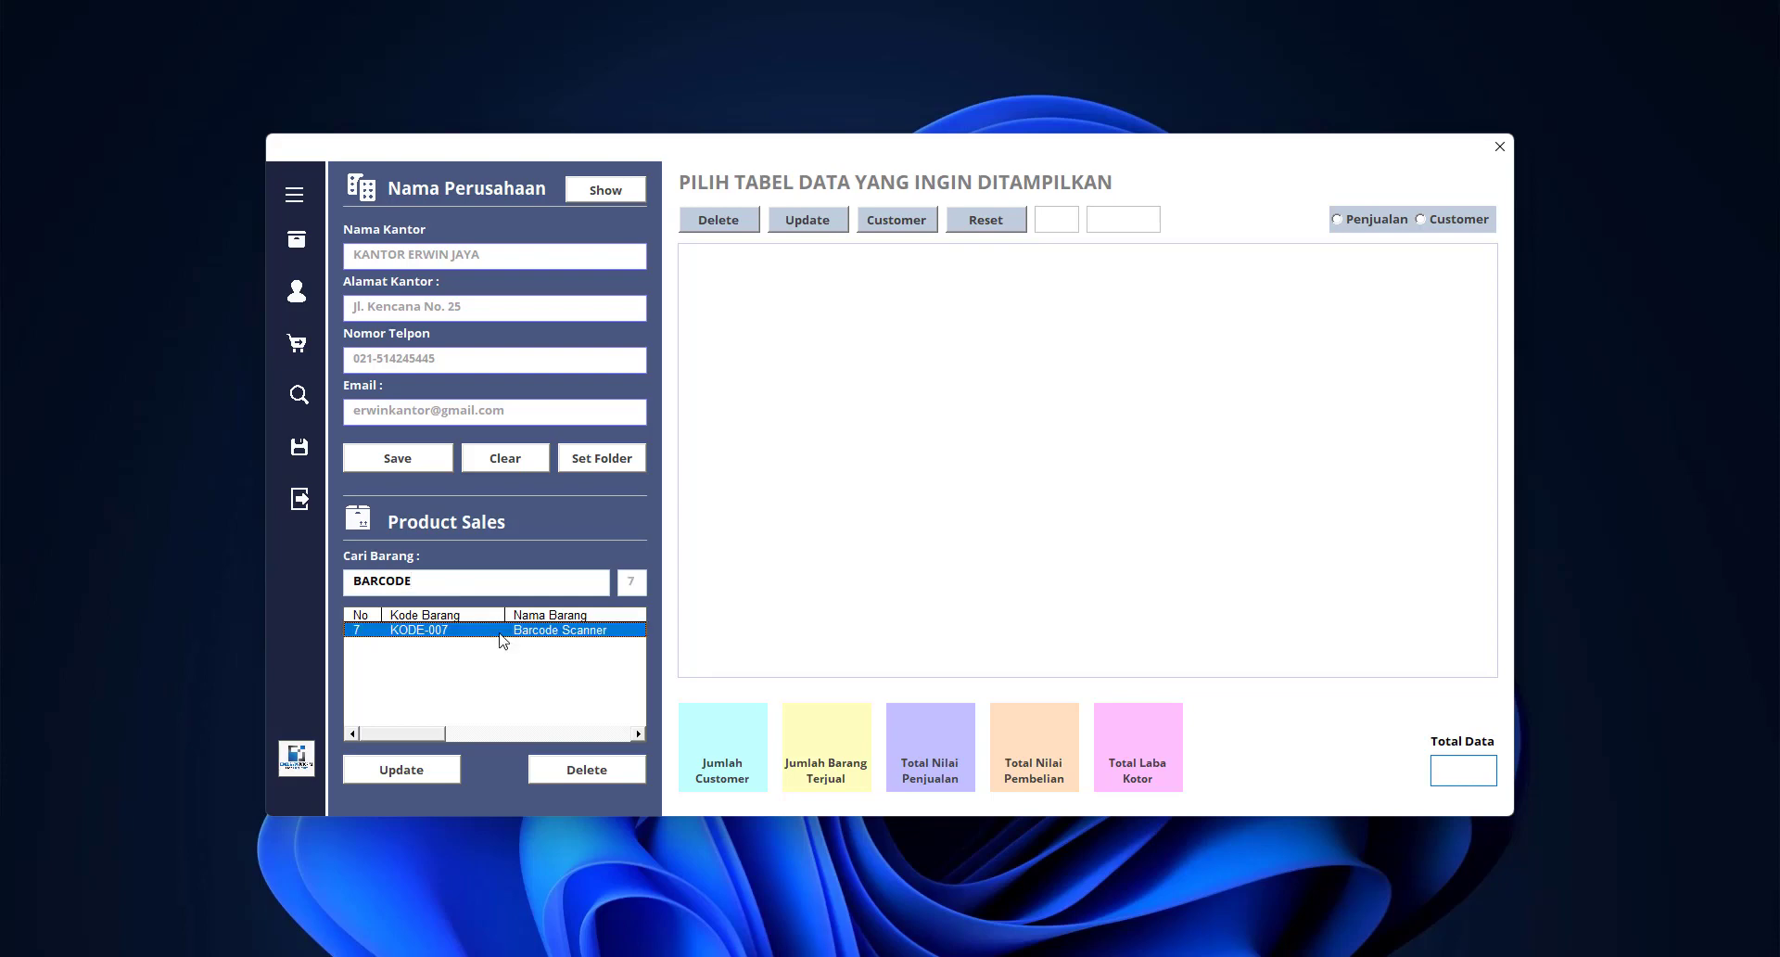
key("BackSpace")
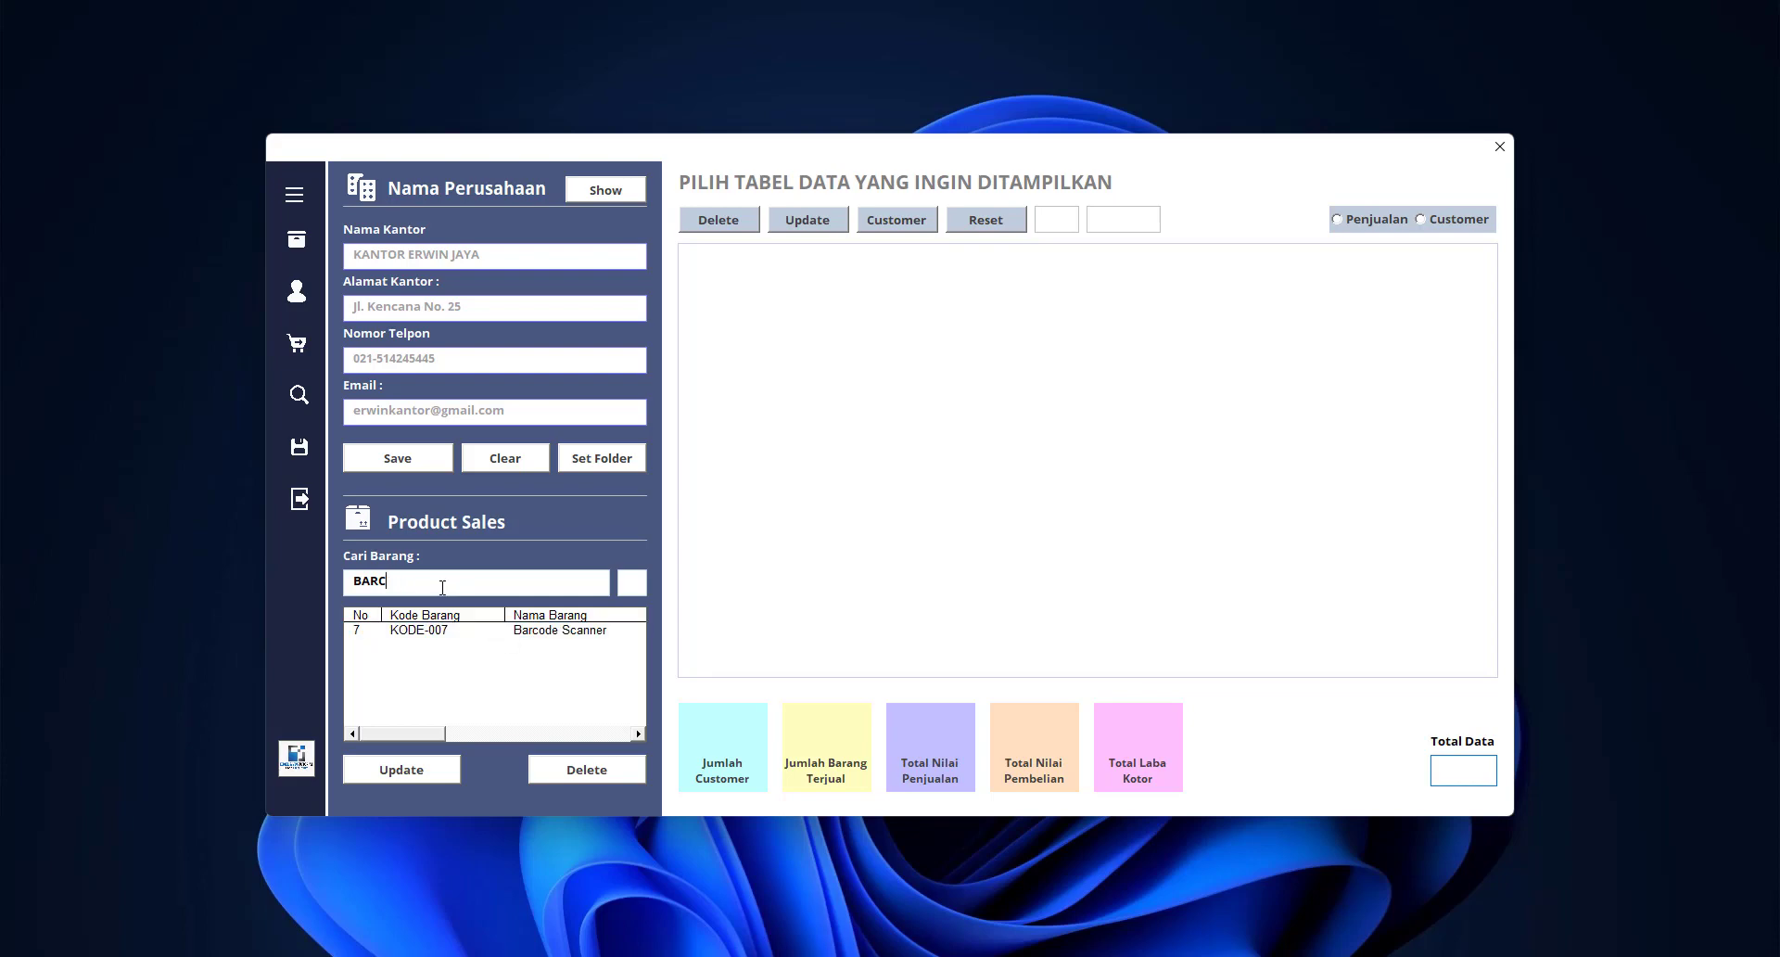
key("BackSpace")
key("BackSpace")
key("BackSpace")
key("BackSpace")
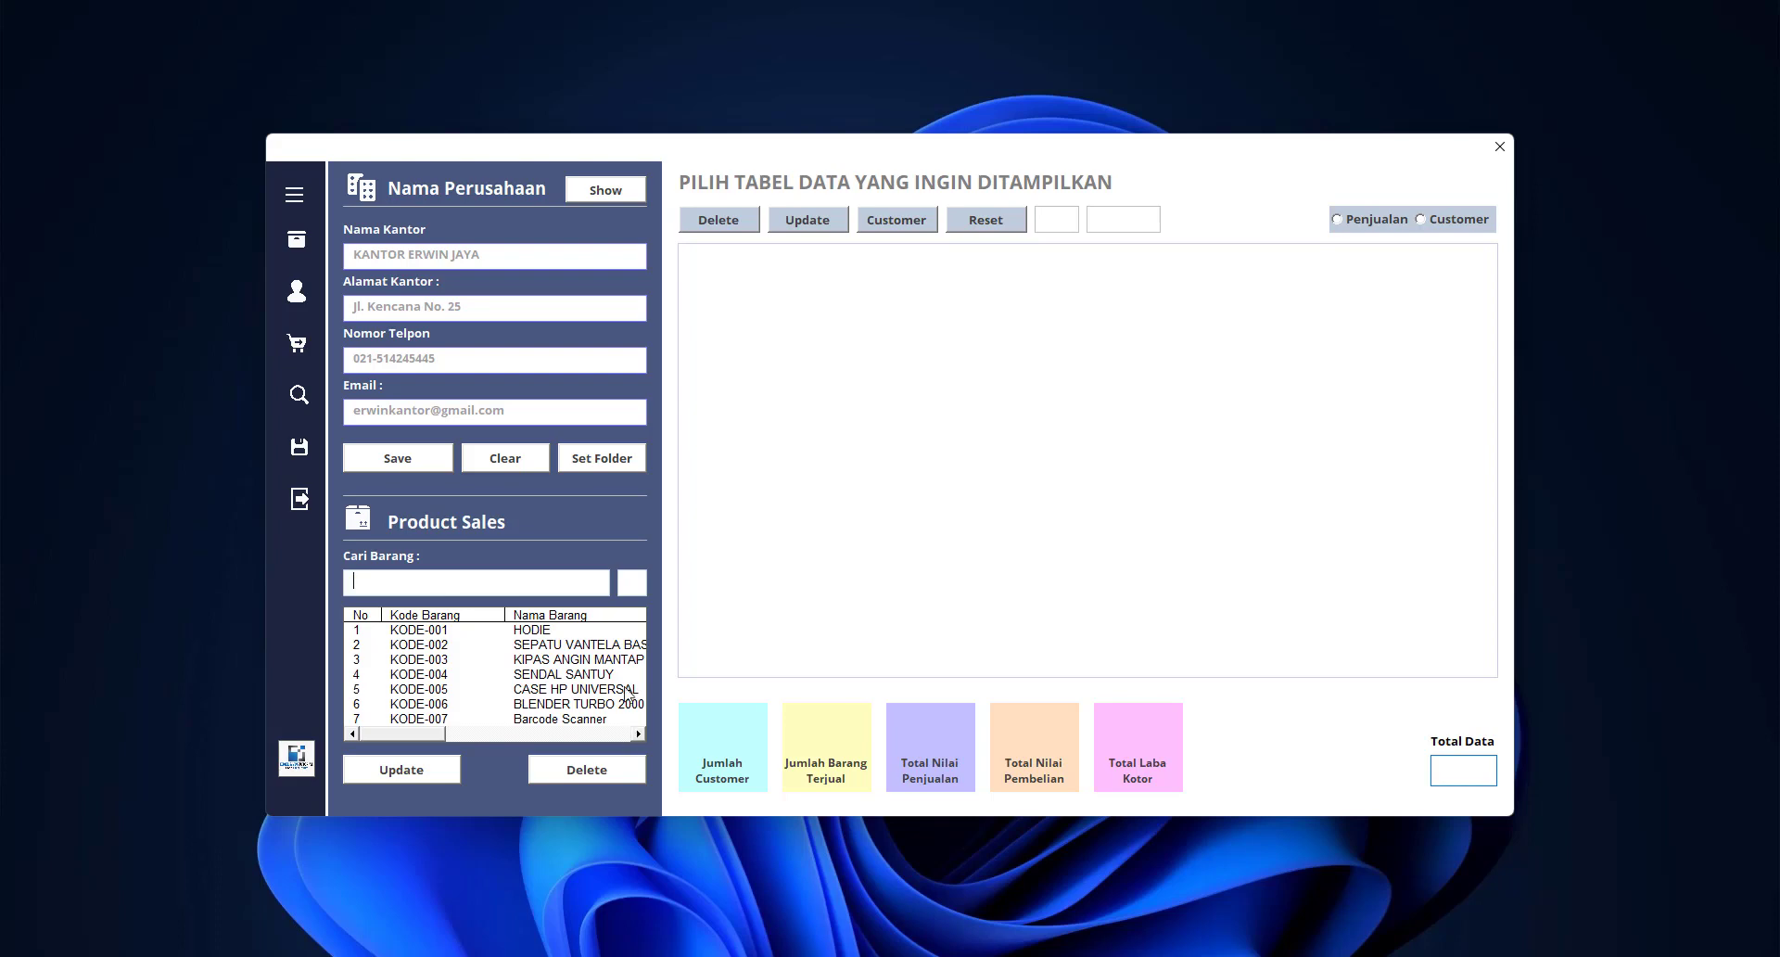
mouse_move(424, 737)
left_mouse_down()
mouse_move(472, 737)
mouse_move(424, 737)
mouse_move(462, 738)
mouse_move(446, 738)
left_mouse_up()
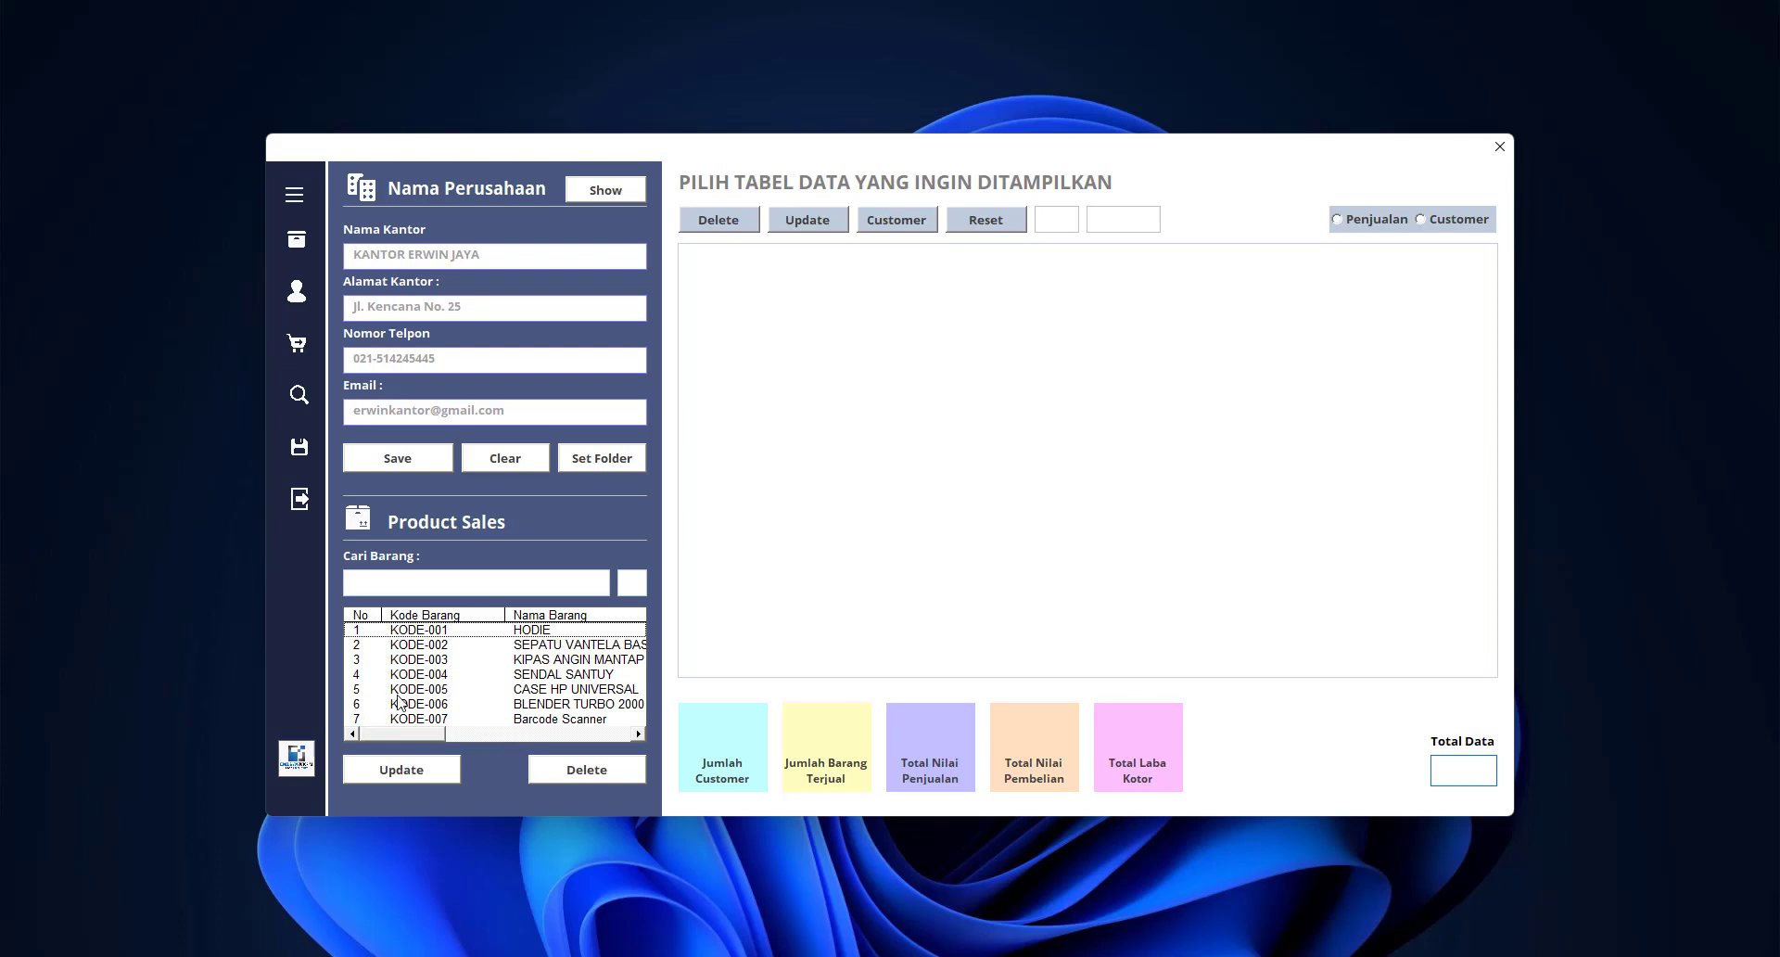
left_click(546, 722)
left_click(586, 769)
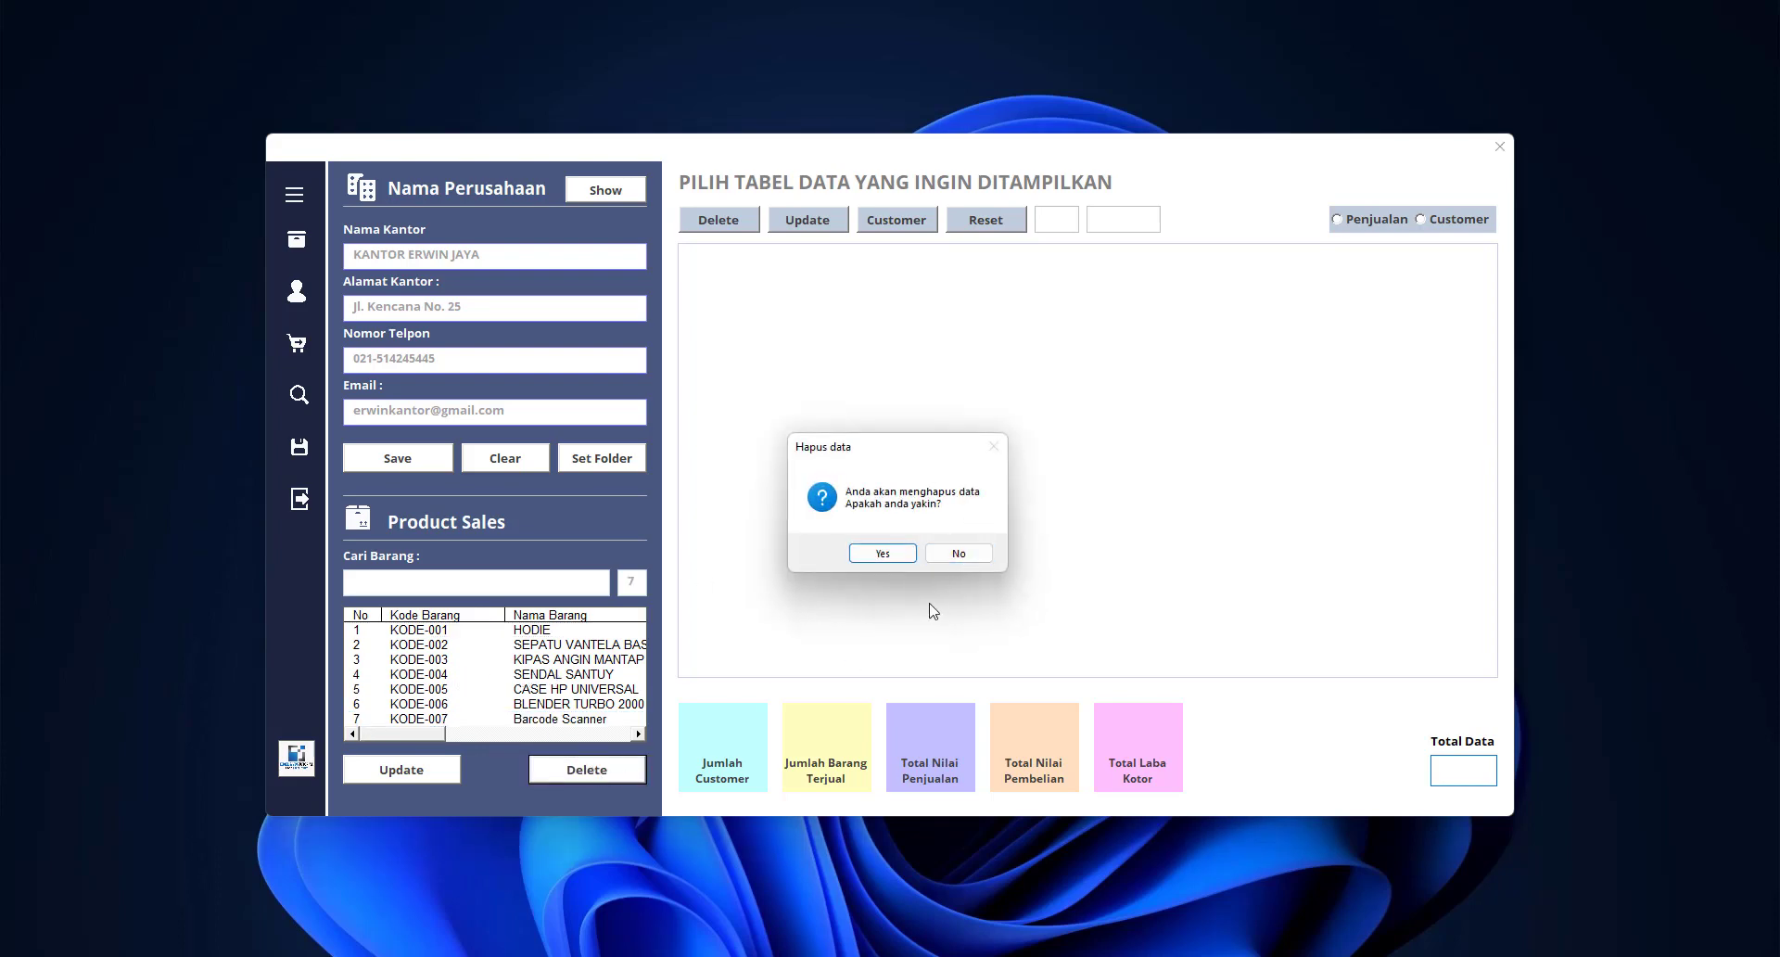
left_click(958, 553)
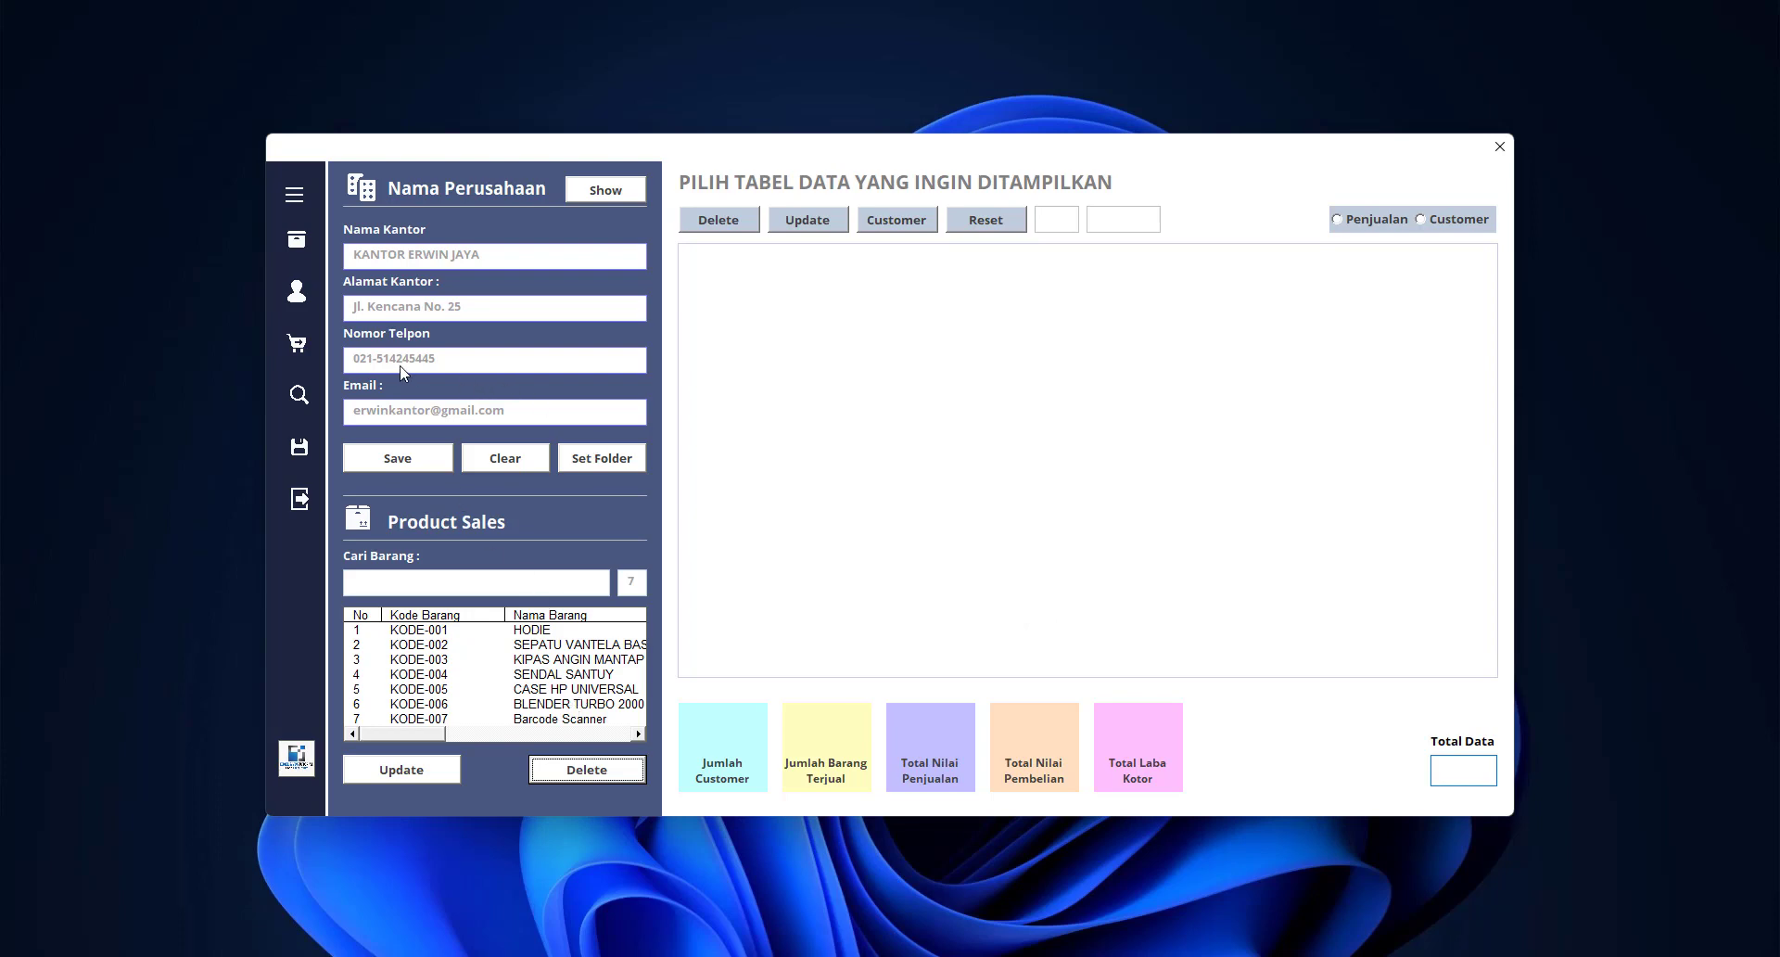
Expand the side menu, open Customer, and close Form Pelanggan to show the 8-customer table
left_click(296, 198)
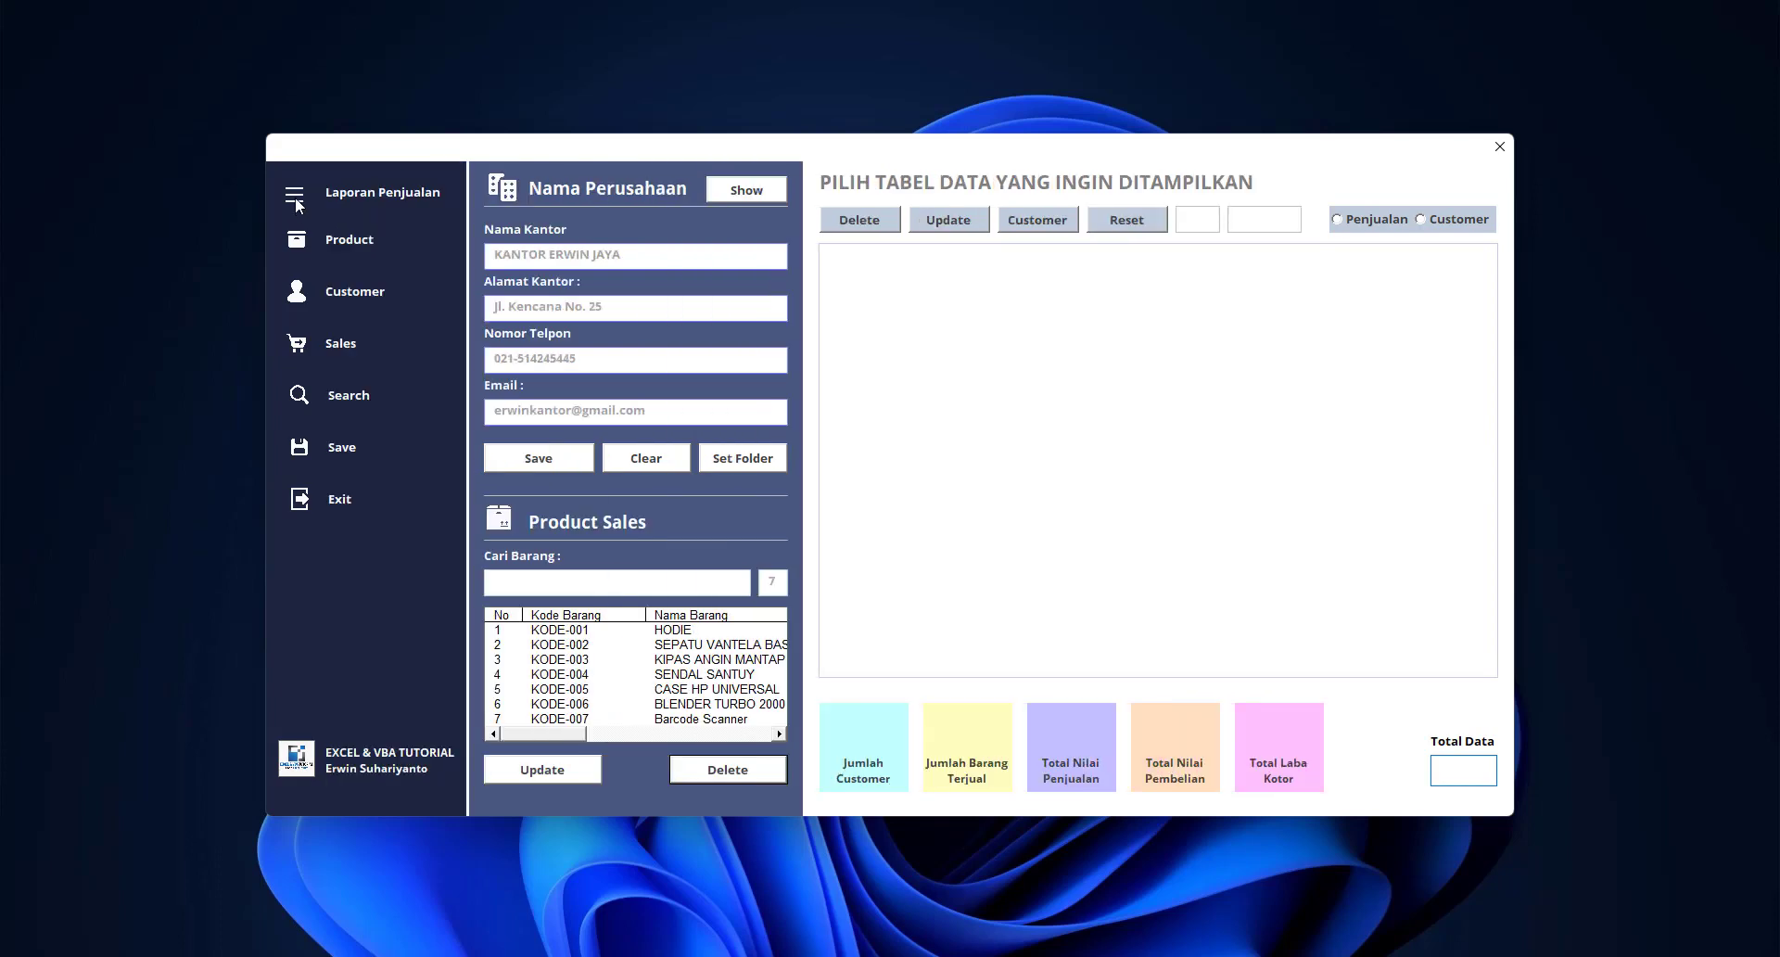
left_click(349, 302)
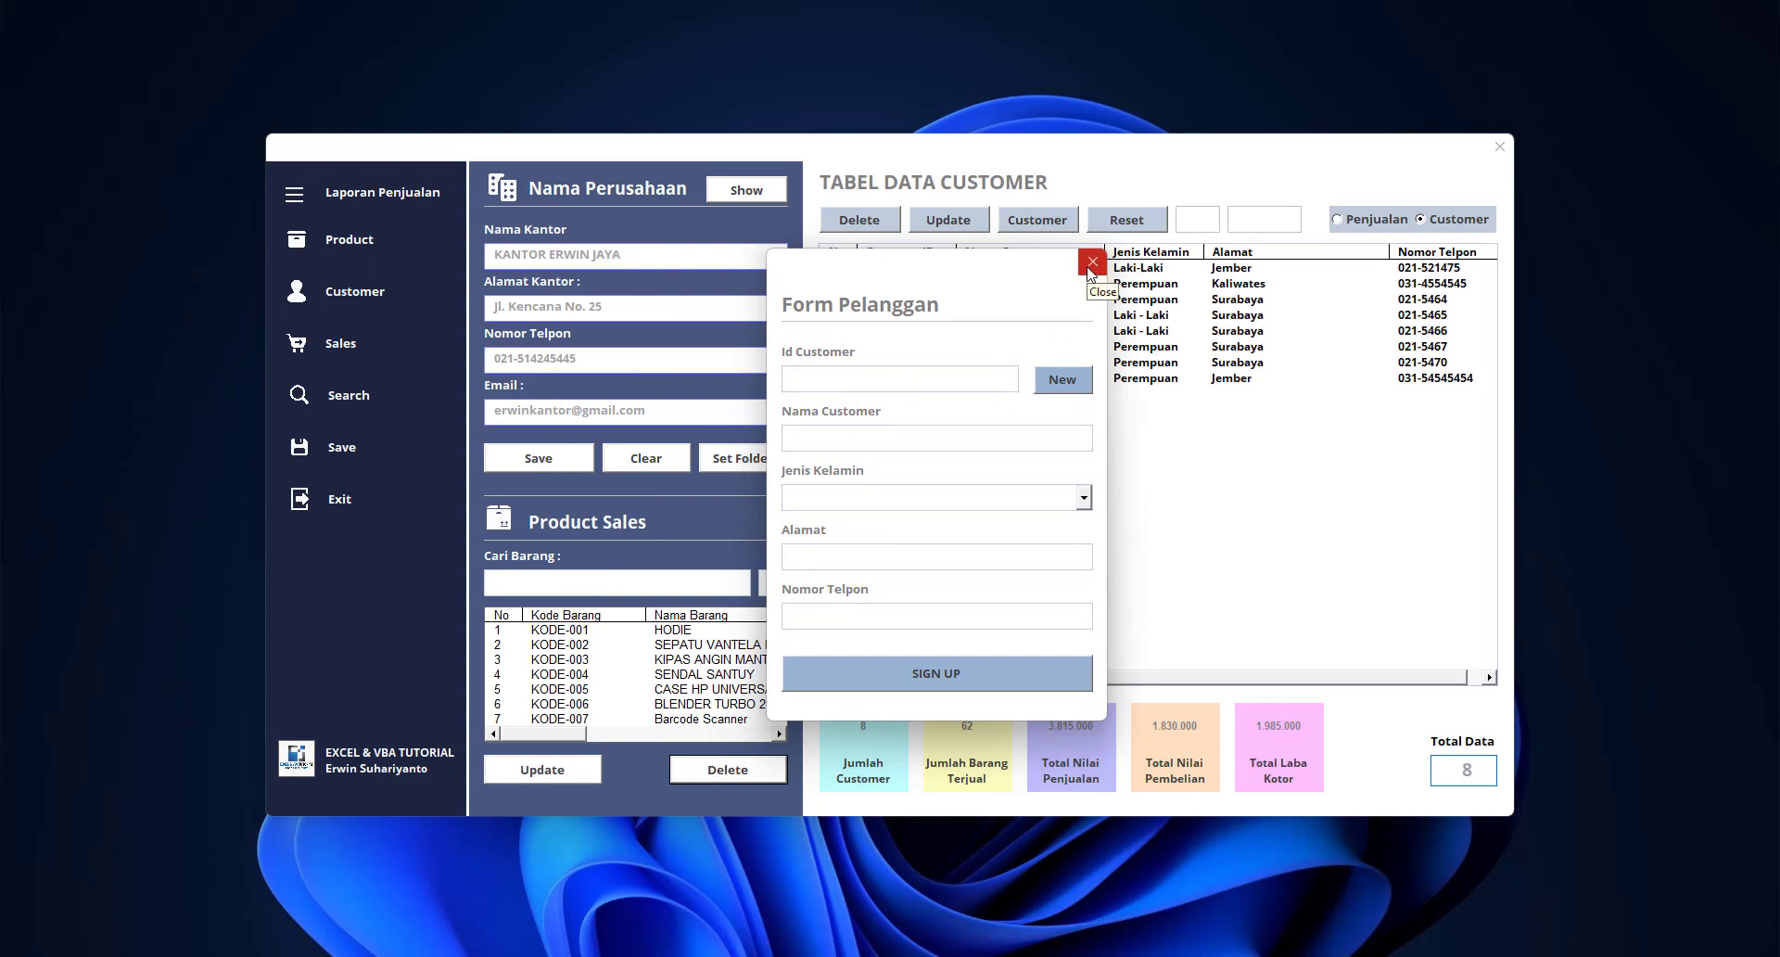
left_click(1091, 263)
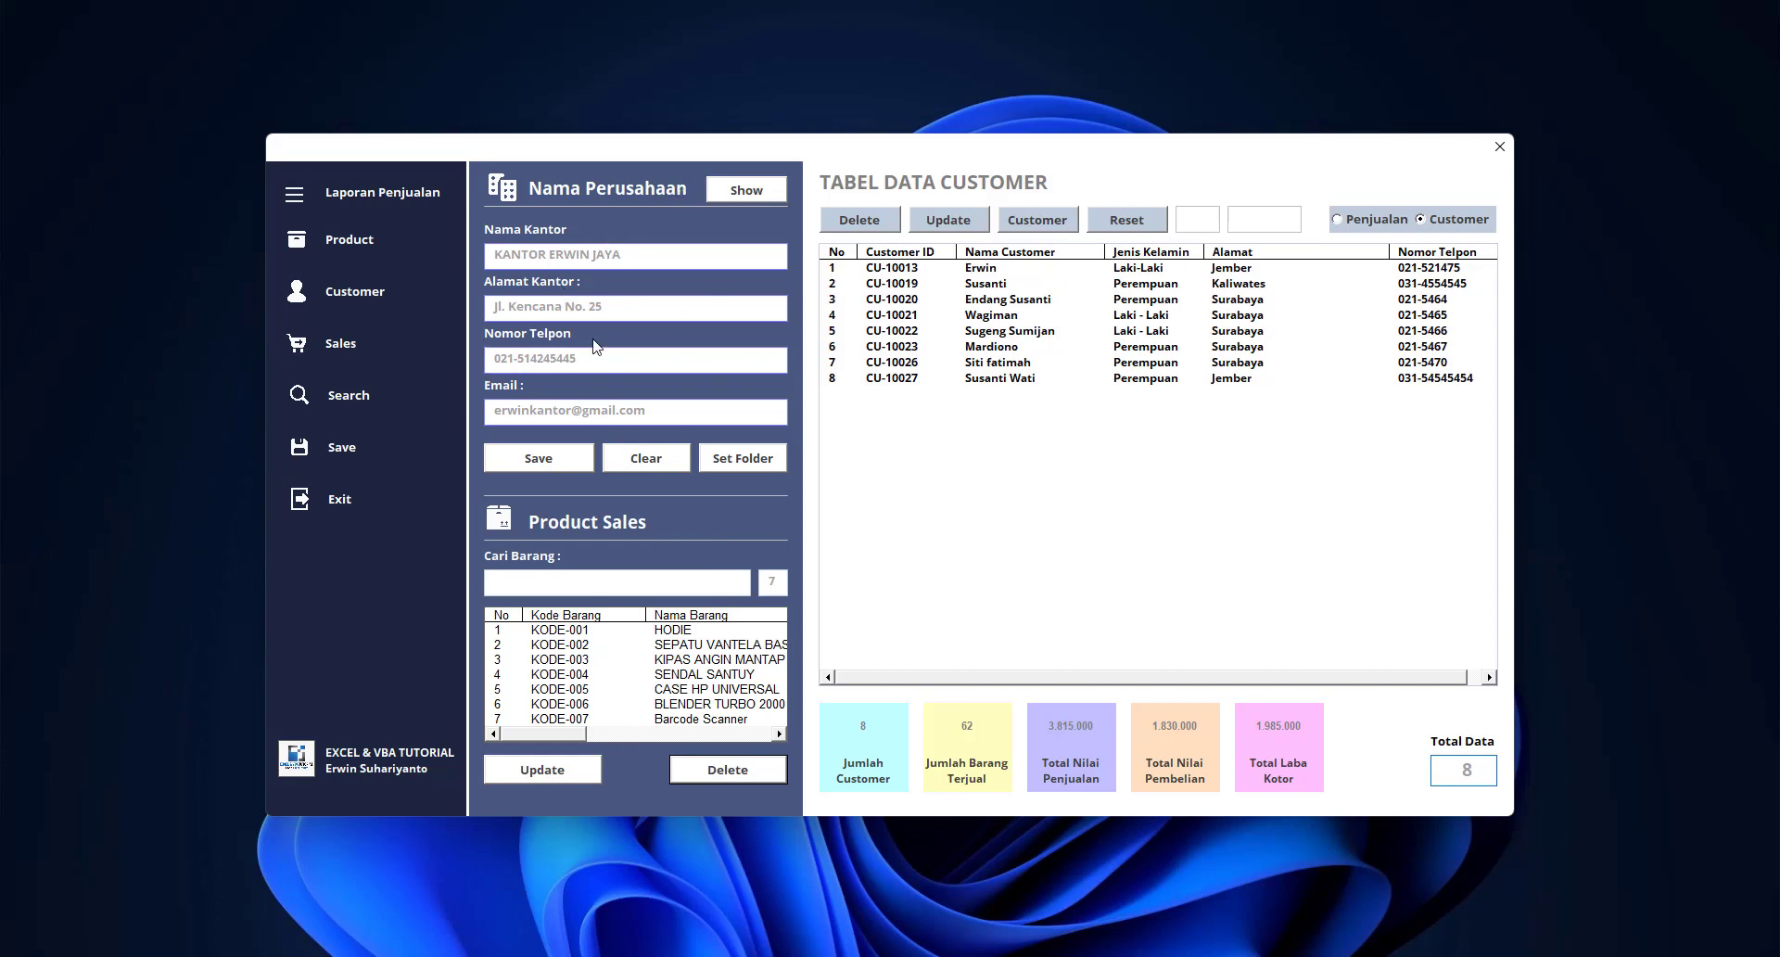
Toggle the table between sales and customer data, ending on the sales table scrolled down
left_click(1388, 222)
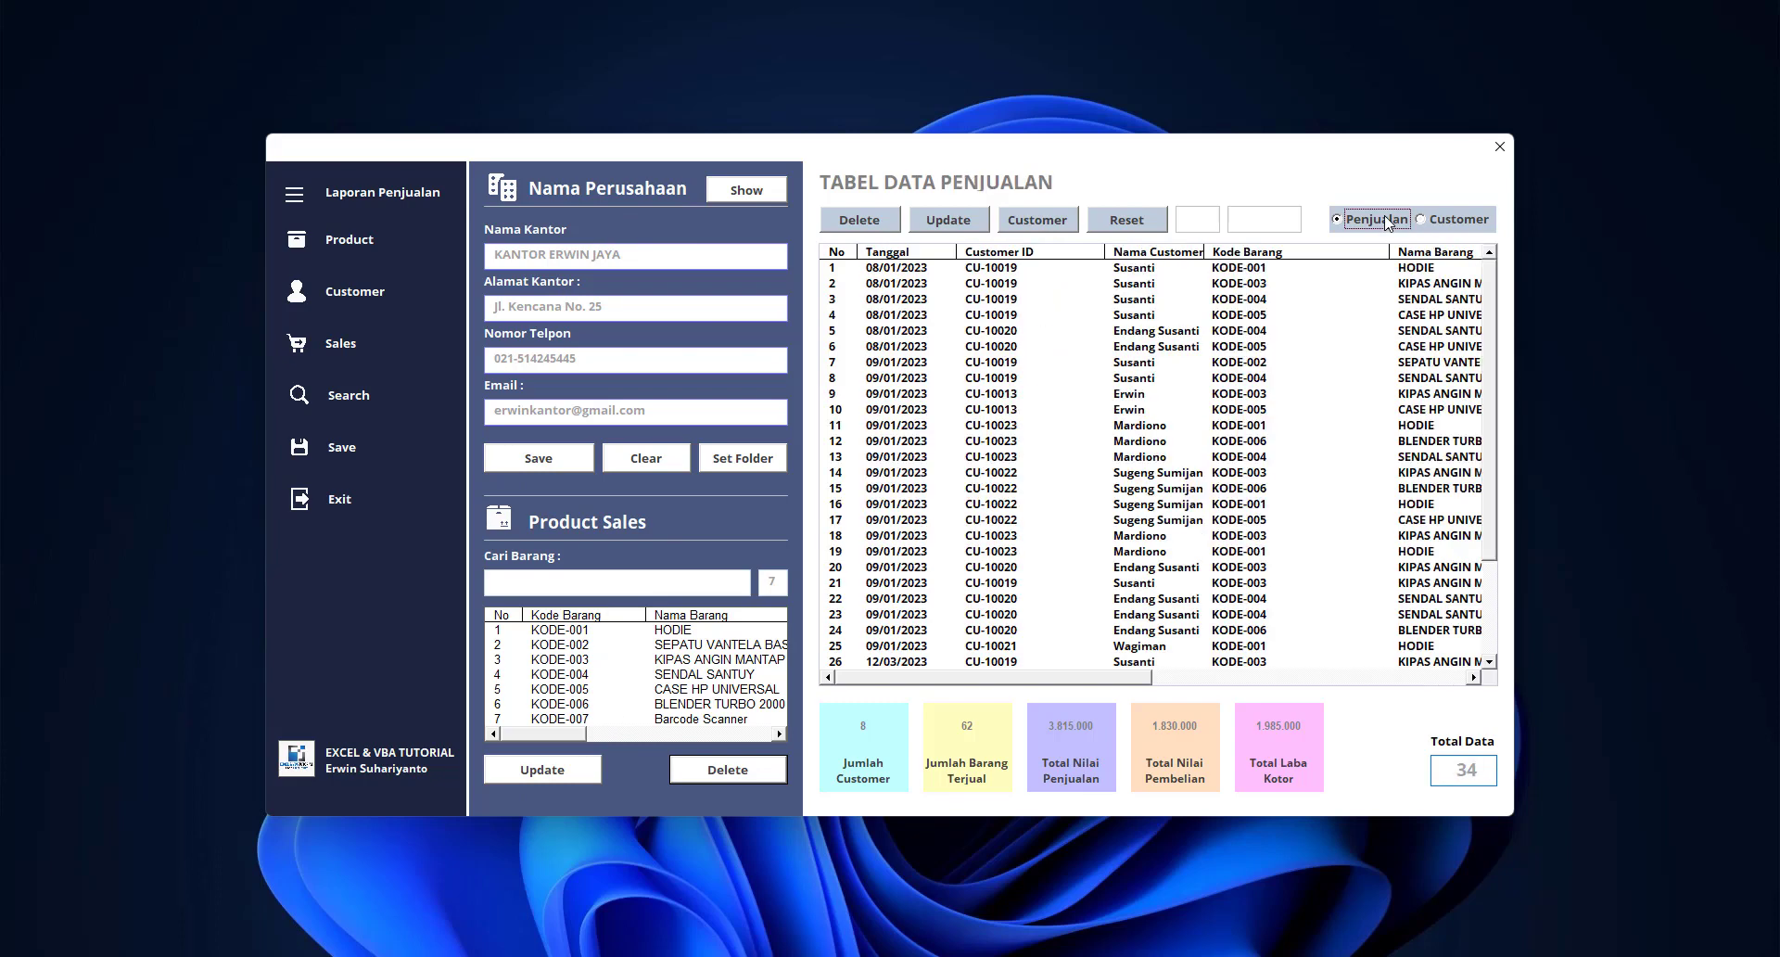
left_click(1432, 222)
left_click(1348, 222)
left_click_drag(1506, 335, 1508, 512)
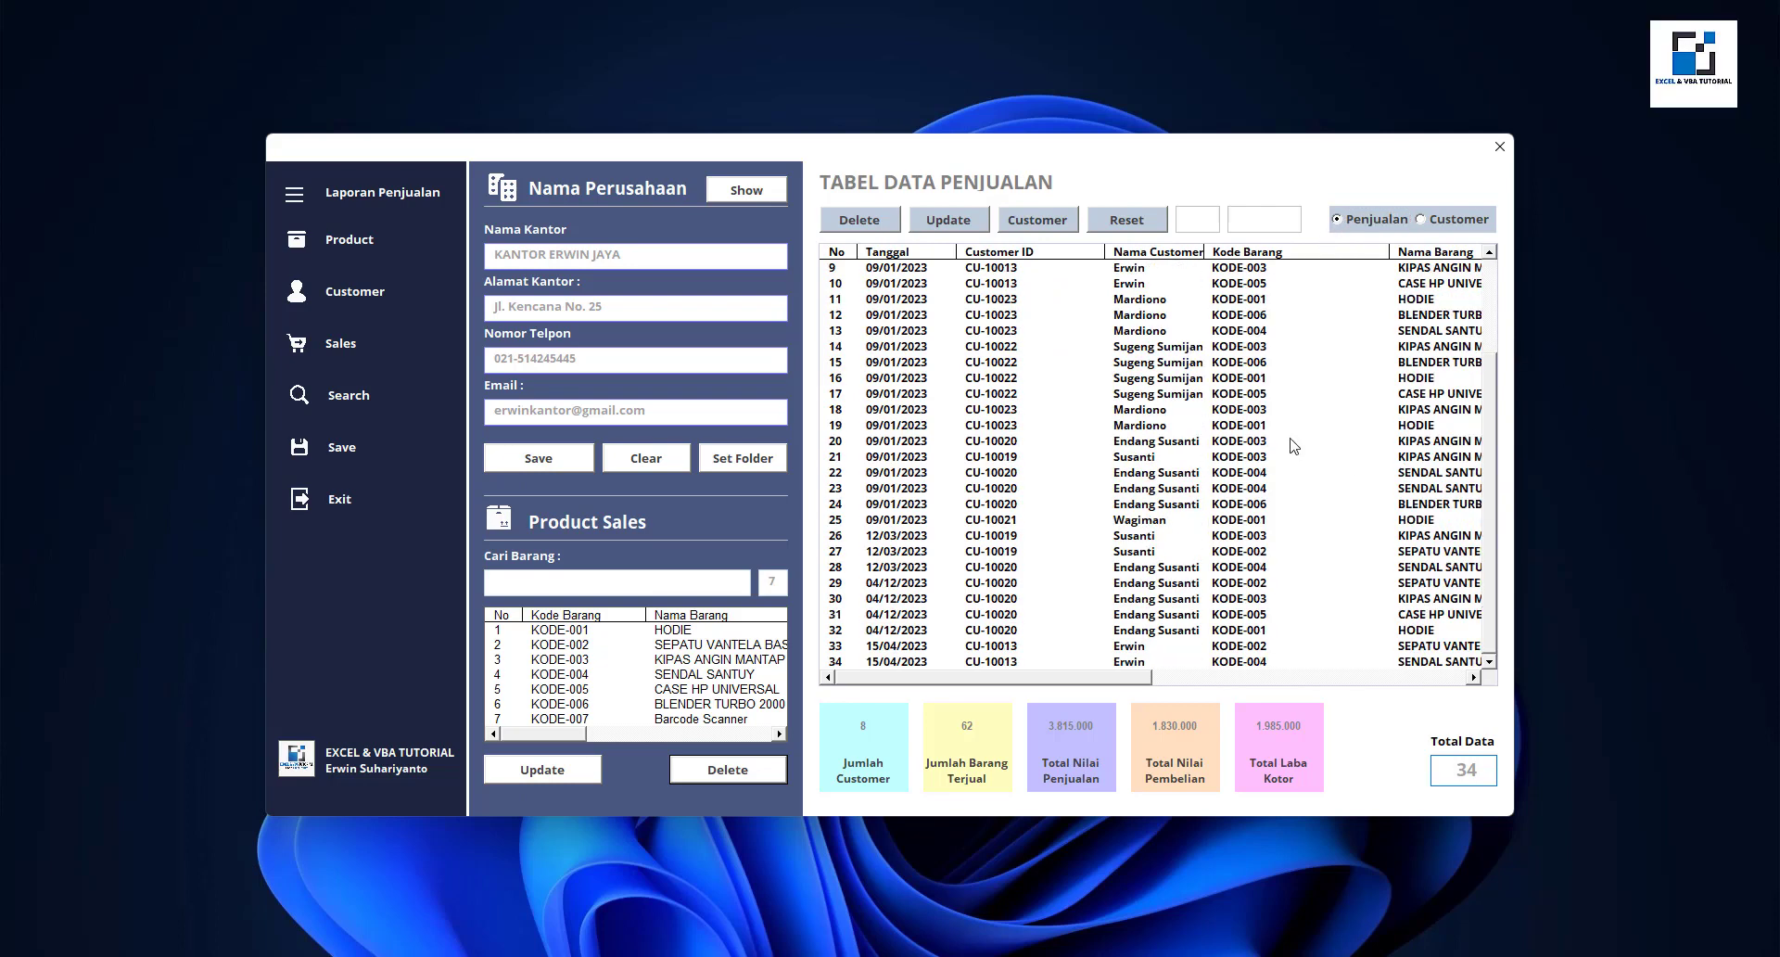
left_click(1427, 222)
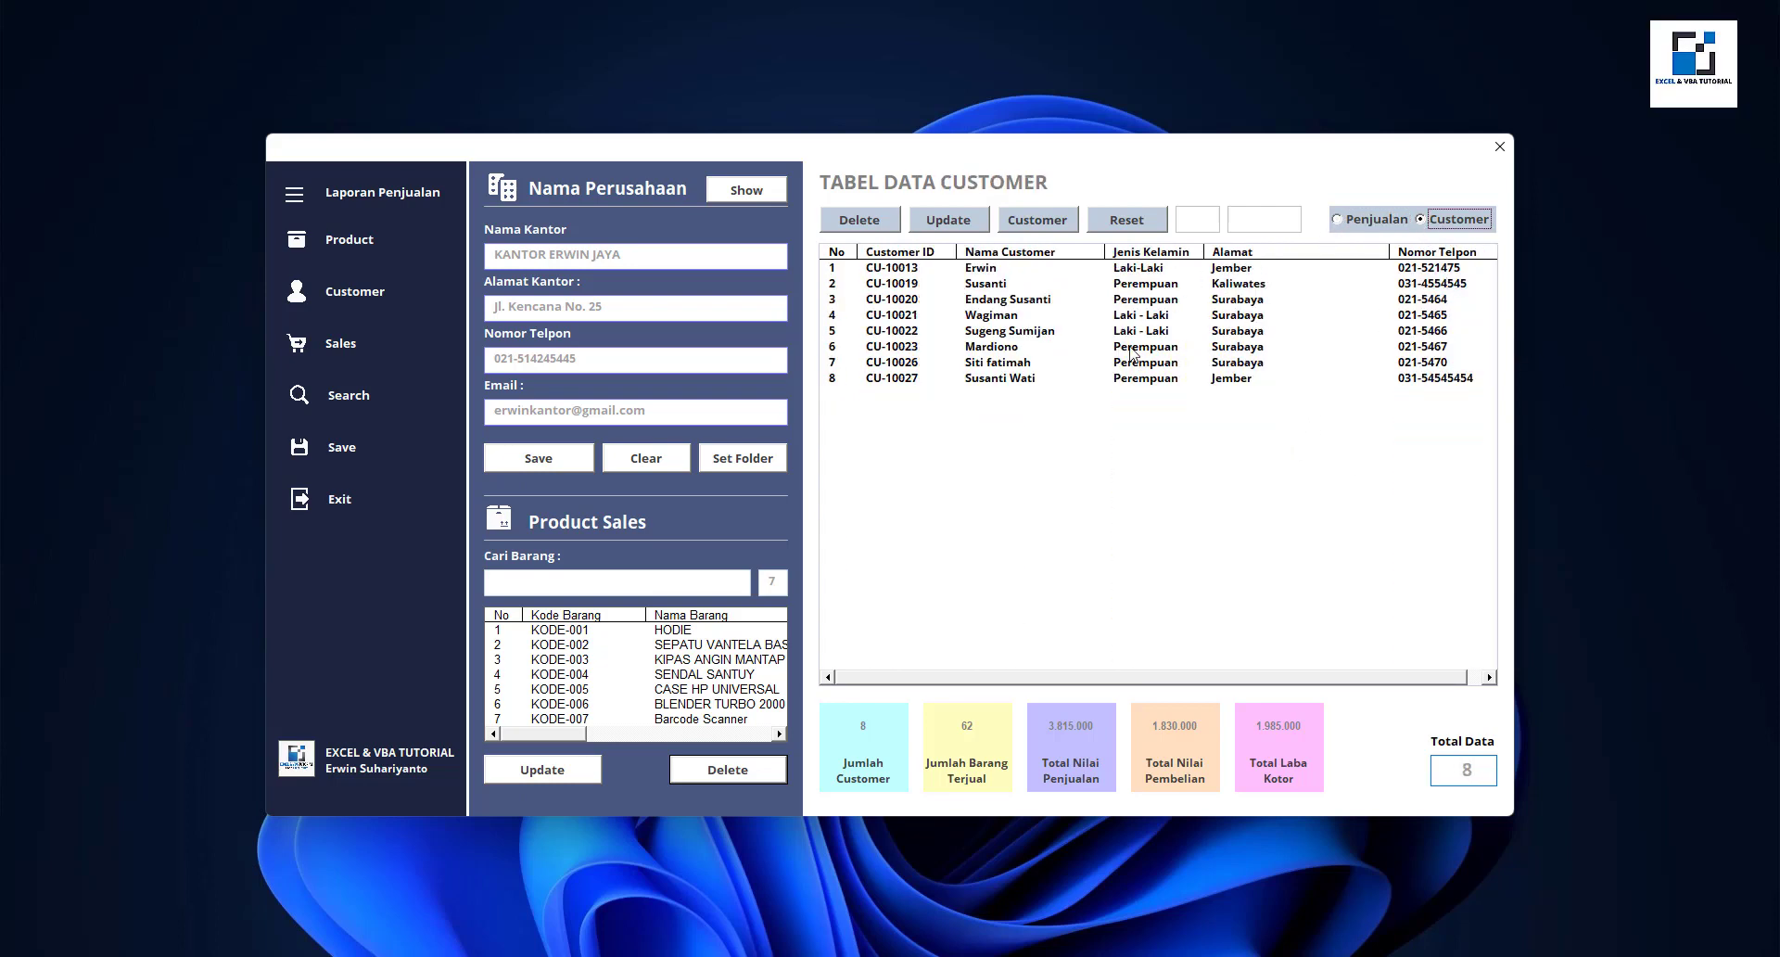
left_click(1349, 221)
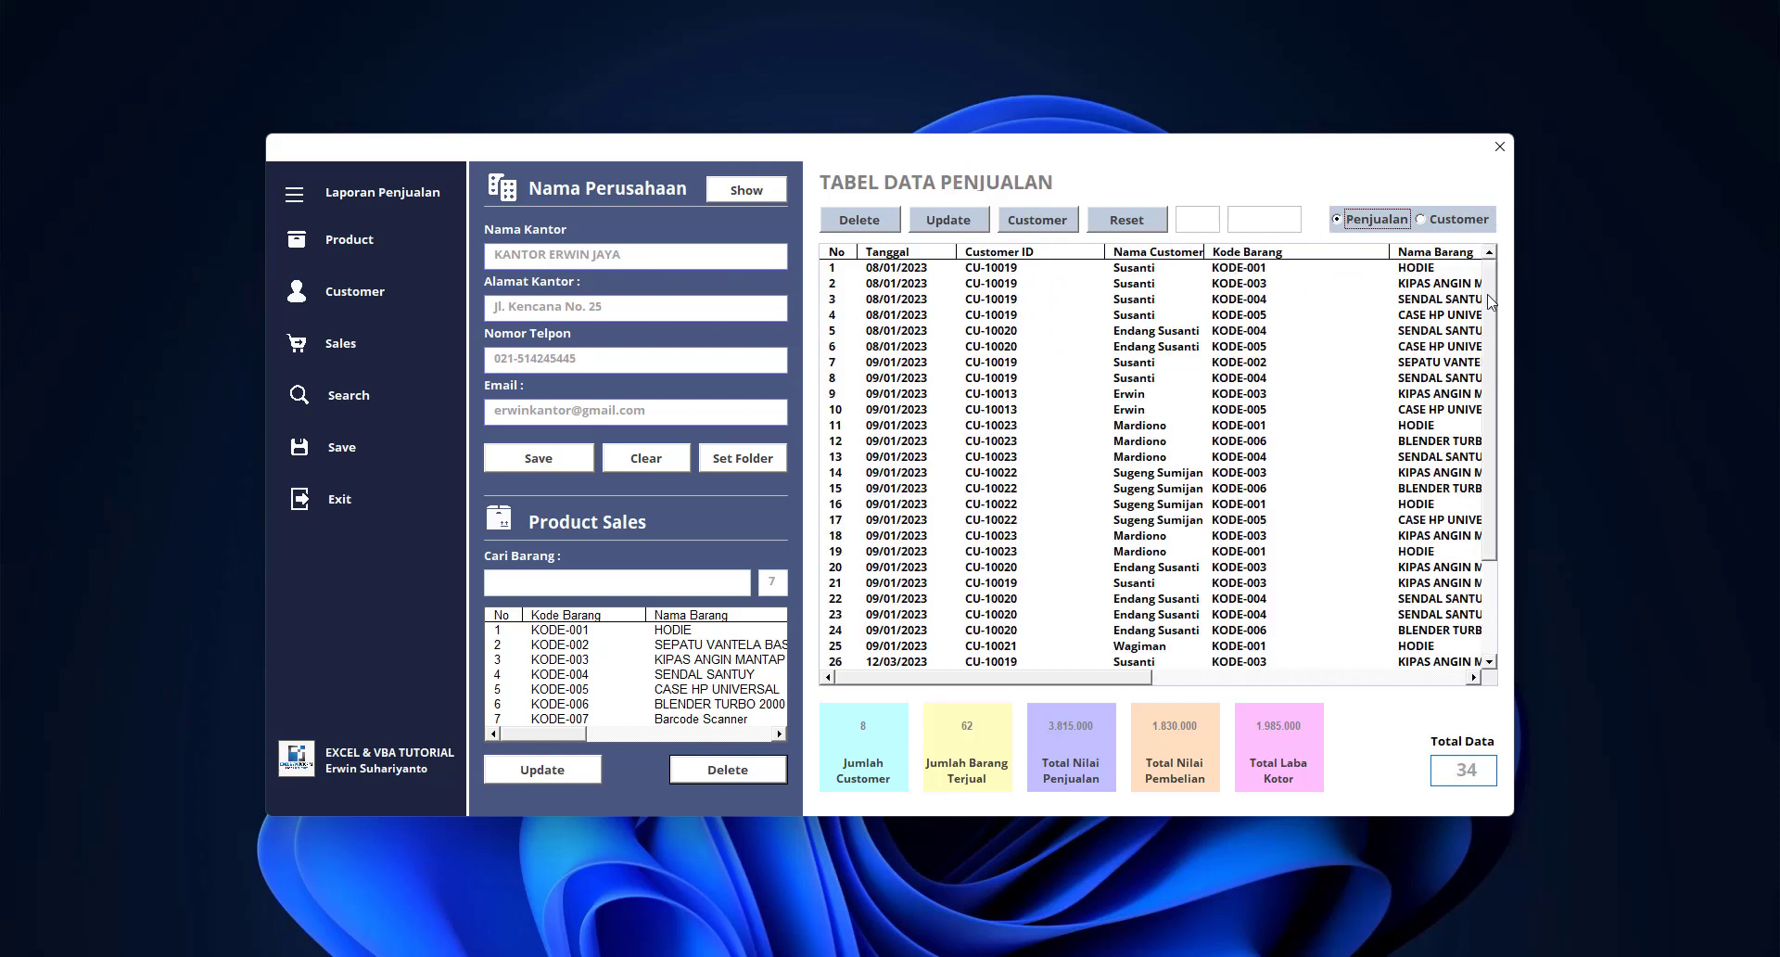
left_click_drag(1489, 301, 1487, 431)
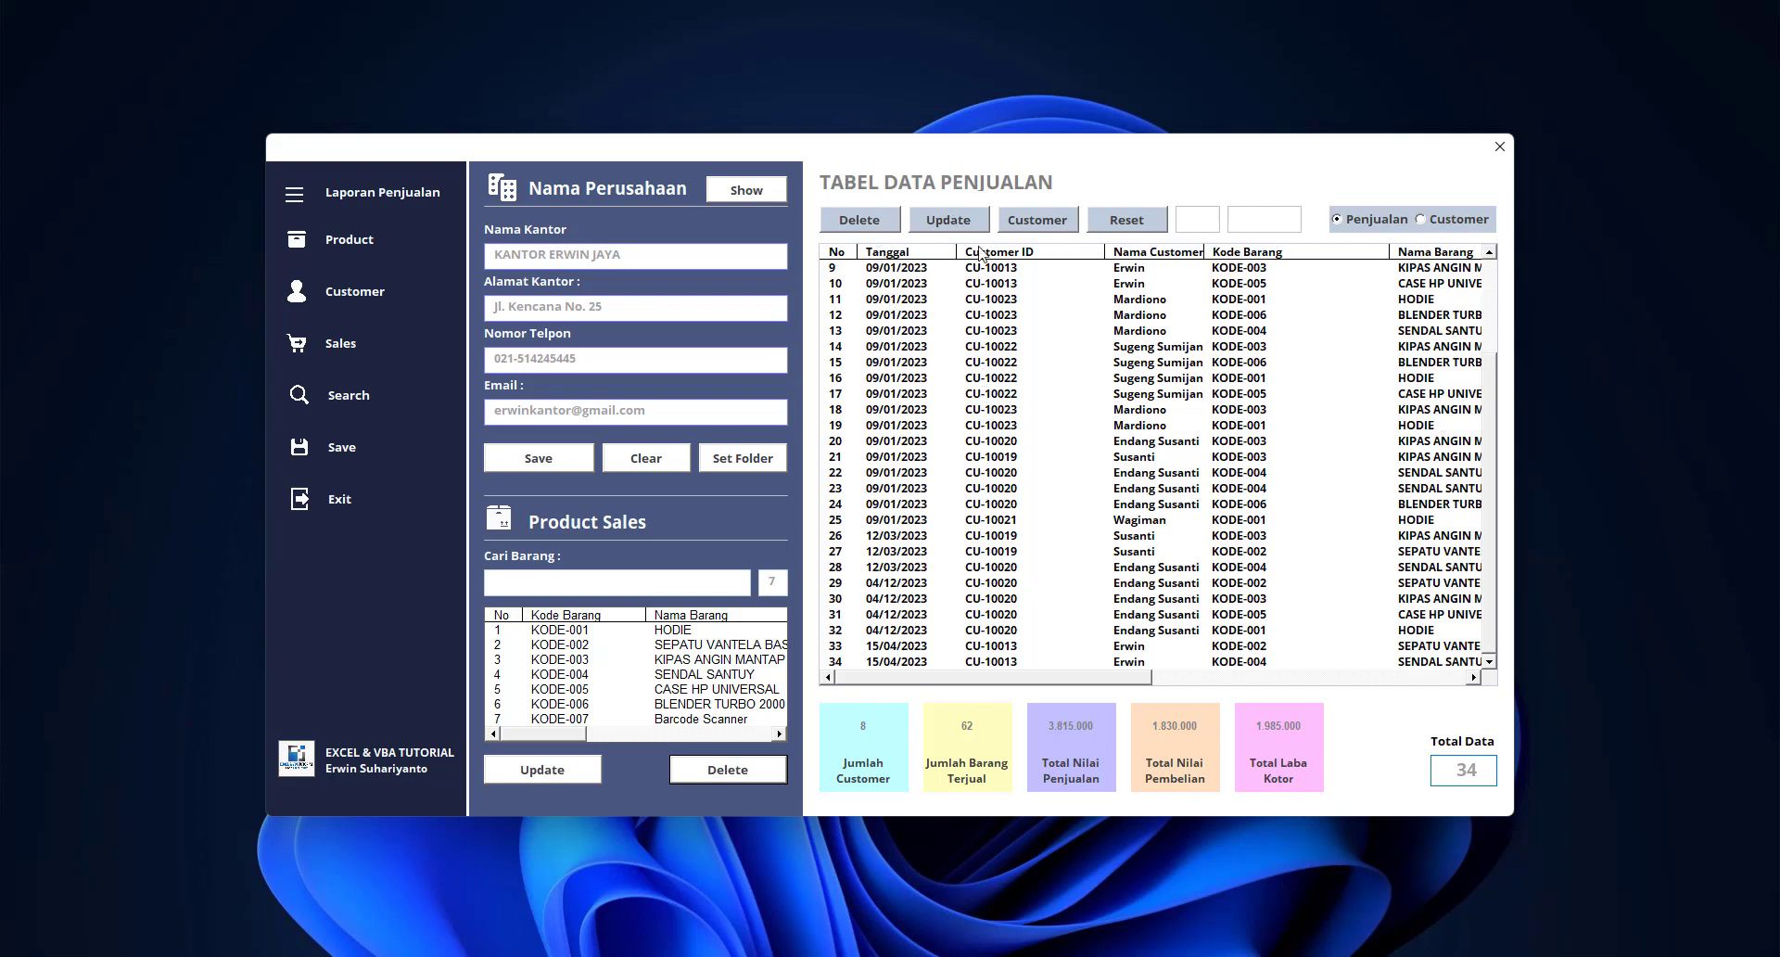
Select sale 34, cancel its deletion, then open it for editing with Update
left_click(1013, 662)
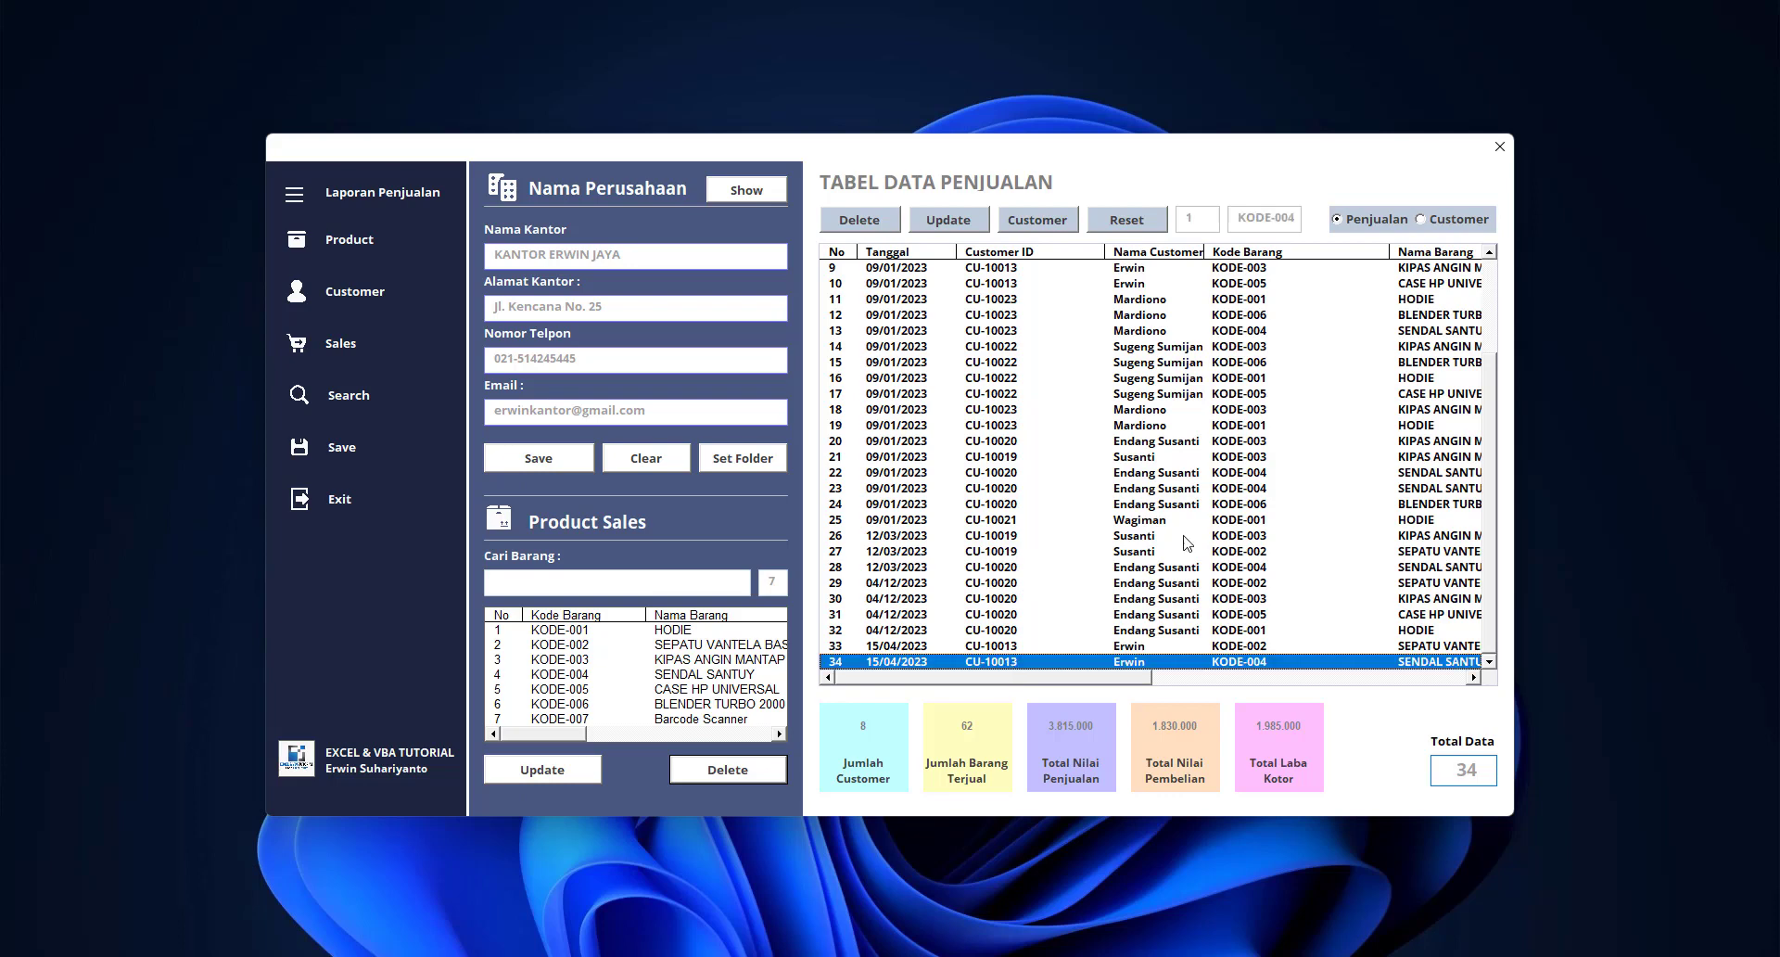
left_click(883, 227)
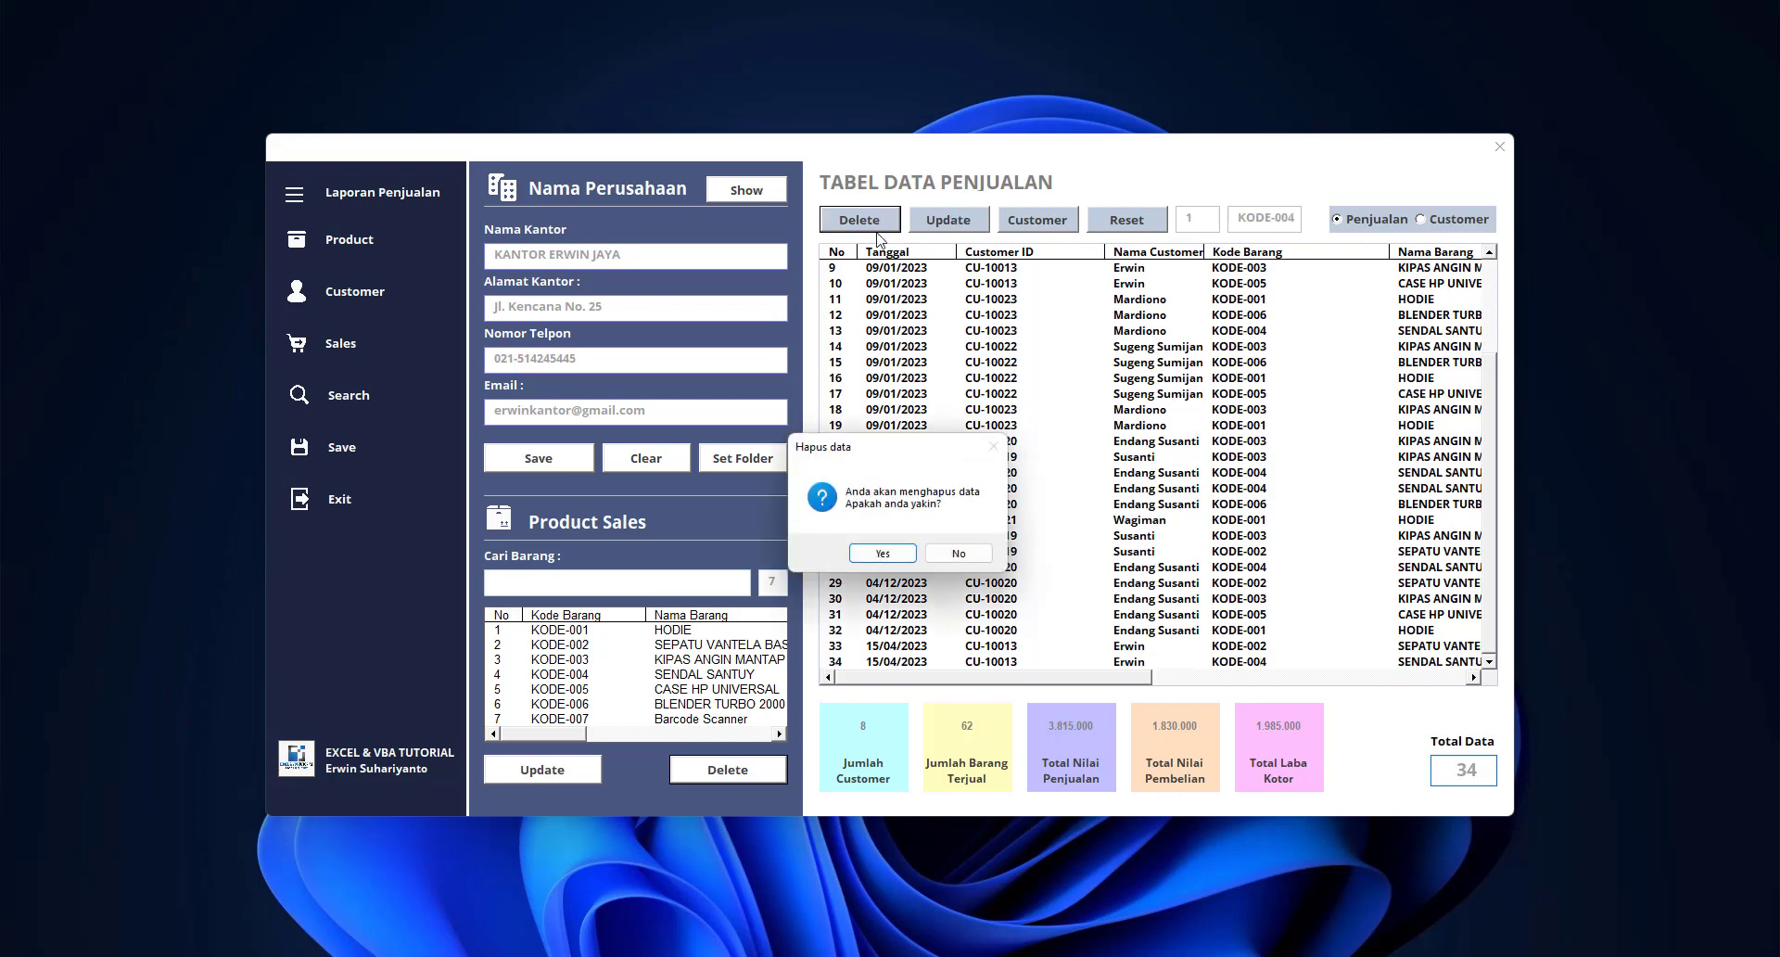
left_click(954, 553)
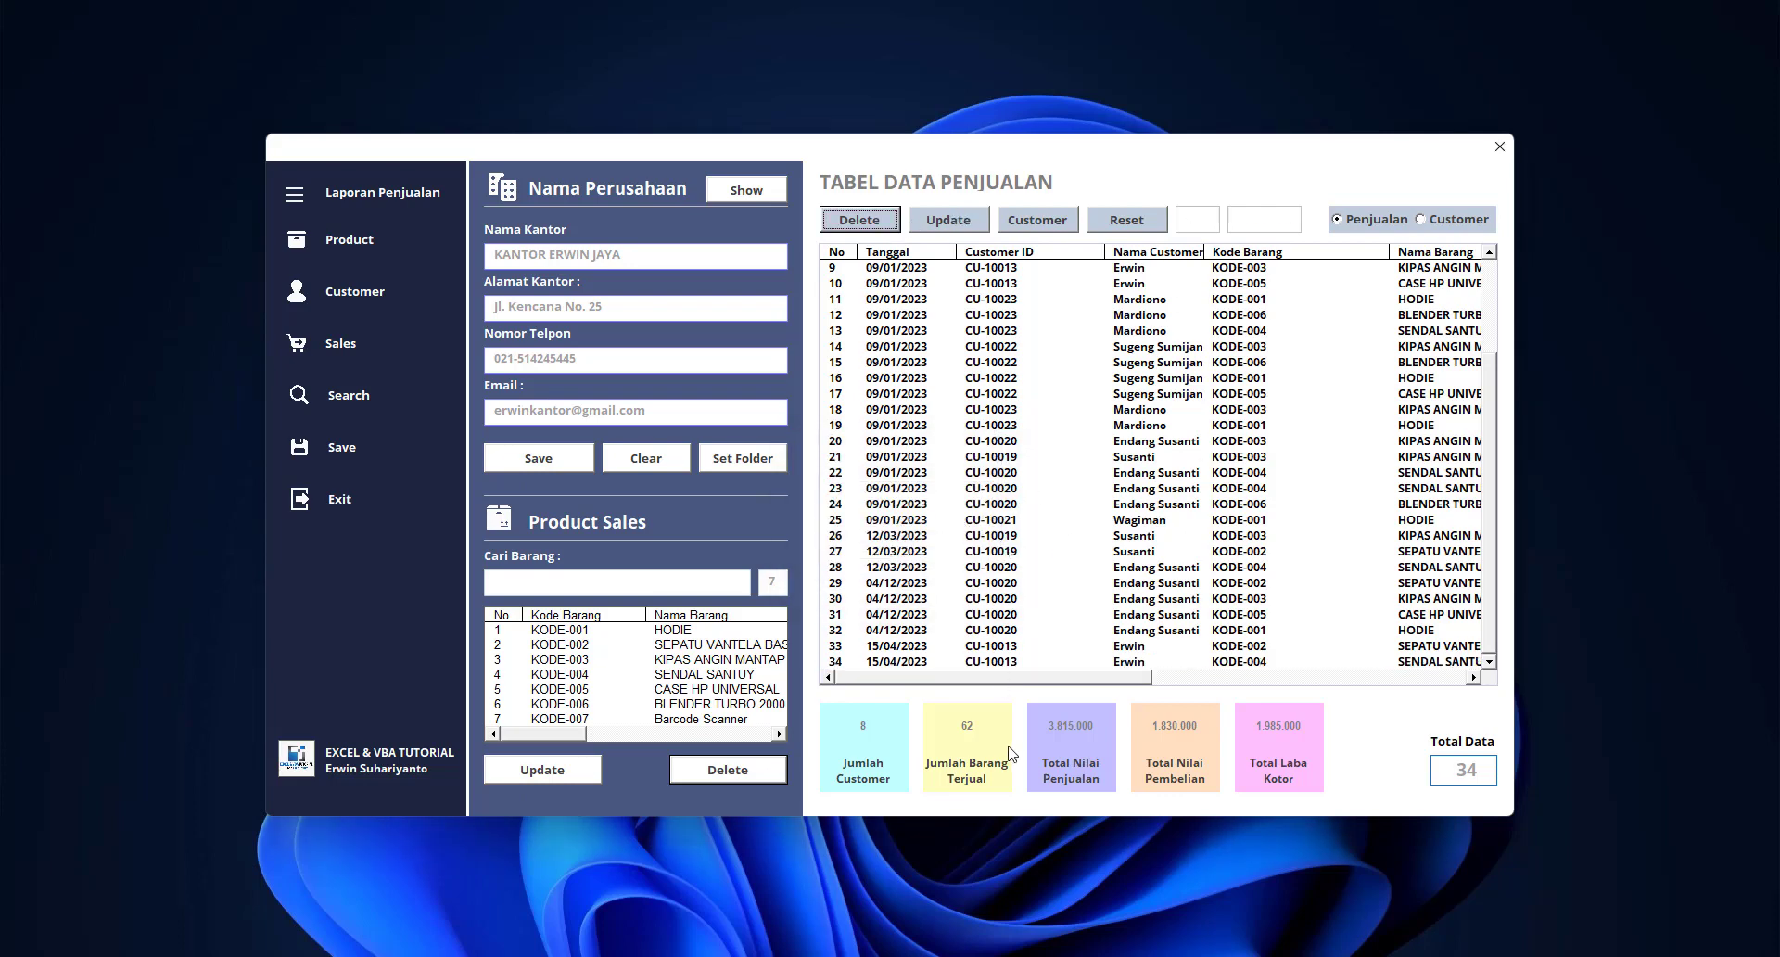
left_click(1029, 664)
left_click(964, 222)
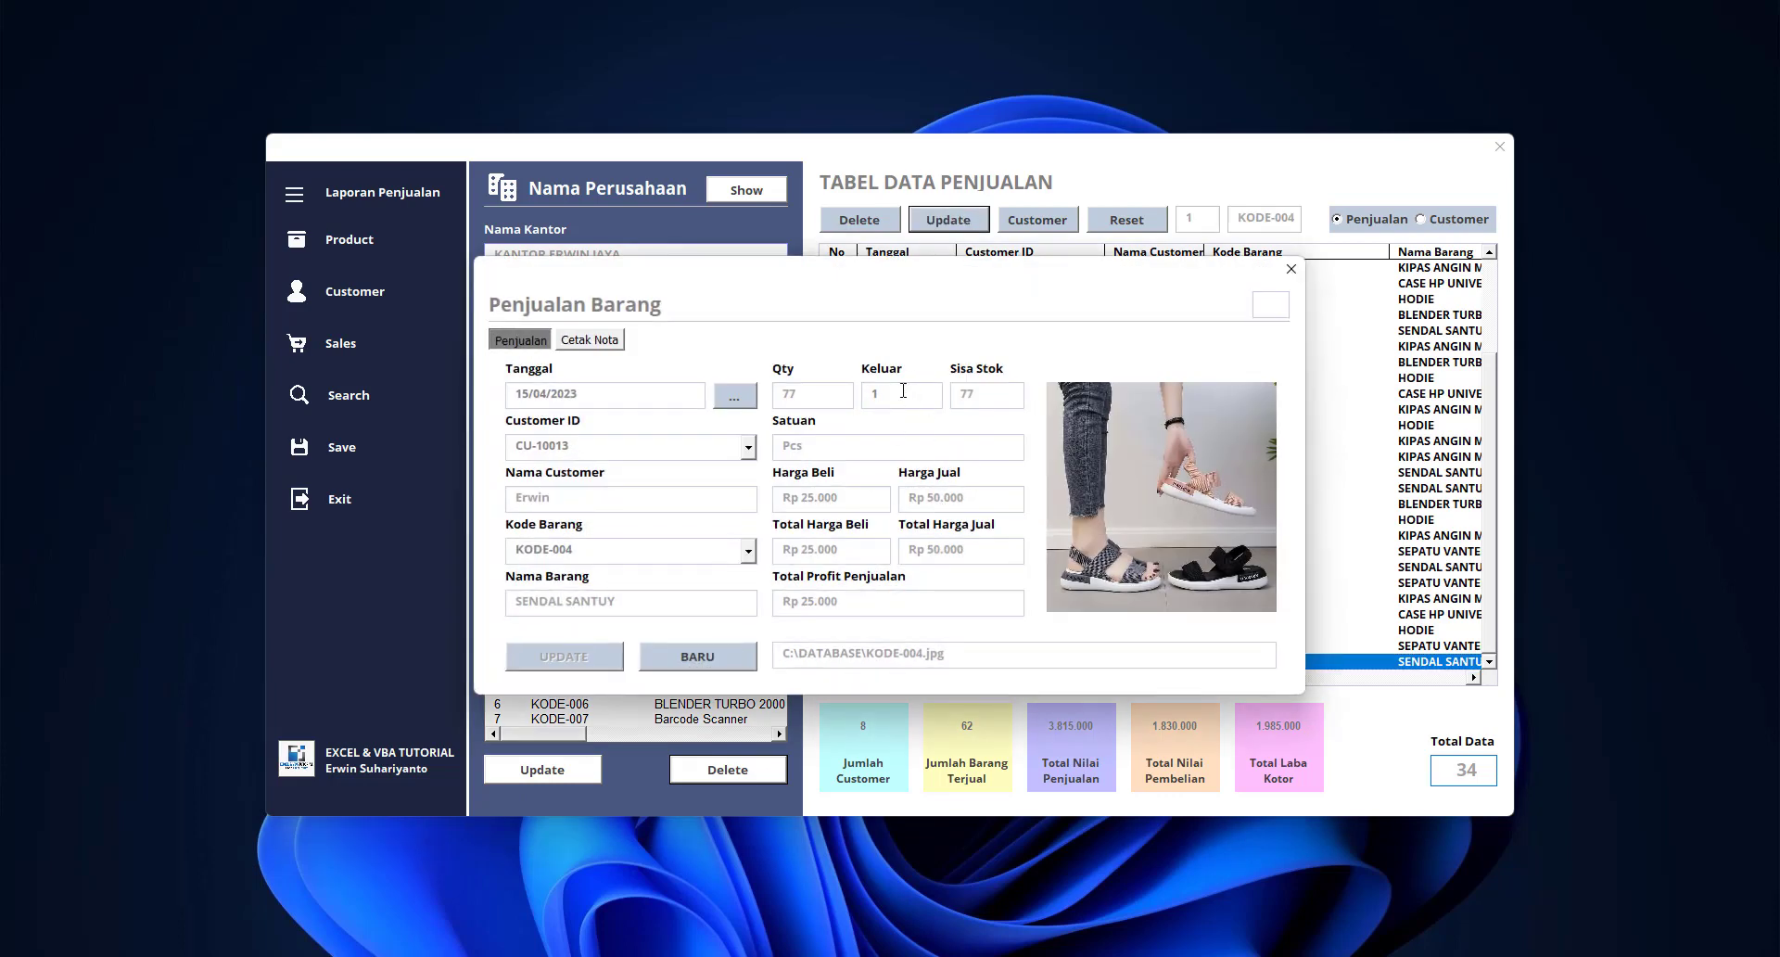
Close Penjualan Barang, show the Customer table, open and close the seventh customer's Update form, then Reset
left_click(1290, 269)
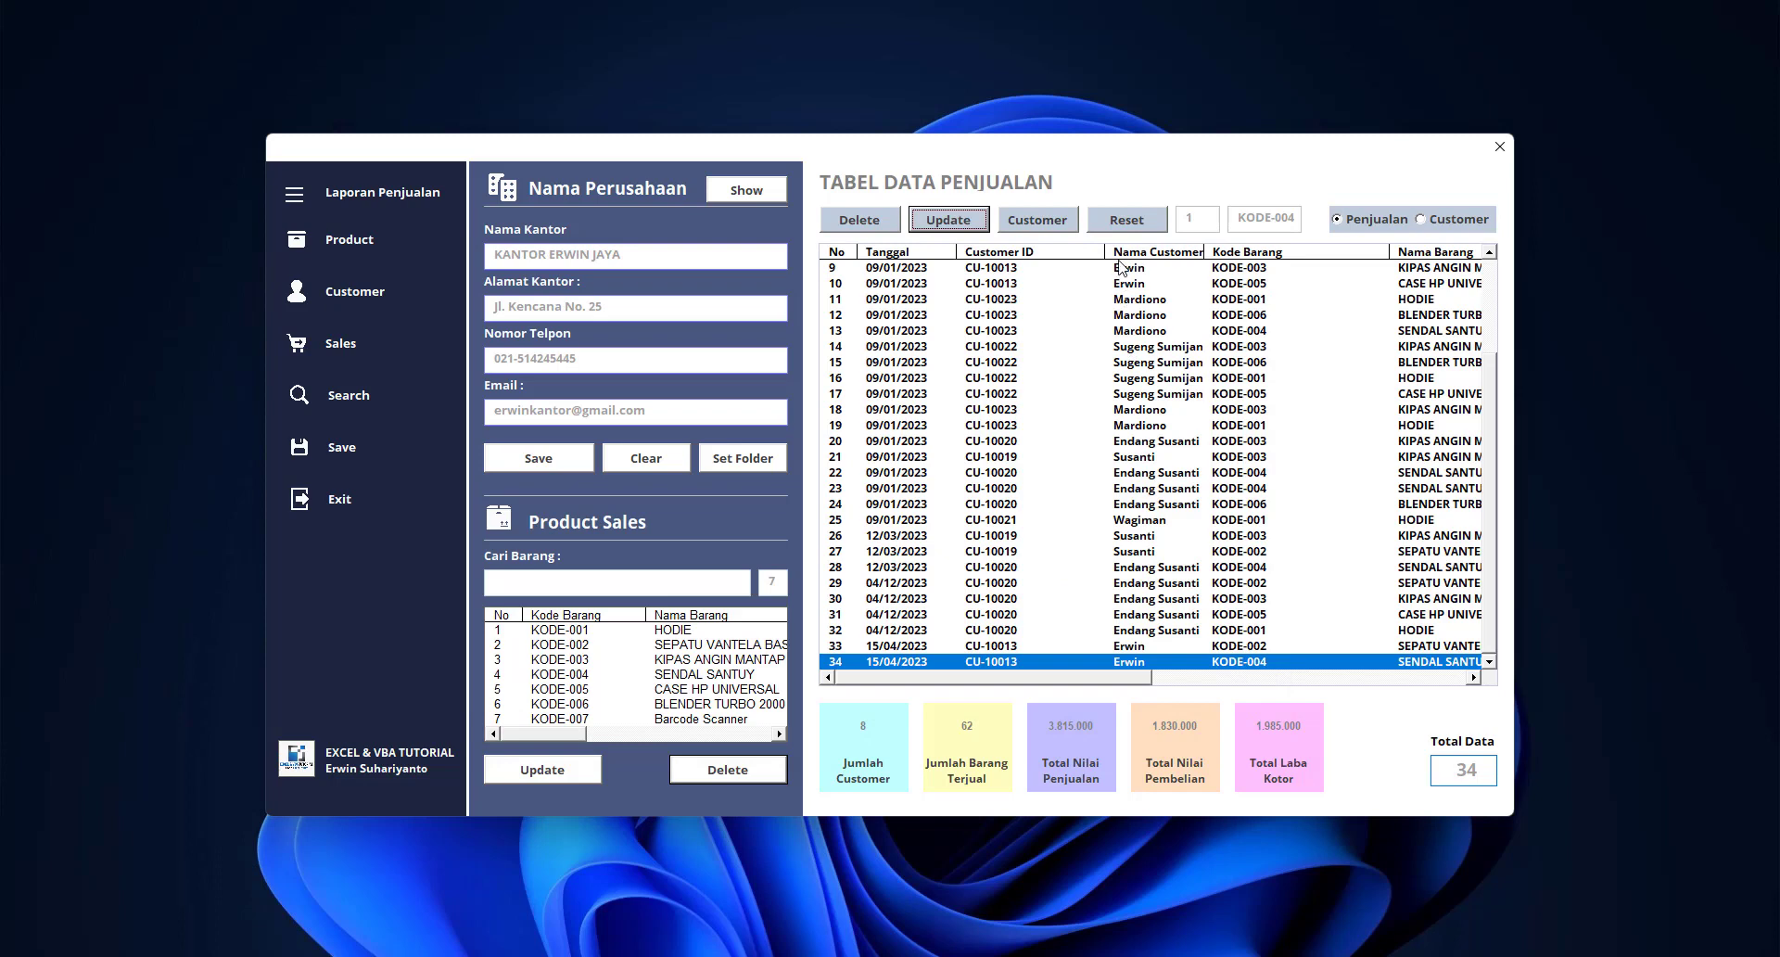
left_click(1440, 222)
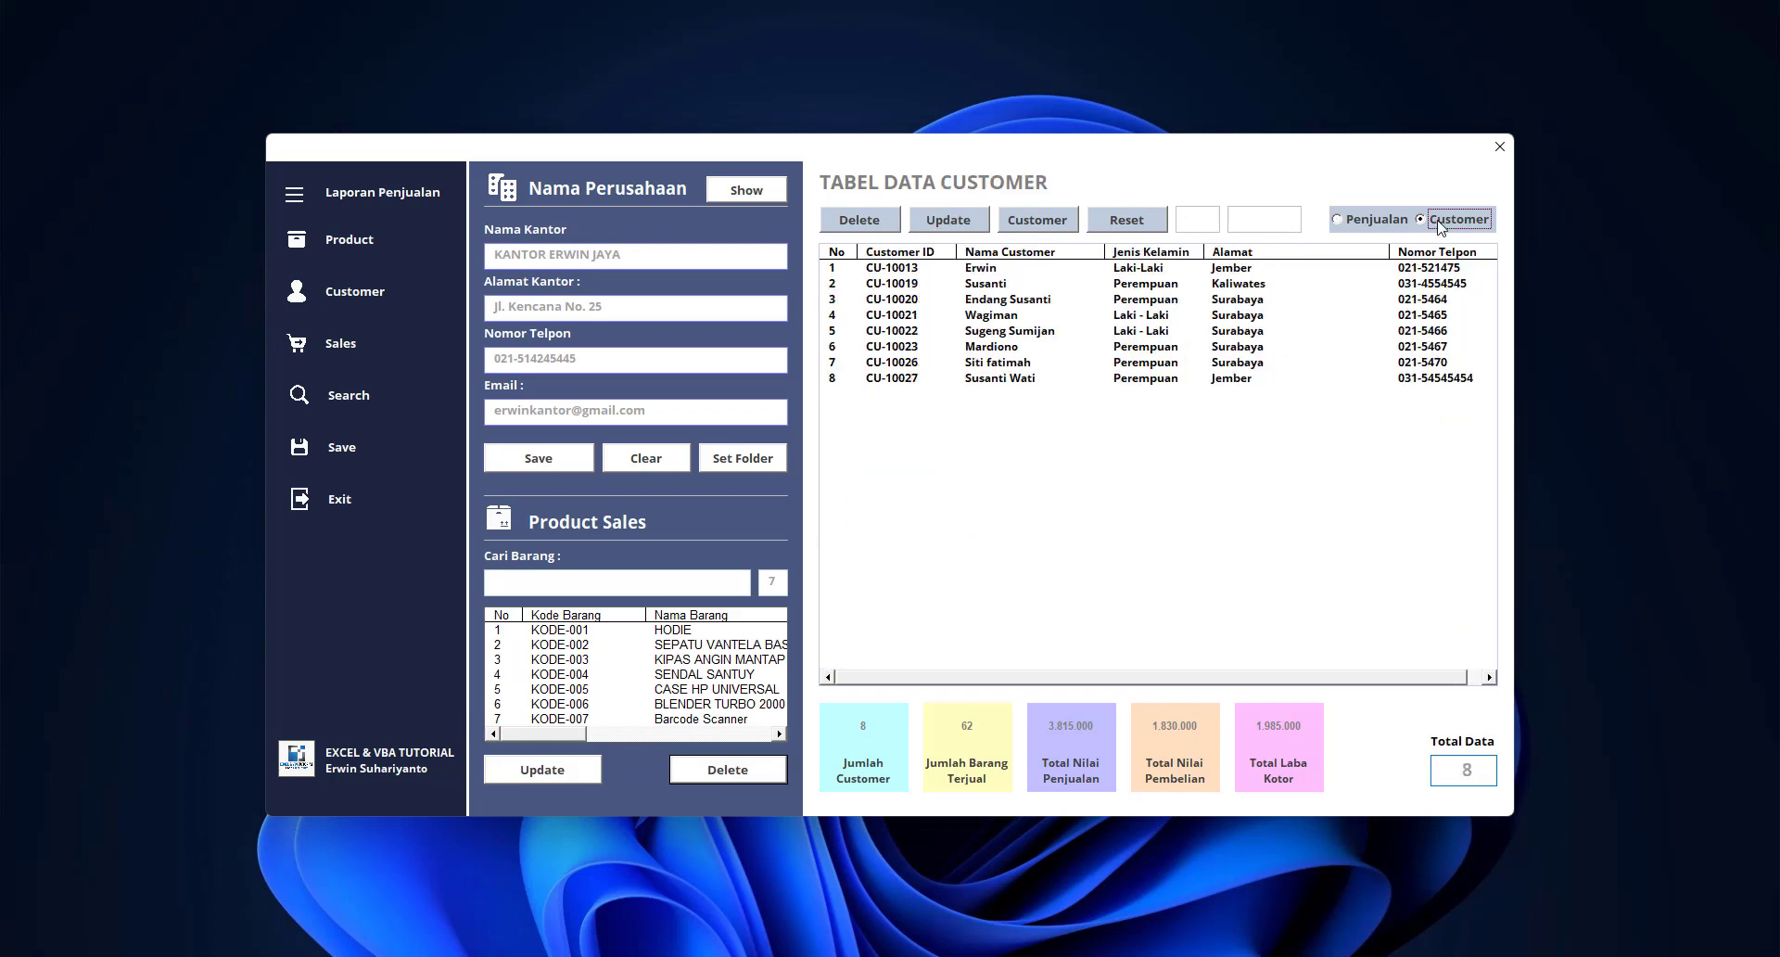
left_click(1085, 337)
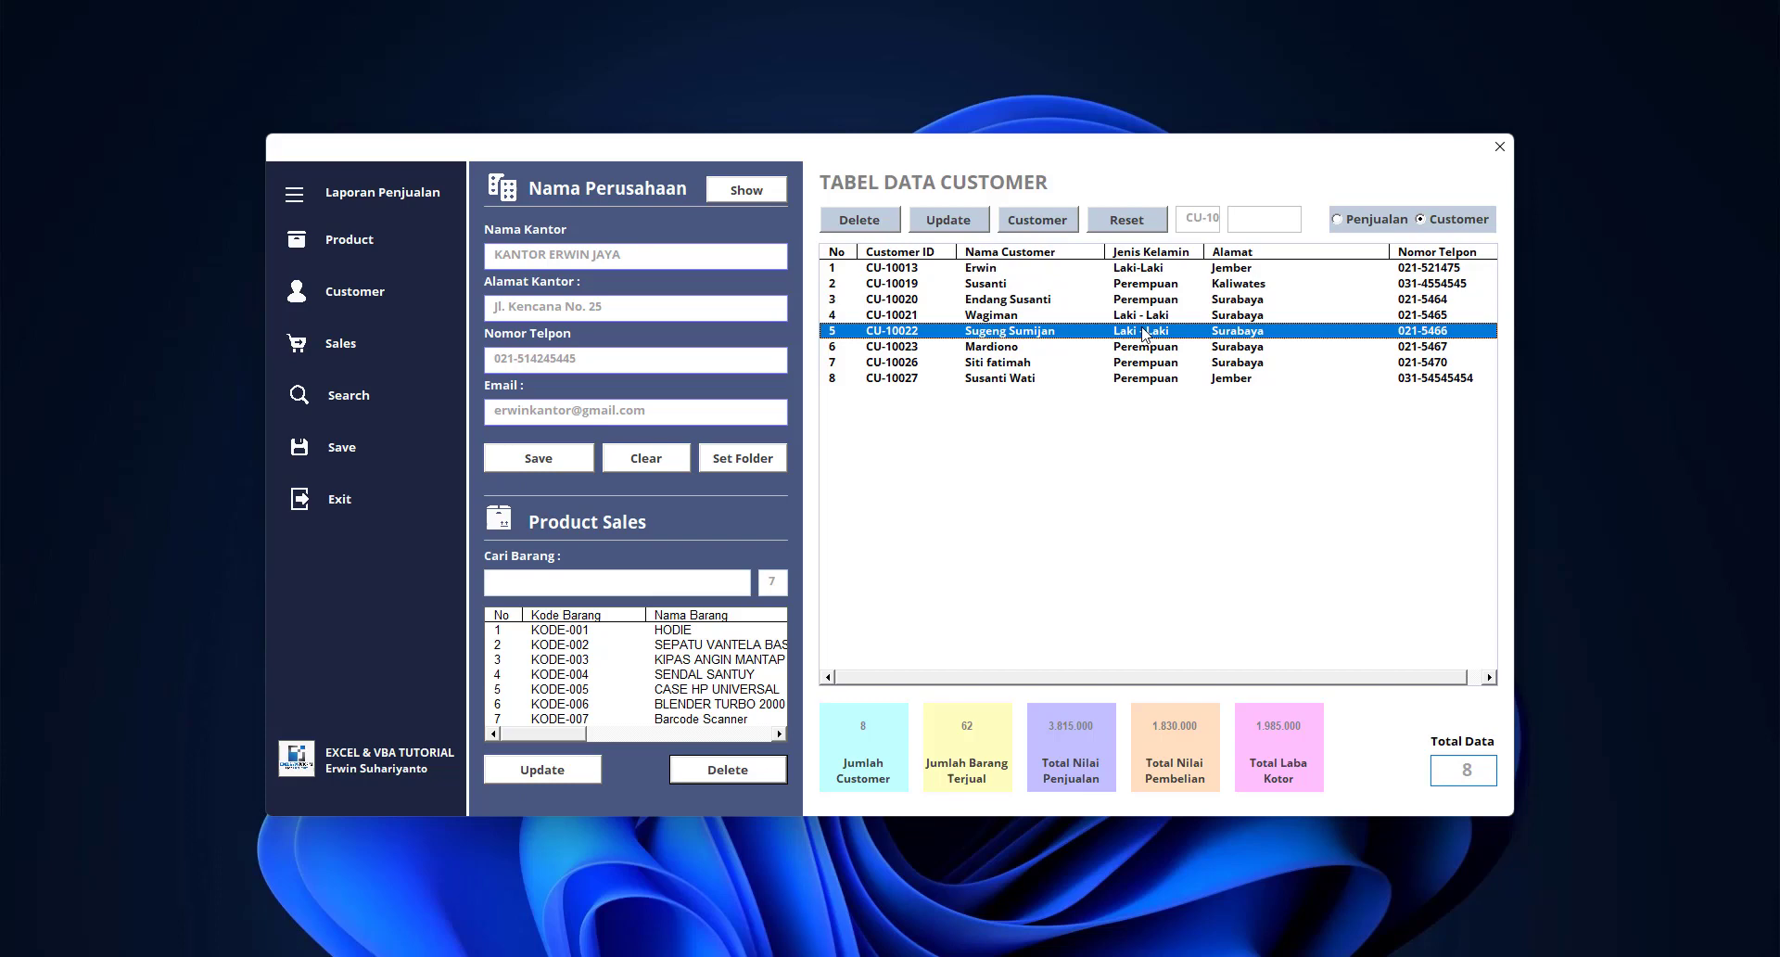
left_click(1092, 361)
left_click(954, 222)
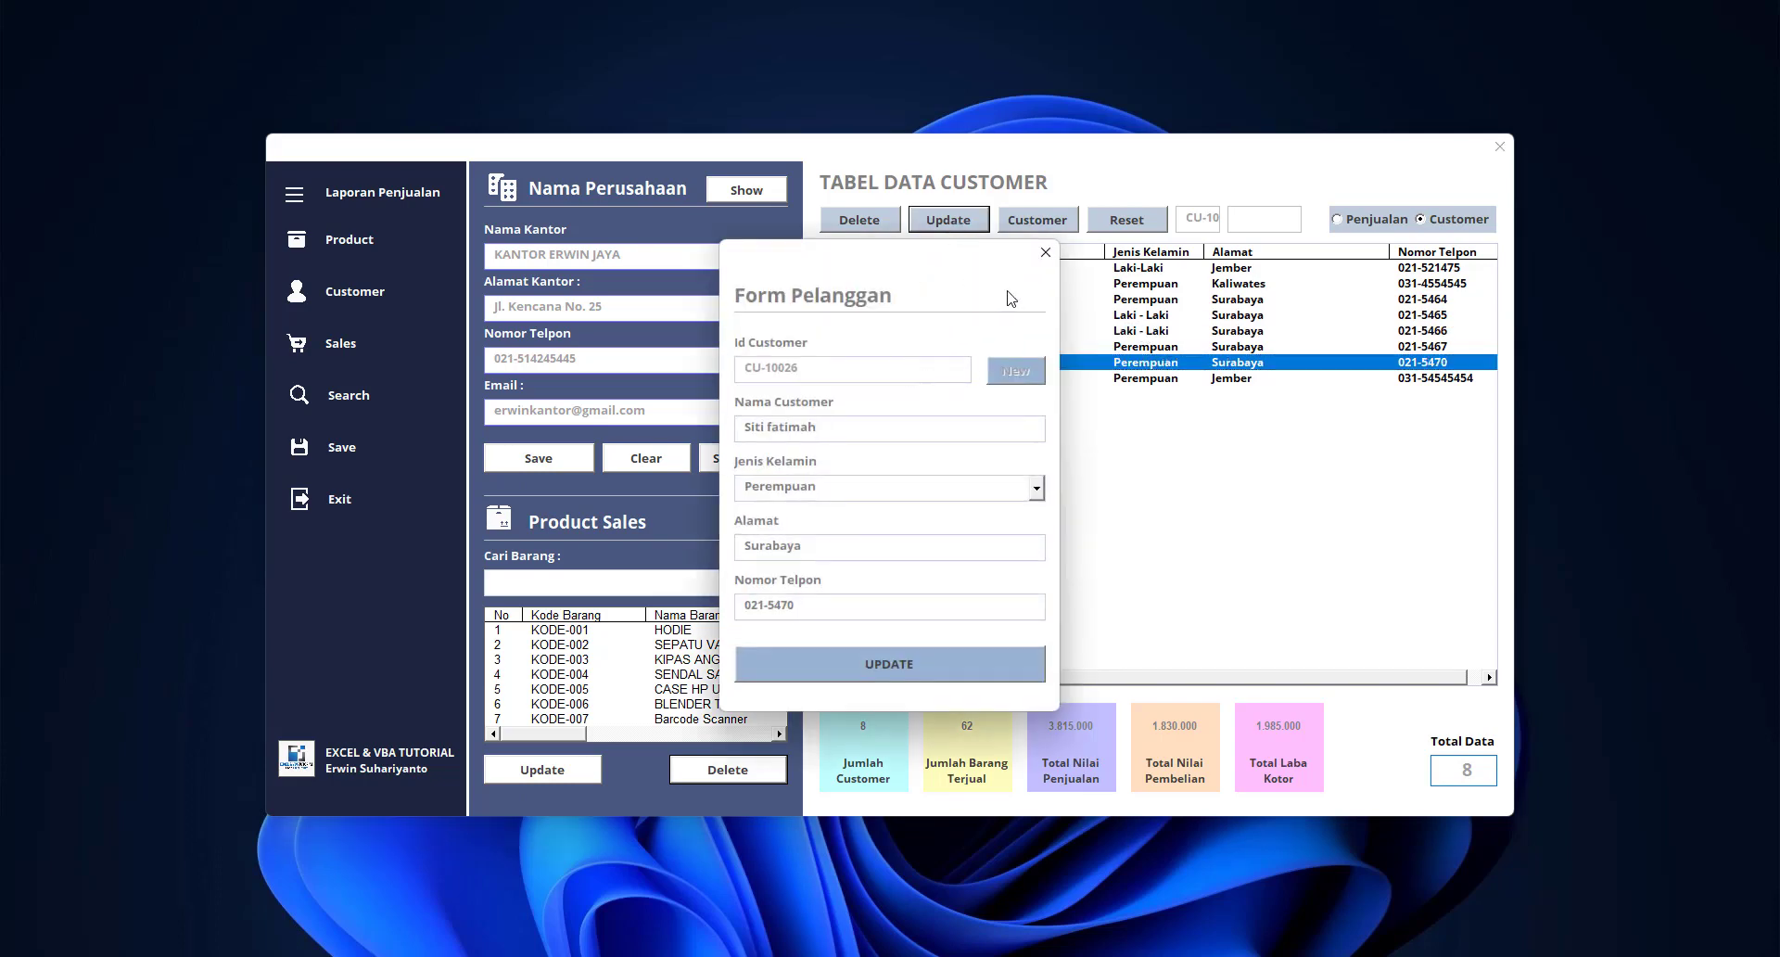
left_click(1042, 248)
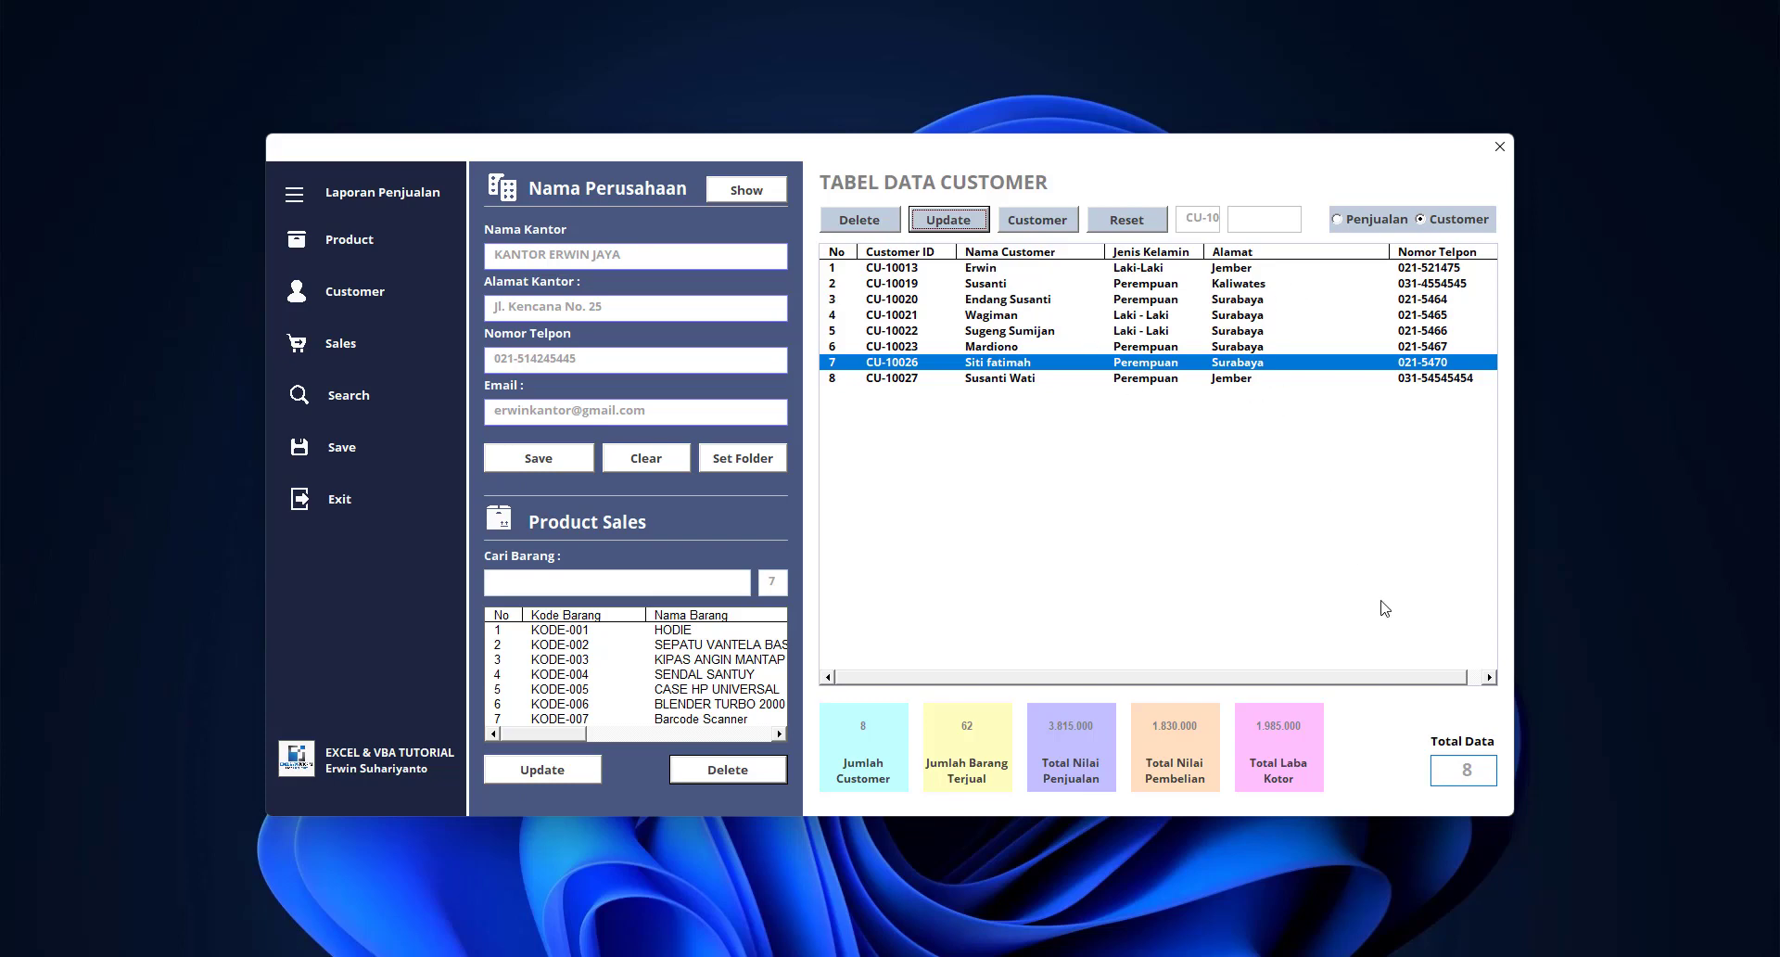
left_click(1147, 228)
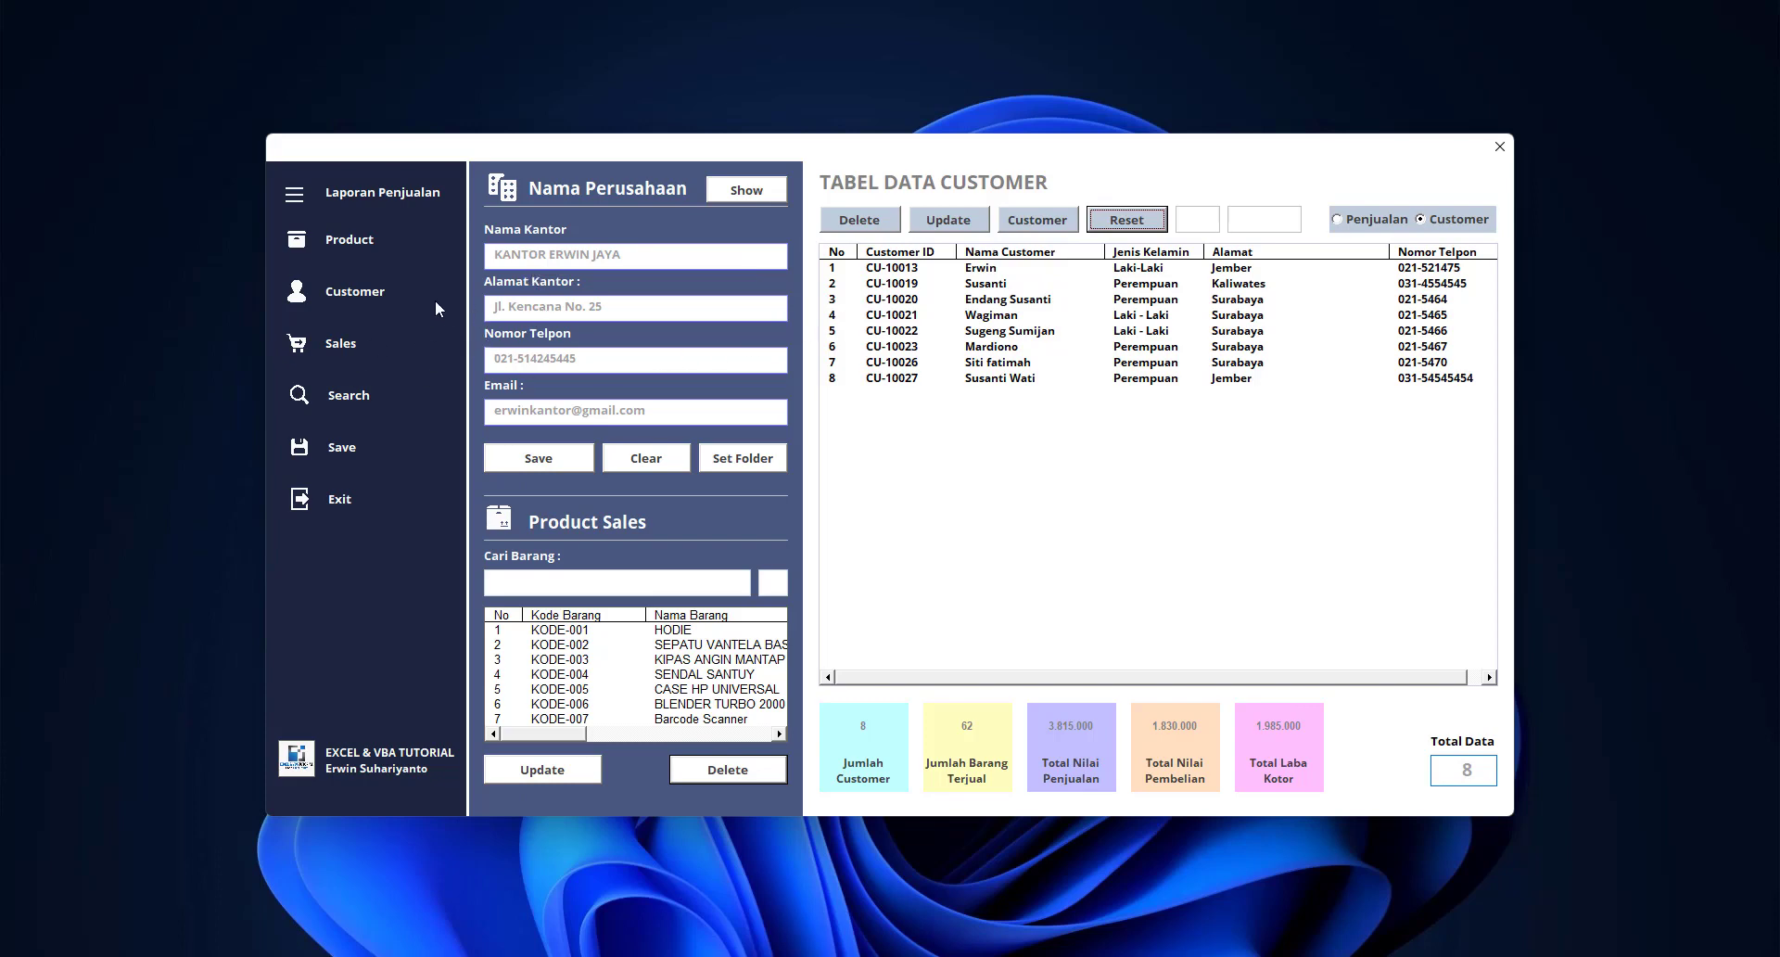
Open the sales entry form and start a new transaction
left_click(339, 346)
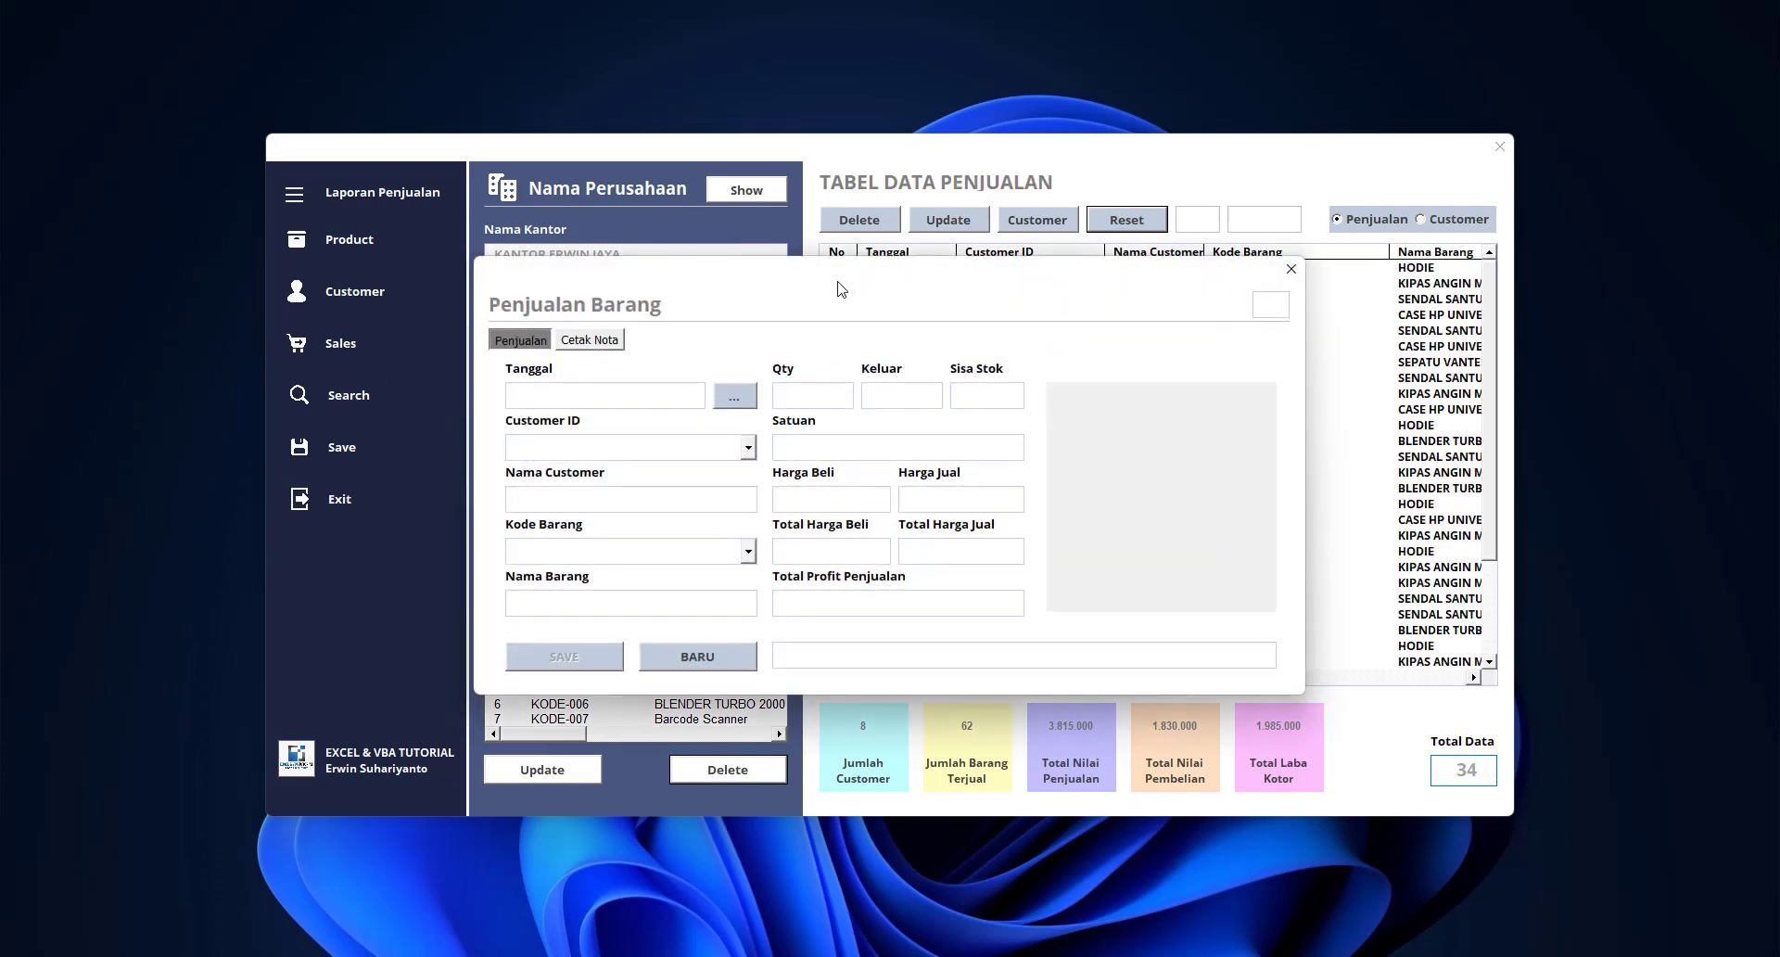
left_click_drag(838, 290, 967, 292)
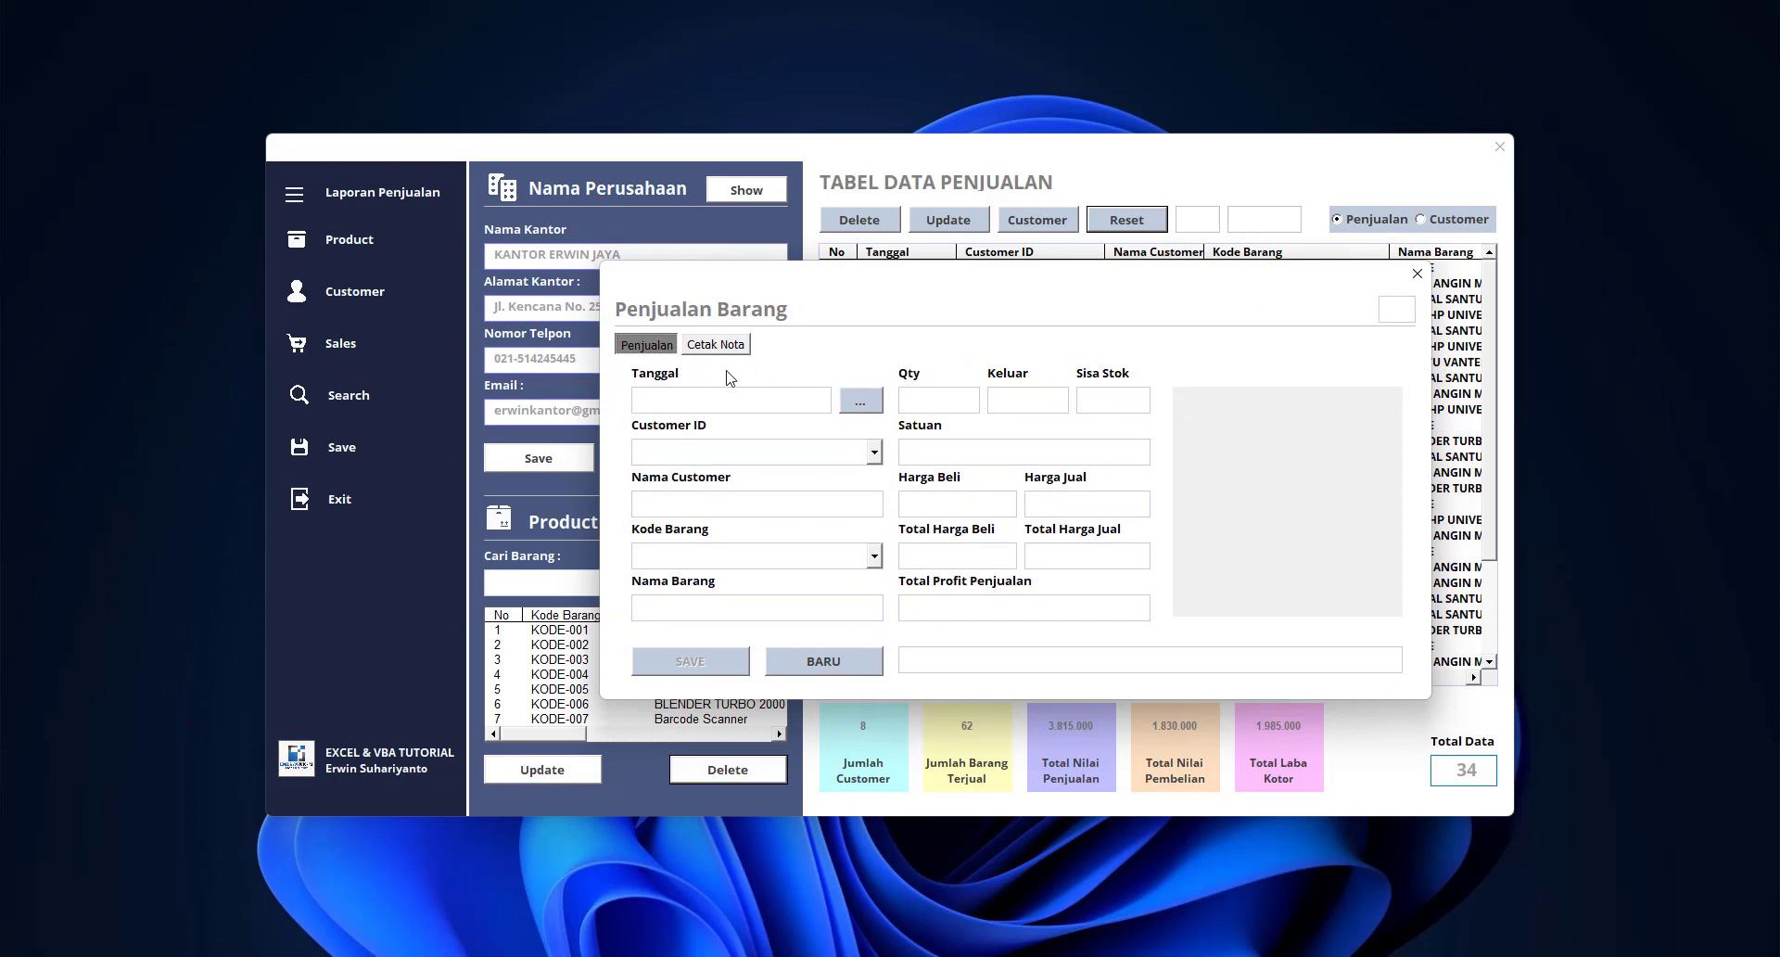
left_click(860, 400)
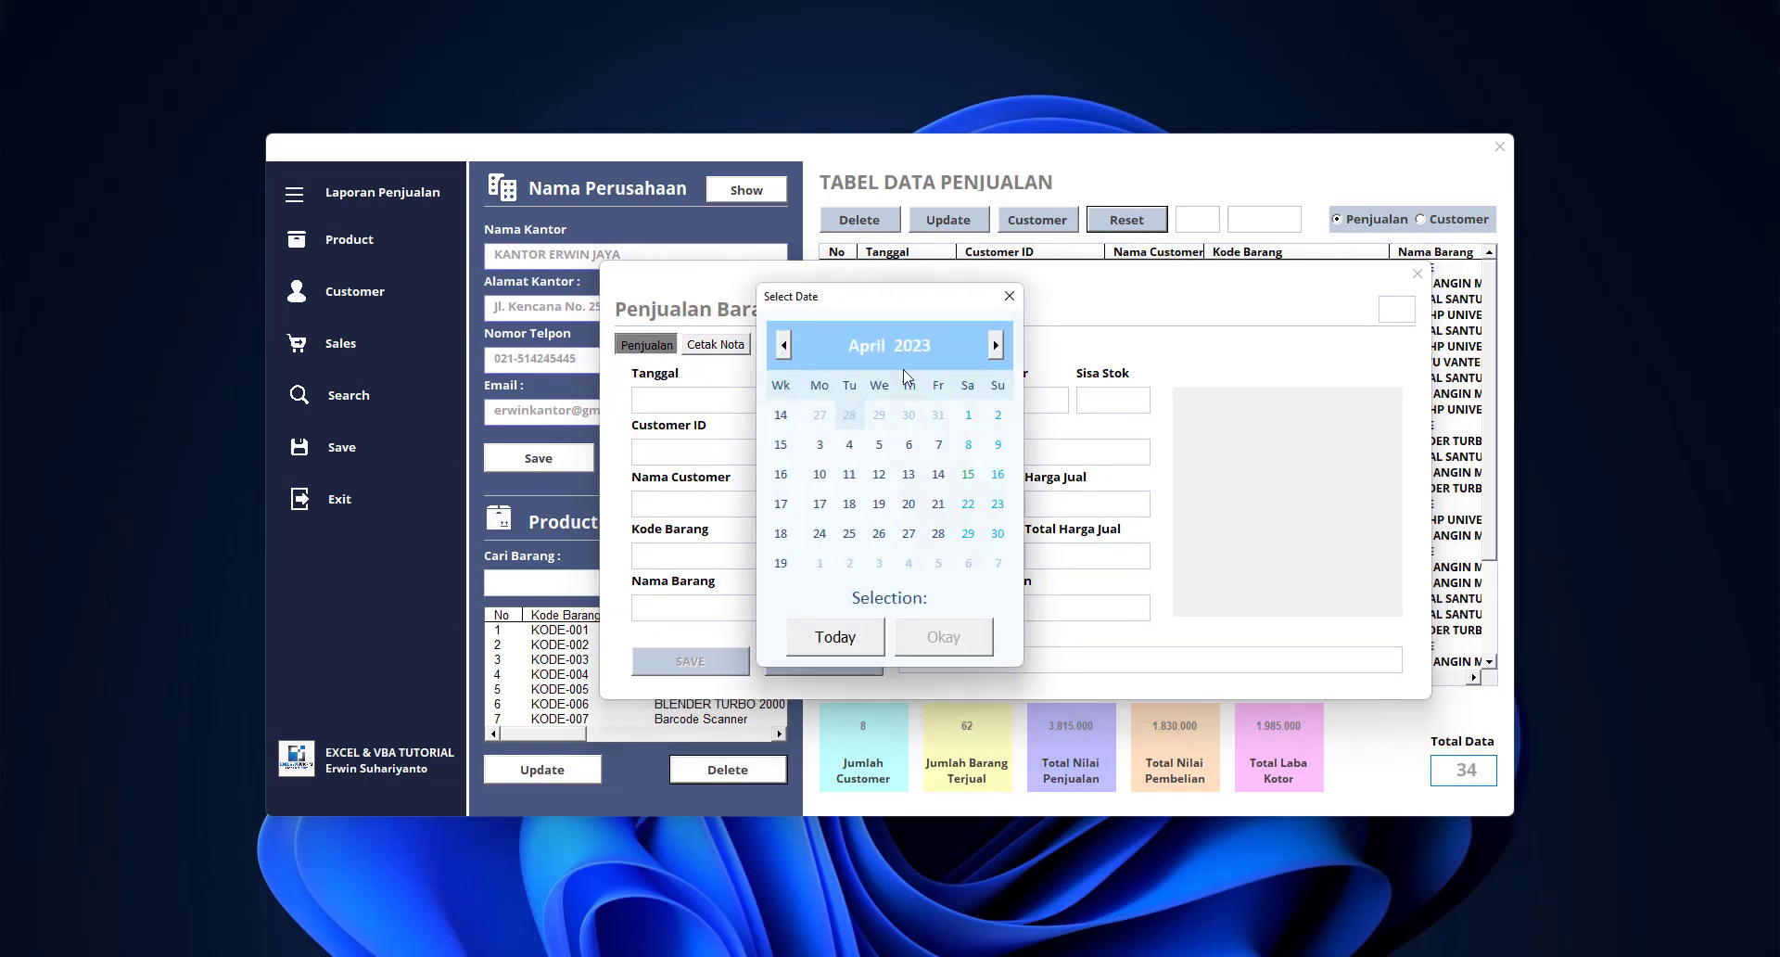
left_click(1008, 296)
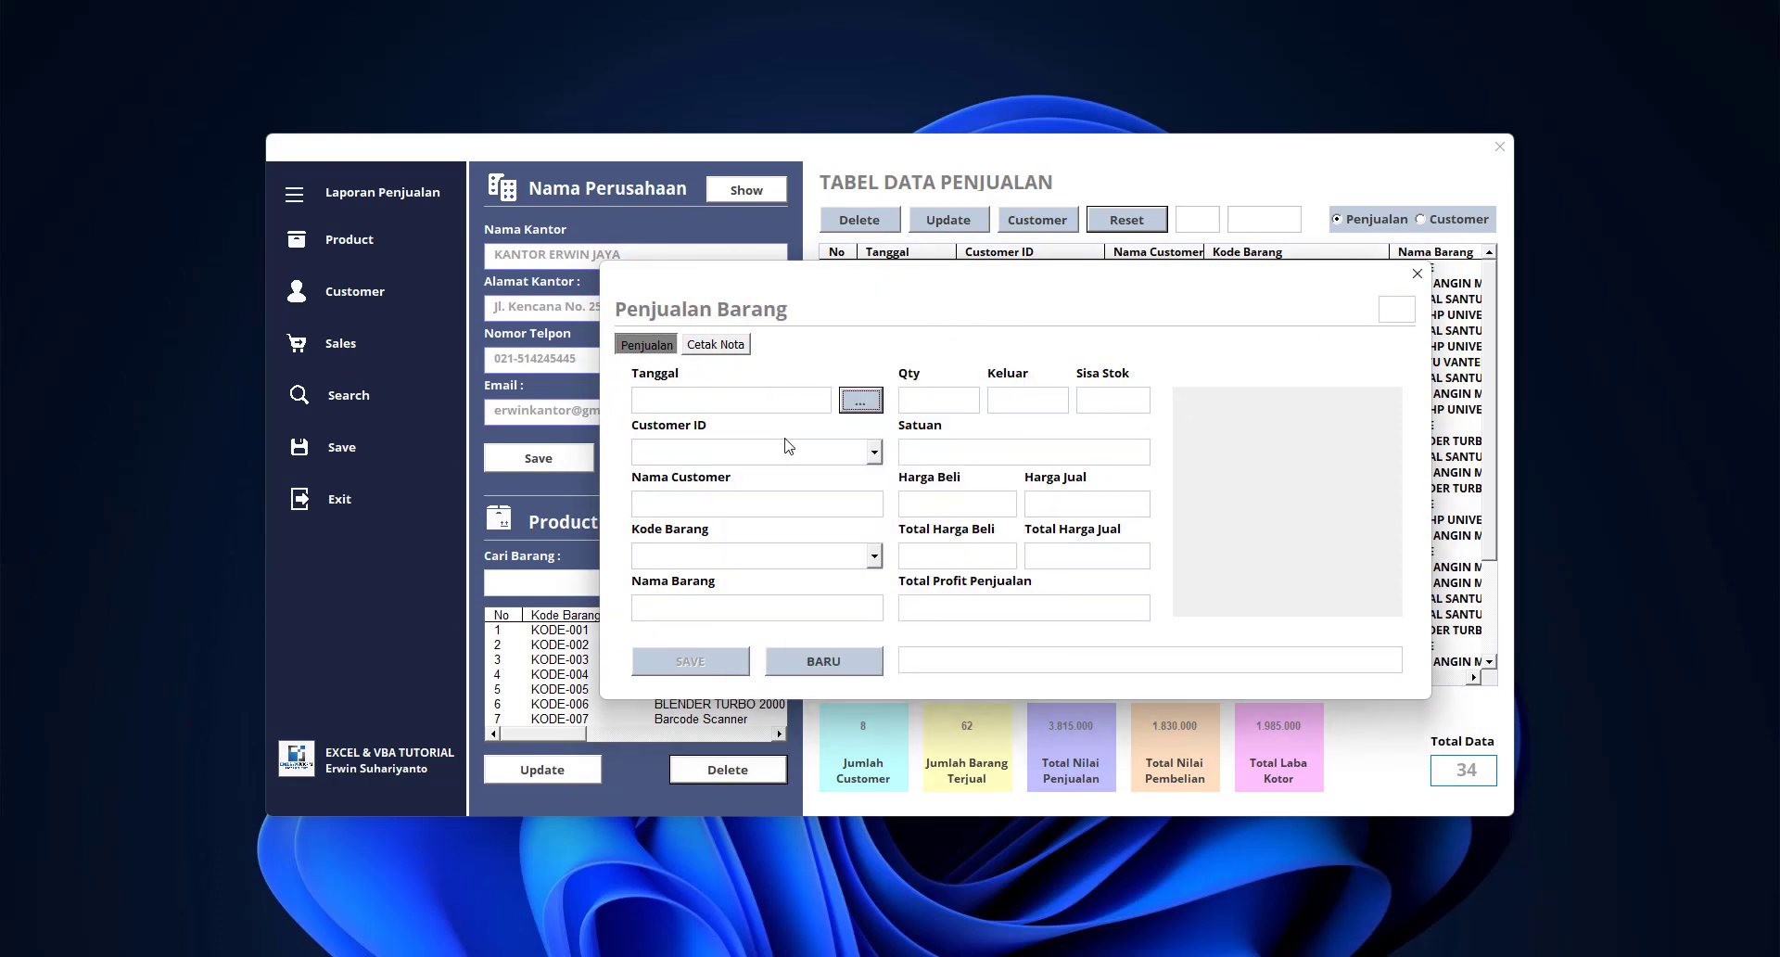
left_click(825, 661)
left_click(903, 553)
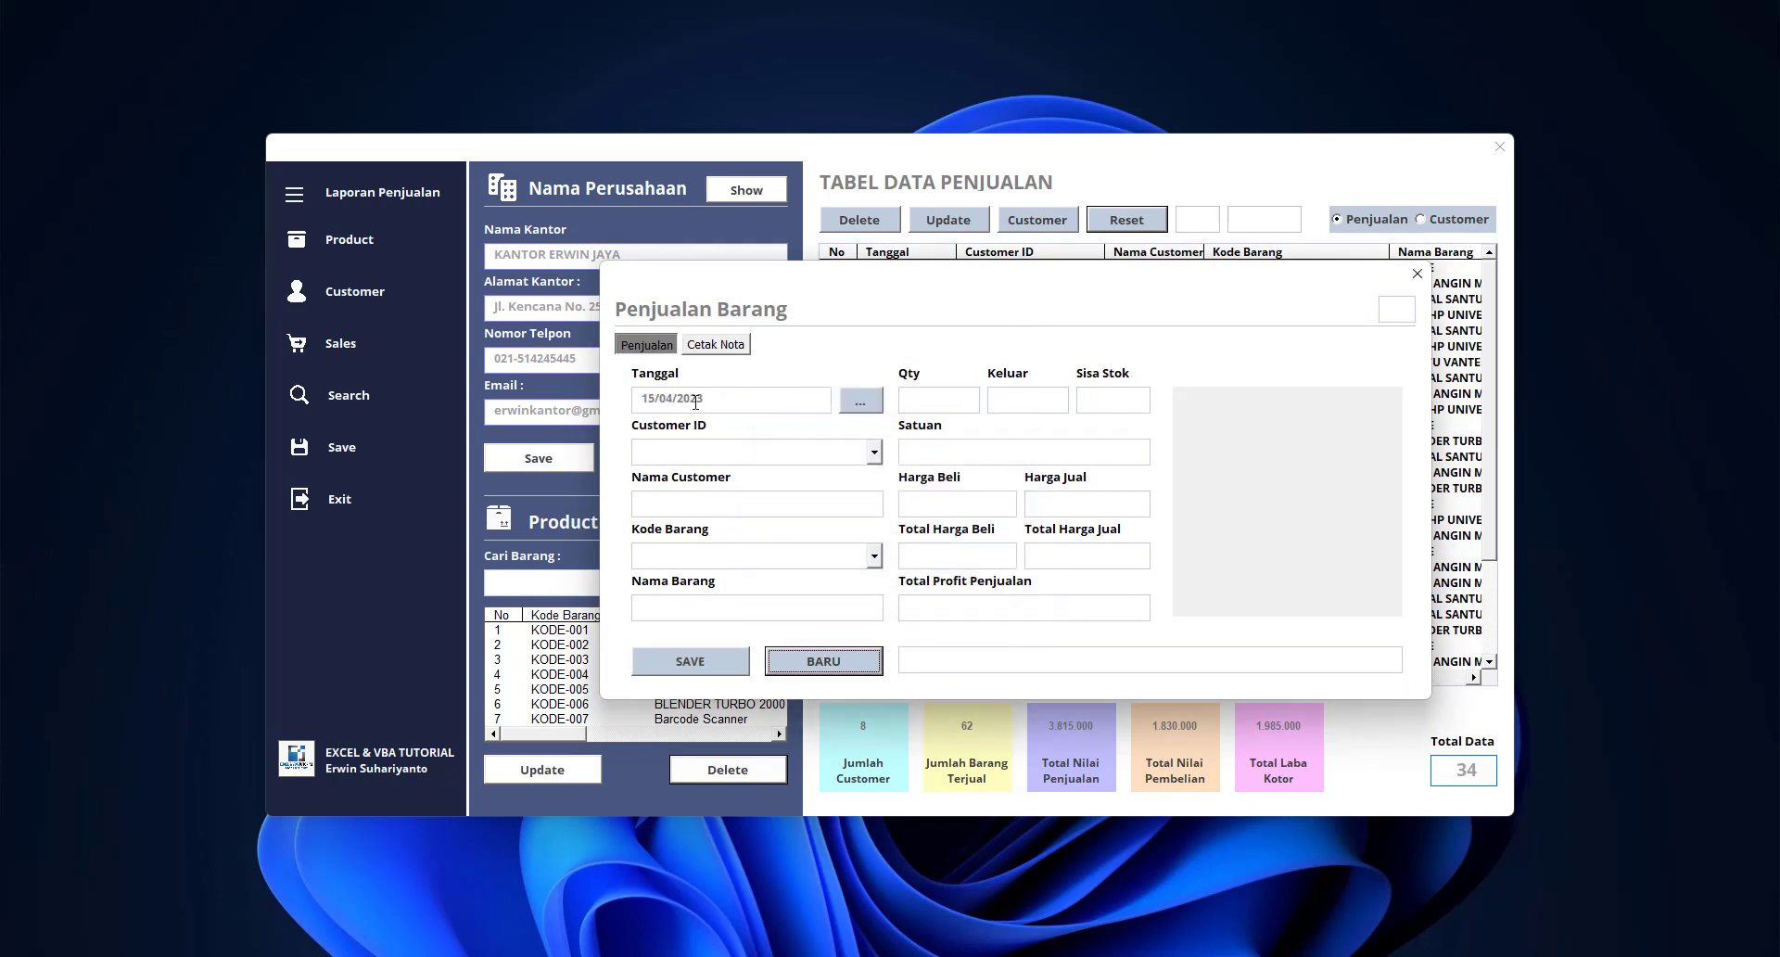
Set the sale date to 10 April 2023 and choose the first customer
left_click(860, 400)
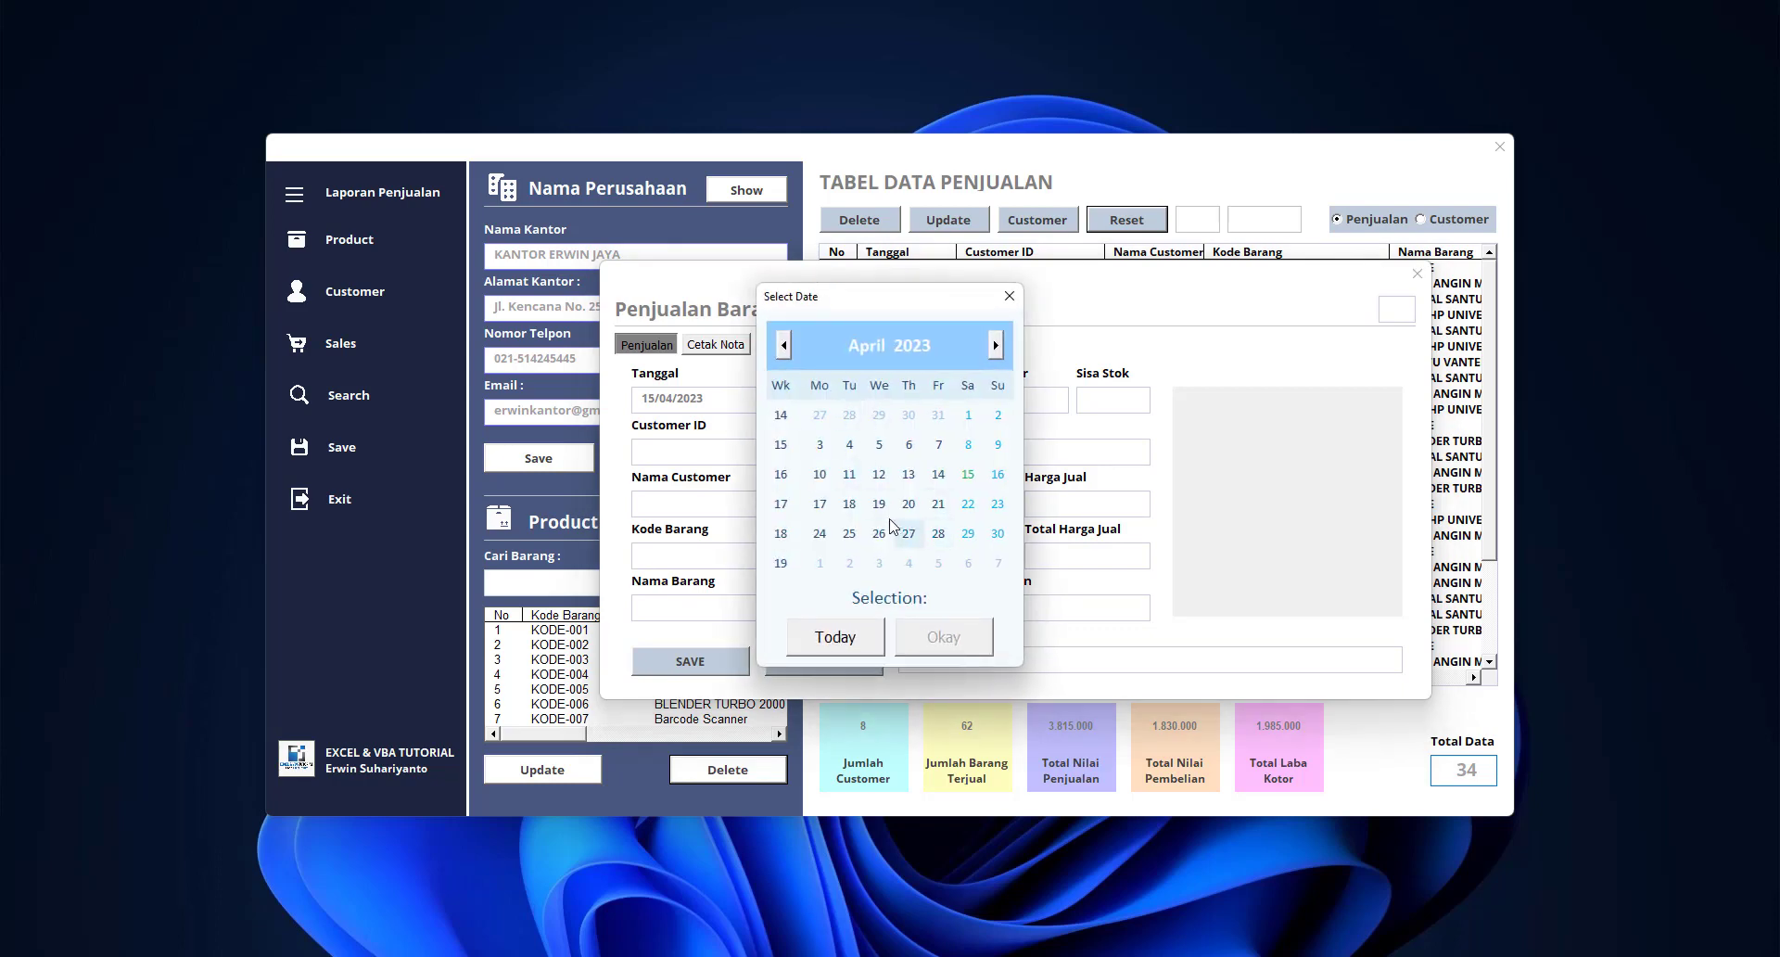
left_click(821, 475)
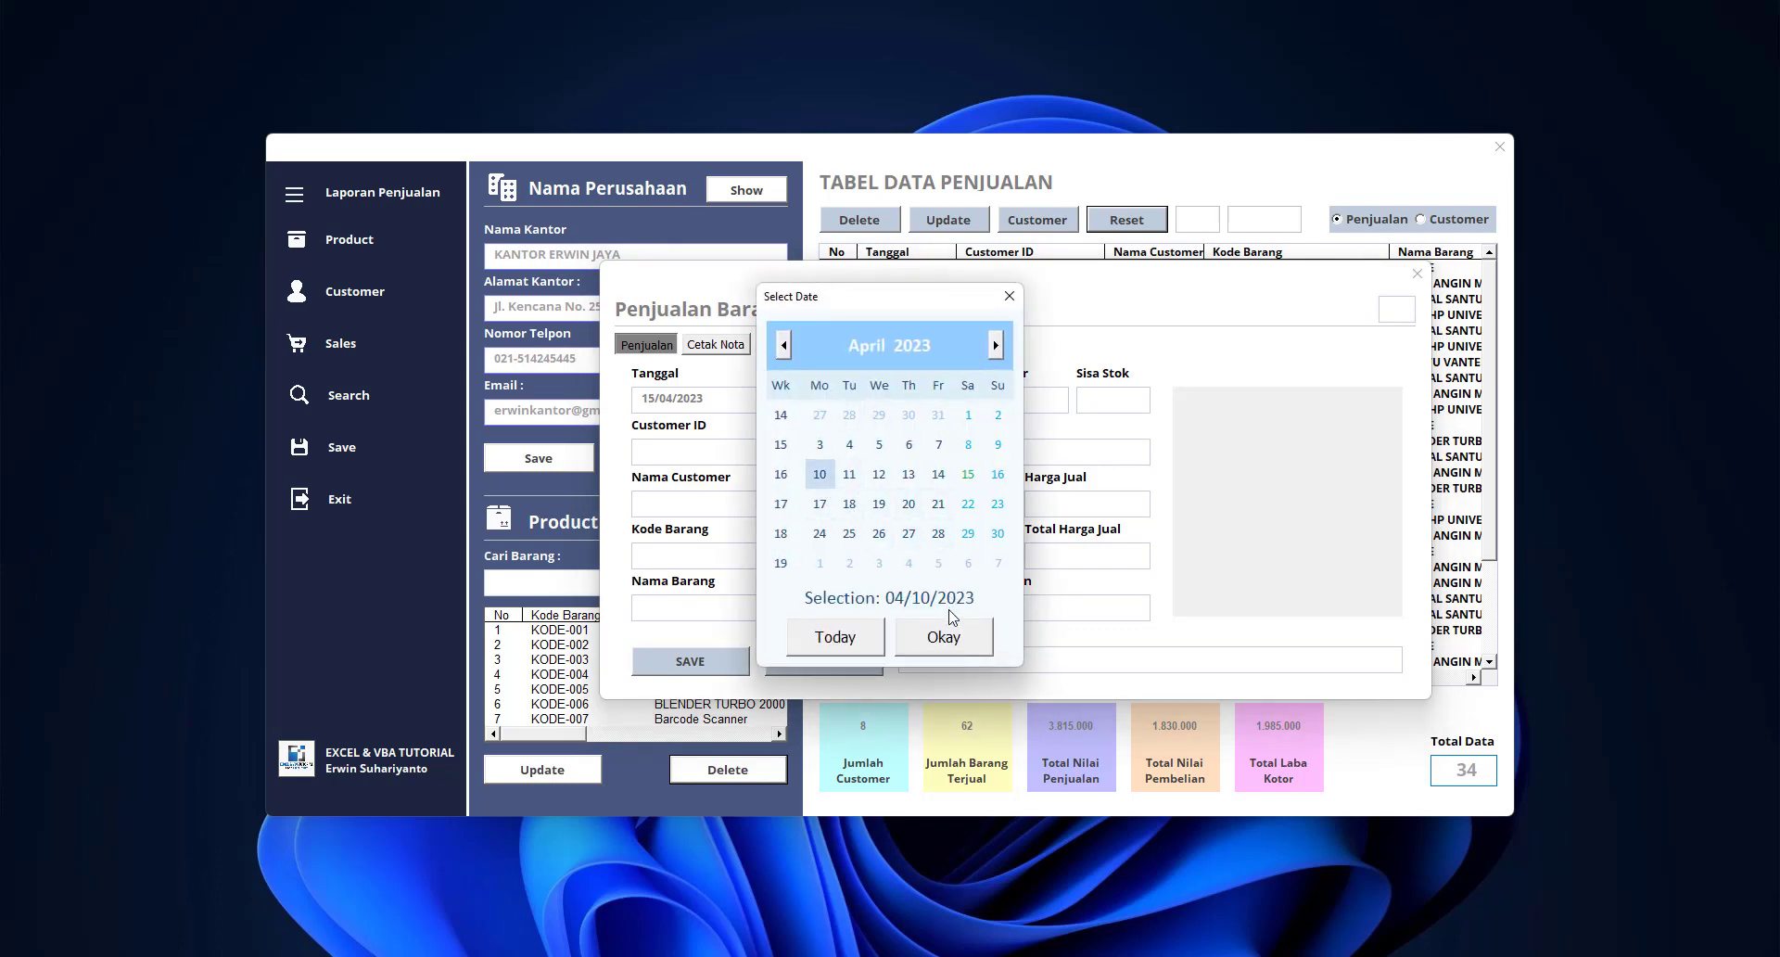
left_click(938, 640)
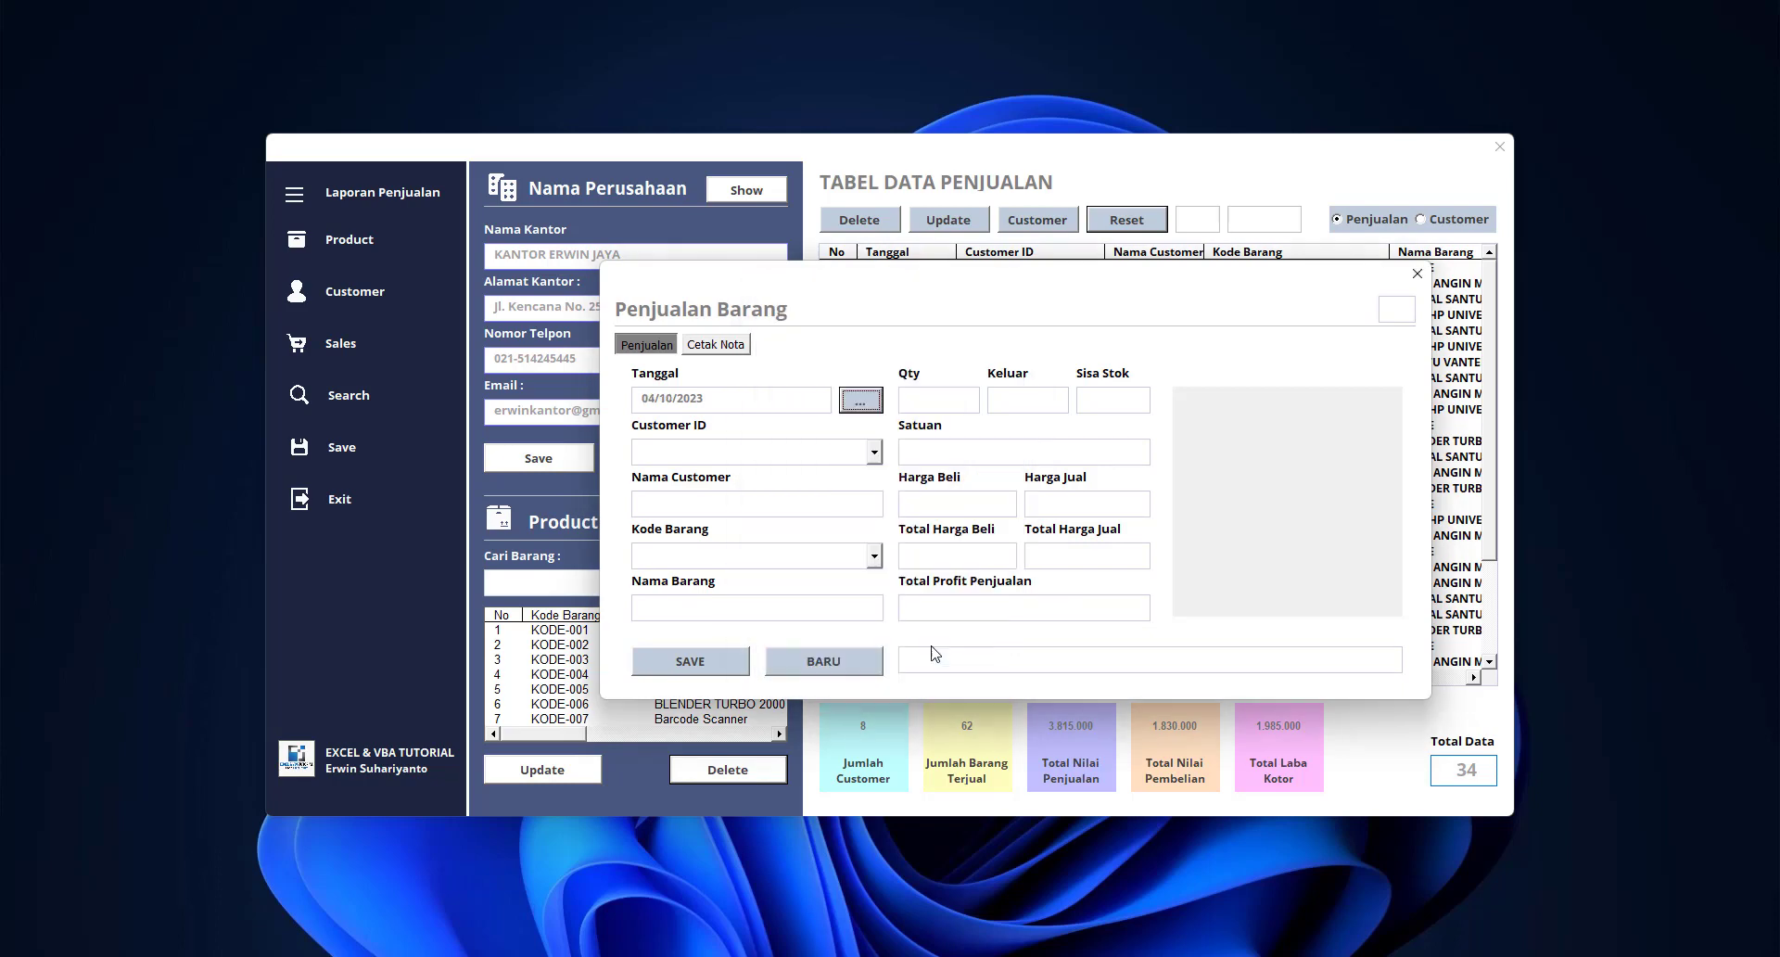
left_click(874, 452)
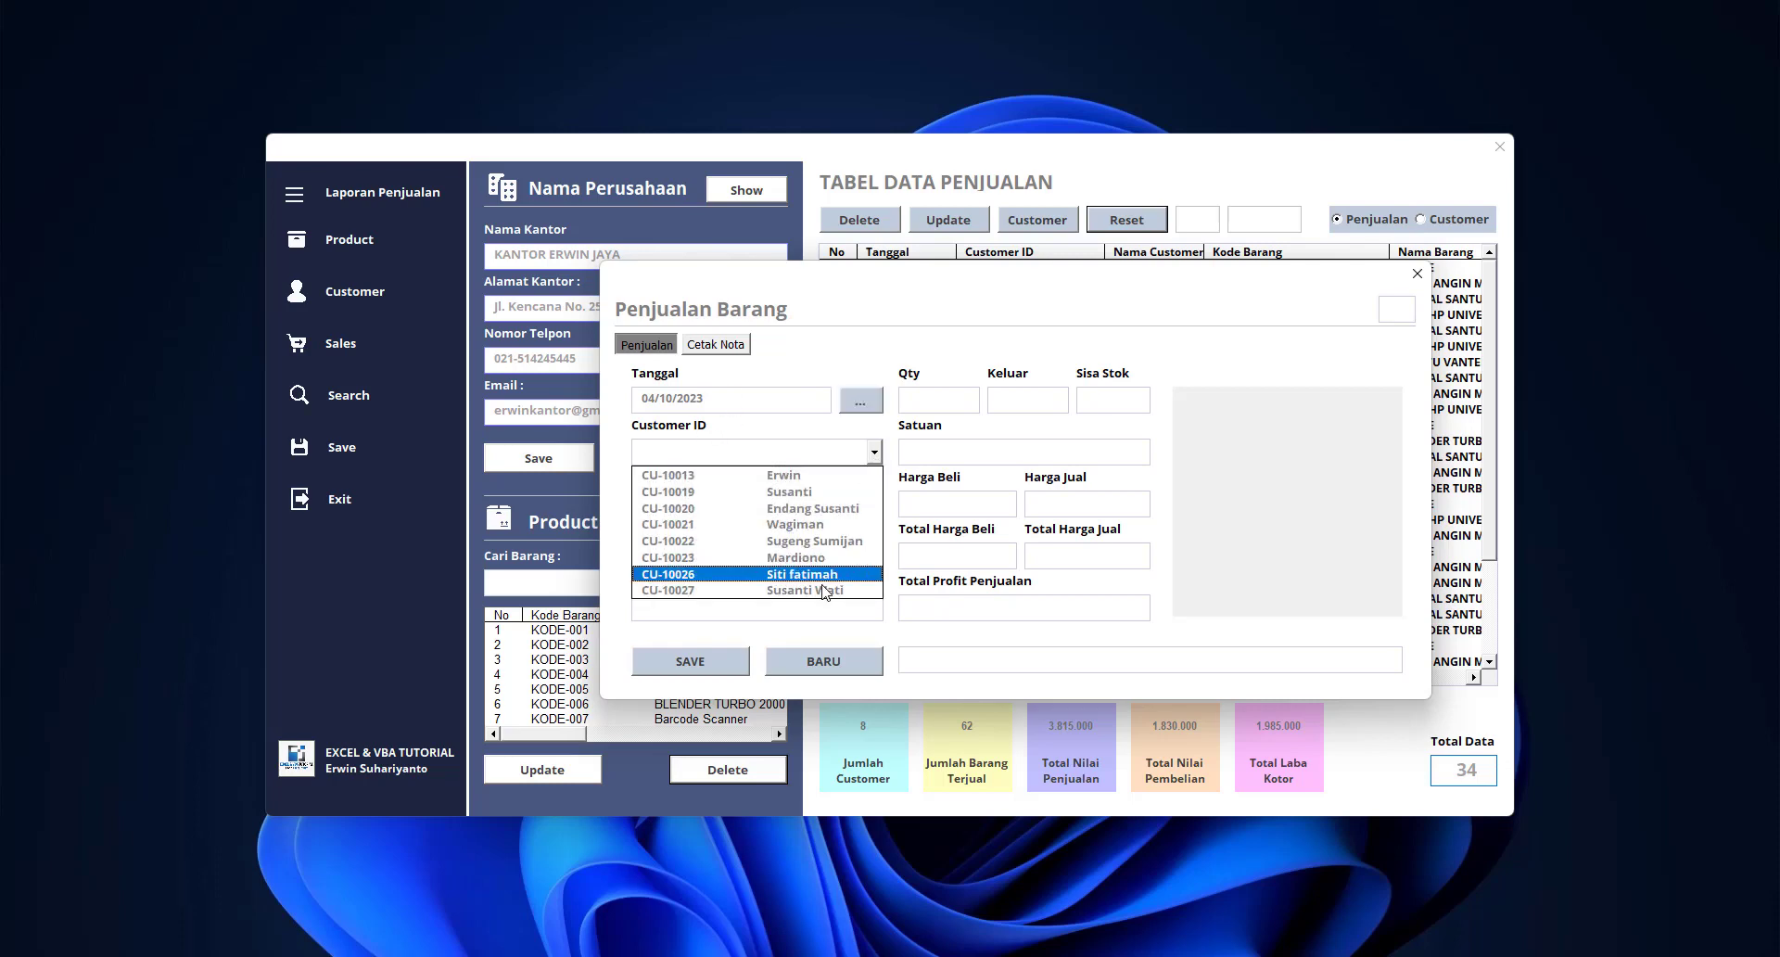
left_click(811, 478)
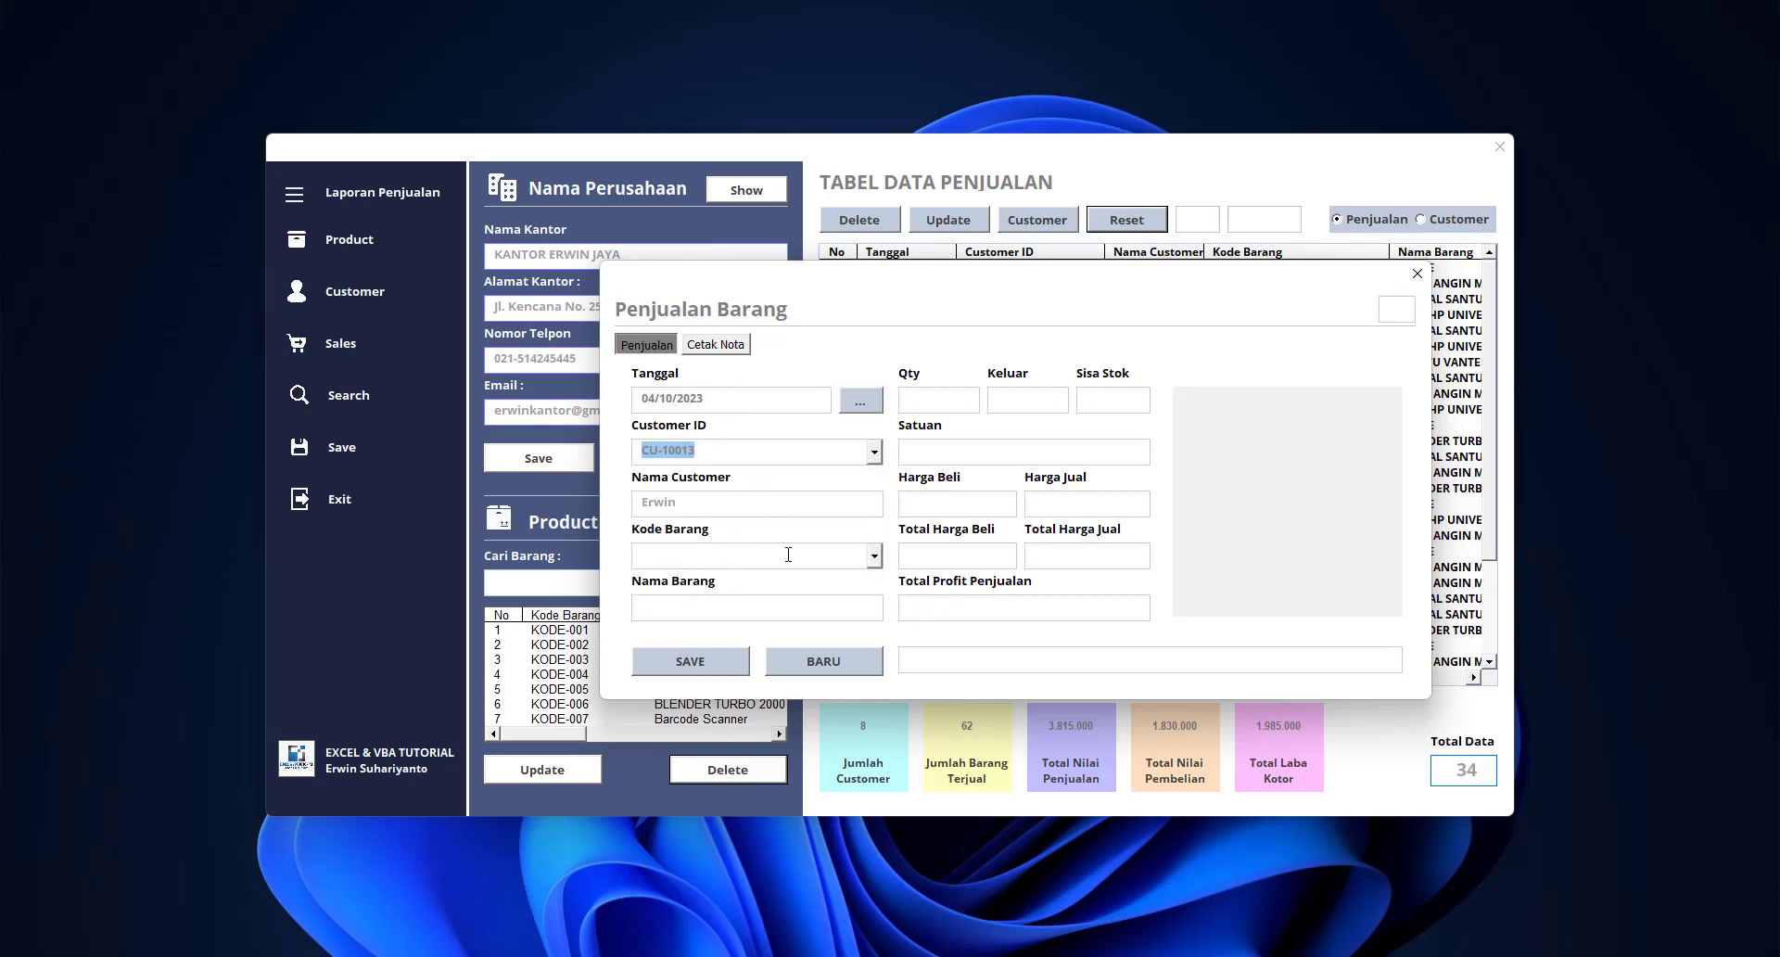
Save sales of 2 HODIE (KODE-001) and 3 SENDAL SANTUY (KODE-004)
left_click(874, 555)
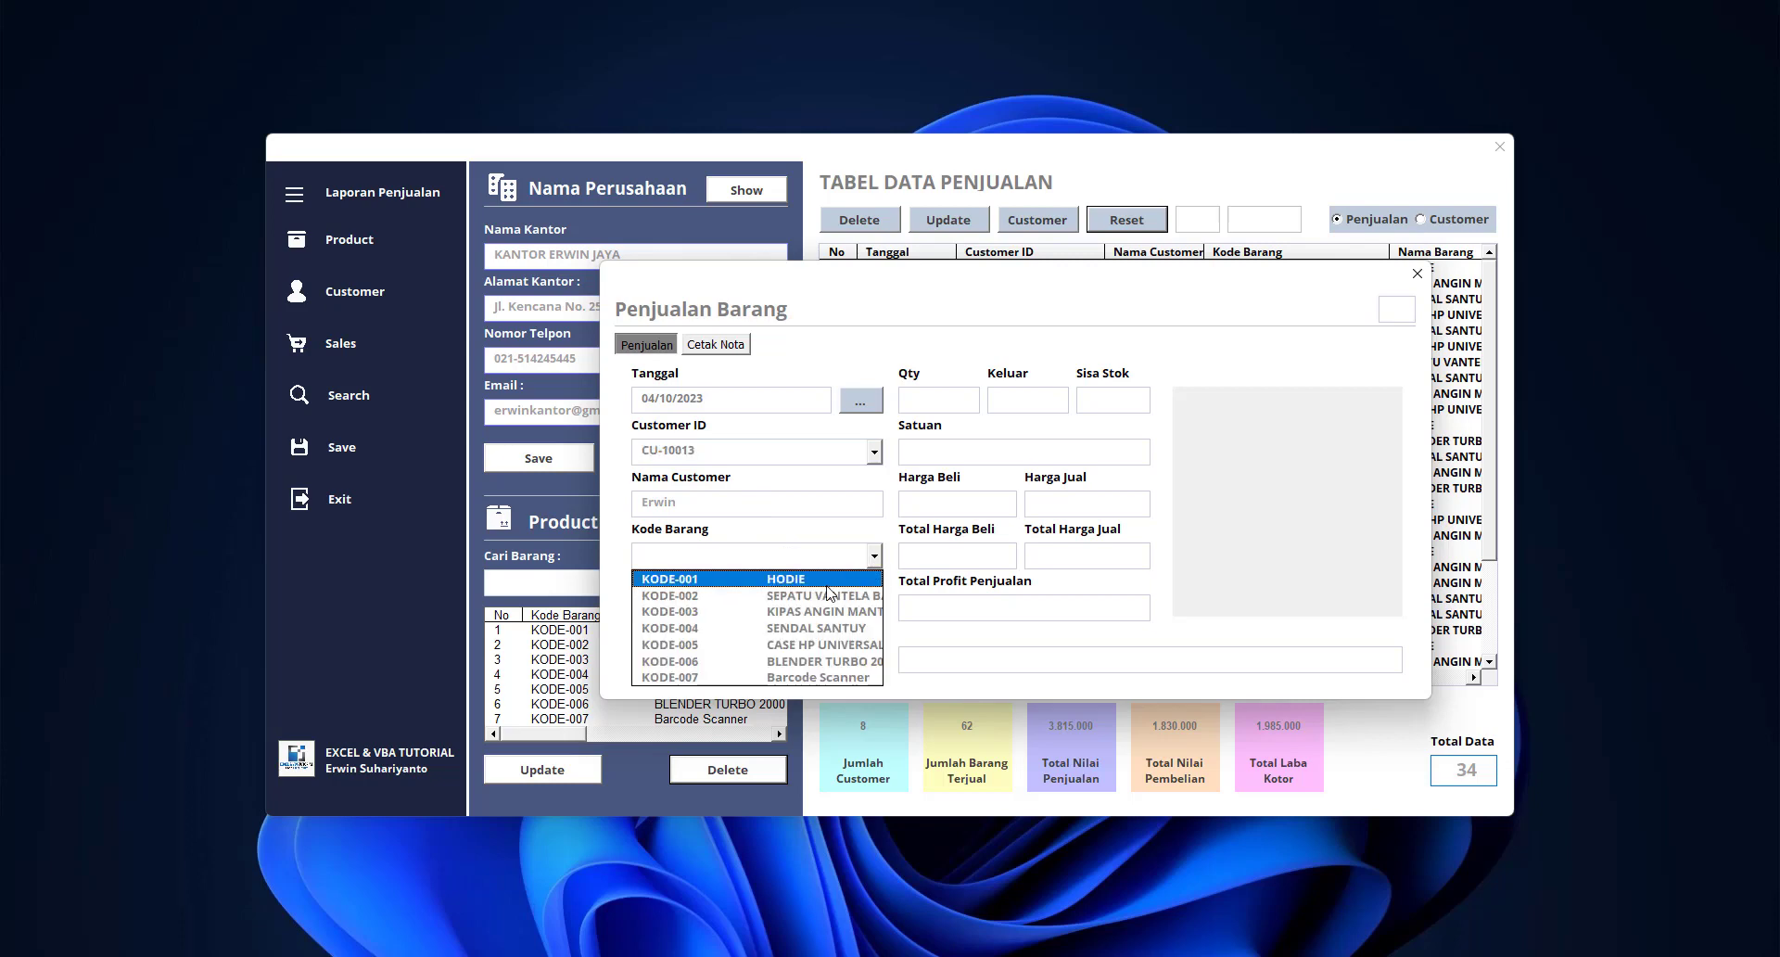
left_click(829, 579)
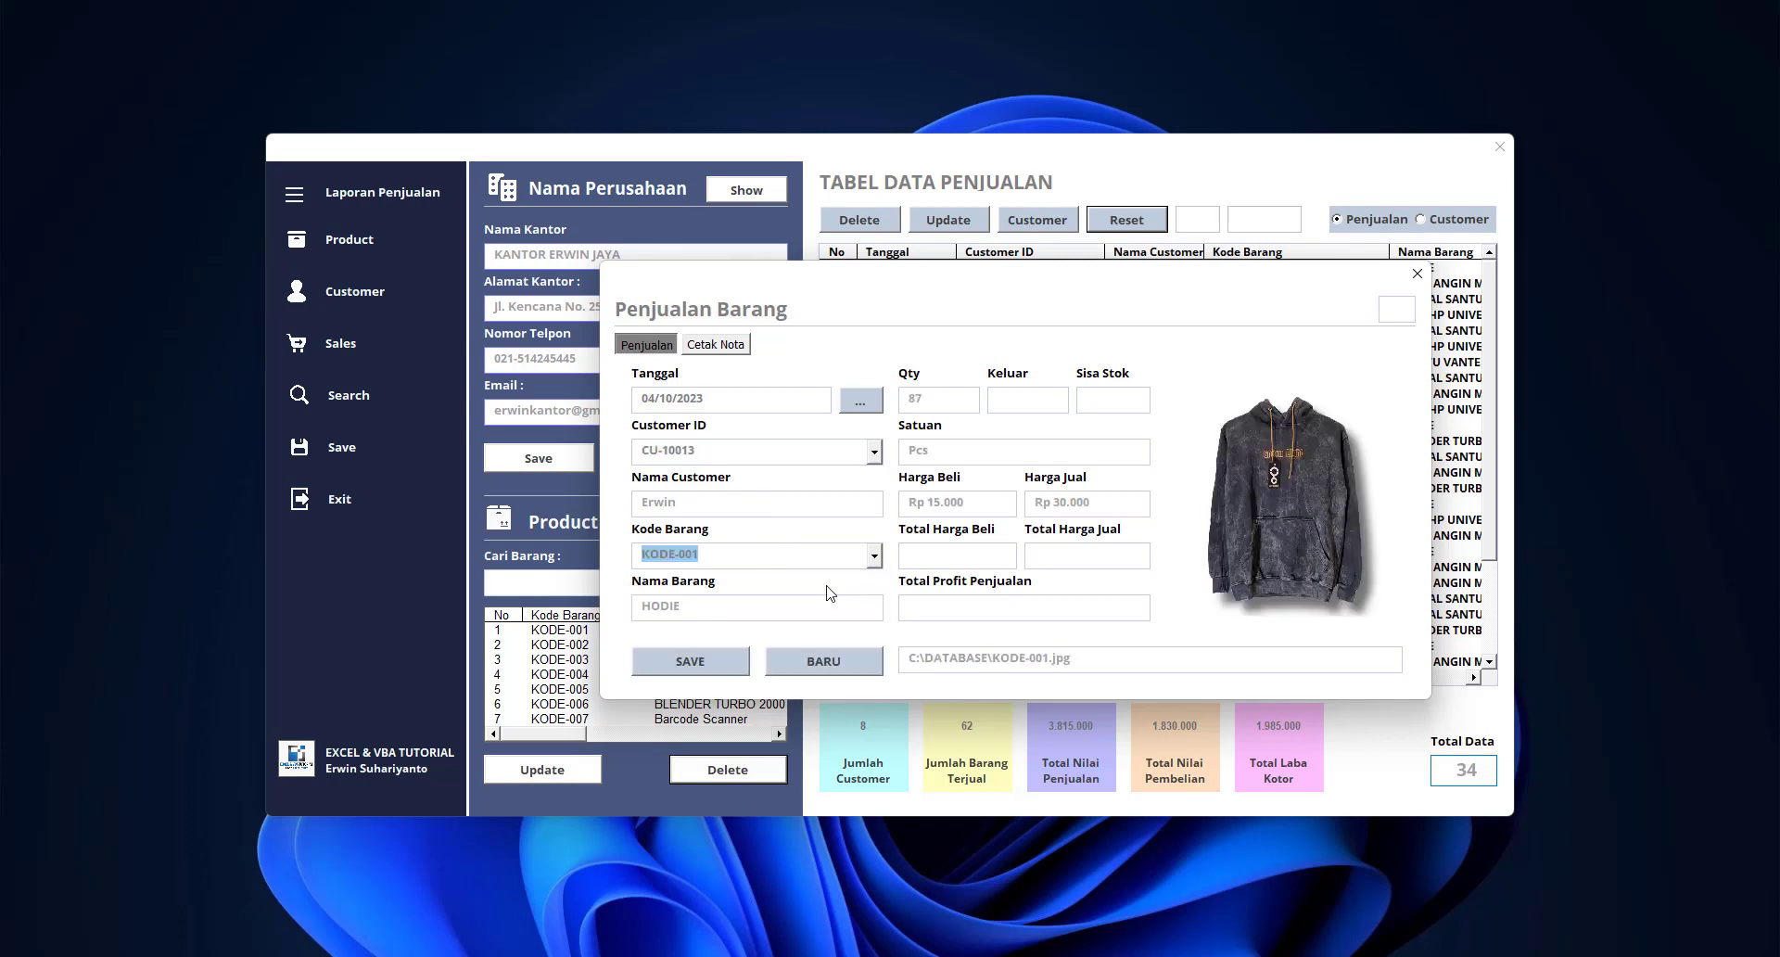
left_click(1032, 409)
type("2")
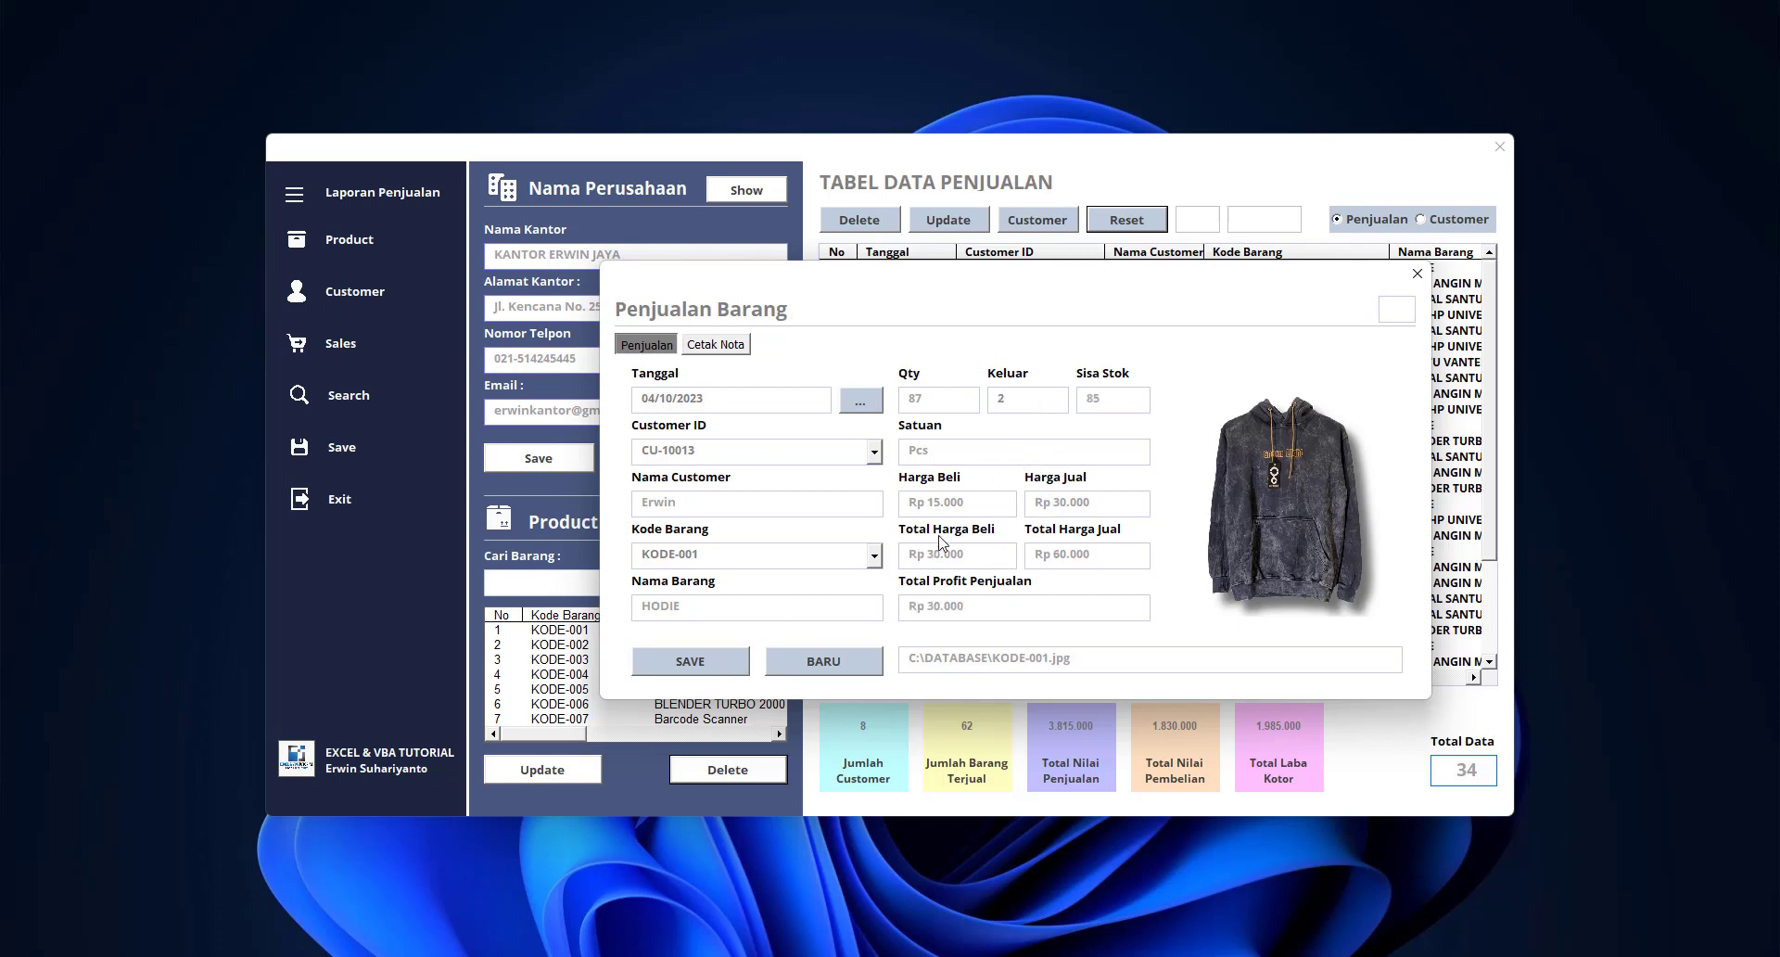
left_click(686, 662)
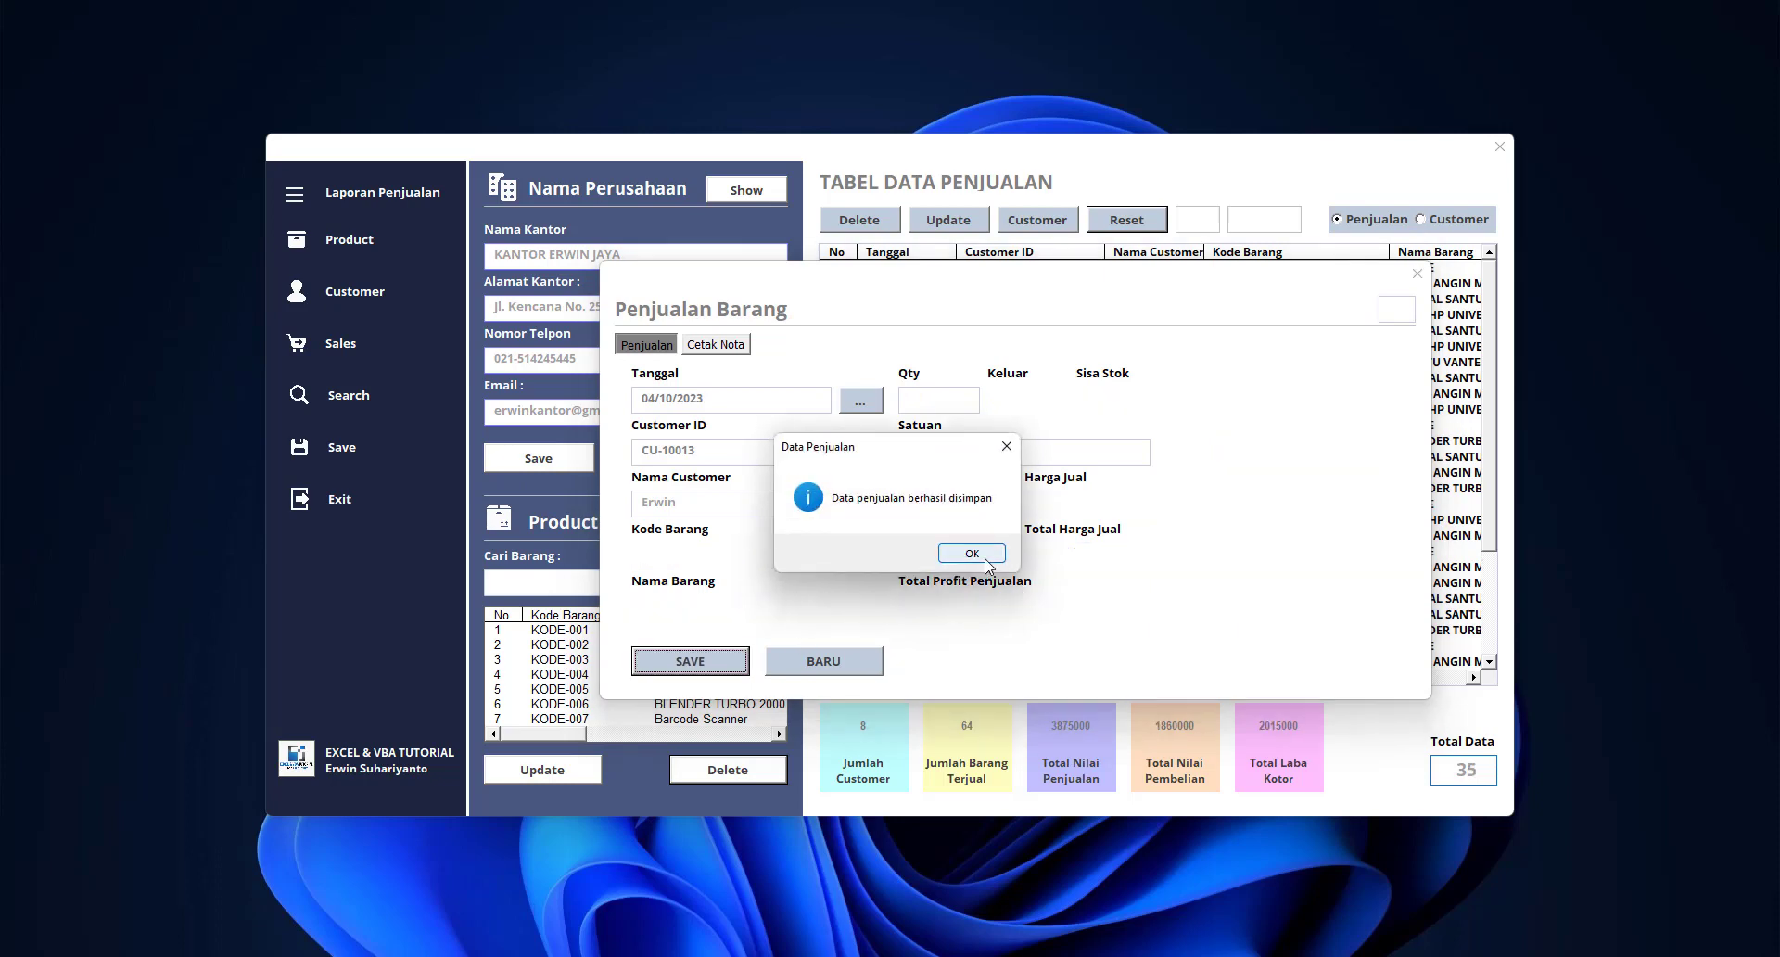
left_click(986, 560)
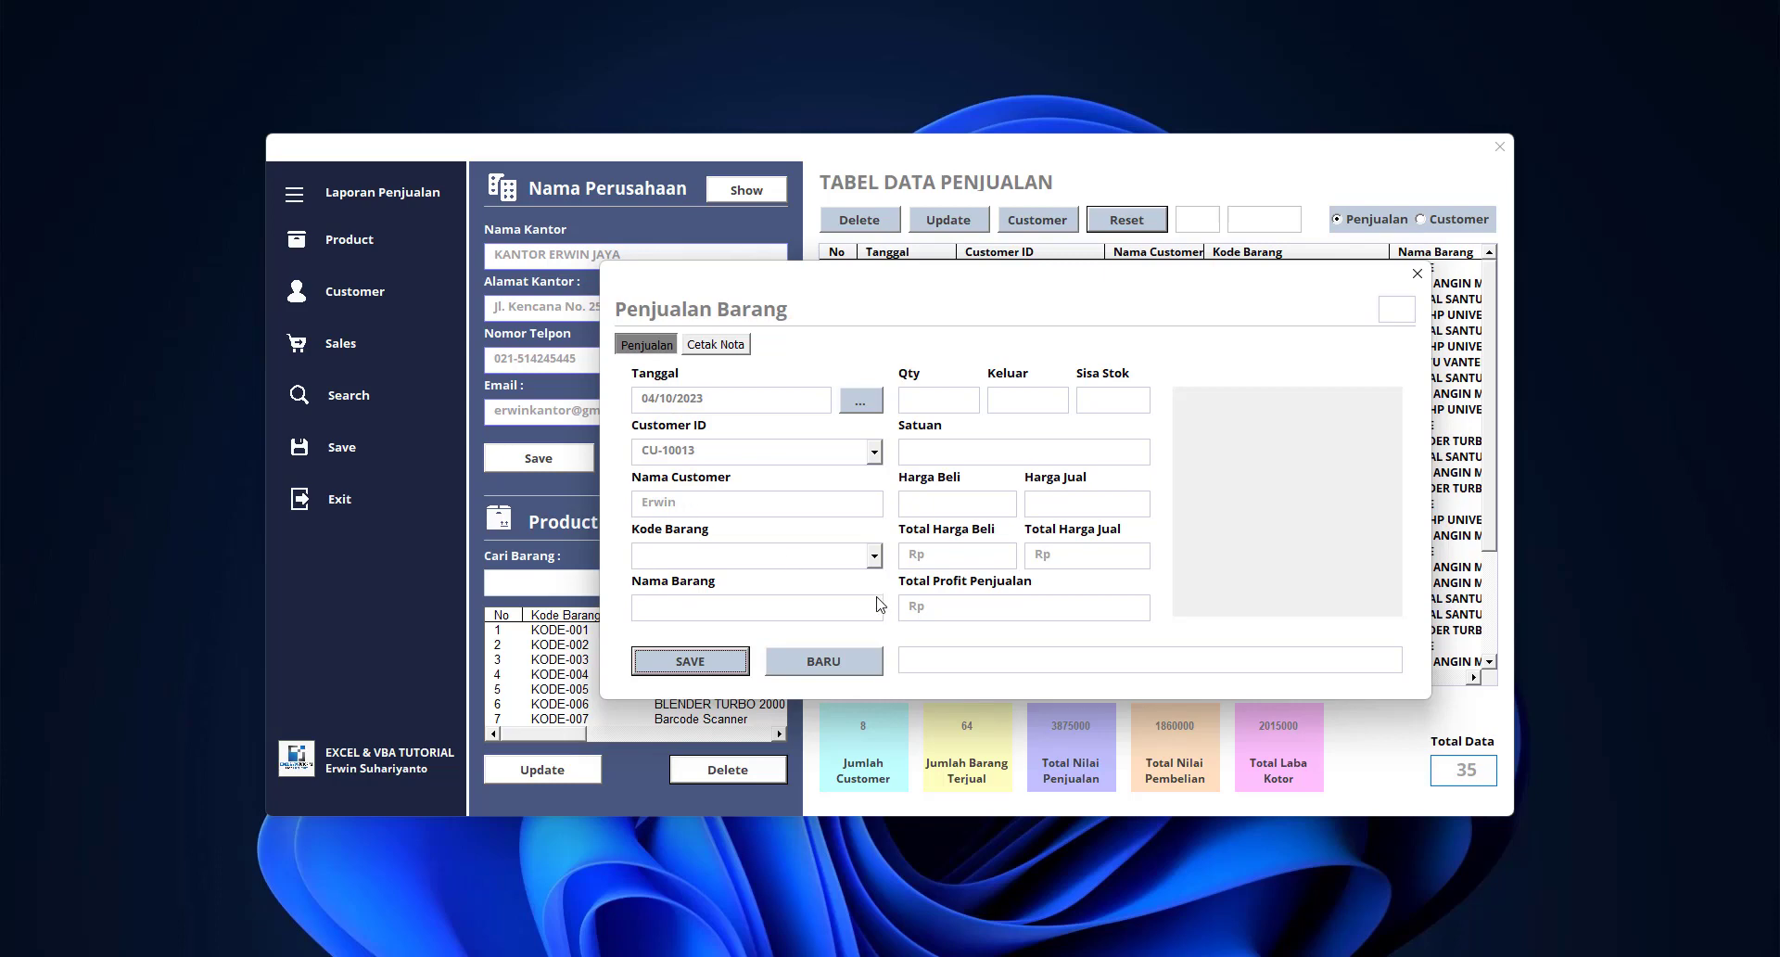
left_click(874, 555)
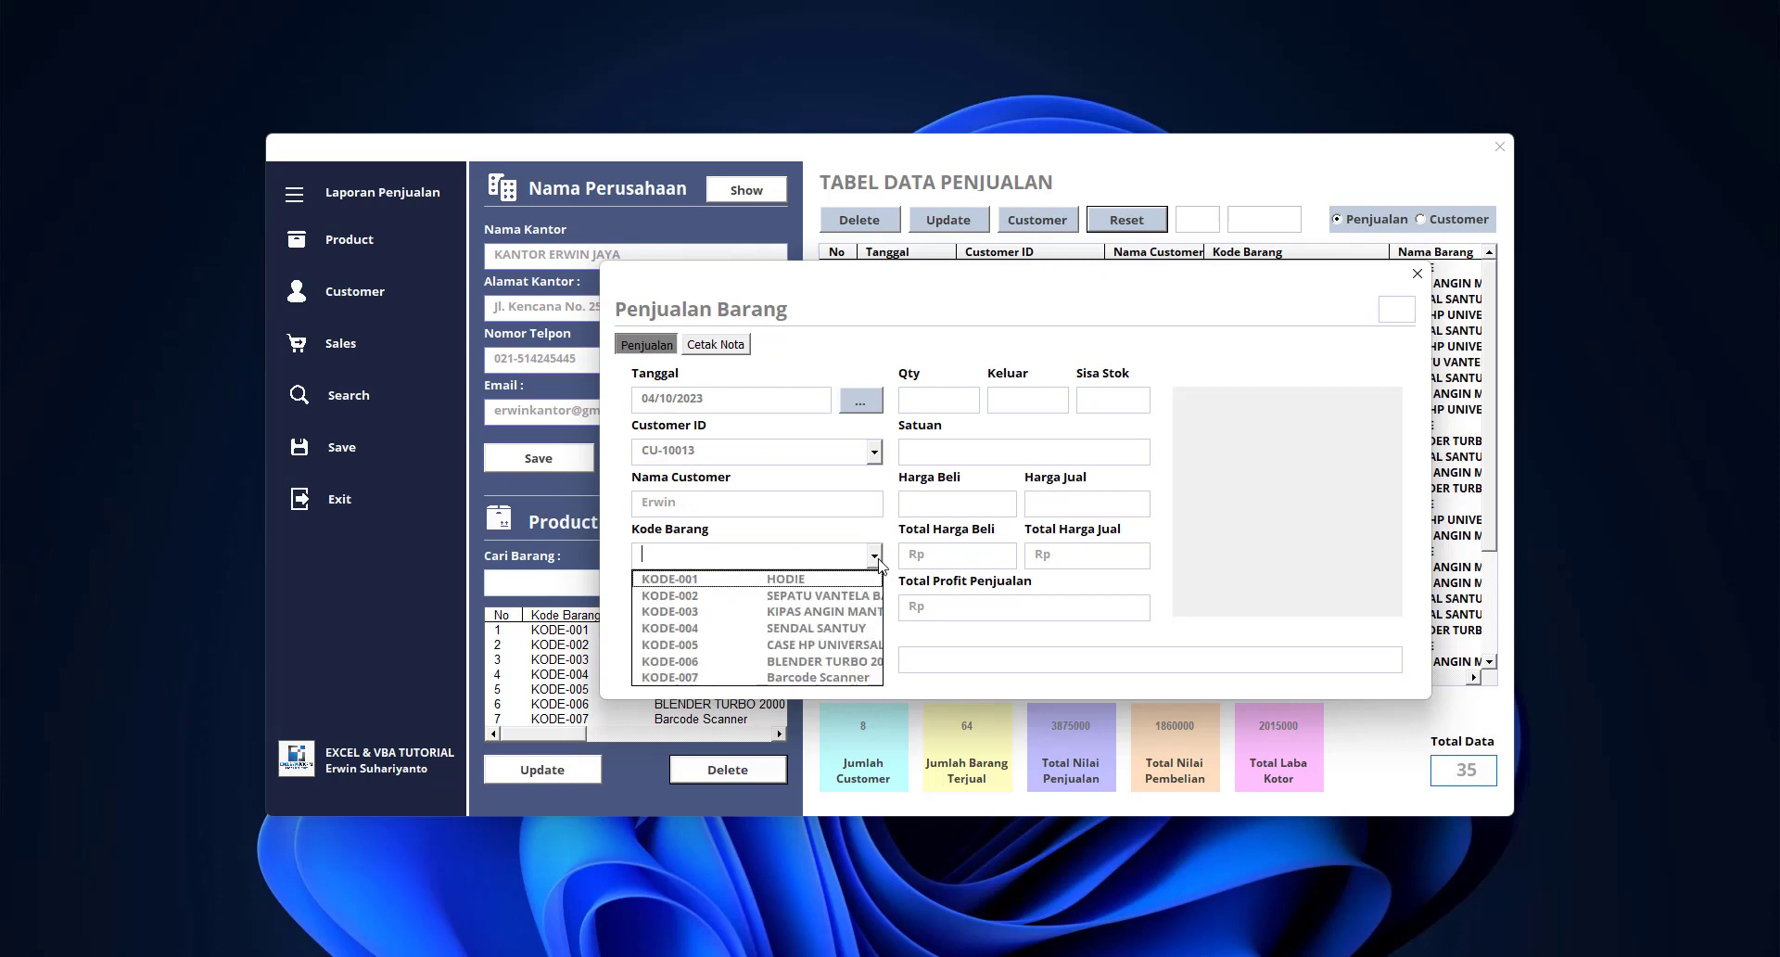
left_click(834, 628)
left_click(1035, 399)
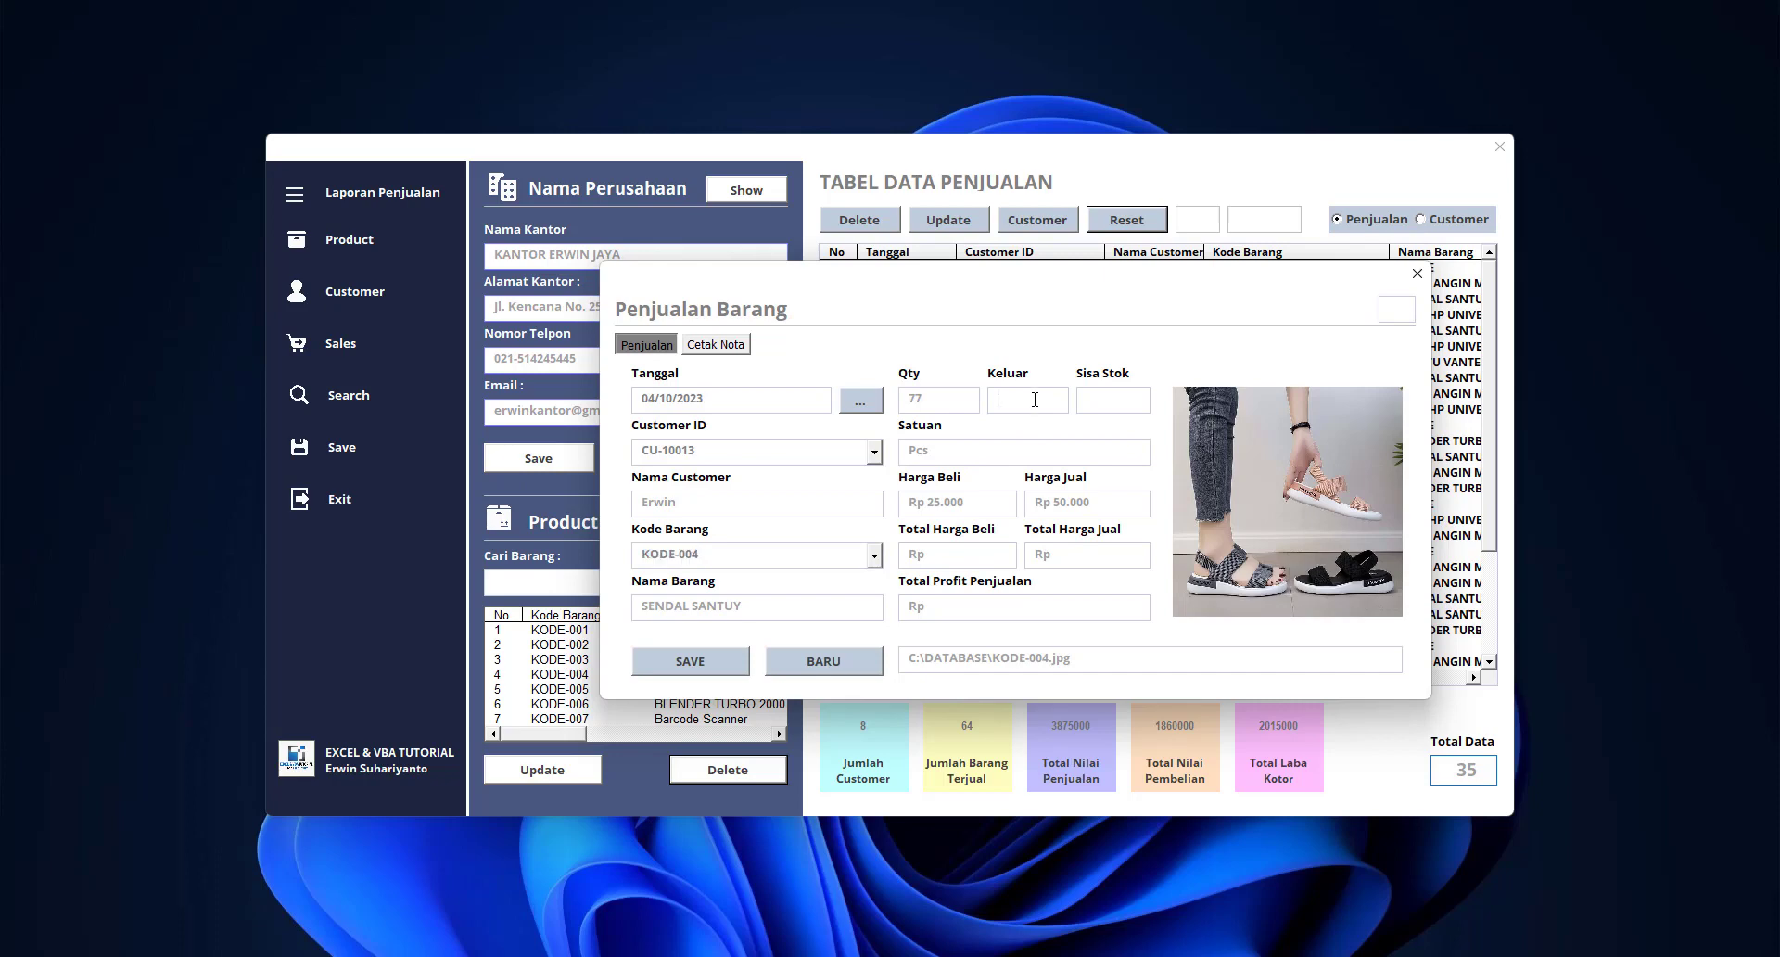
type("3")
left_click(690, 661)
left_click(969, 558)
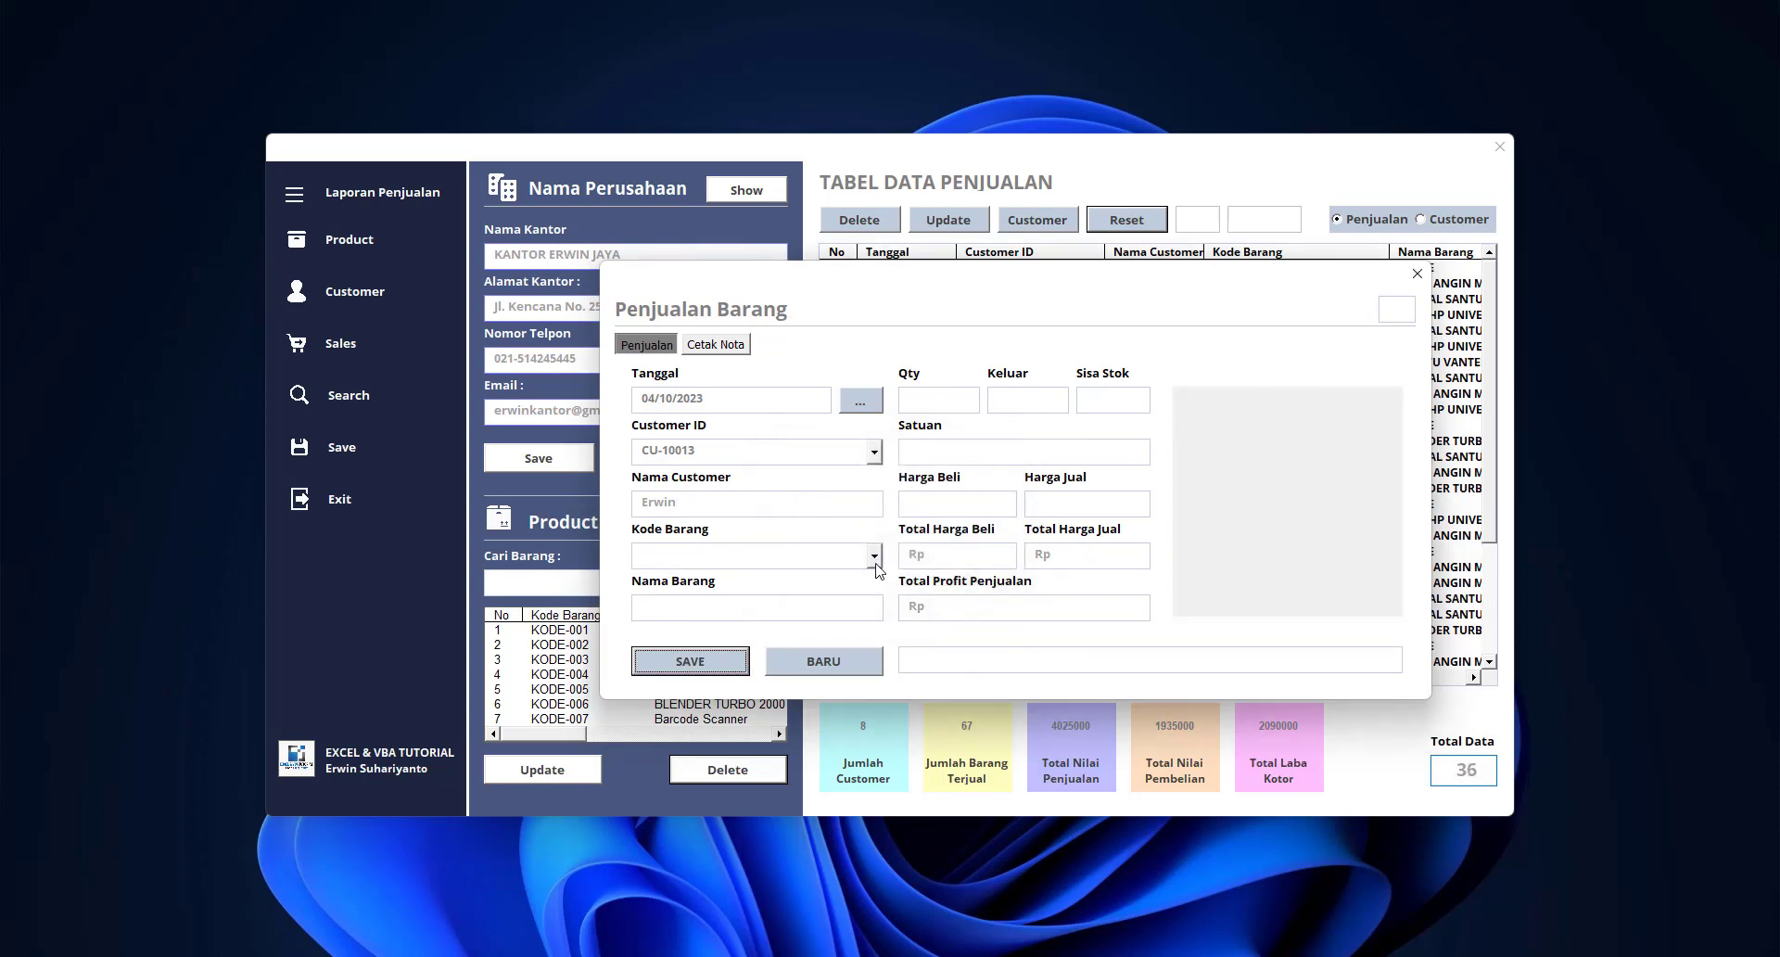
Save sales of 1 Barcode Scanner (KODE-007) and 5 CASE HP UNIVERSAL (KODE-005)
left_click(874, 555)
left_click(815, 678)
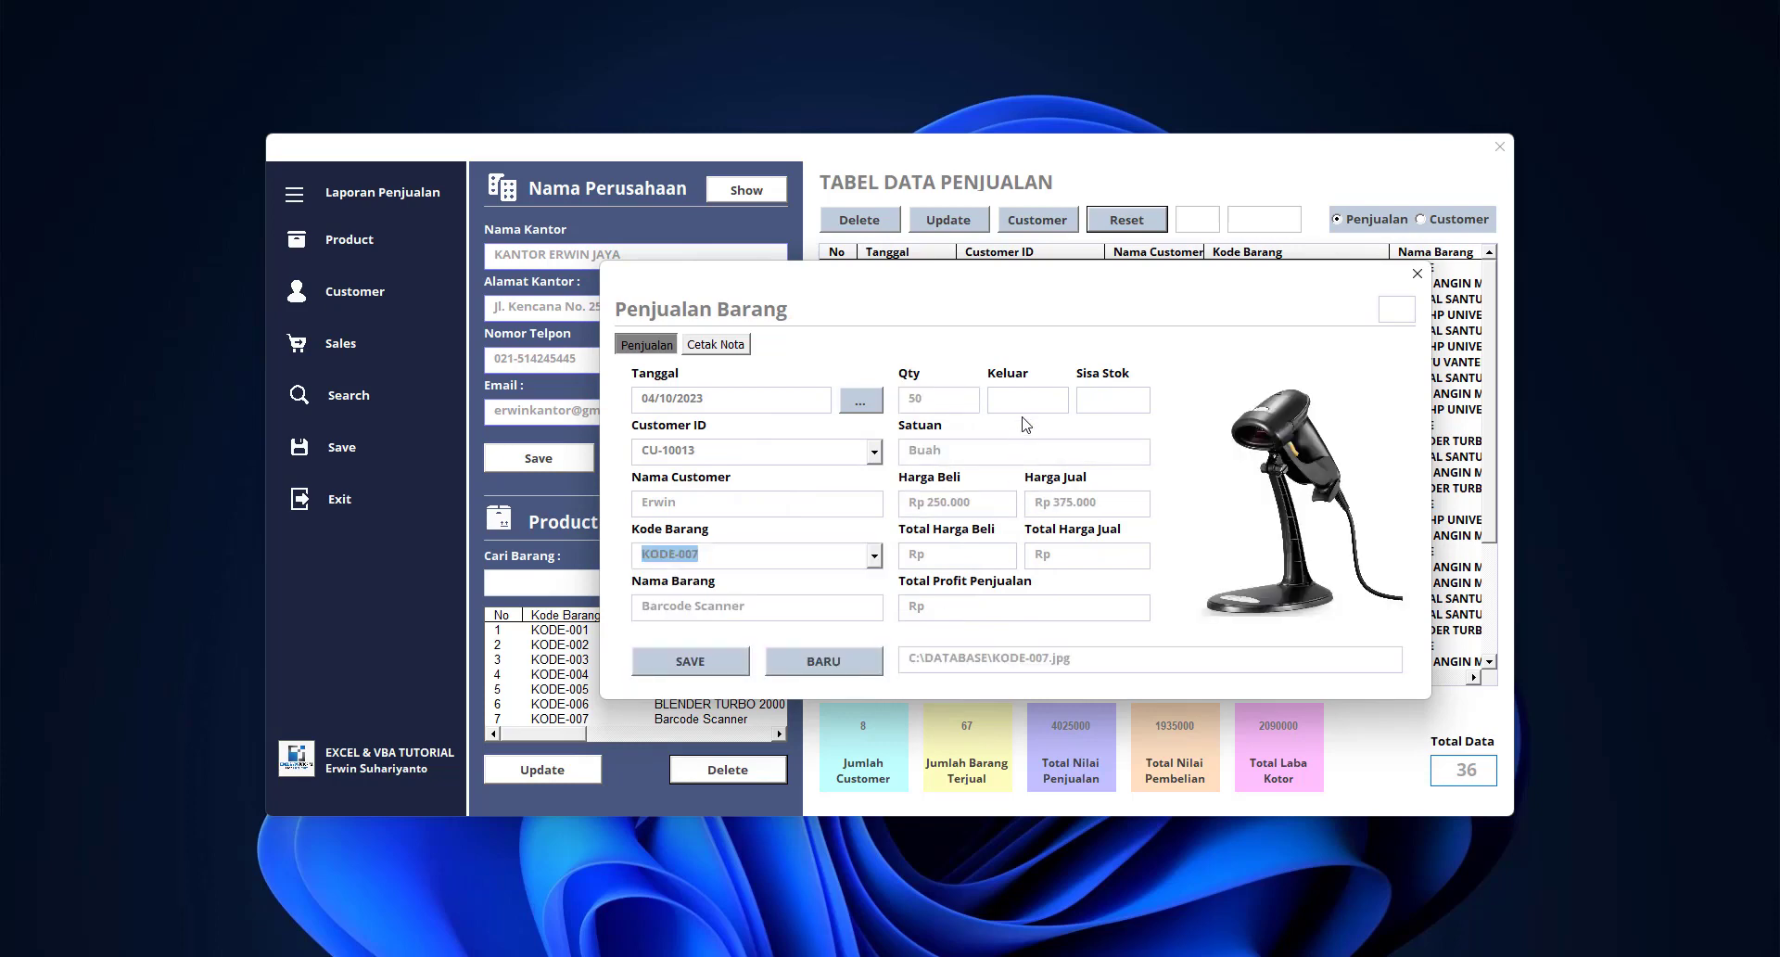
left_click(1022, 401)
type("1")
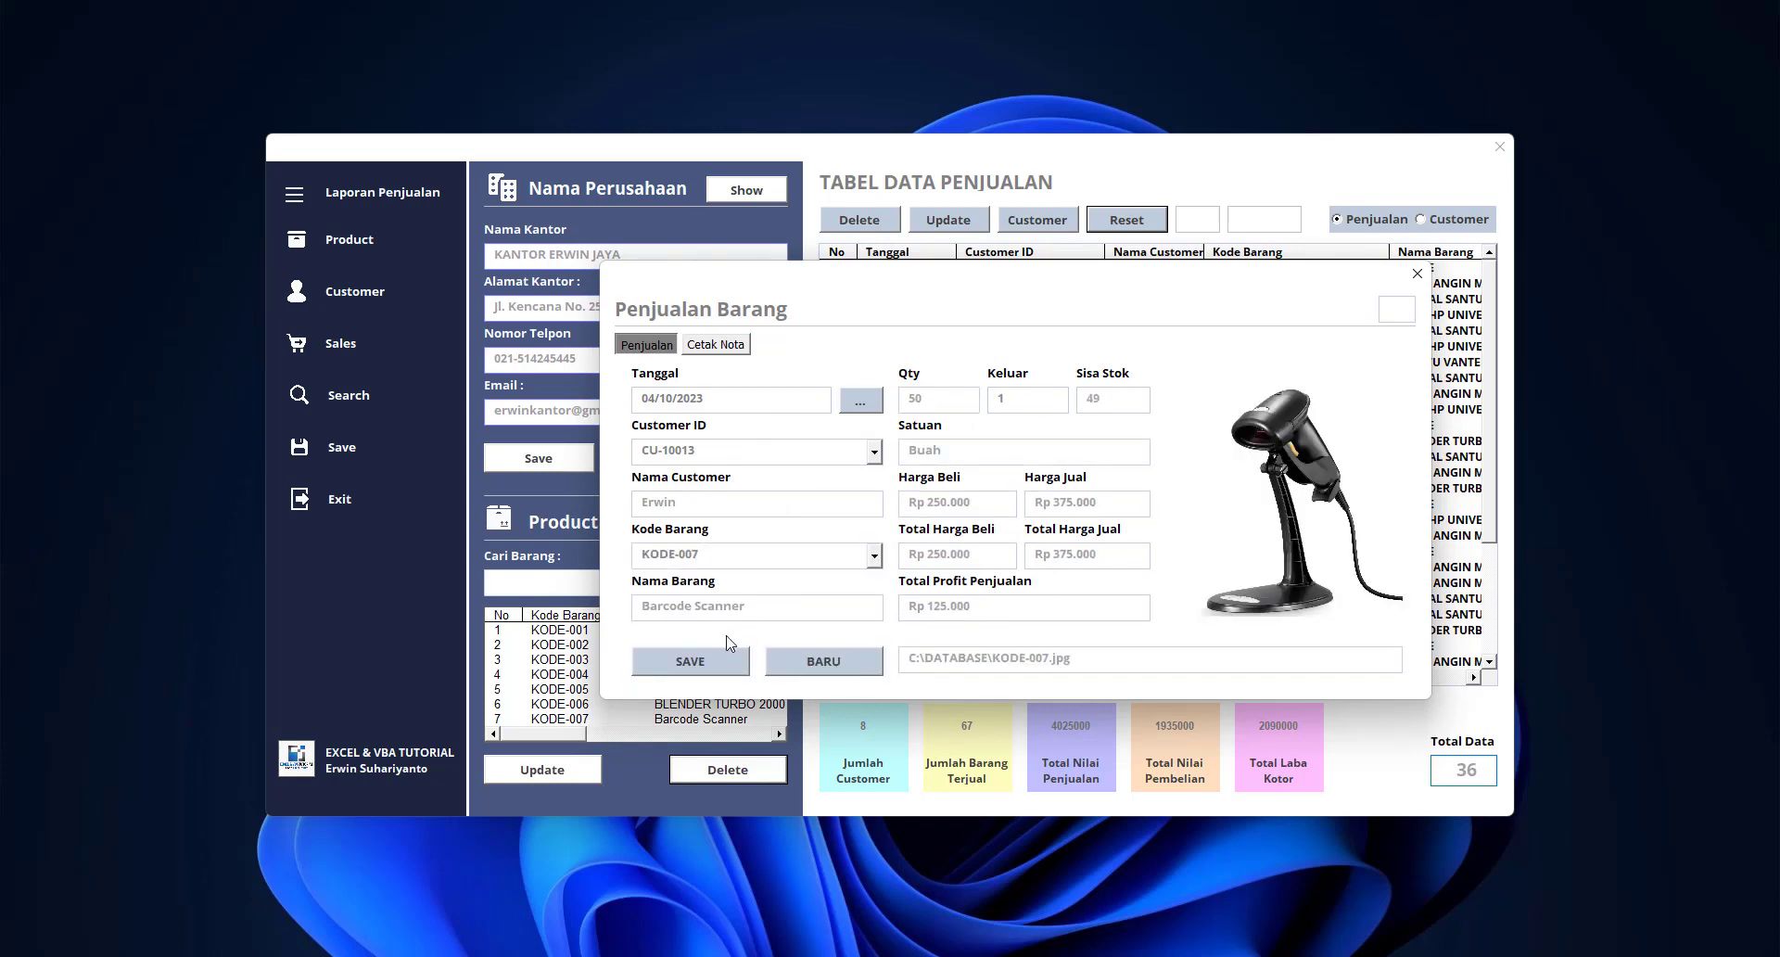
left_click(701, 654)
left_click(995, 556)
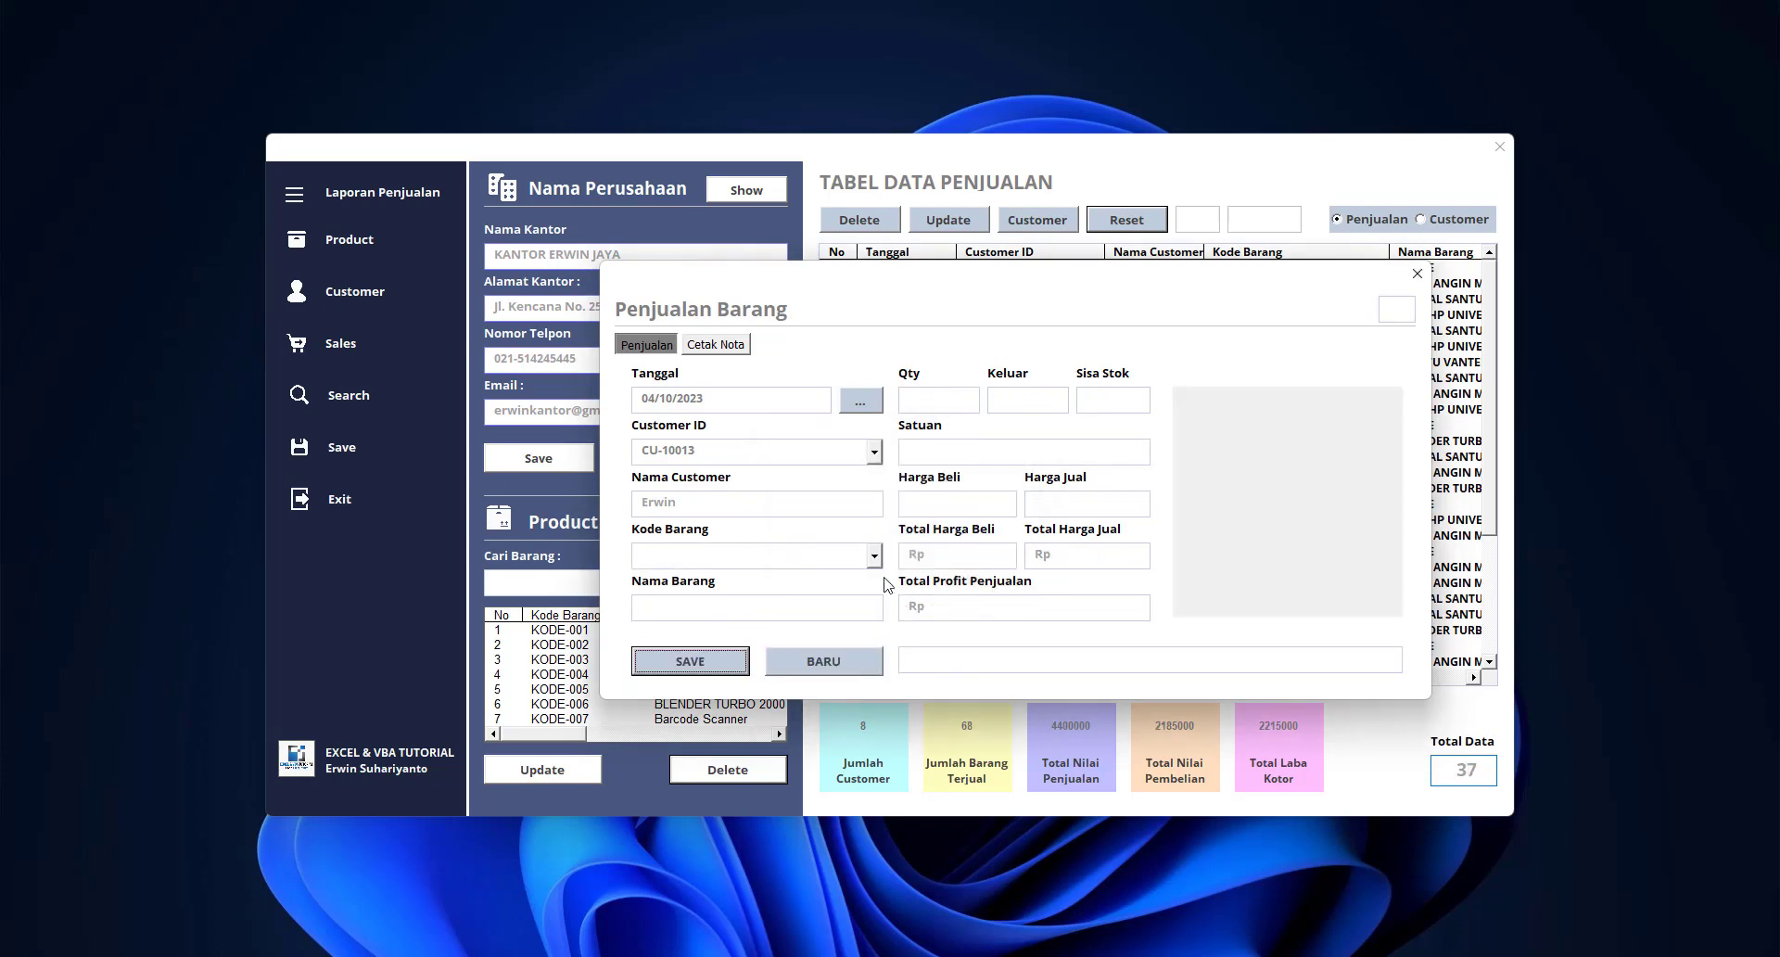
left_click(874, 555)
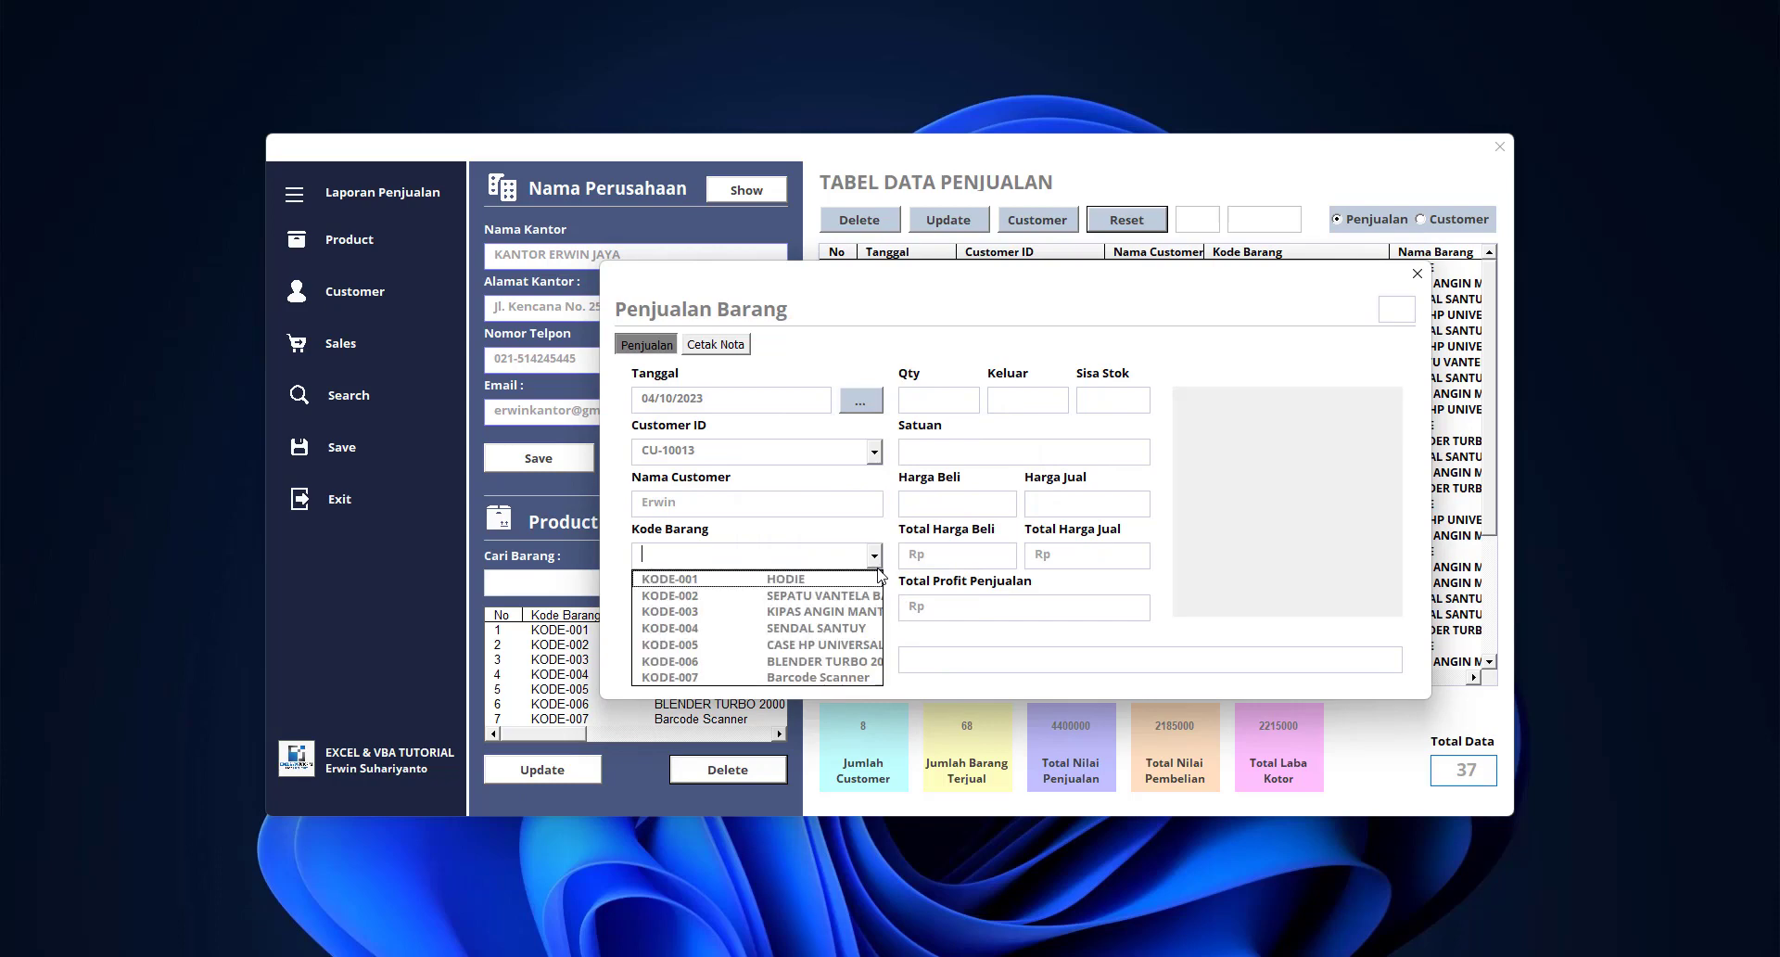
left_click(822, 646)
left_click(1024, 397)
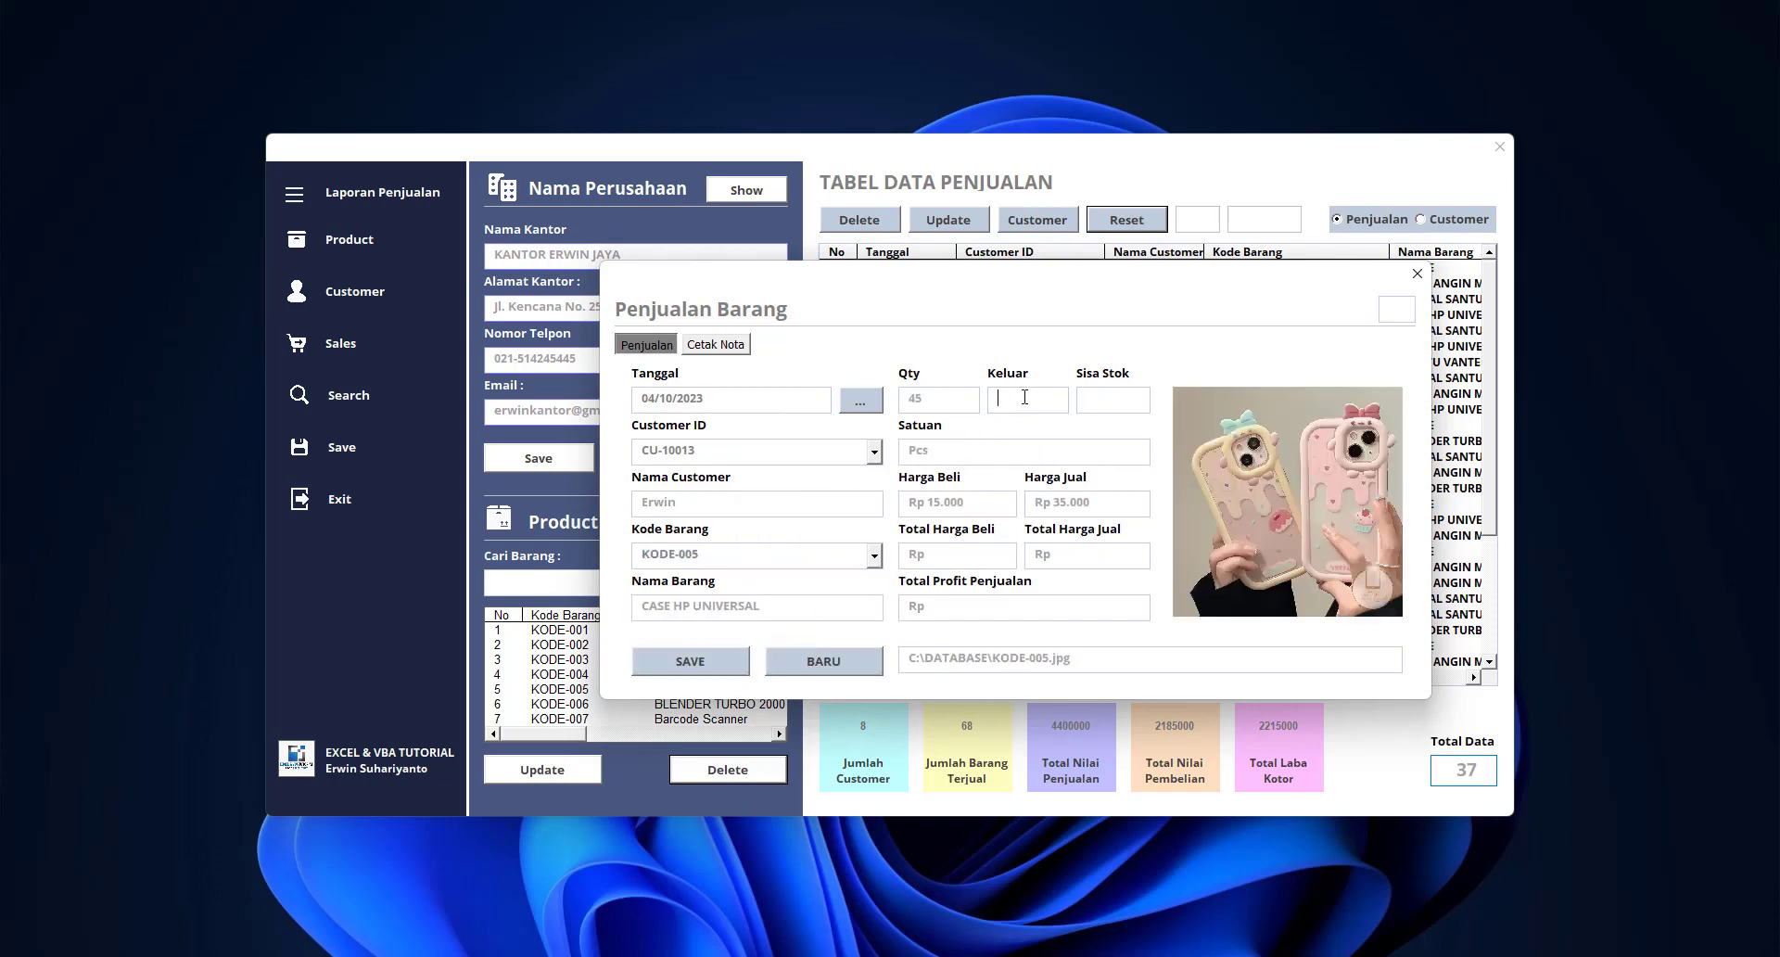
type("5")
left_click(718, 657)
left_click(964, 548)
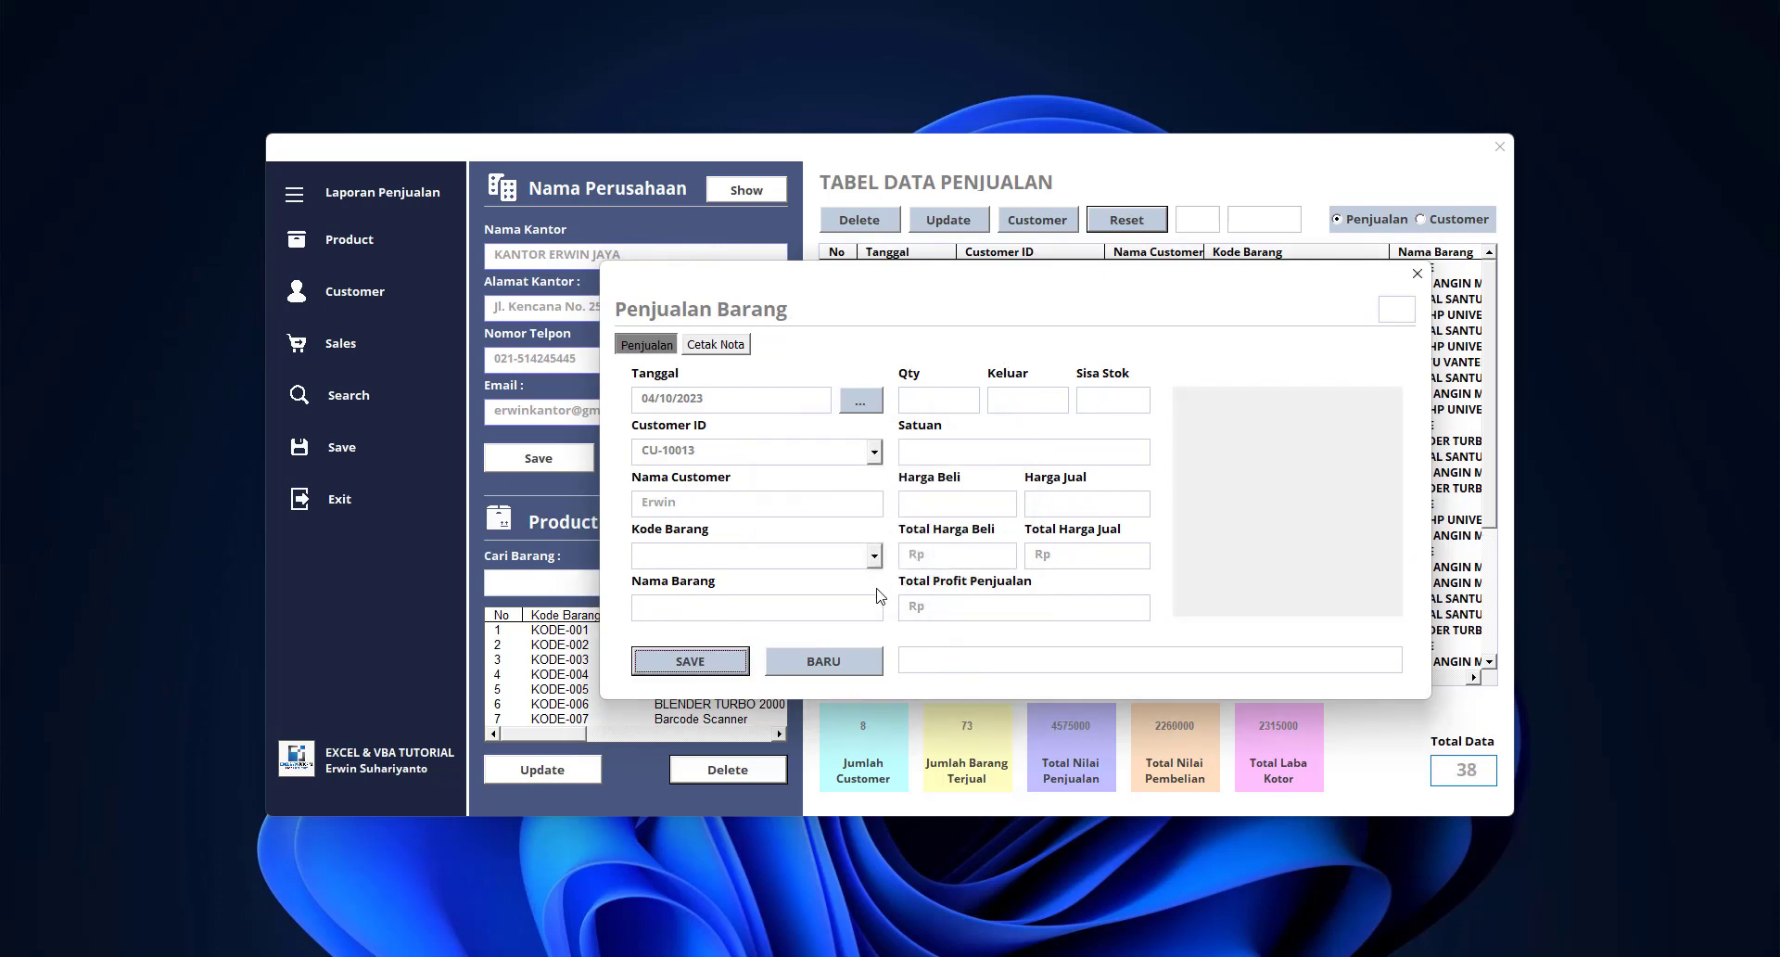
Save a sale of 2 BLENDER TURBO 2000 (KODE-006) and bring up the Cetak Nota invoice page
left_click(873, 556)
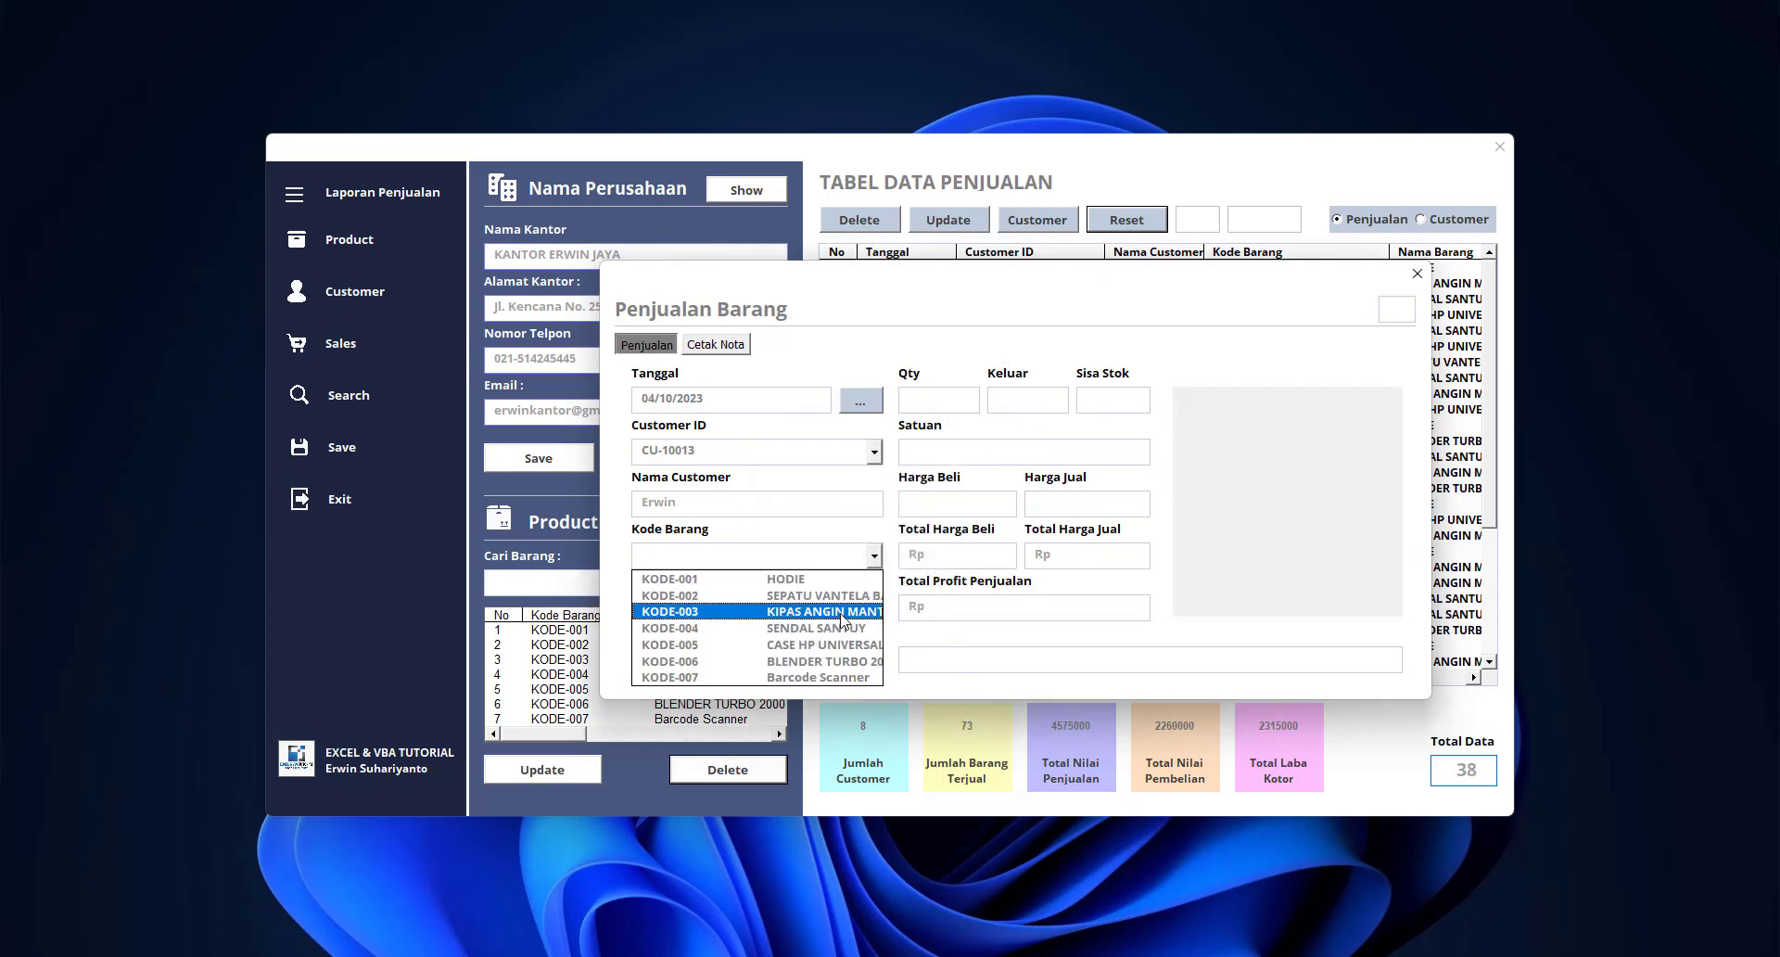
left_click(839, 661)
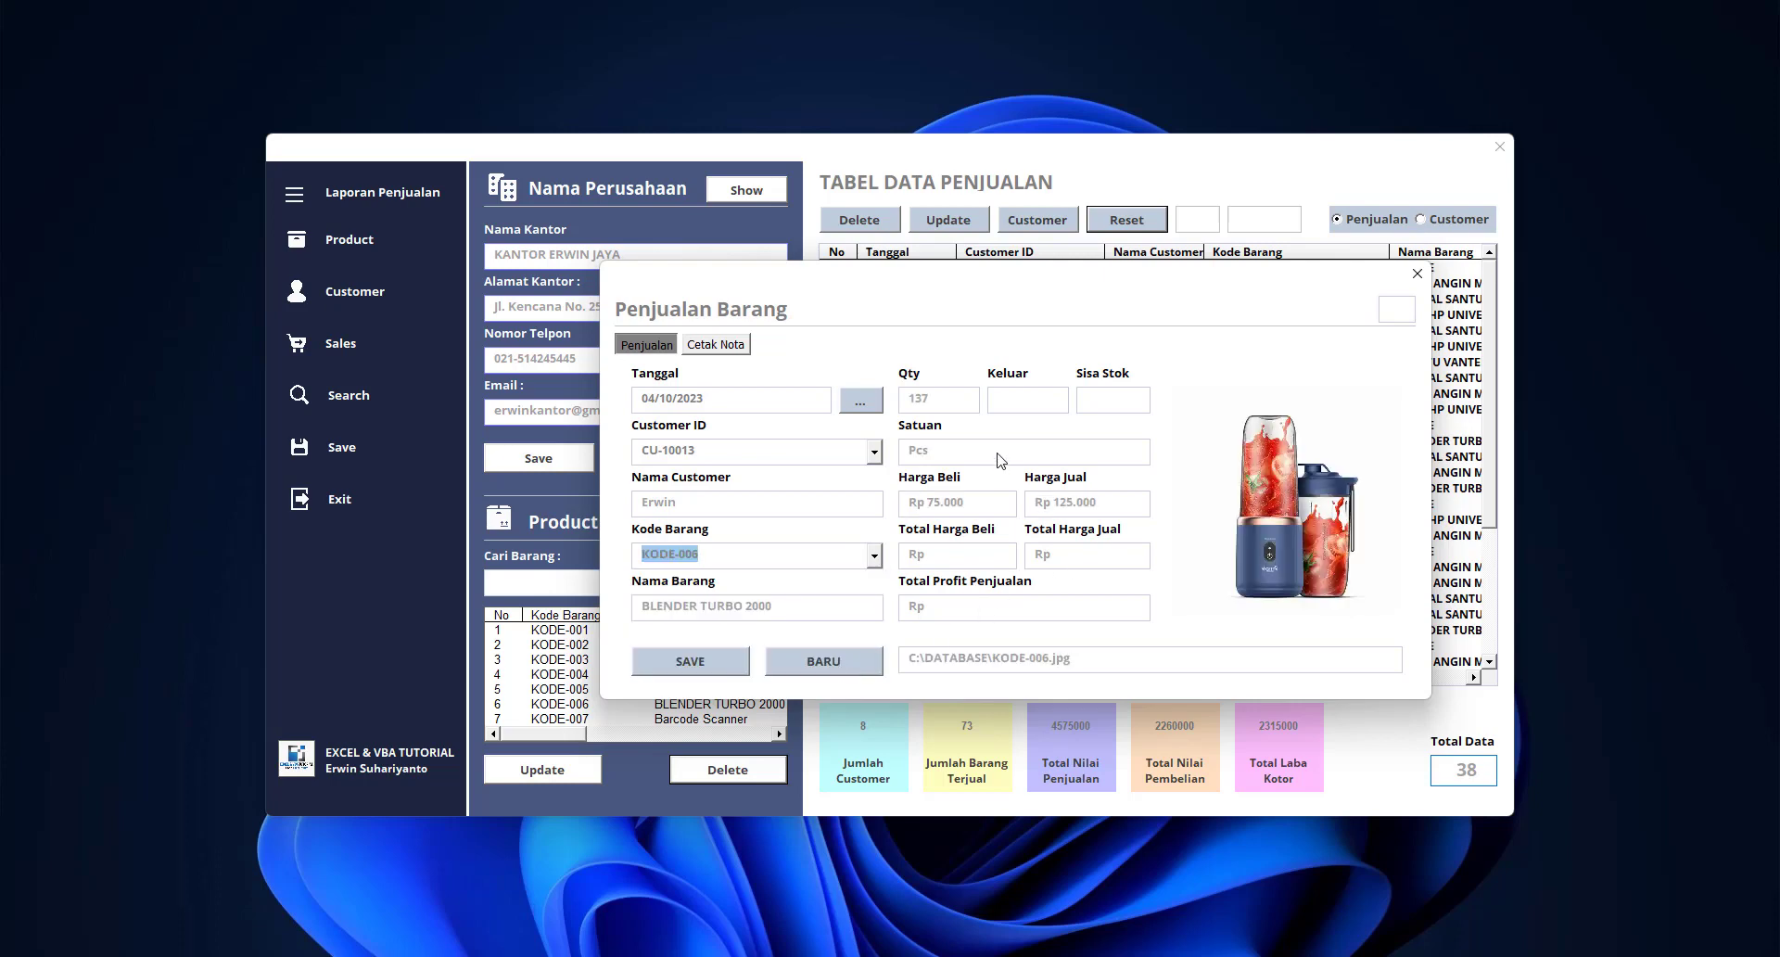
left_click(1031, 408)
type("2")
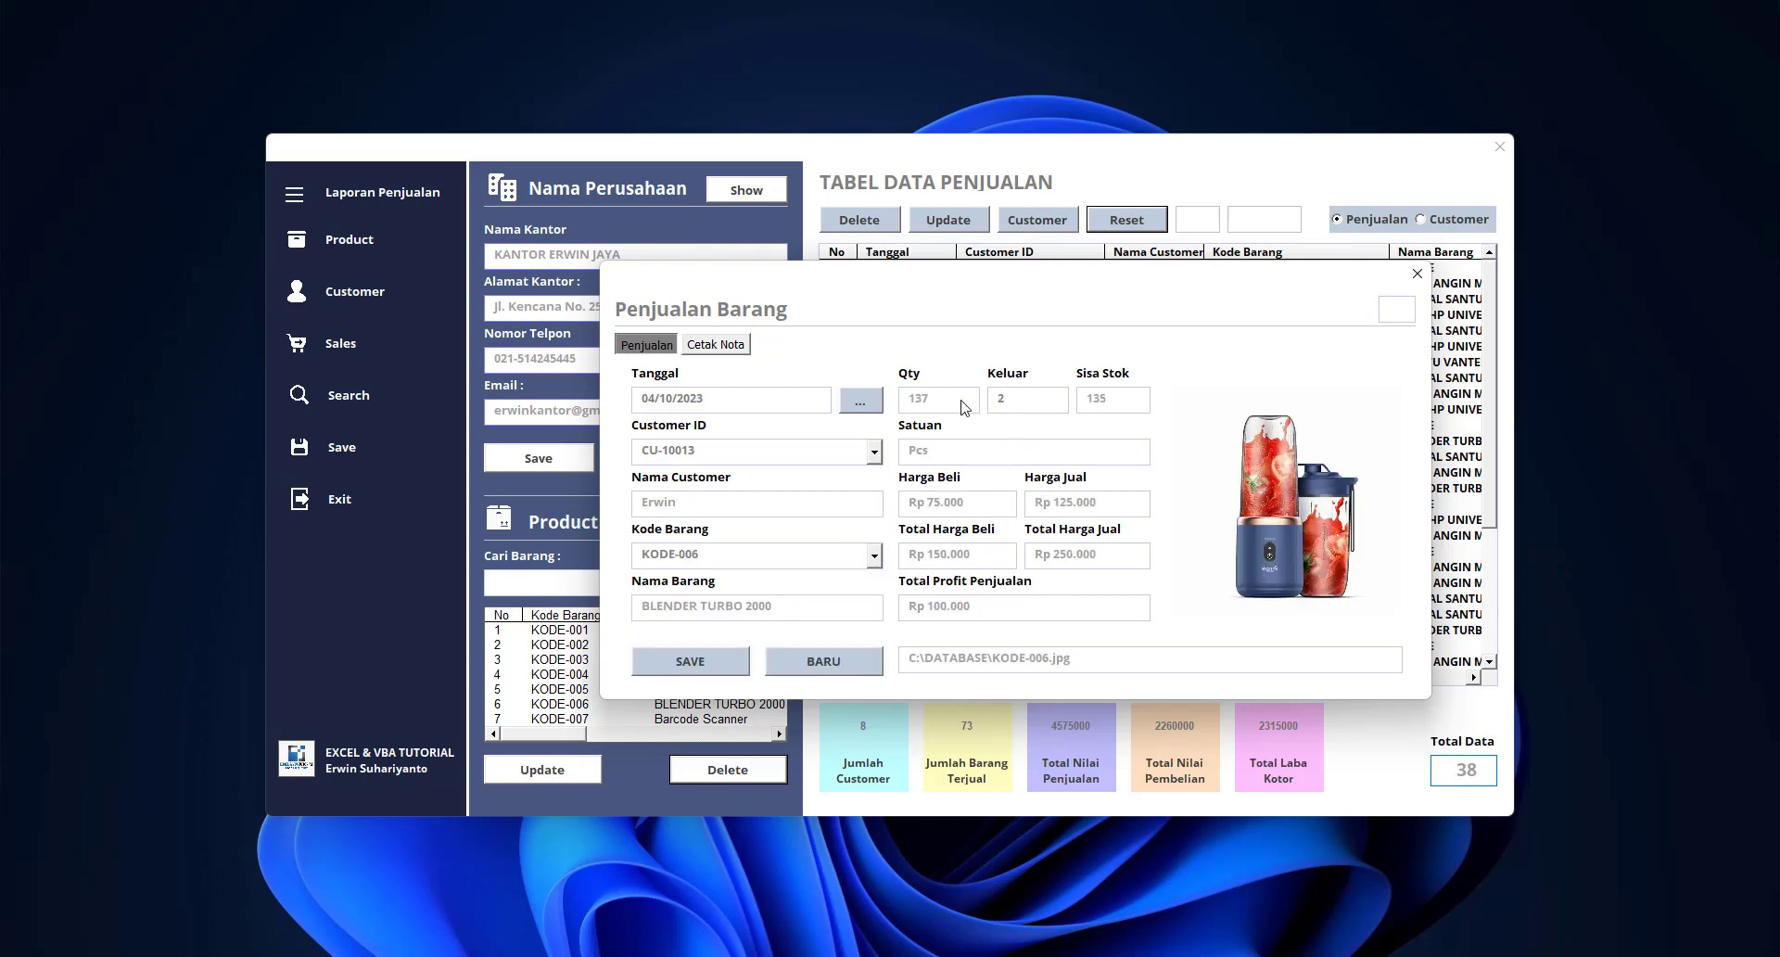
left_click(697, 661)
left_click(989, 555)
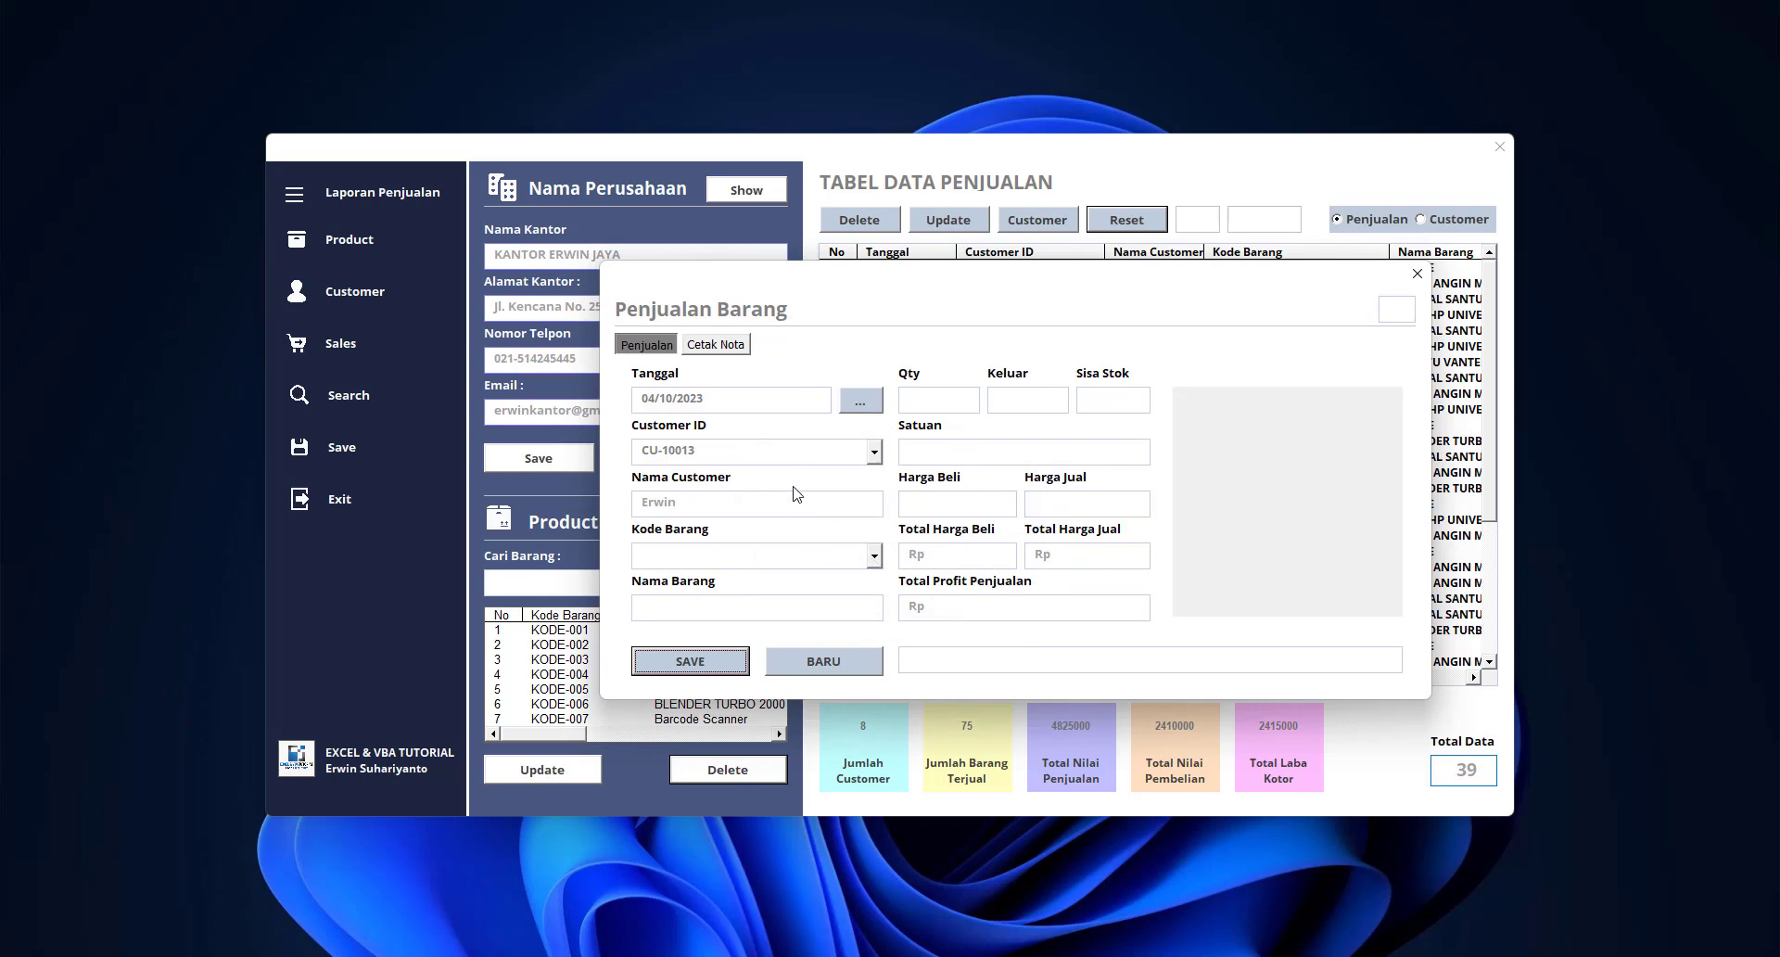
left_click(731, 347)
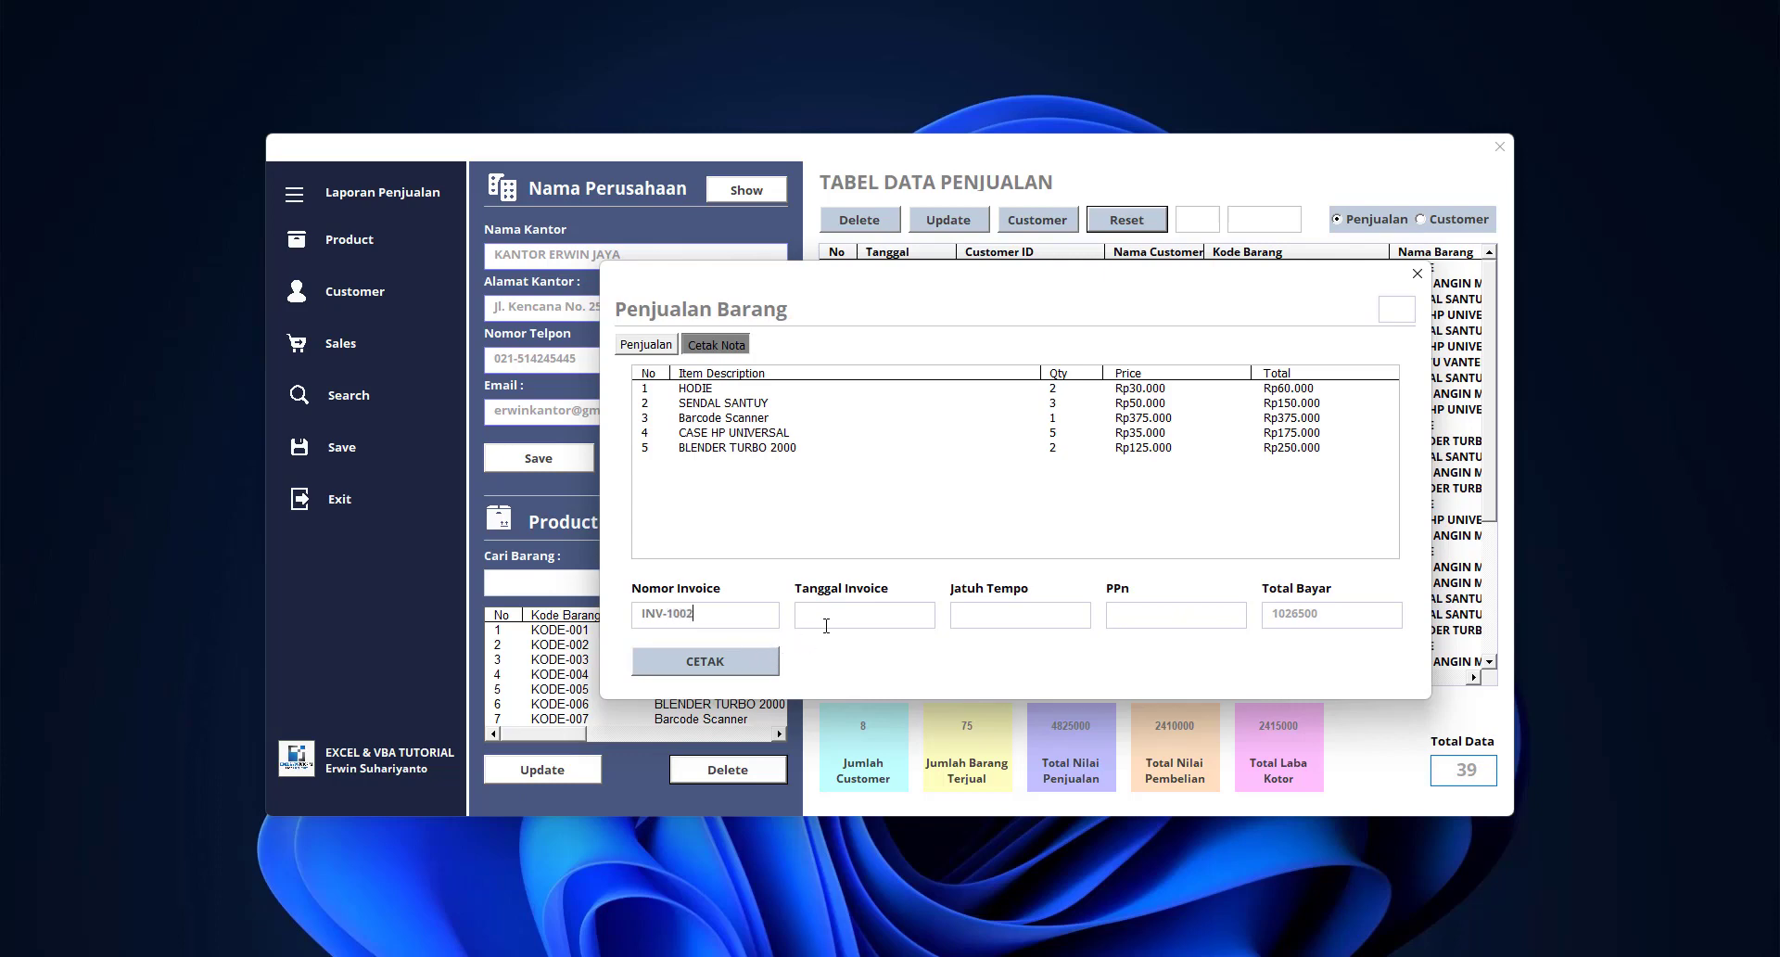
Enter invoice date 14/4/2023, due 14/5/2023 and 11% PPn, then print the invoice
type("14/")
type("11")
left_click(709, 664)
left_click(892, 552)
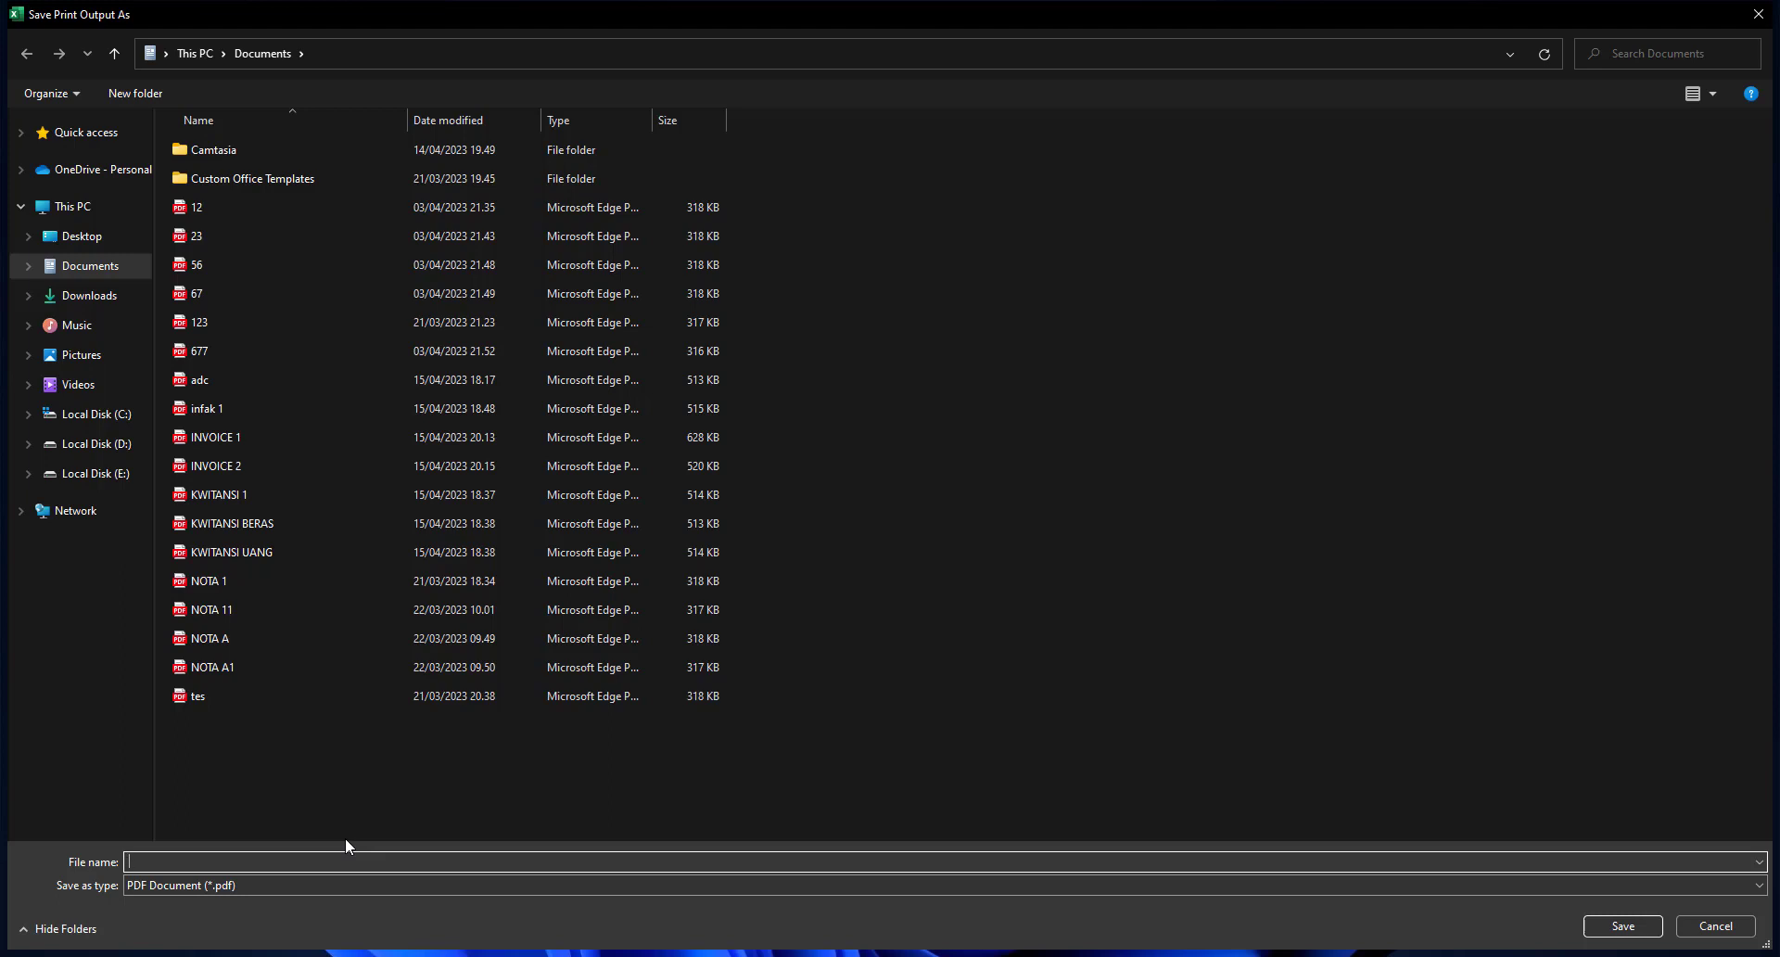
Save the invoice as INVOICE 3.pdf and open it from the Documents folder
type("INVOICE 3")
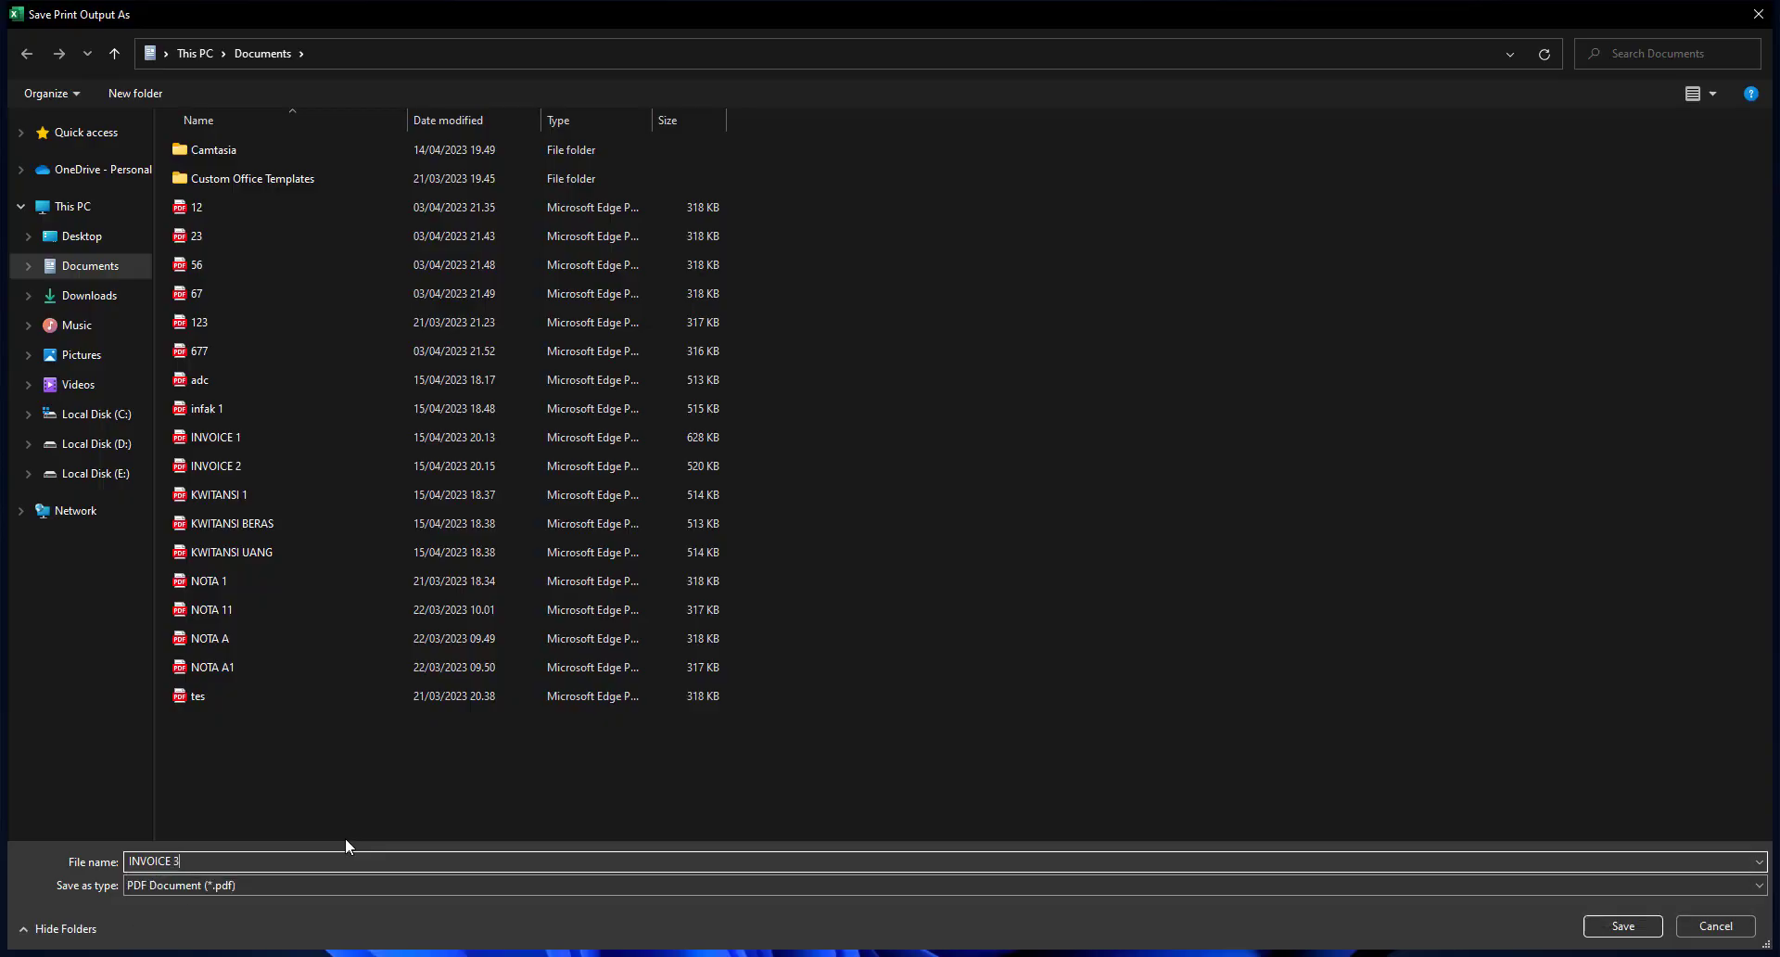
key("Return")
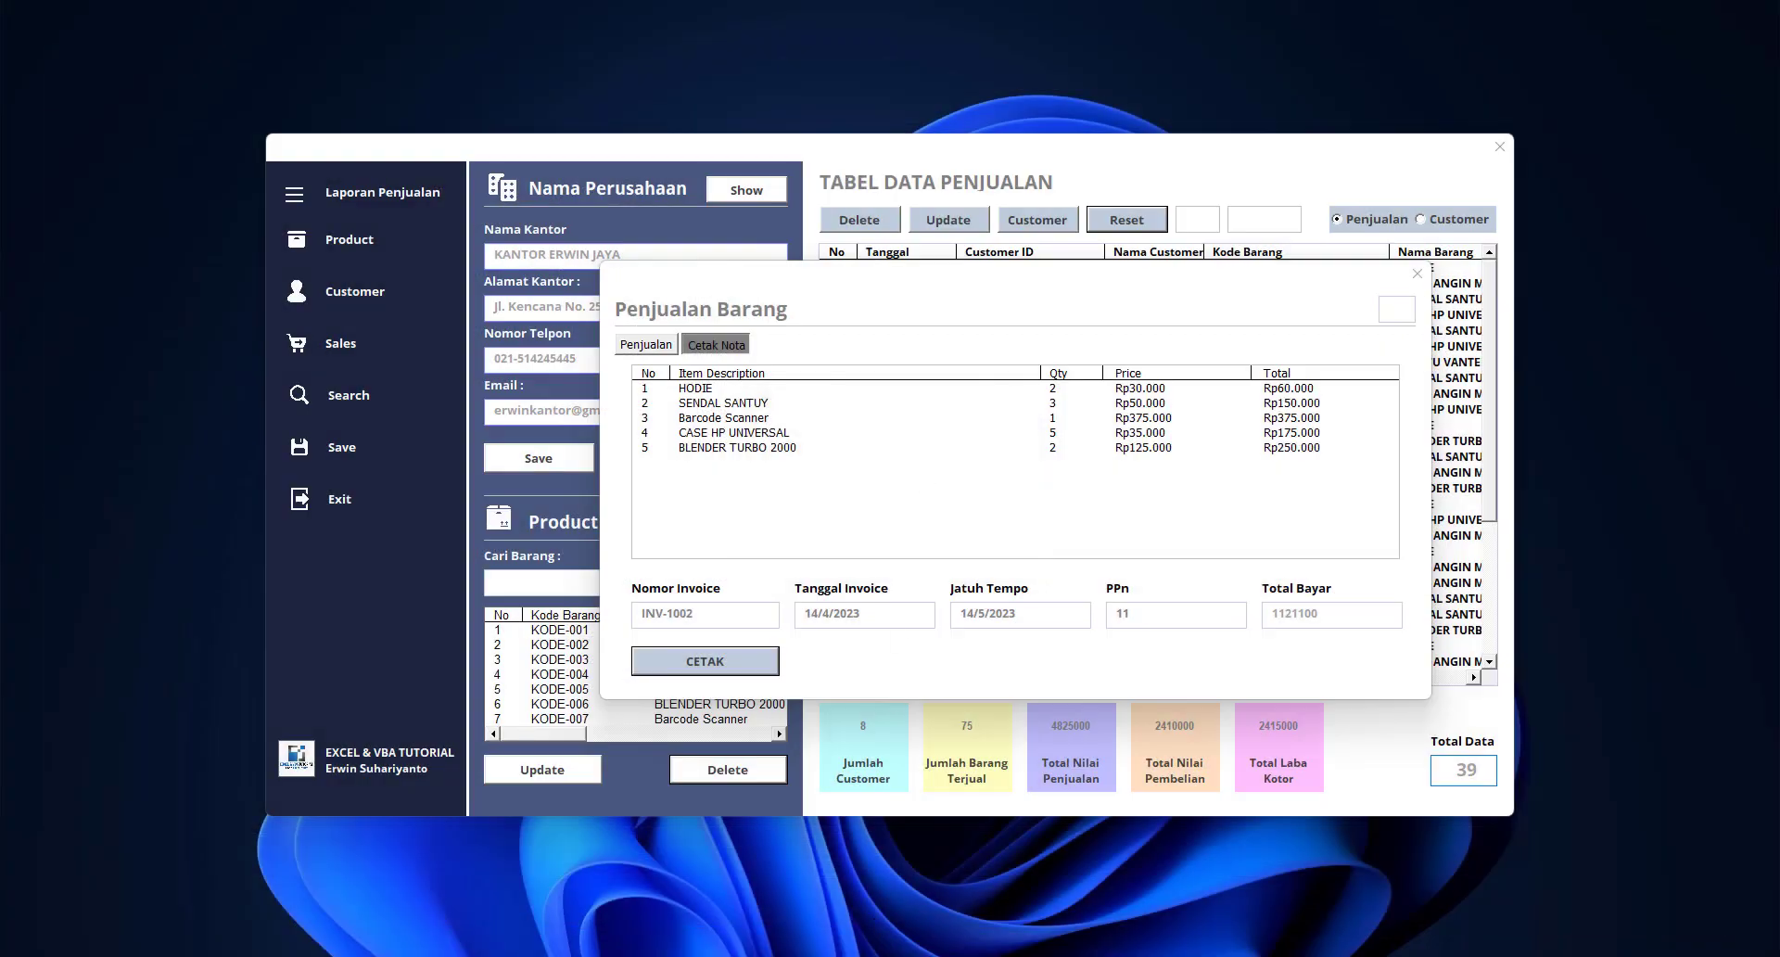
left_click(779, 956)
left_click(100, 289)
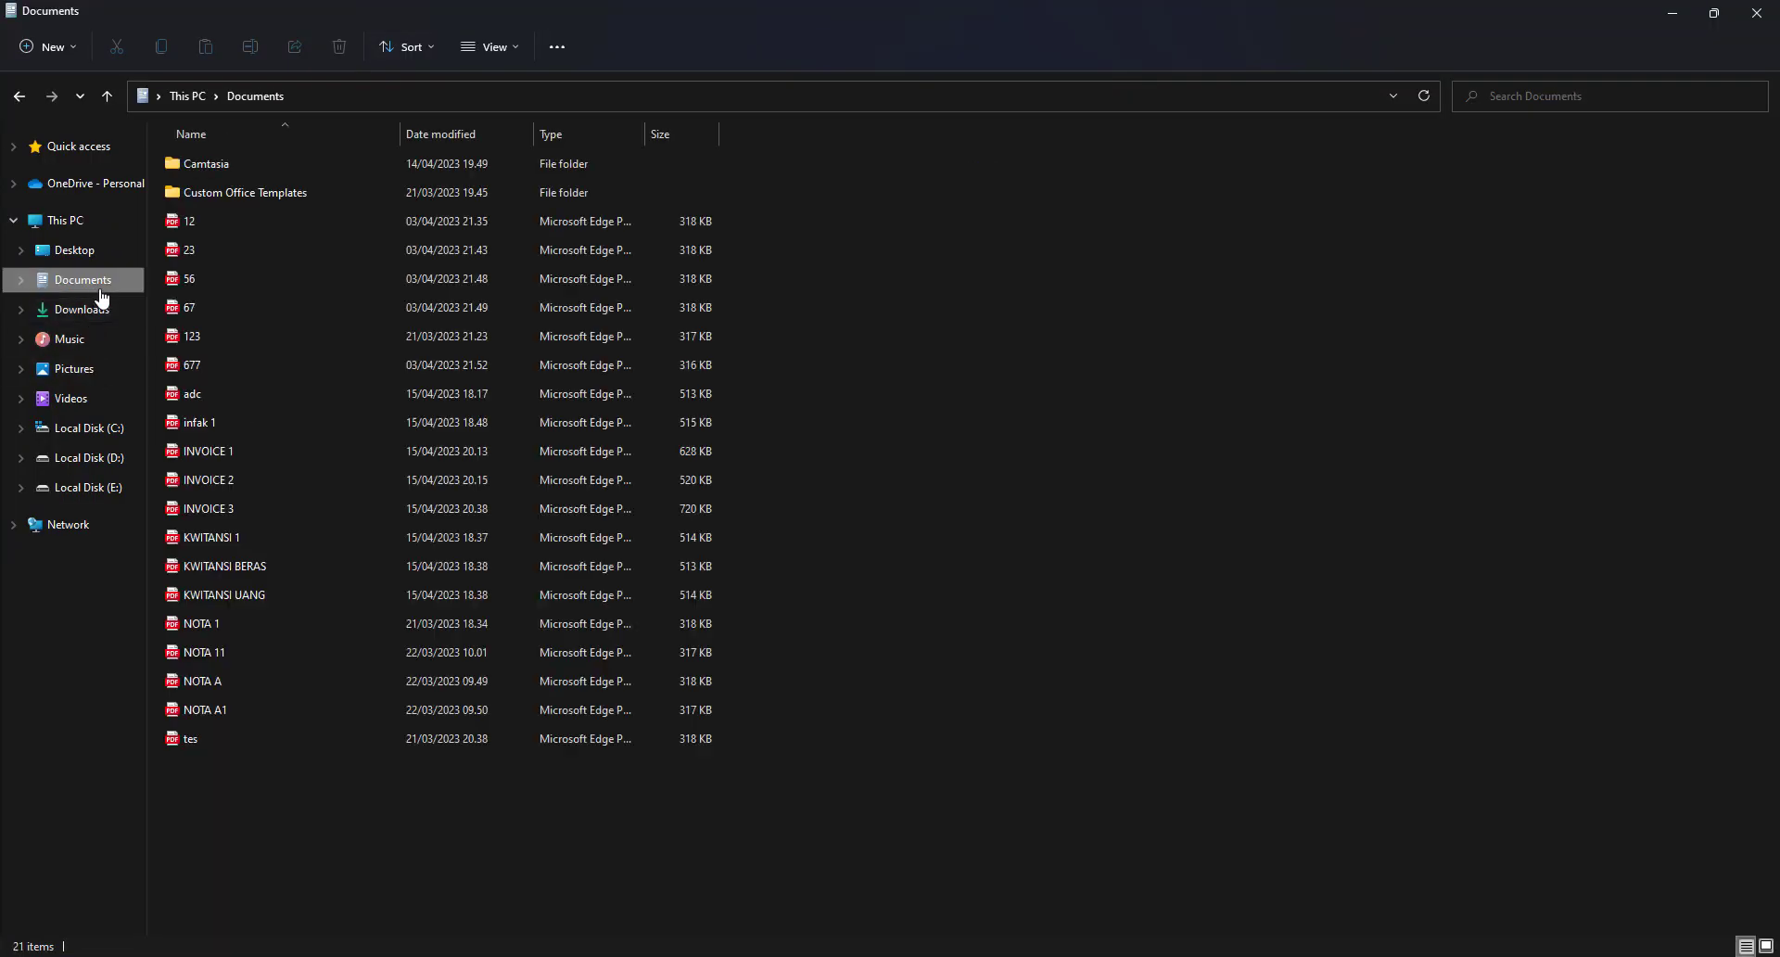
double_click(222, 513)
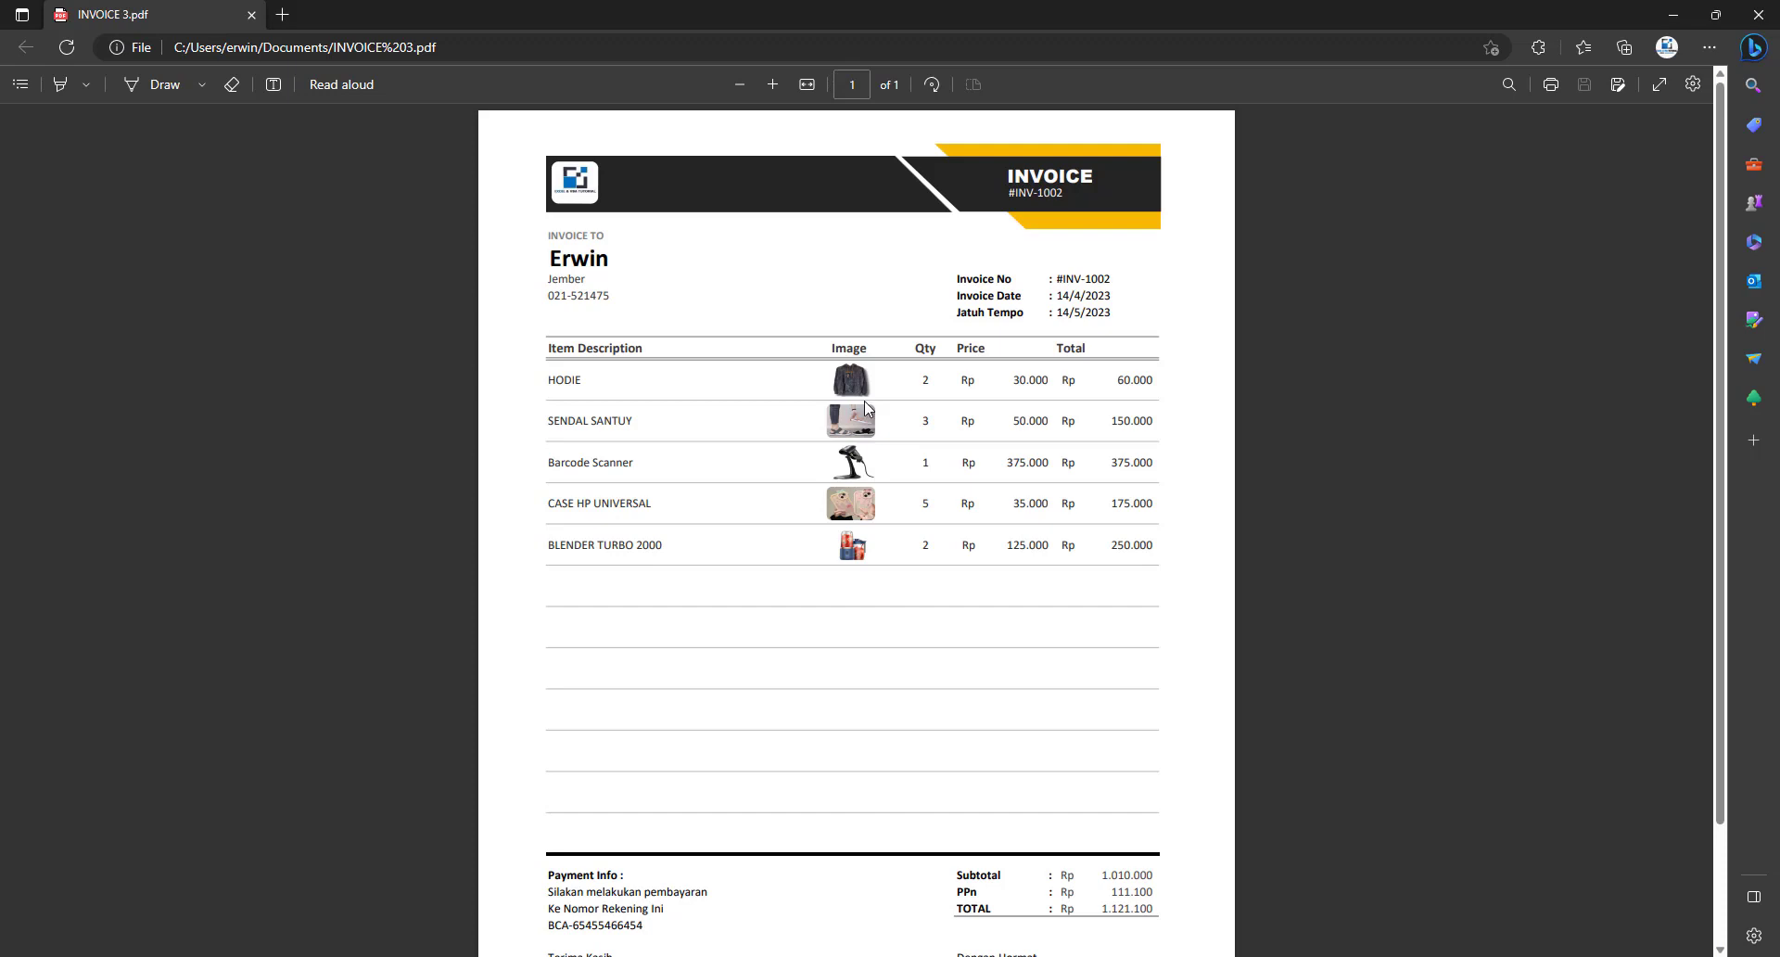
Scroll through the INVOICE 3 PDF, then close Edge and File Explorer to return to Excel
scroll(931, 519, "down", 1)
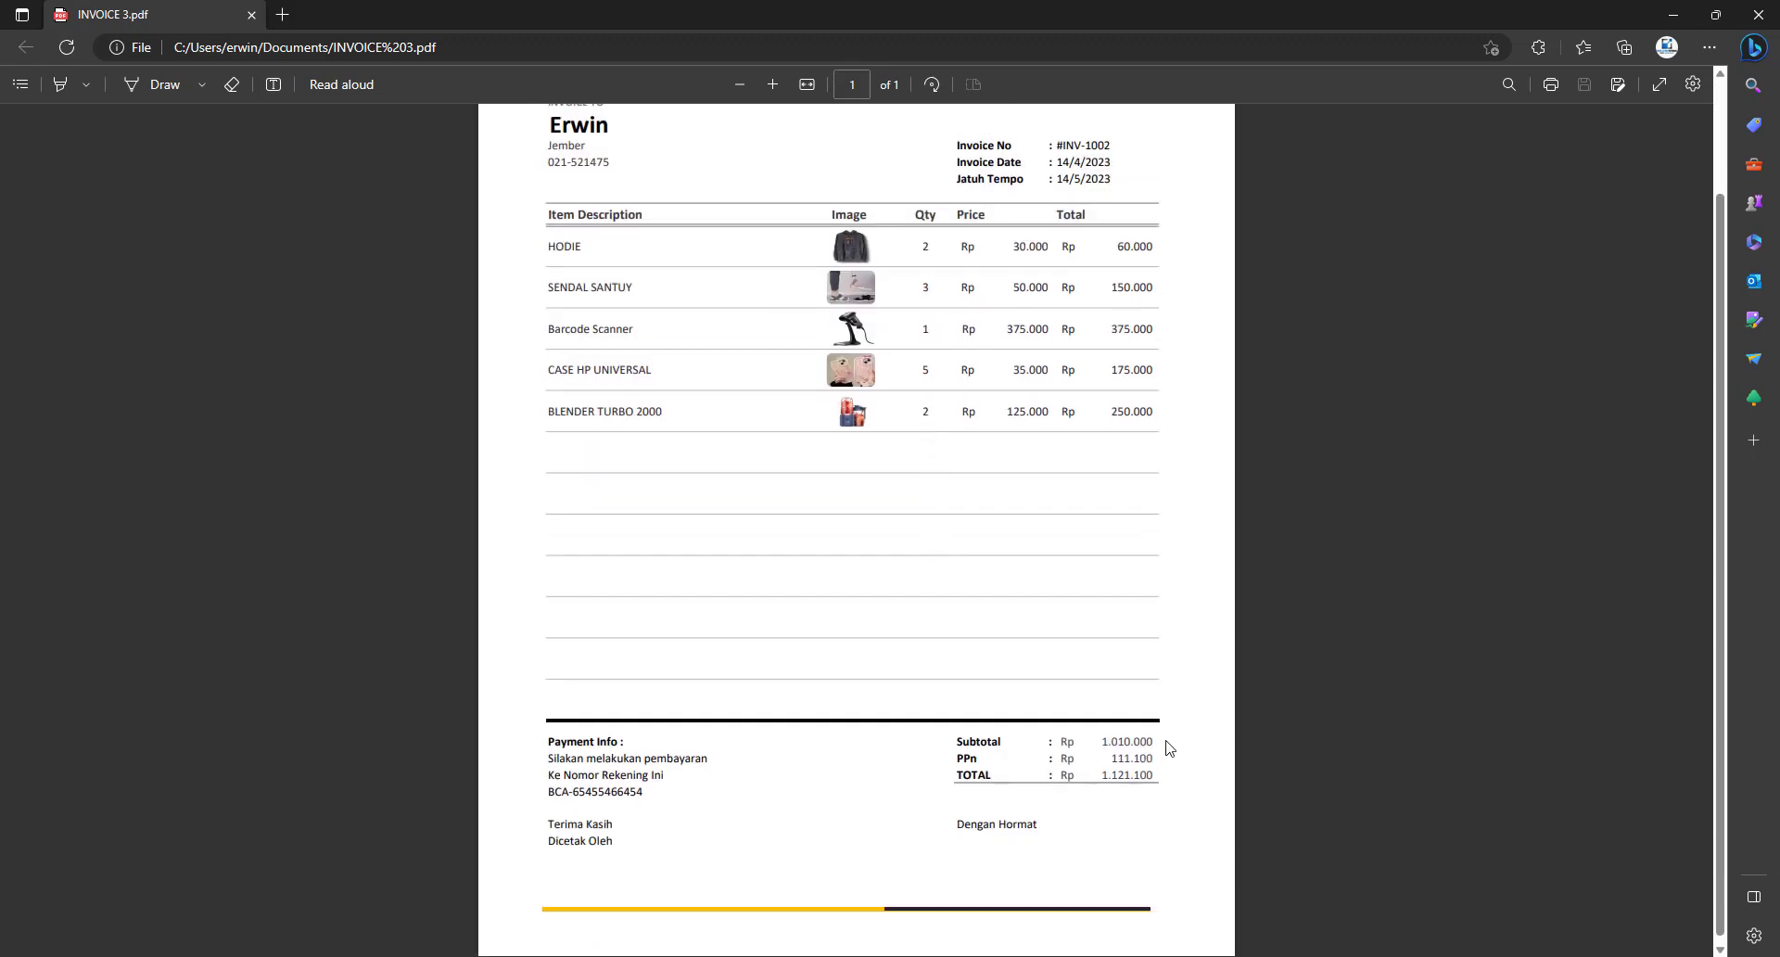
scroll(1171, 749, "down", 1)
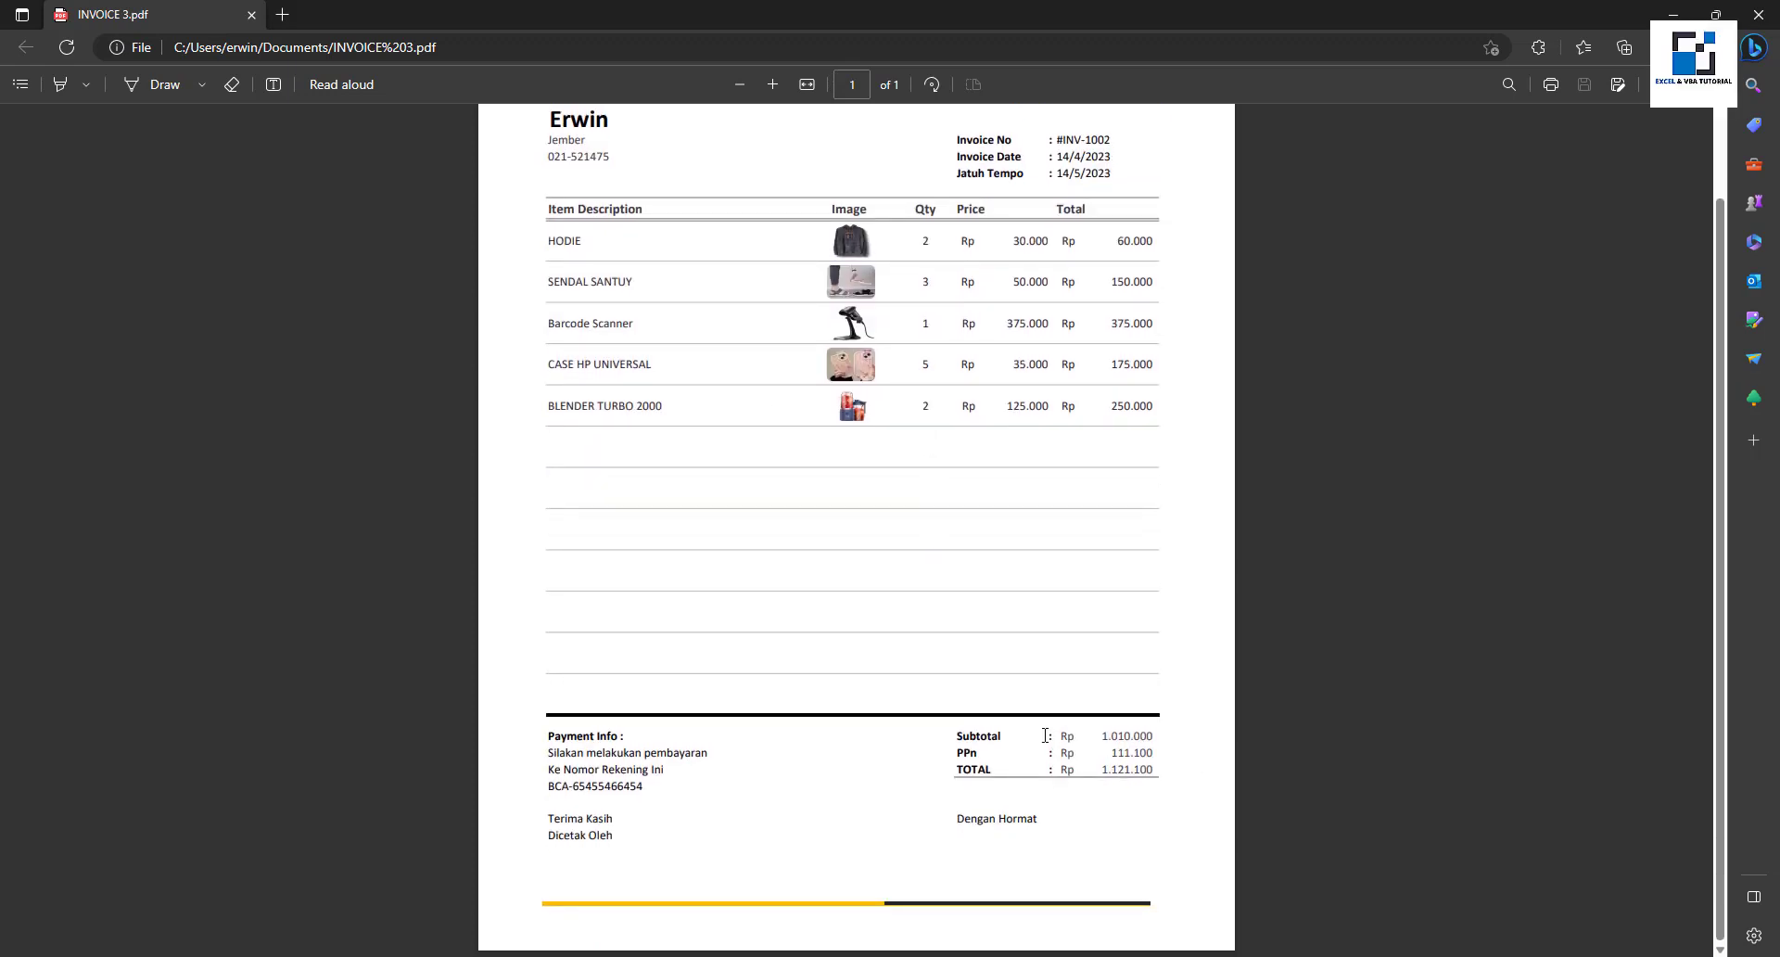
scroll(1047, 737, "up", 1)
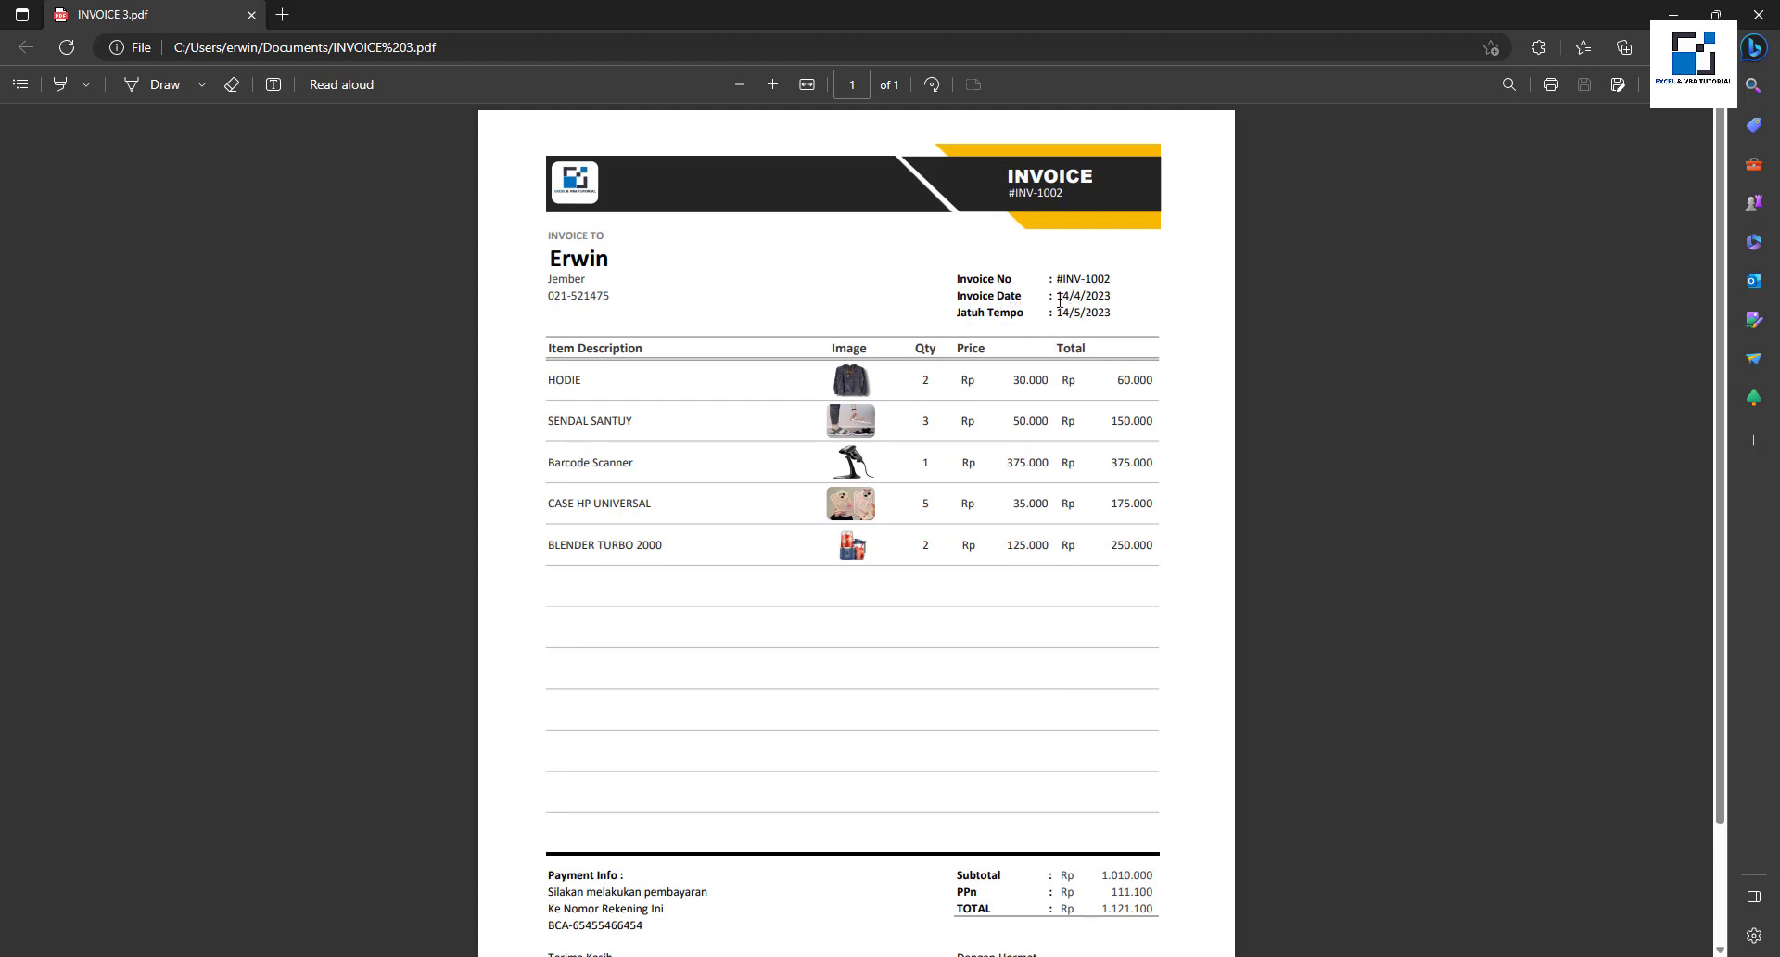
left_click_drag(960, 313, 1121, 318)
left_click(1117, 316)
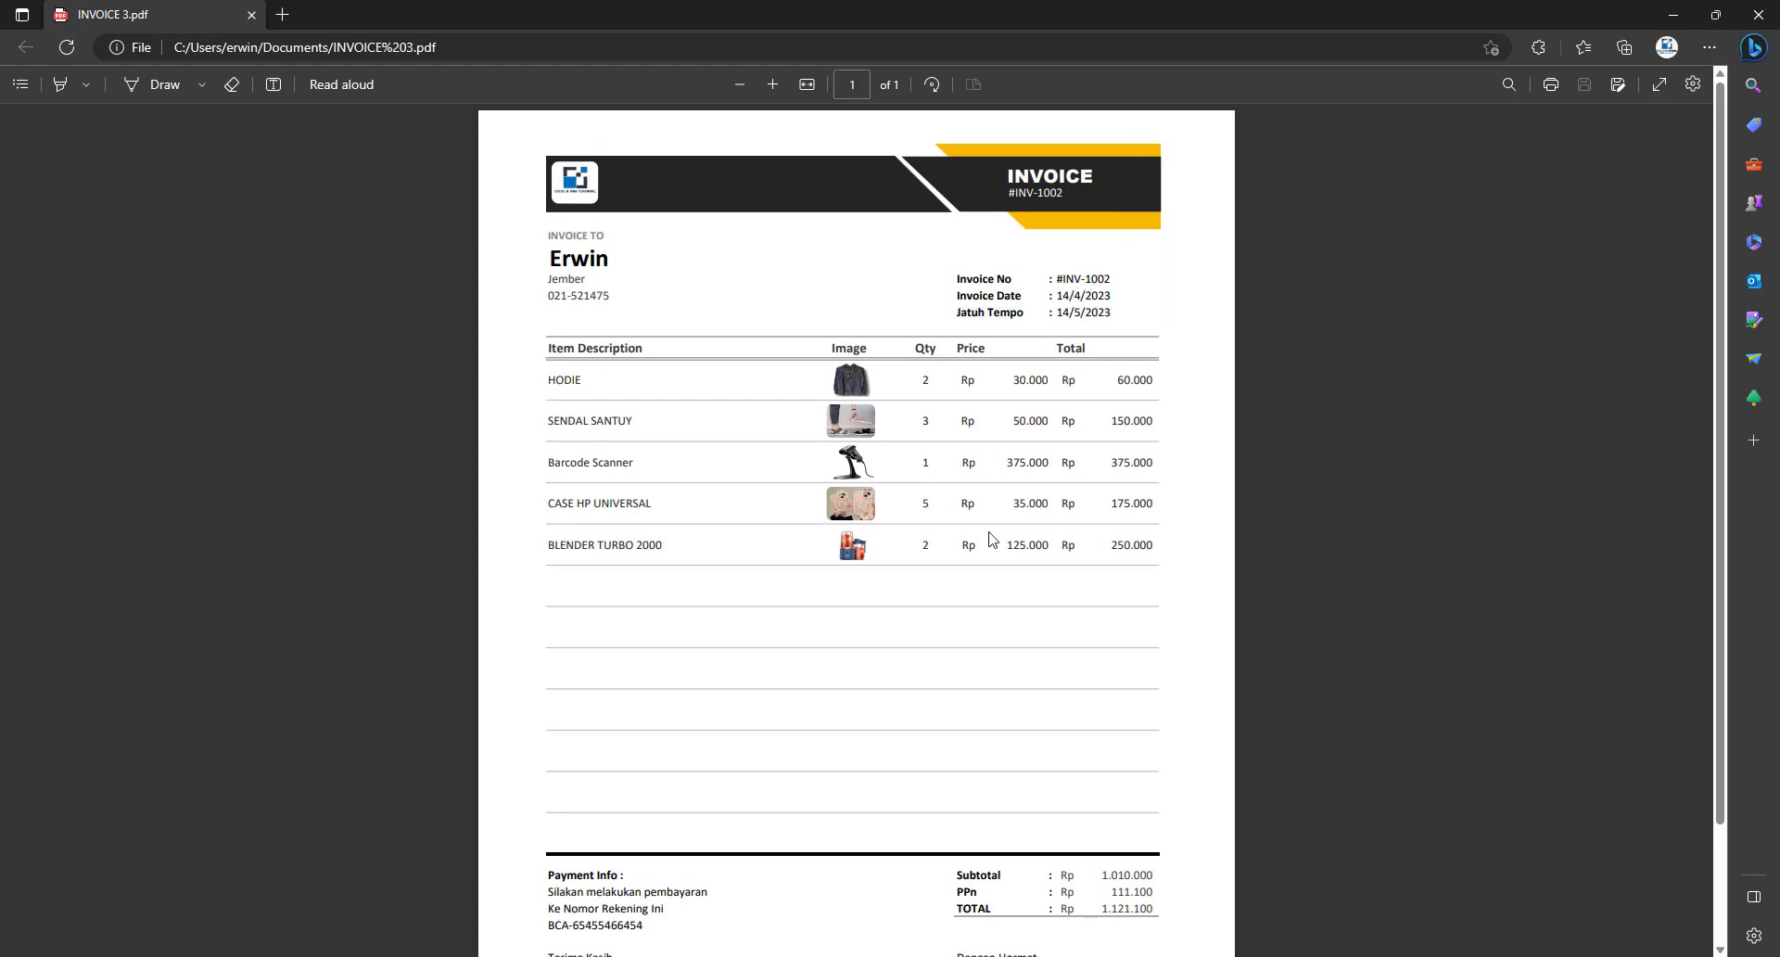
scroll(994, 540, "down", 1)
scroll(1255, 243, "up", 1)
left_click(1756, 14)
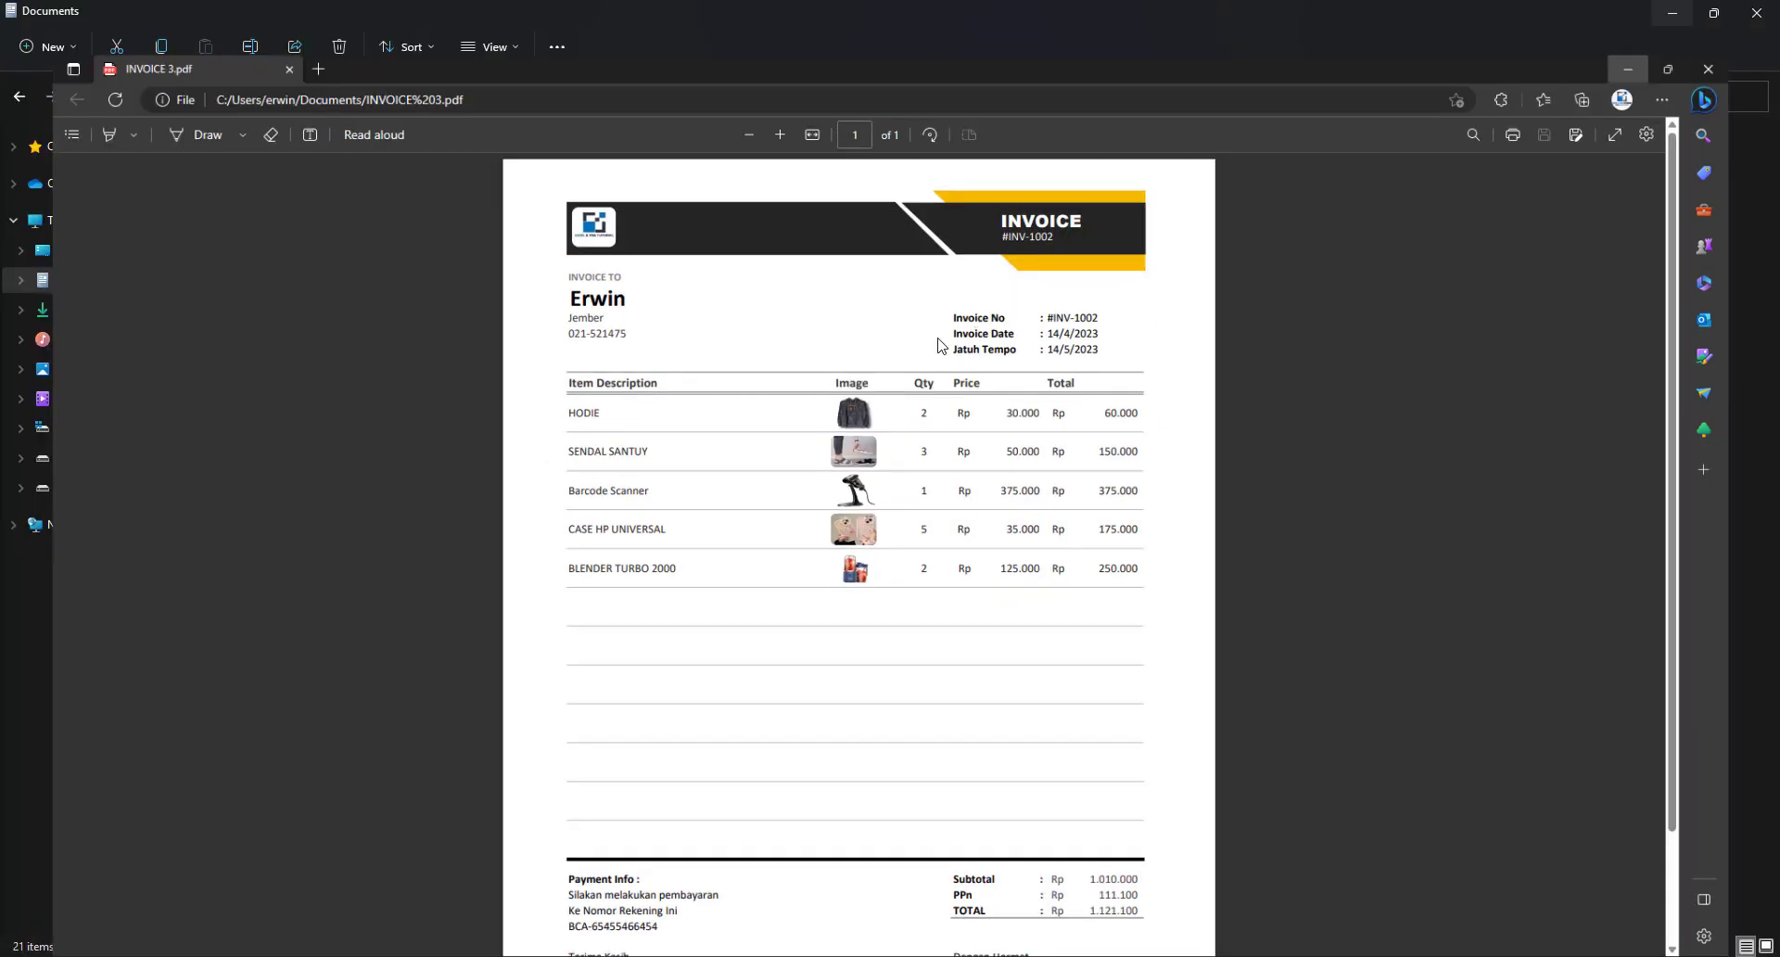
left_click(1756, 15)
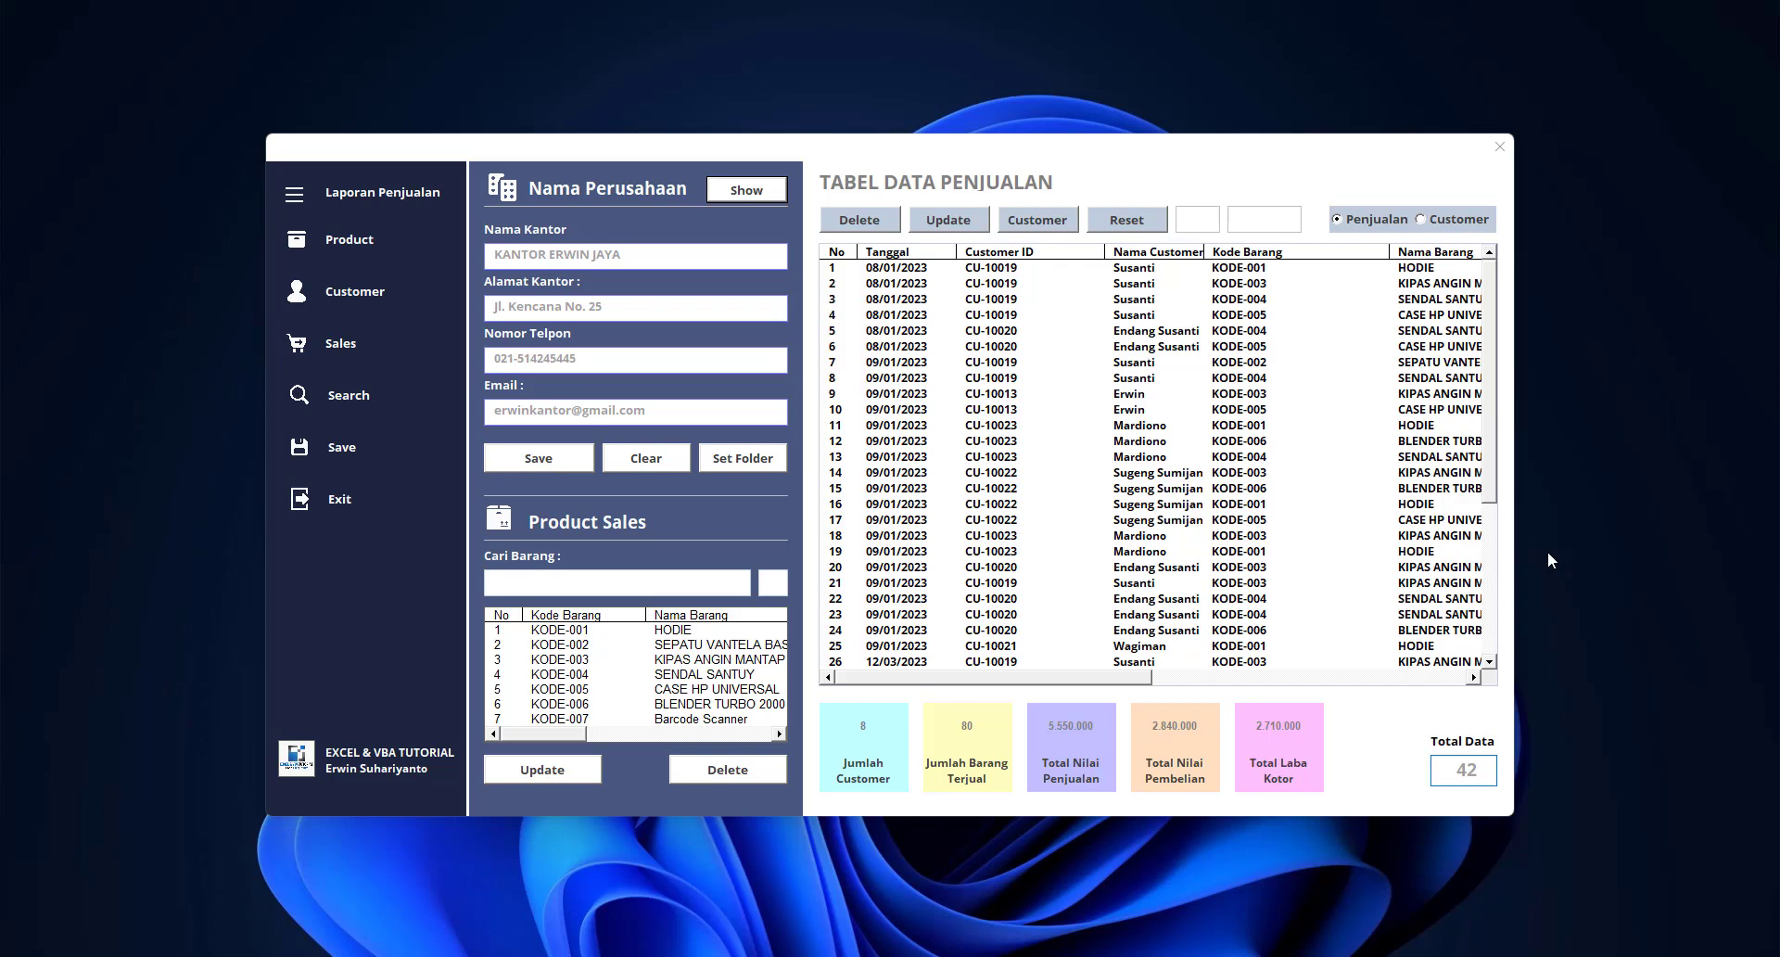
Open the sales entry form and start a new entry
left_click(338, 343)
left_click_drag(807, 285, 876, 268)
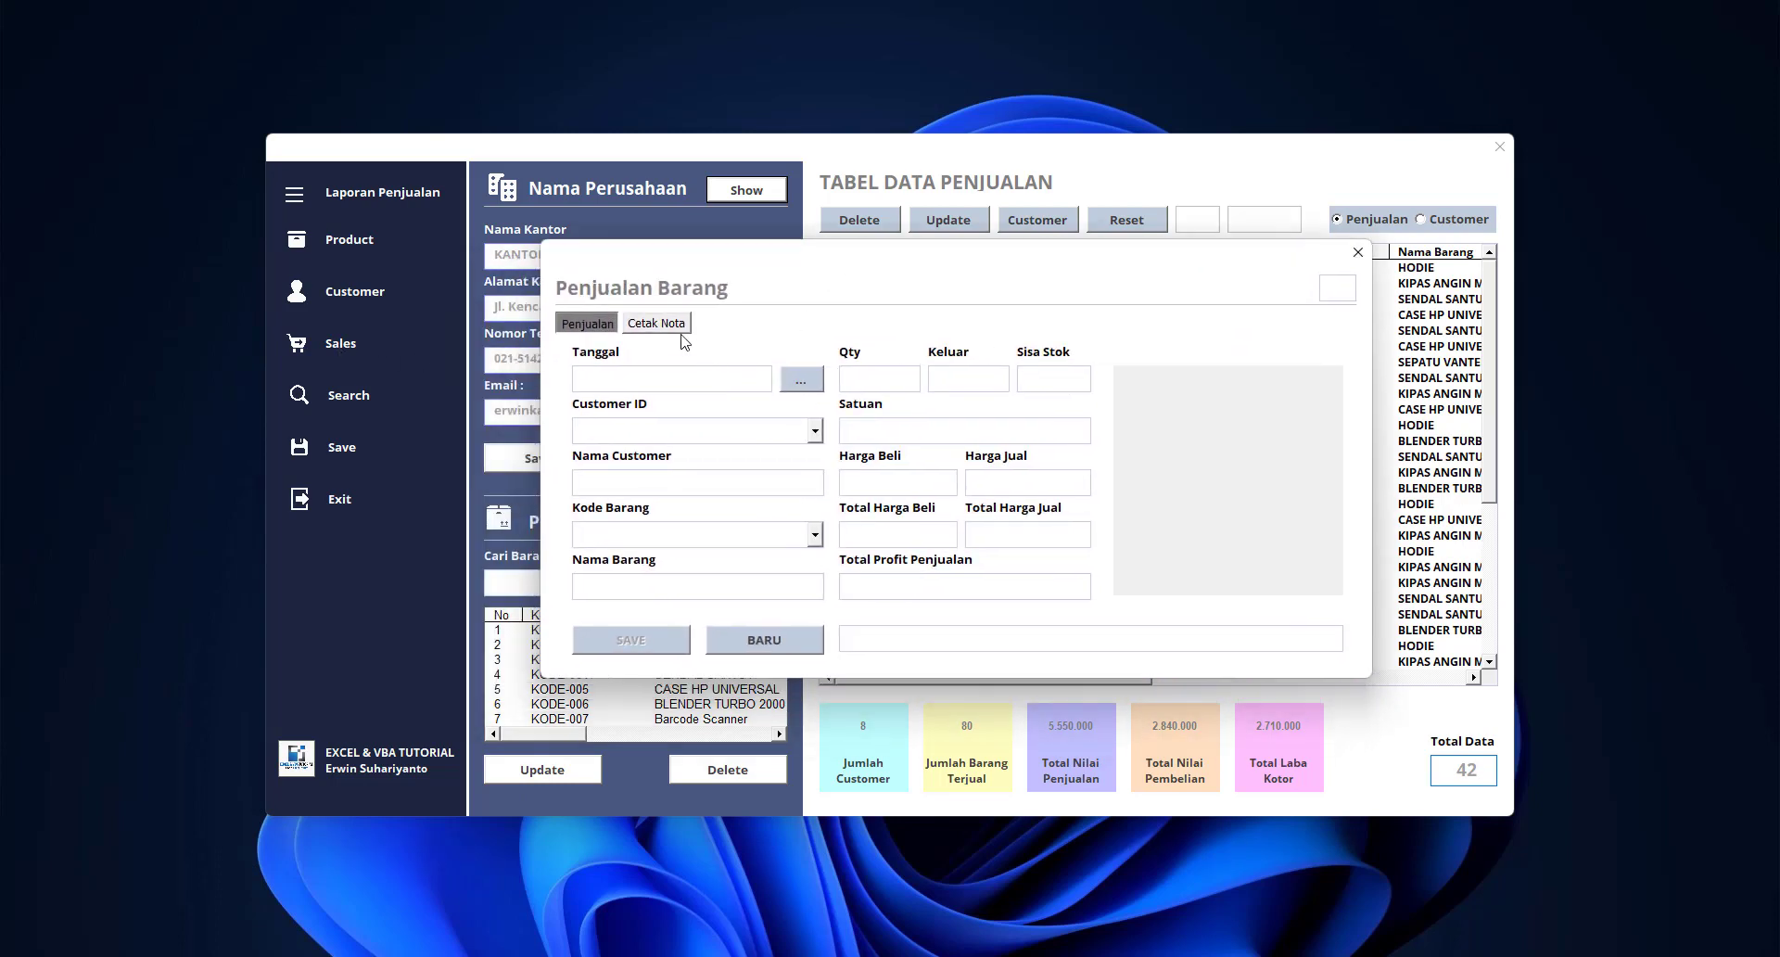
left_click(774, 640)
key("Return")
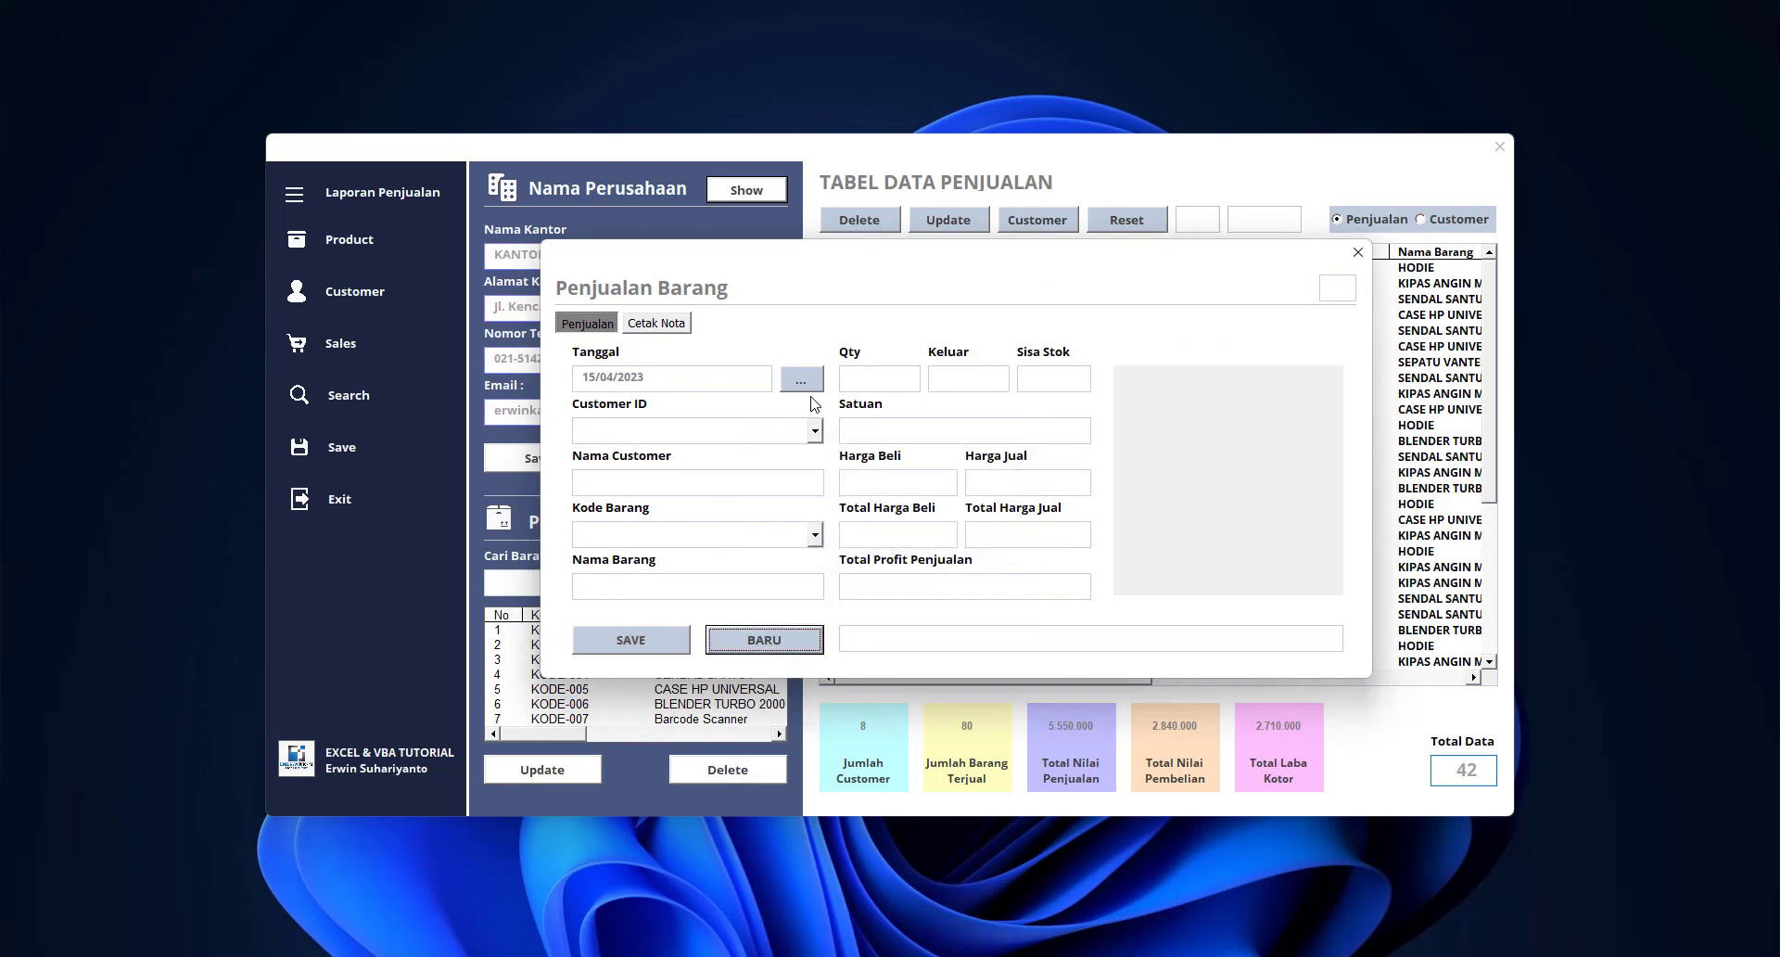
Set the sale date to 04/12/2023 and select the customer
left_click(801, 380)
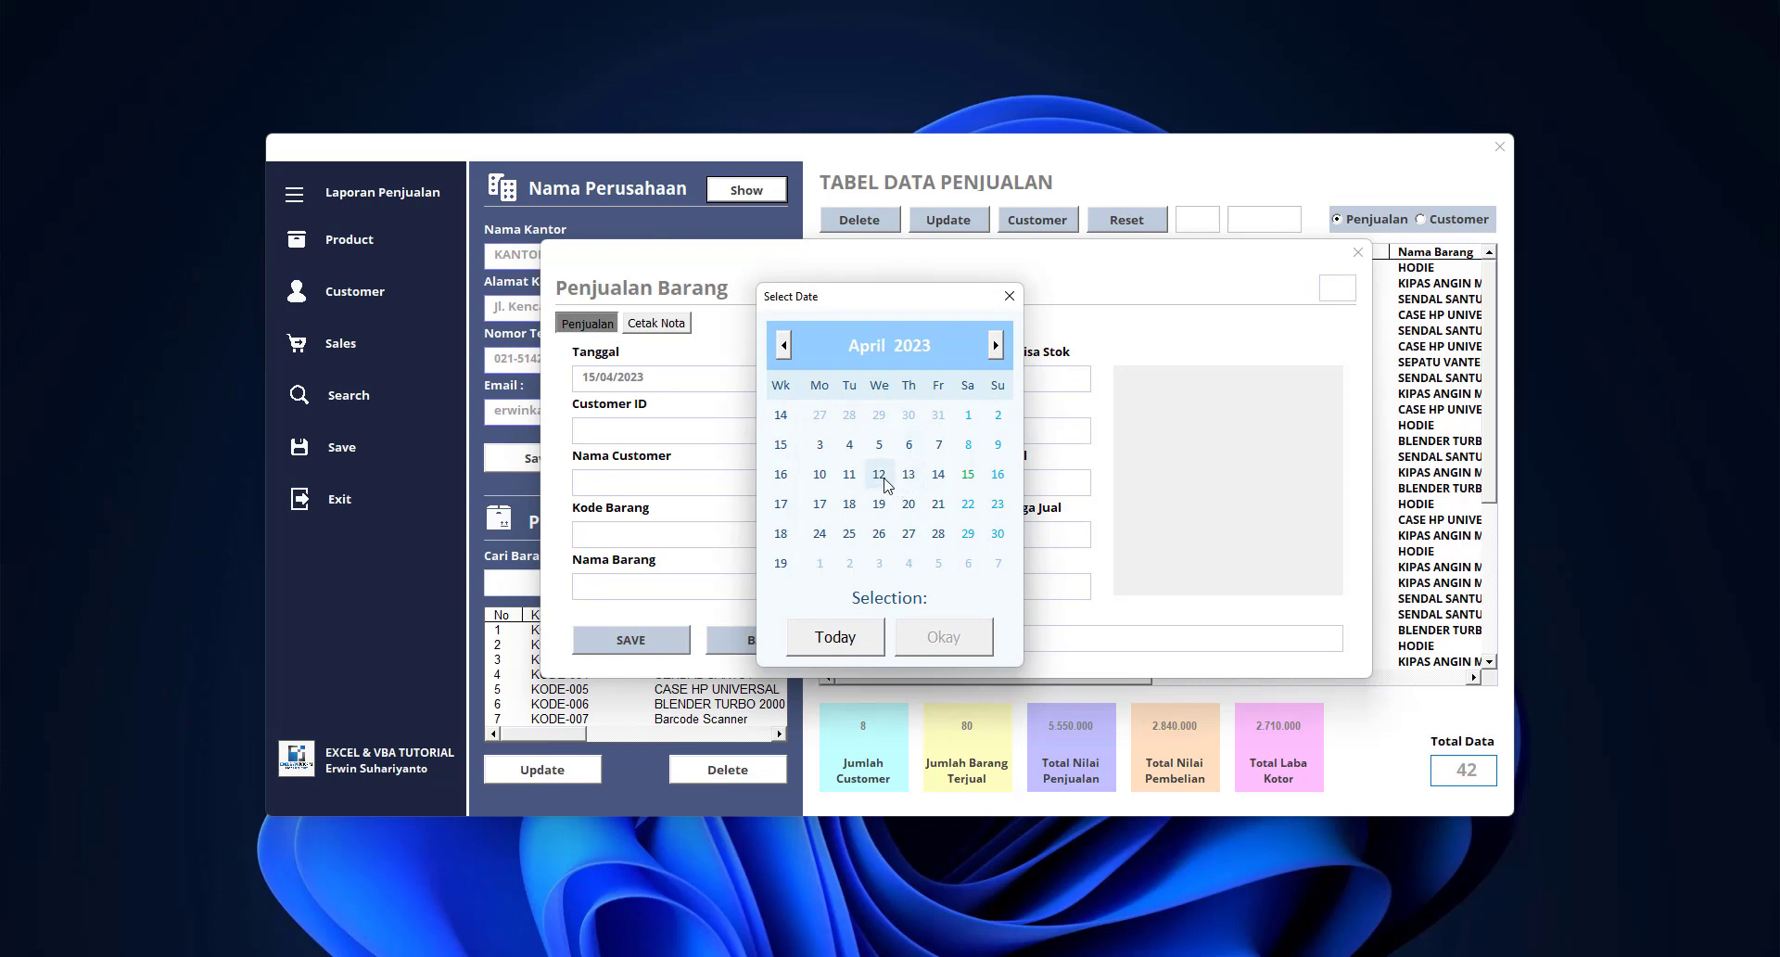
left_click(819, 503)
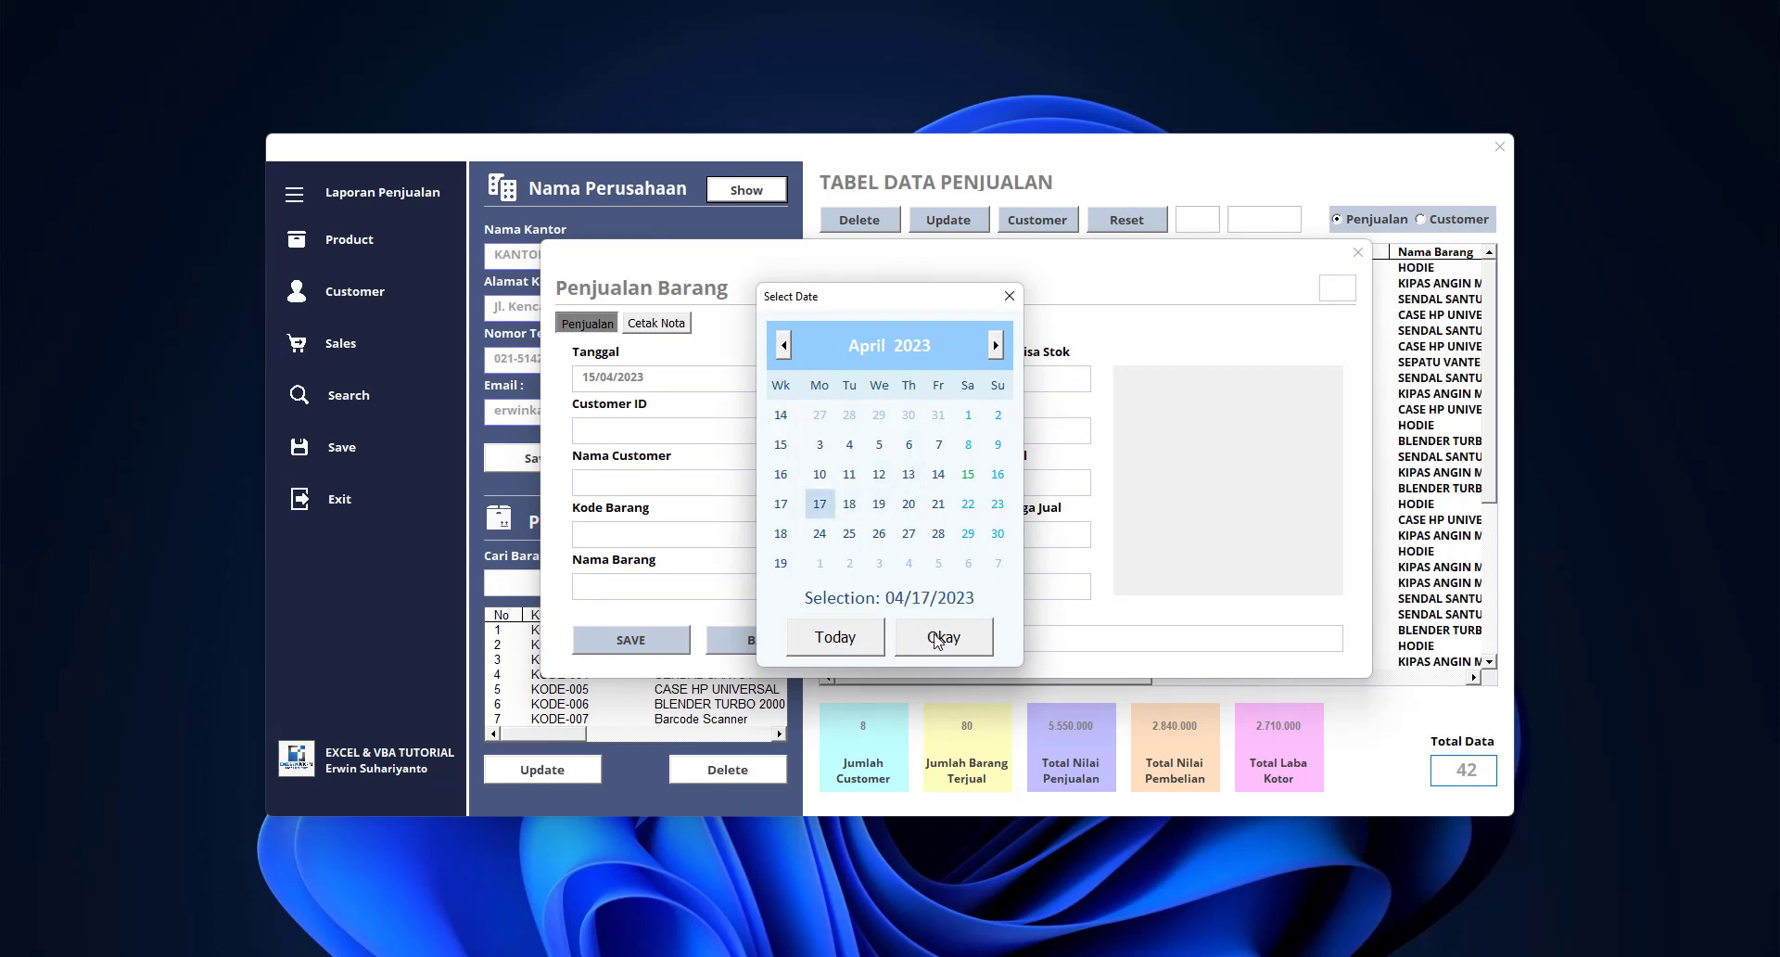
left_click(879, 474)
left_click(944, 637)
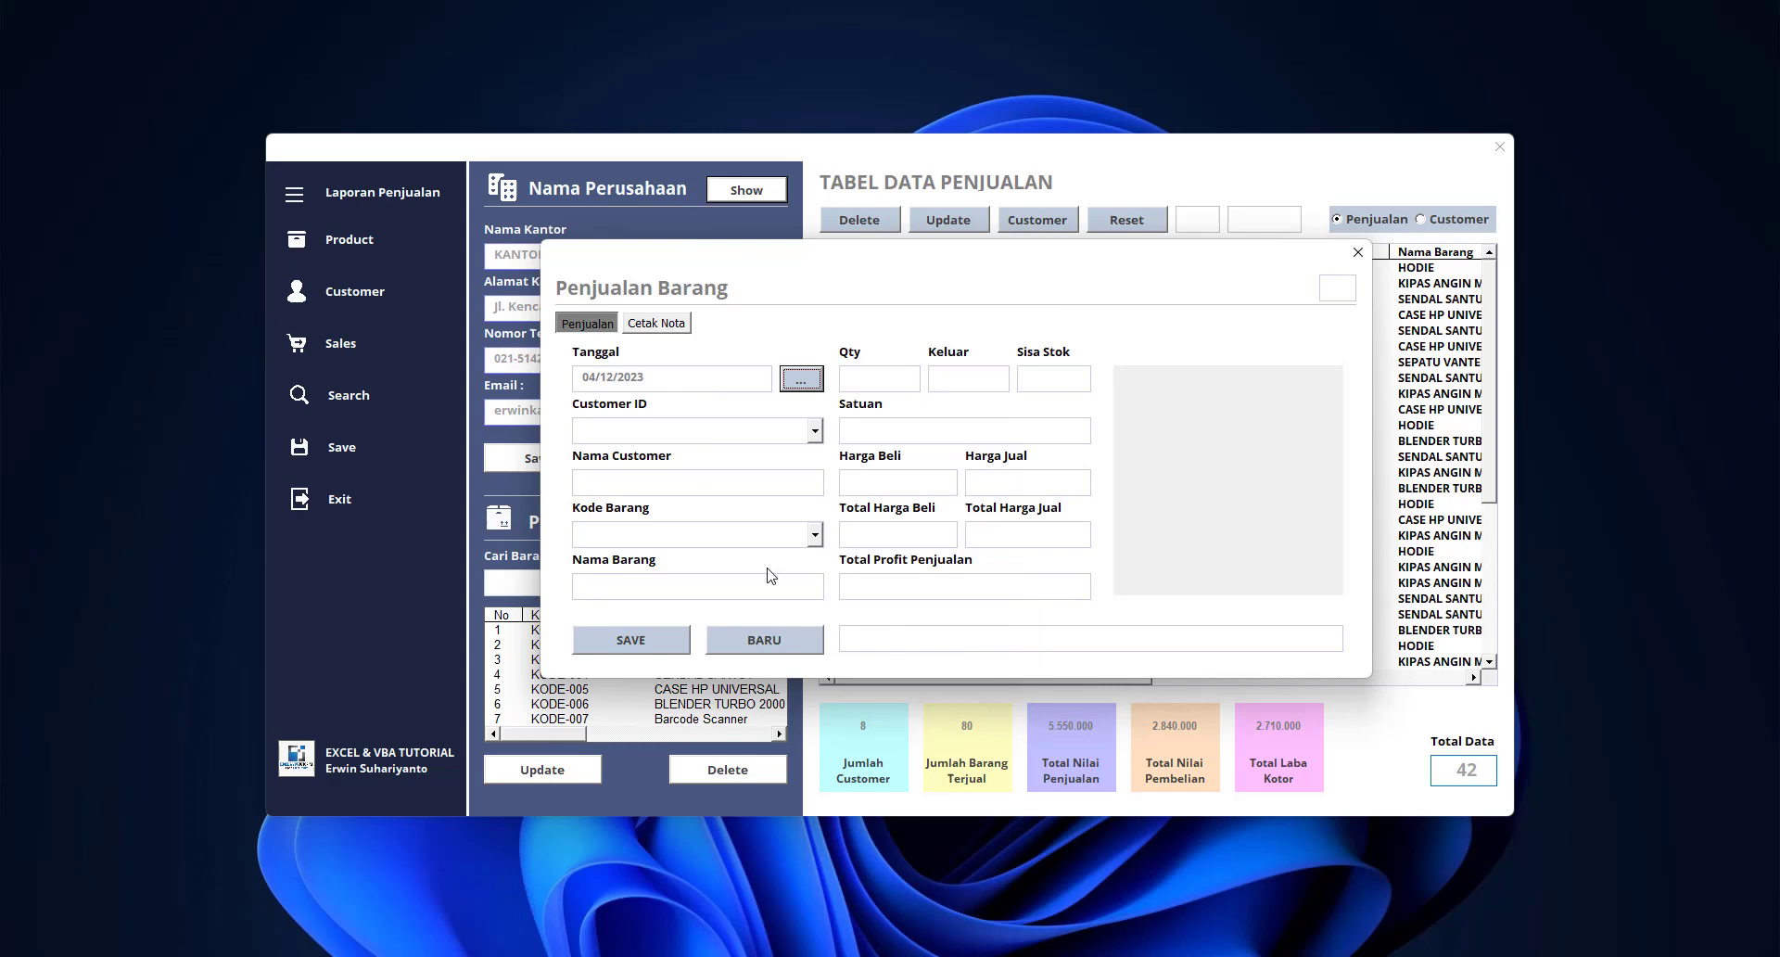
left_click(815, 431)
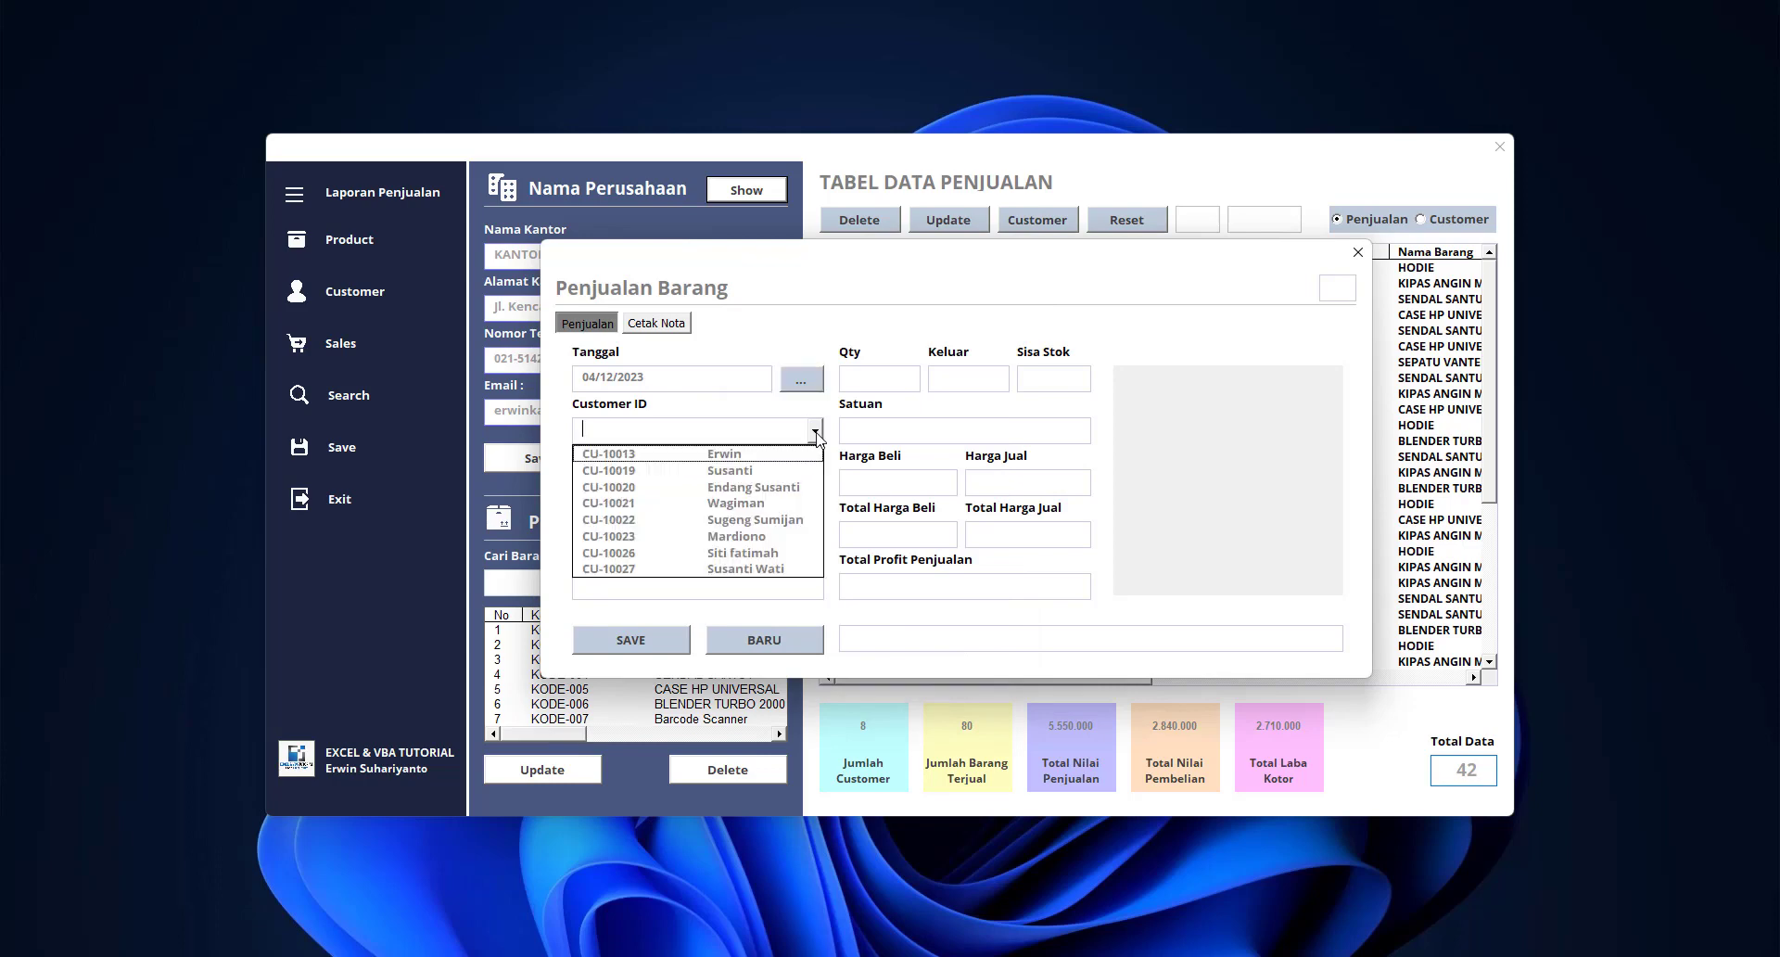
left_click(774, 552)
Save a sale of 1 fan (KODE-003)
left_click(814, 538)
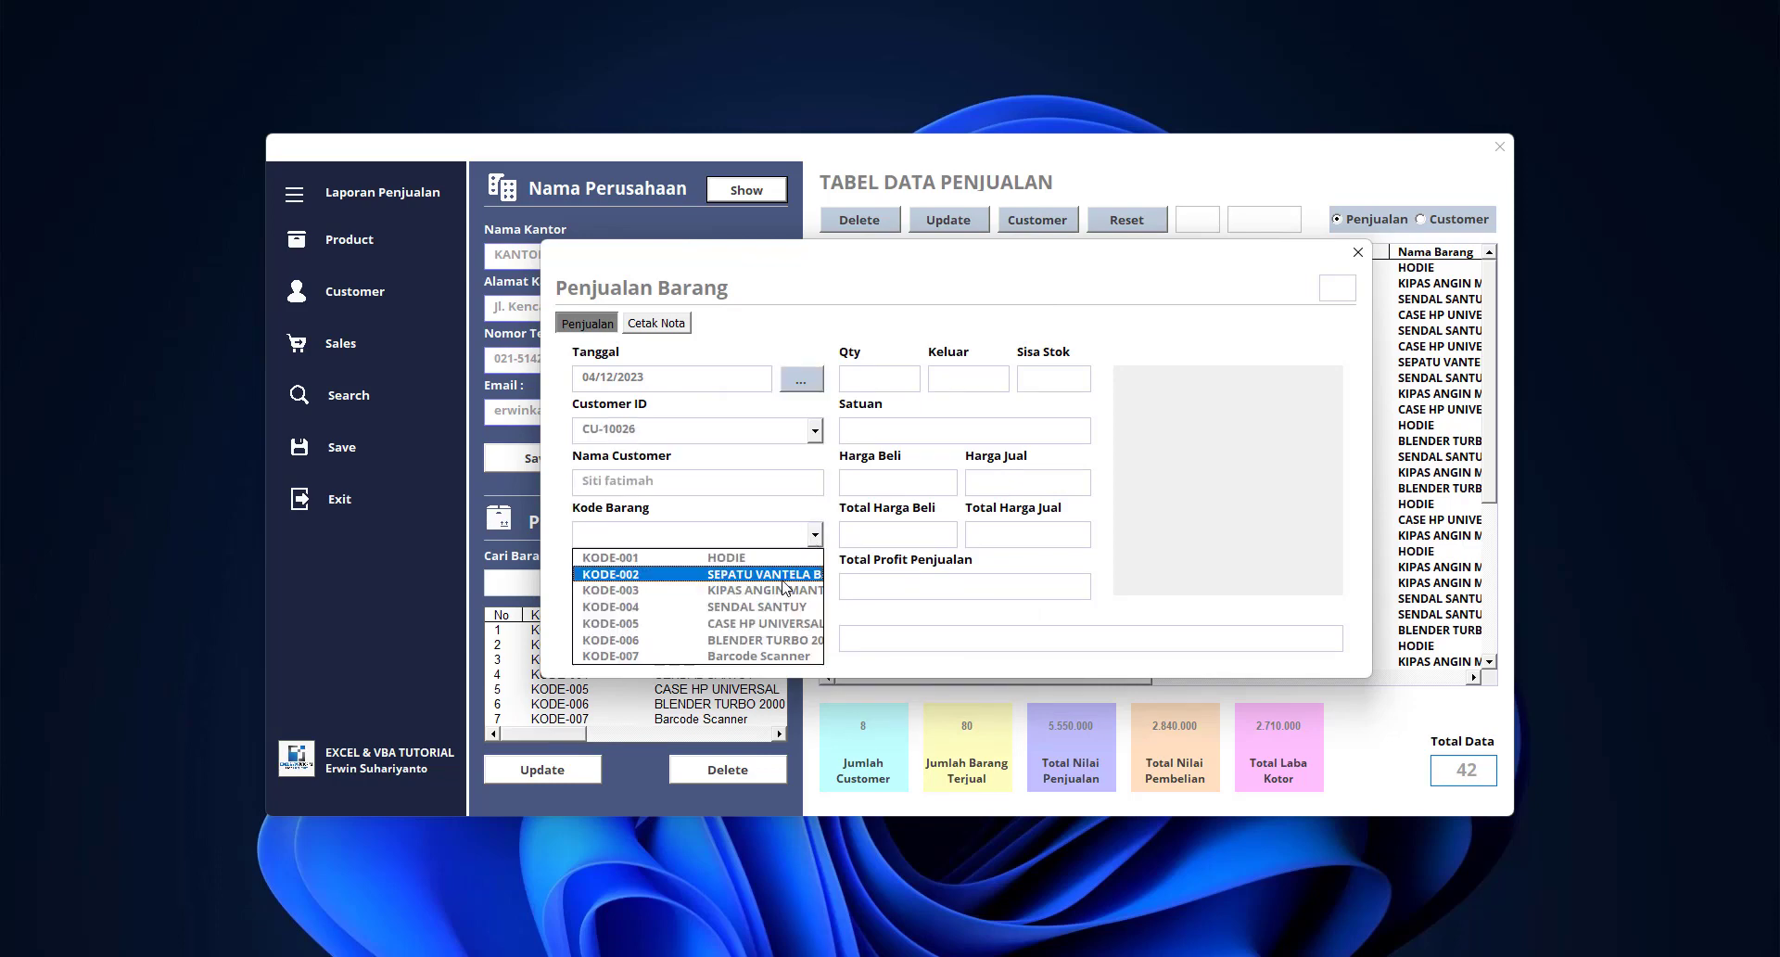
left_click(776, 594)
left_click(979, 390)
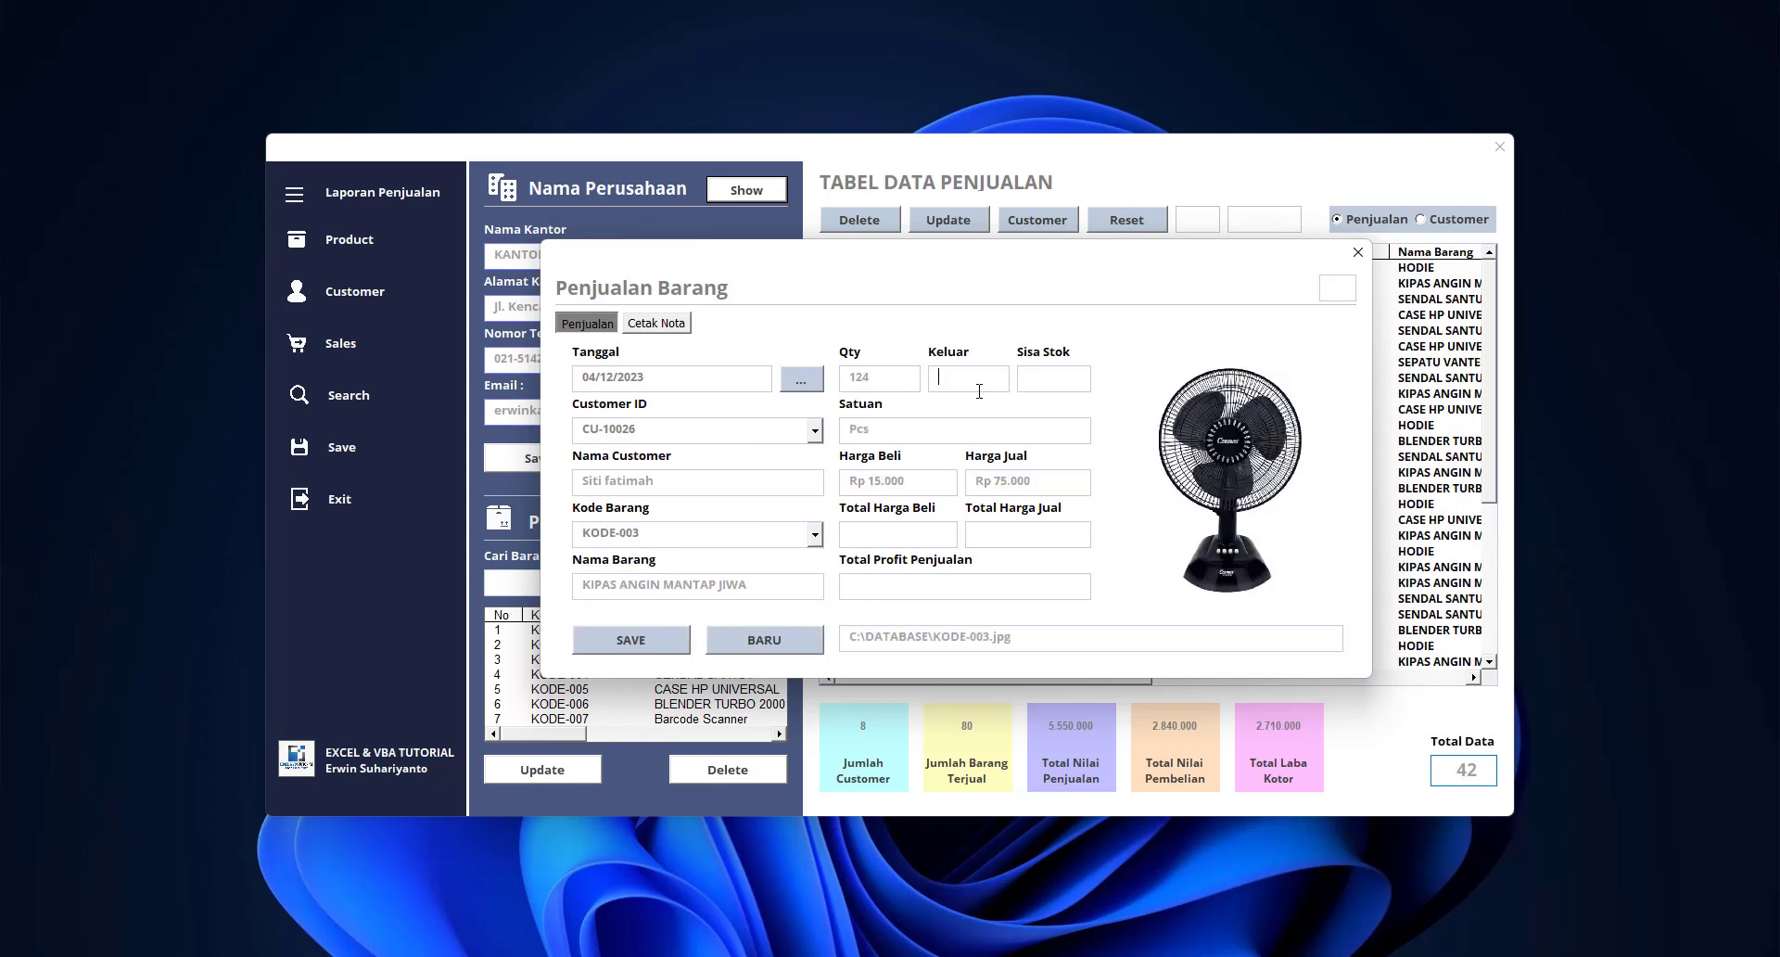
type("1")
left_click(663, 645)
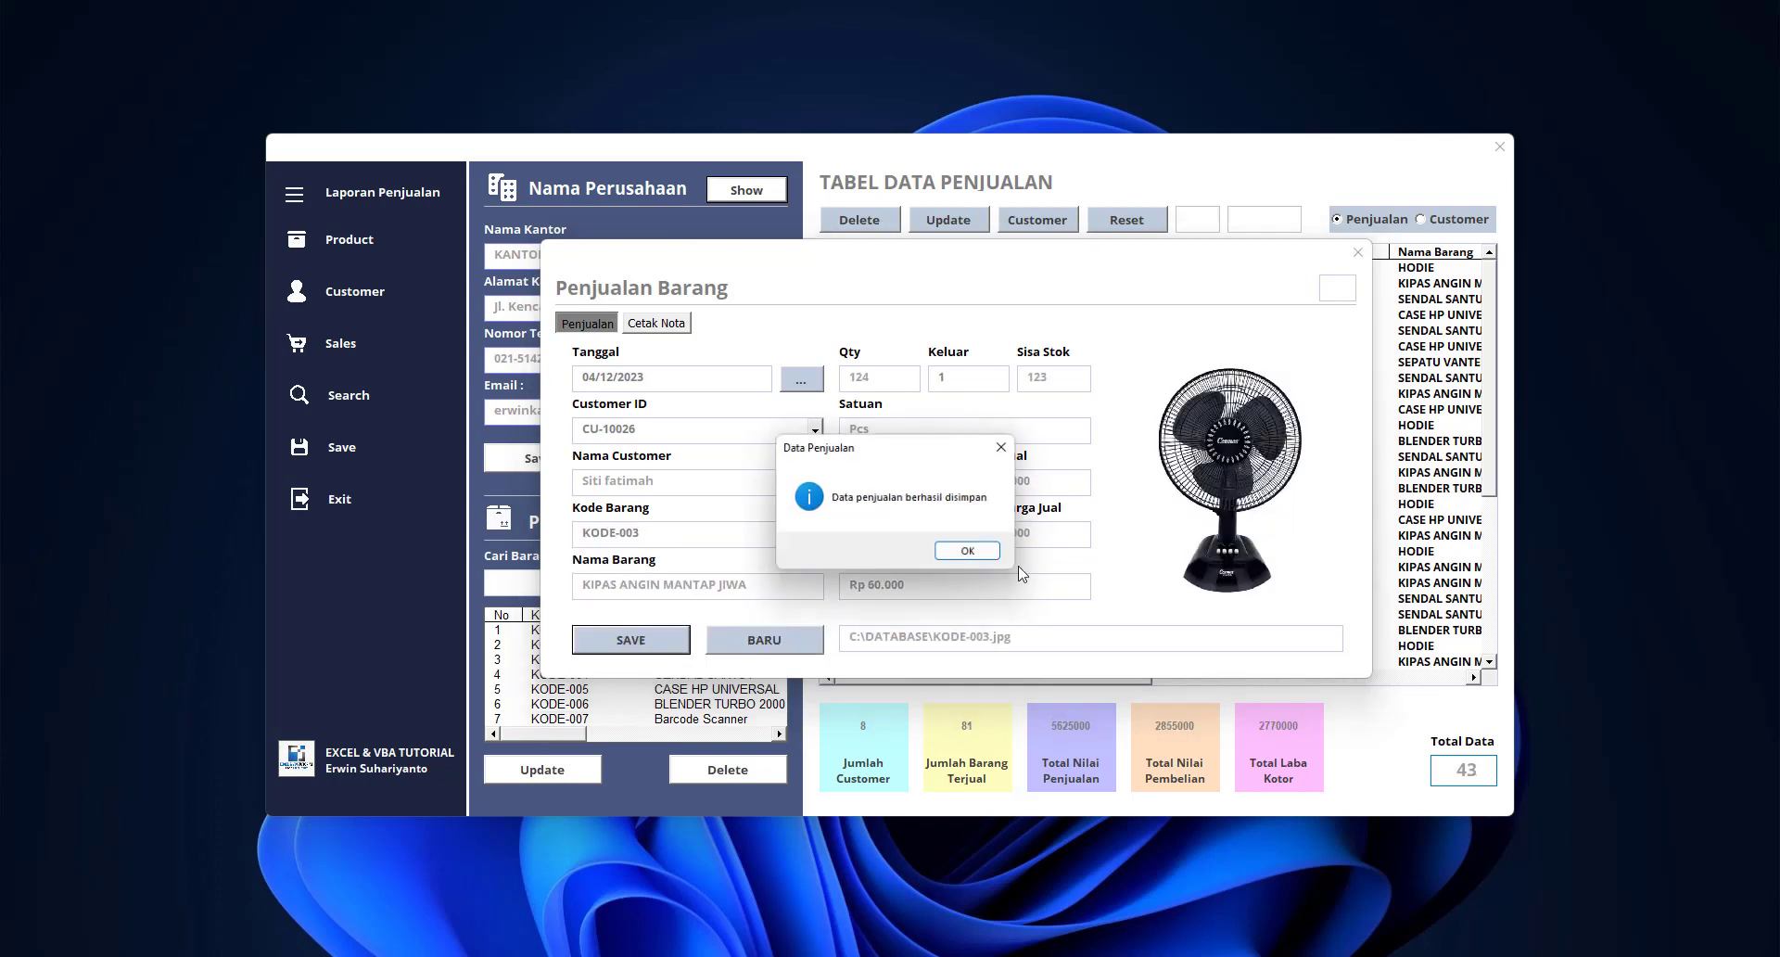
left_click(984, 556)
Save sales of 1 Barcode Scanner (KODE-007) and 4 SENDAL SANTUY (KODE-004)
left_click(816, 536)
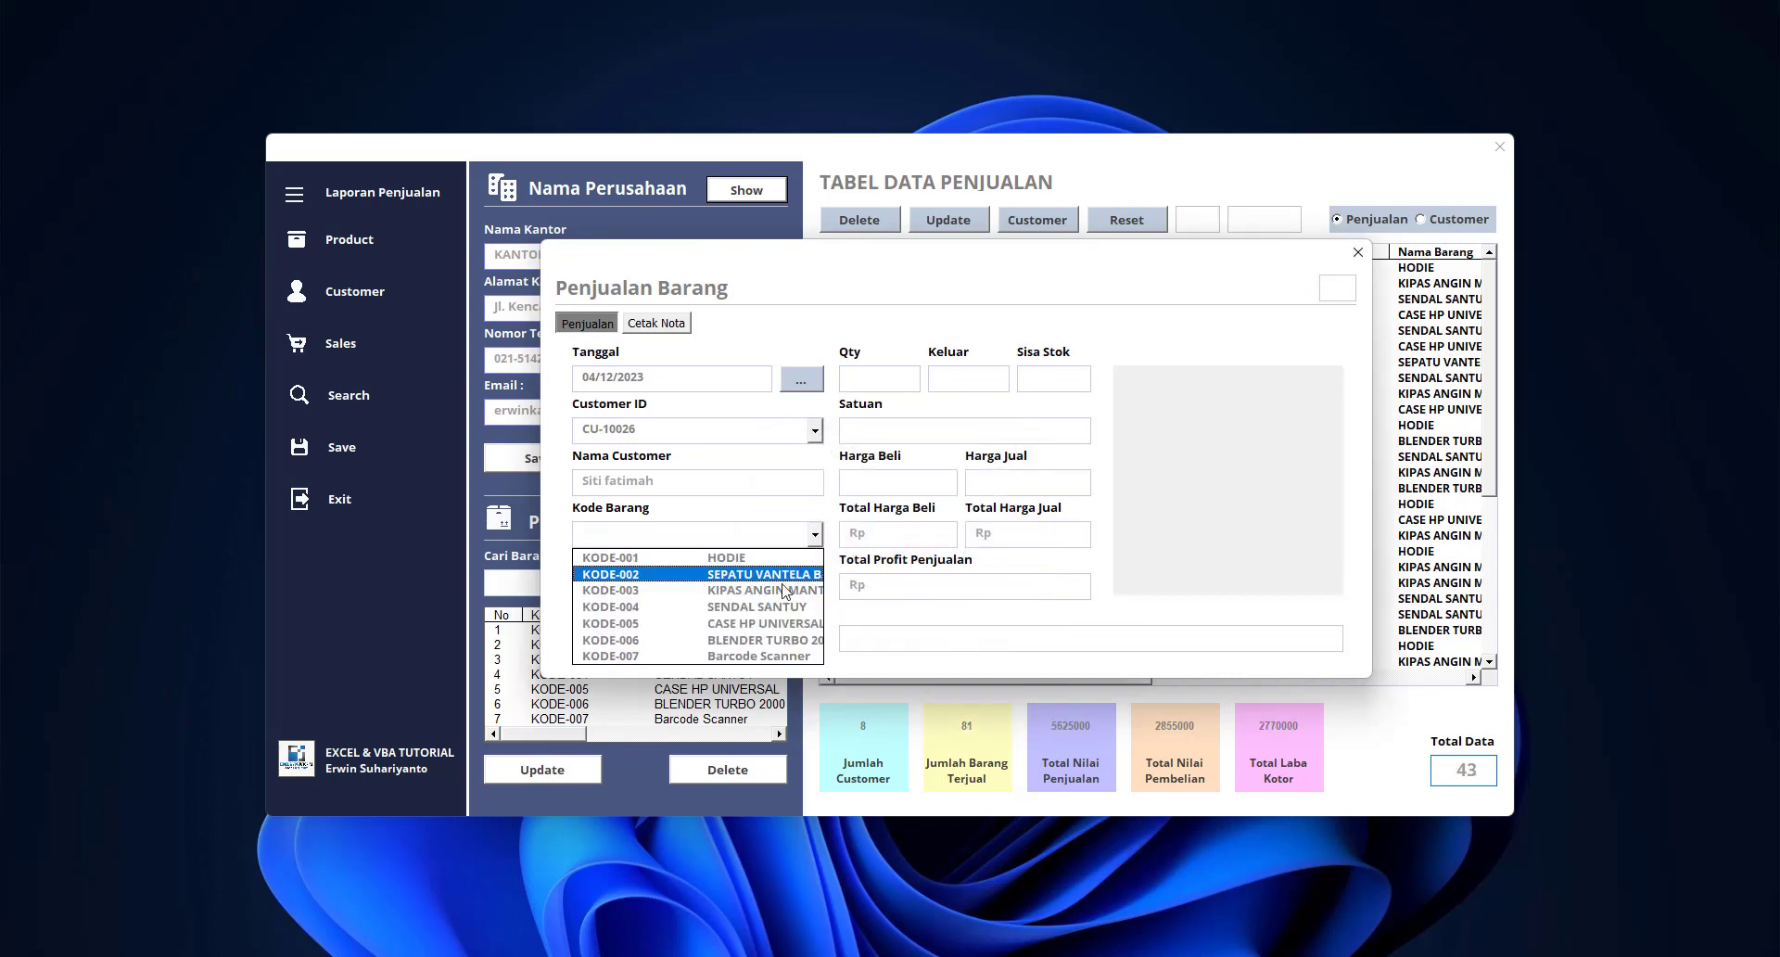
left_click(780, 593)
left_click(816, 535)
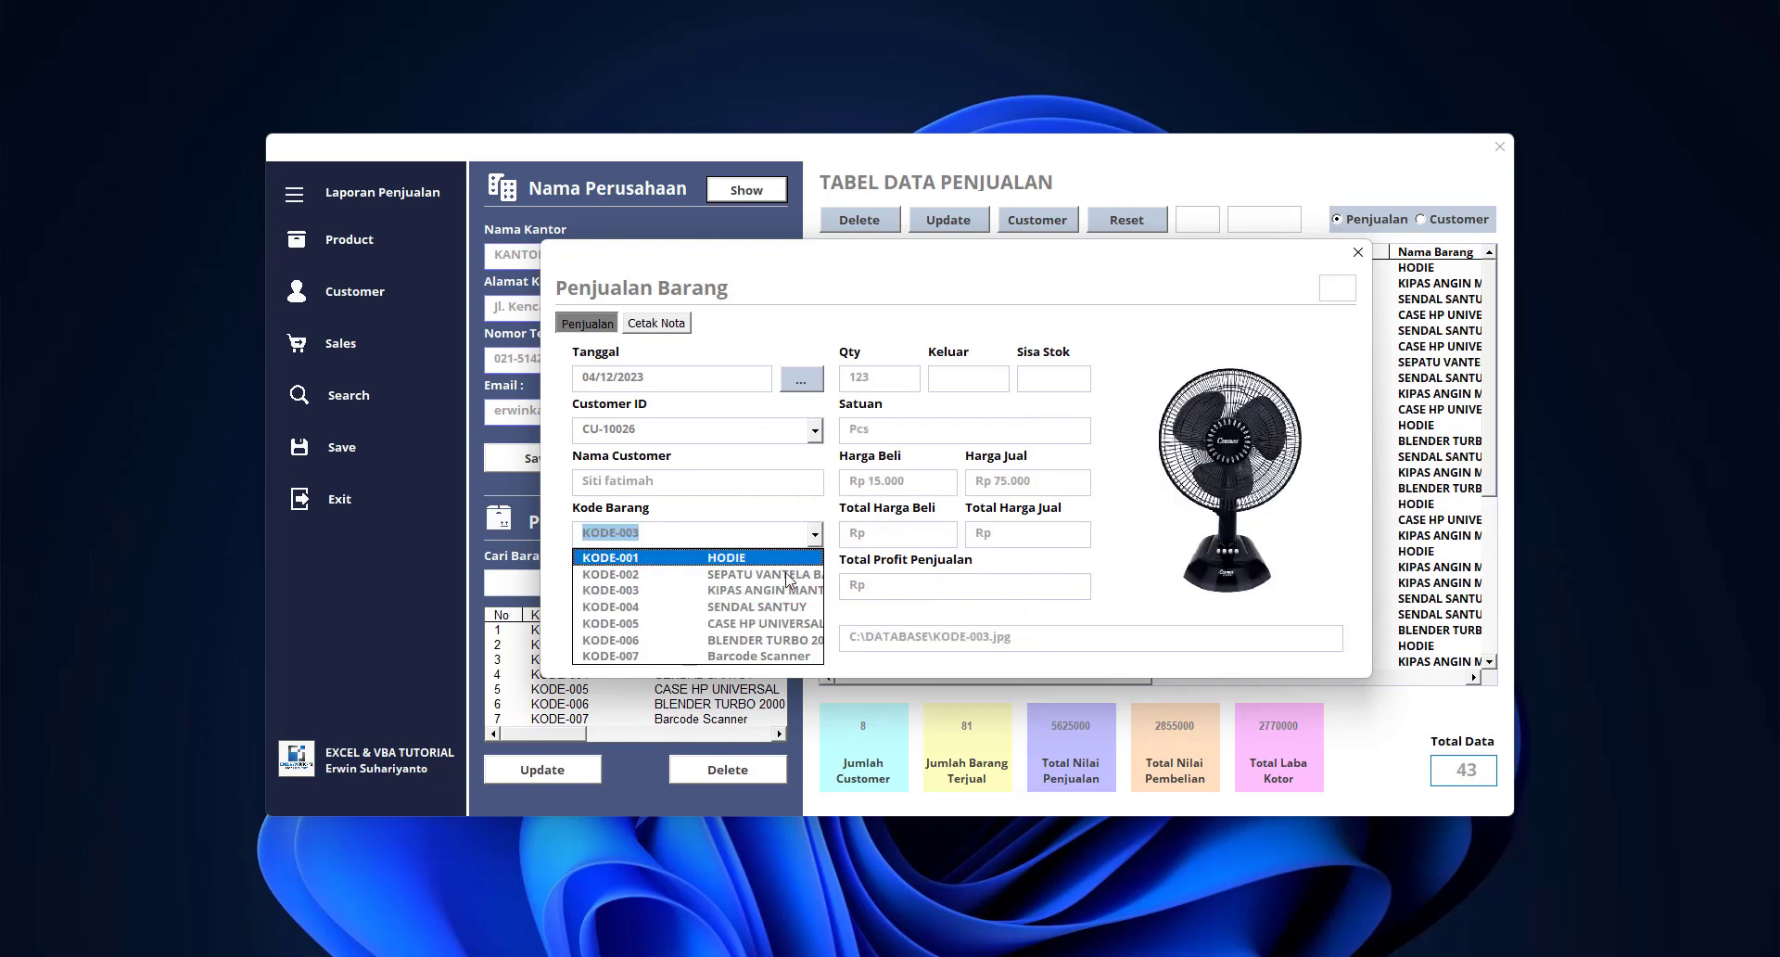
left_click(777, 658)
type("1")
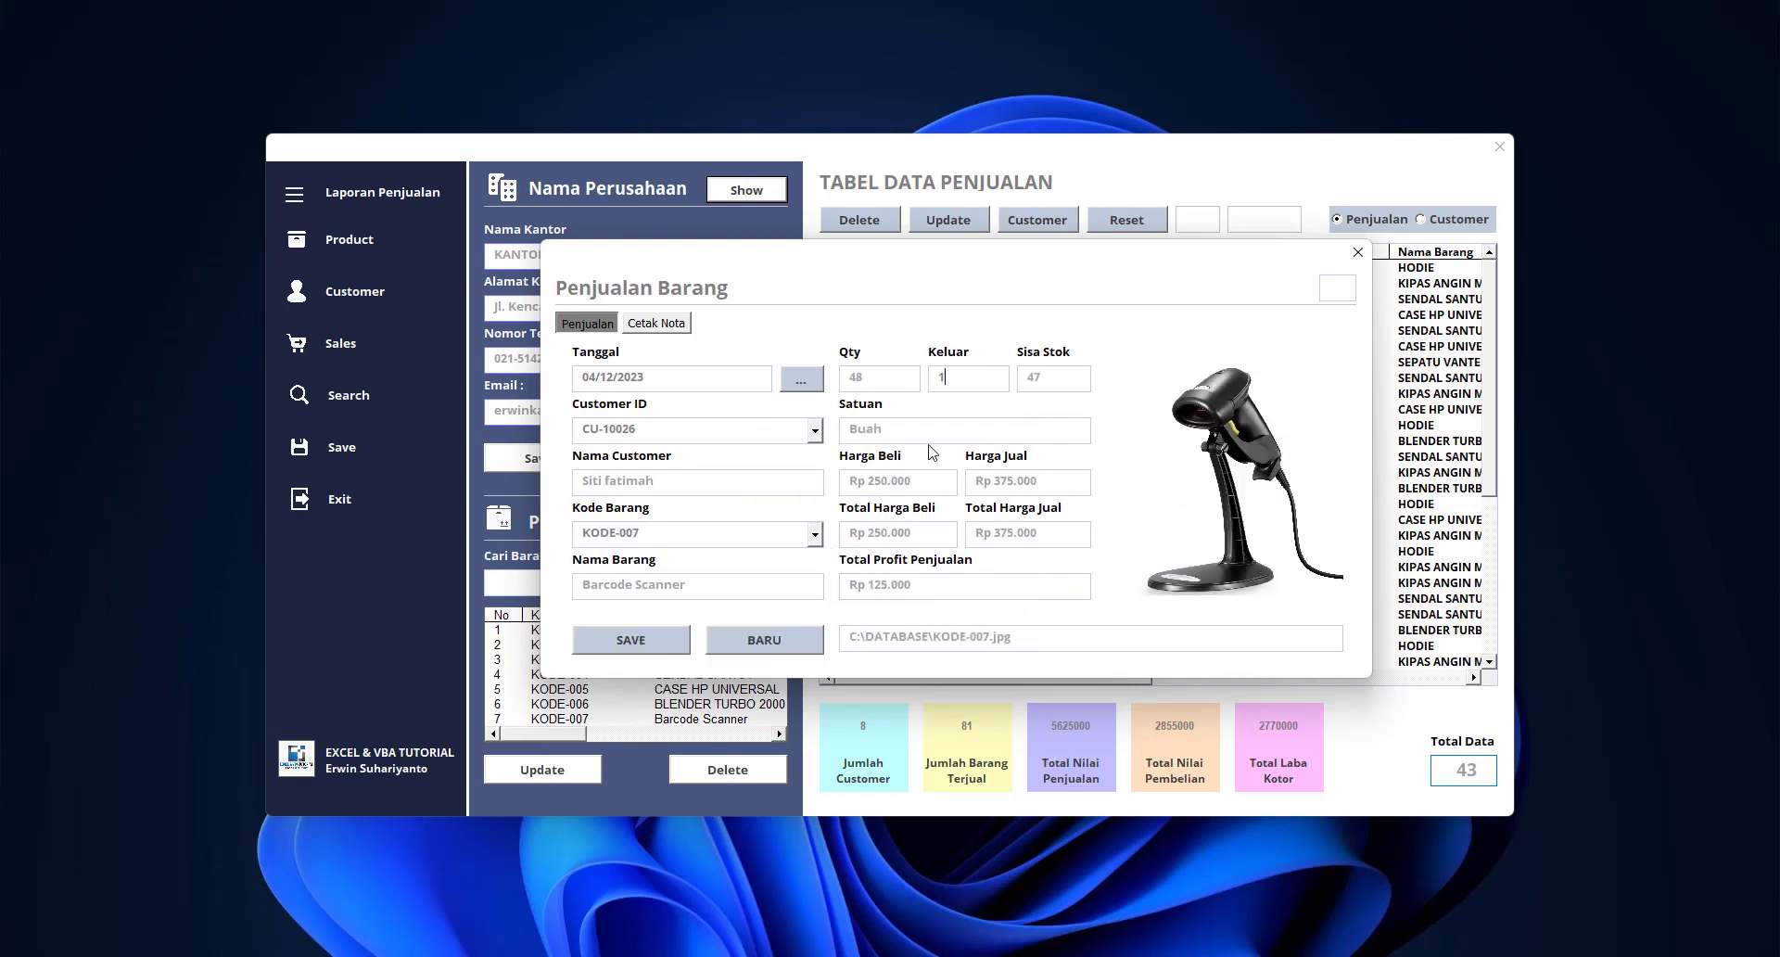
left_click(665, 639)
left_click(953, 557)
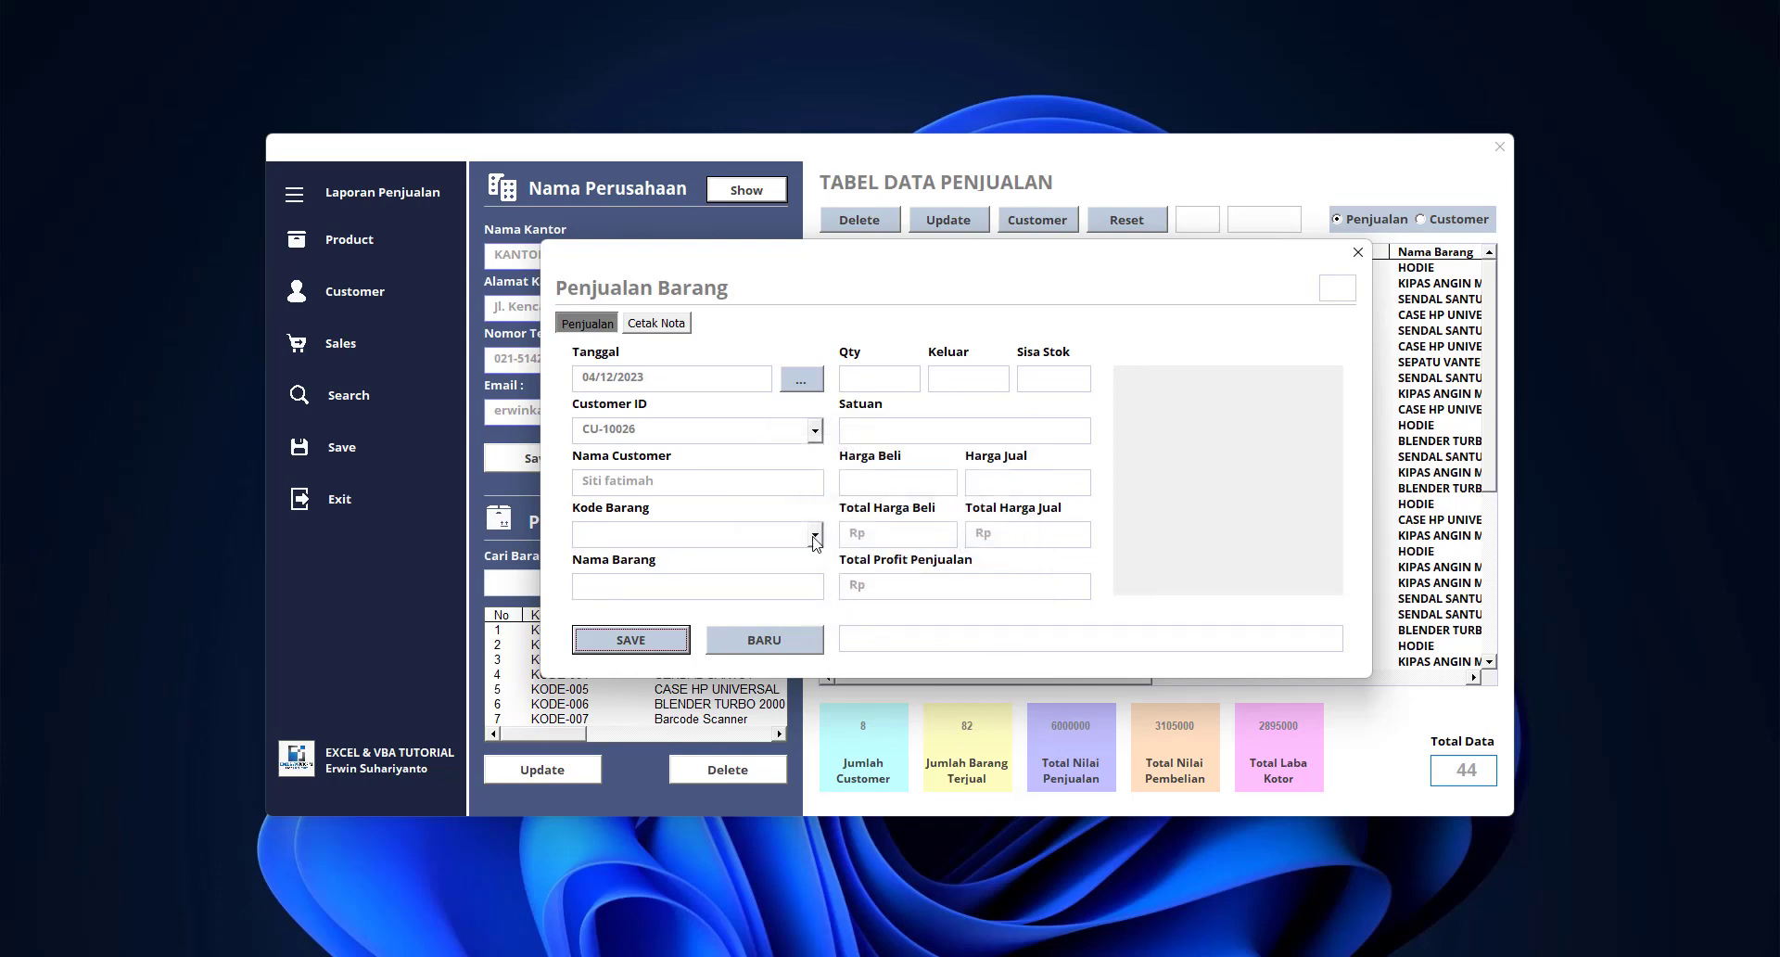
left_click(814, 535)
left_click(786, 606)
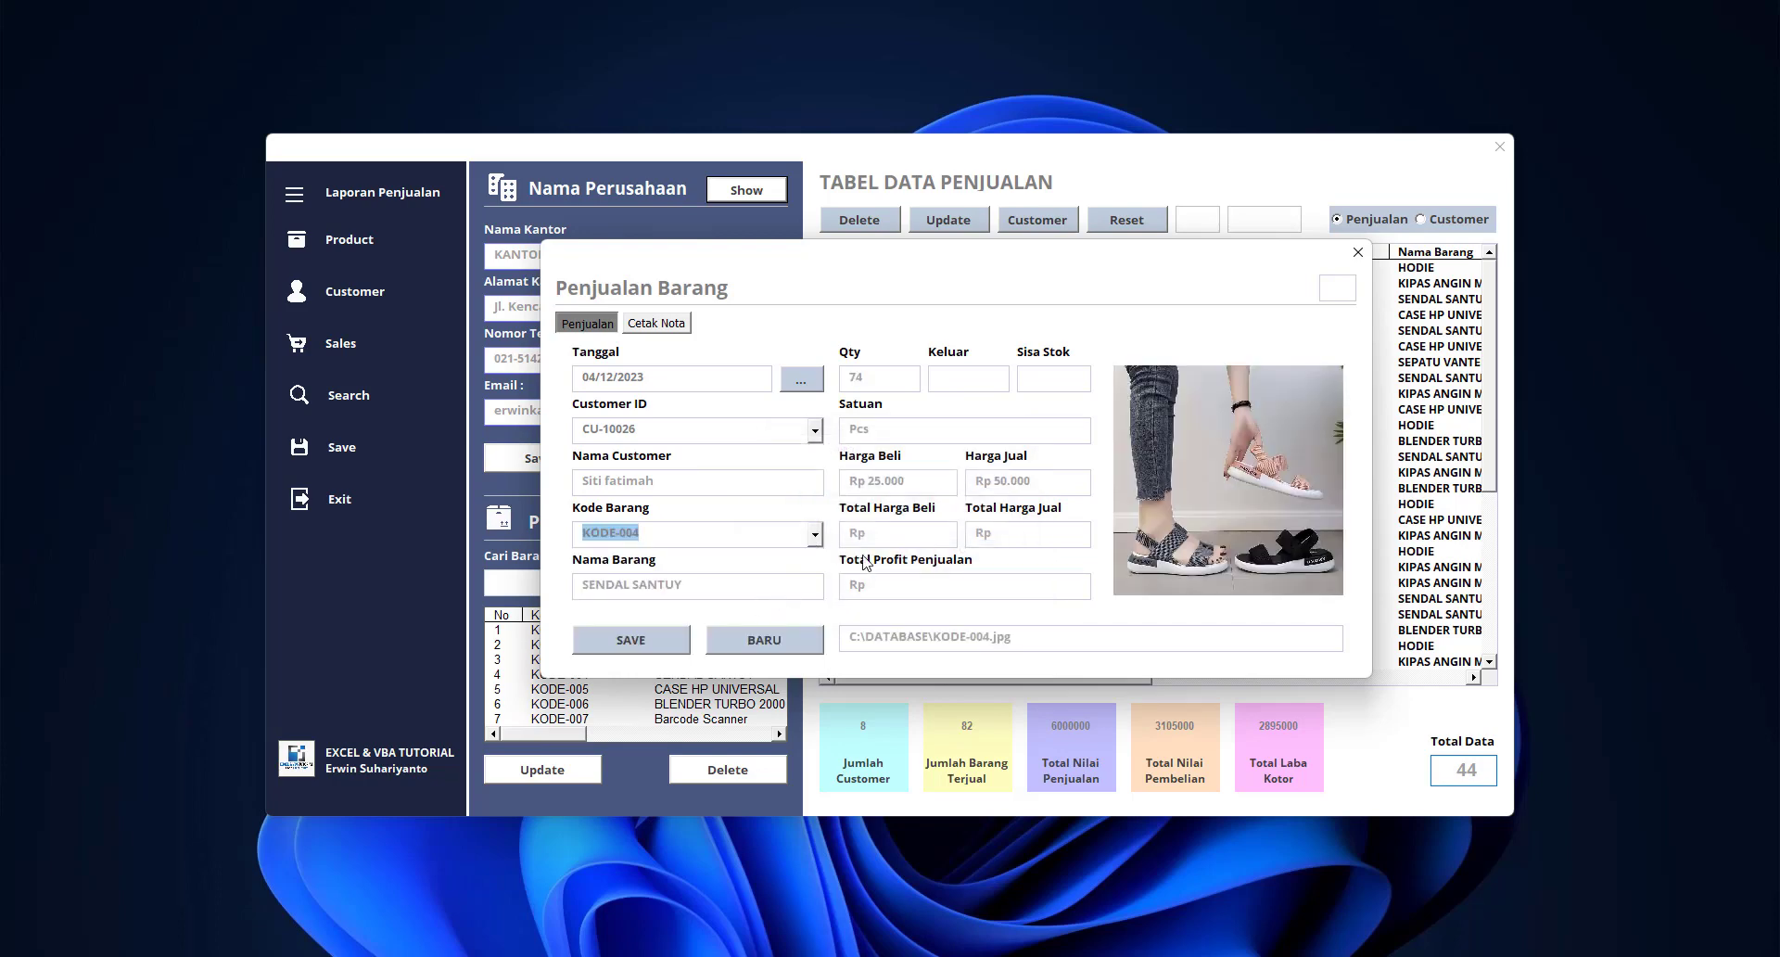
left_click(973, 378)
type("4")
left_click(672, 640)
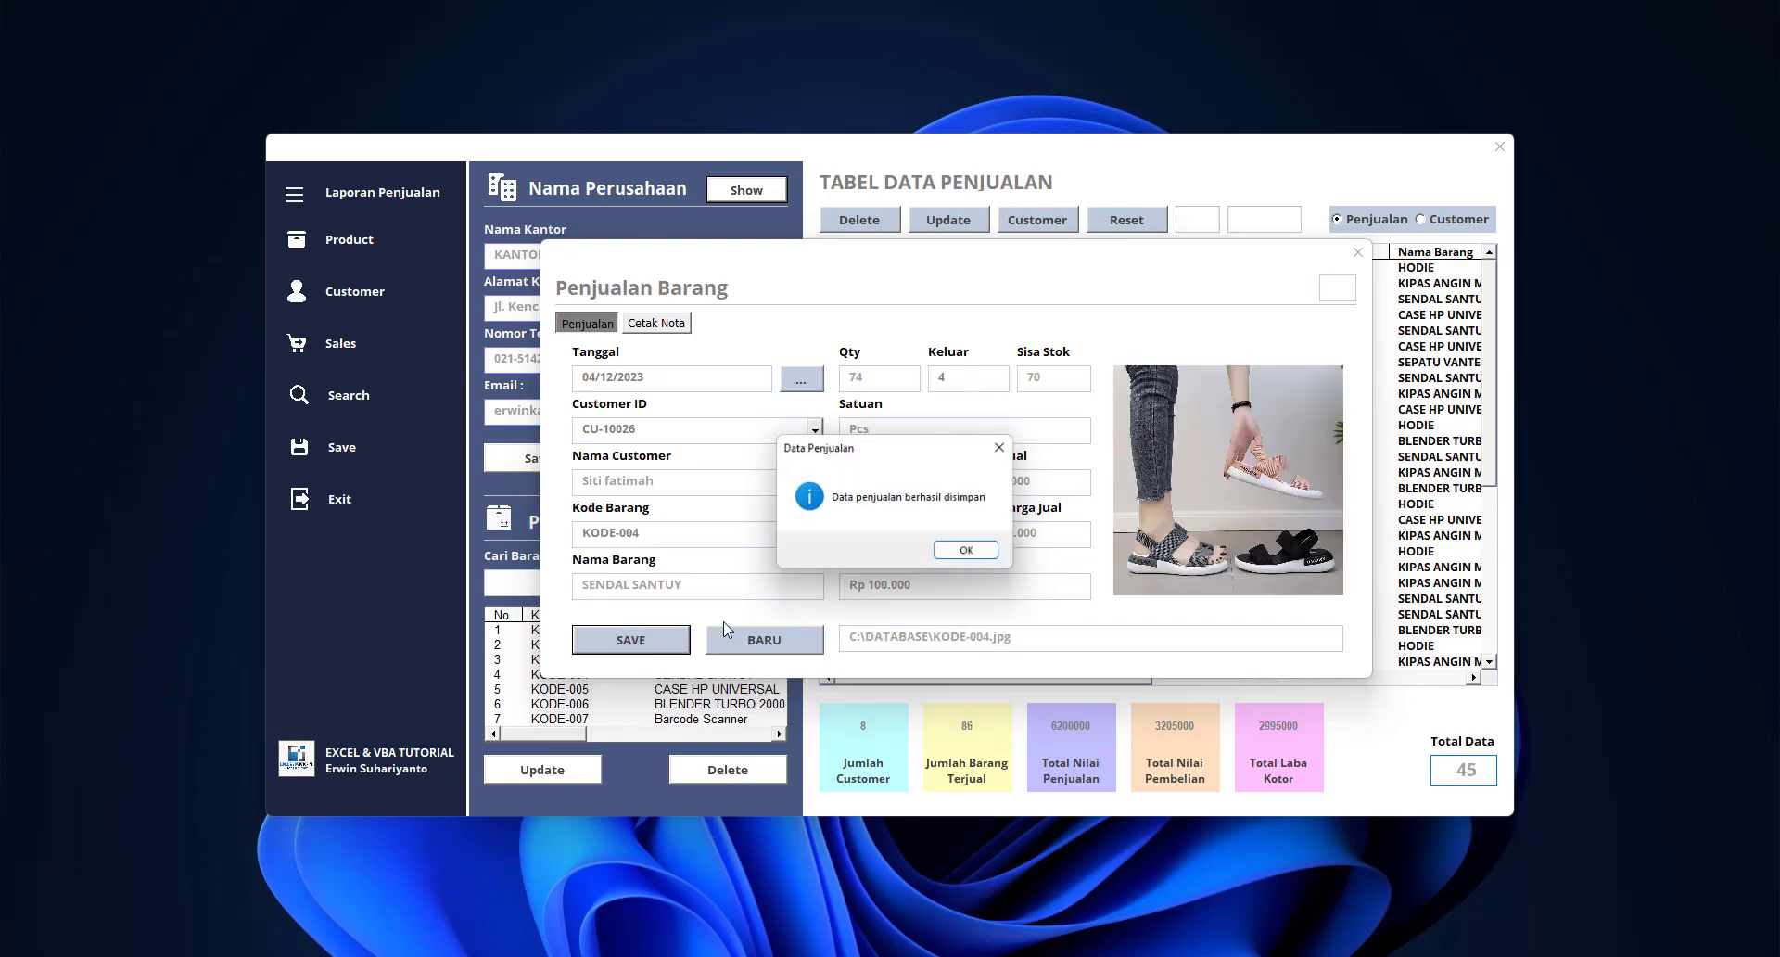
left_click(986, 557)
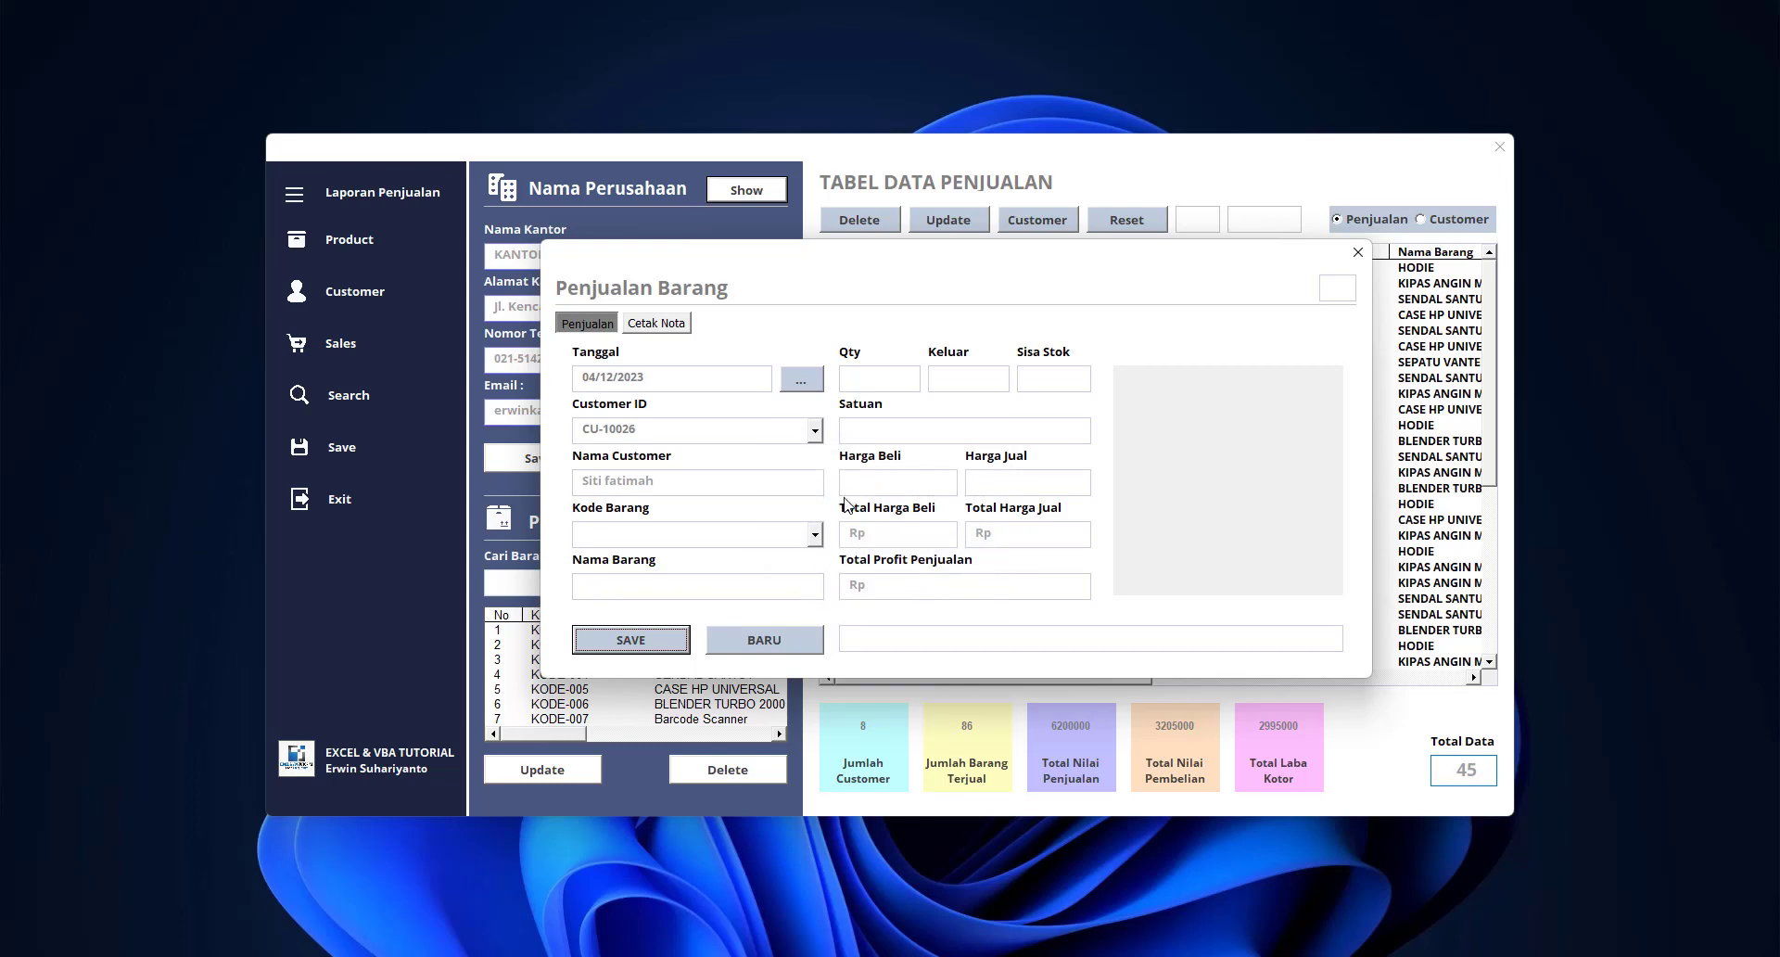
Fill in the invoice number, date 12/04/2023, due date and 11% PPn, then print the invoice
left_click(672, 326)
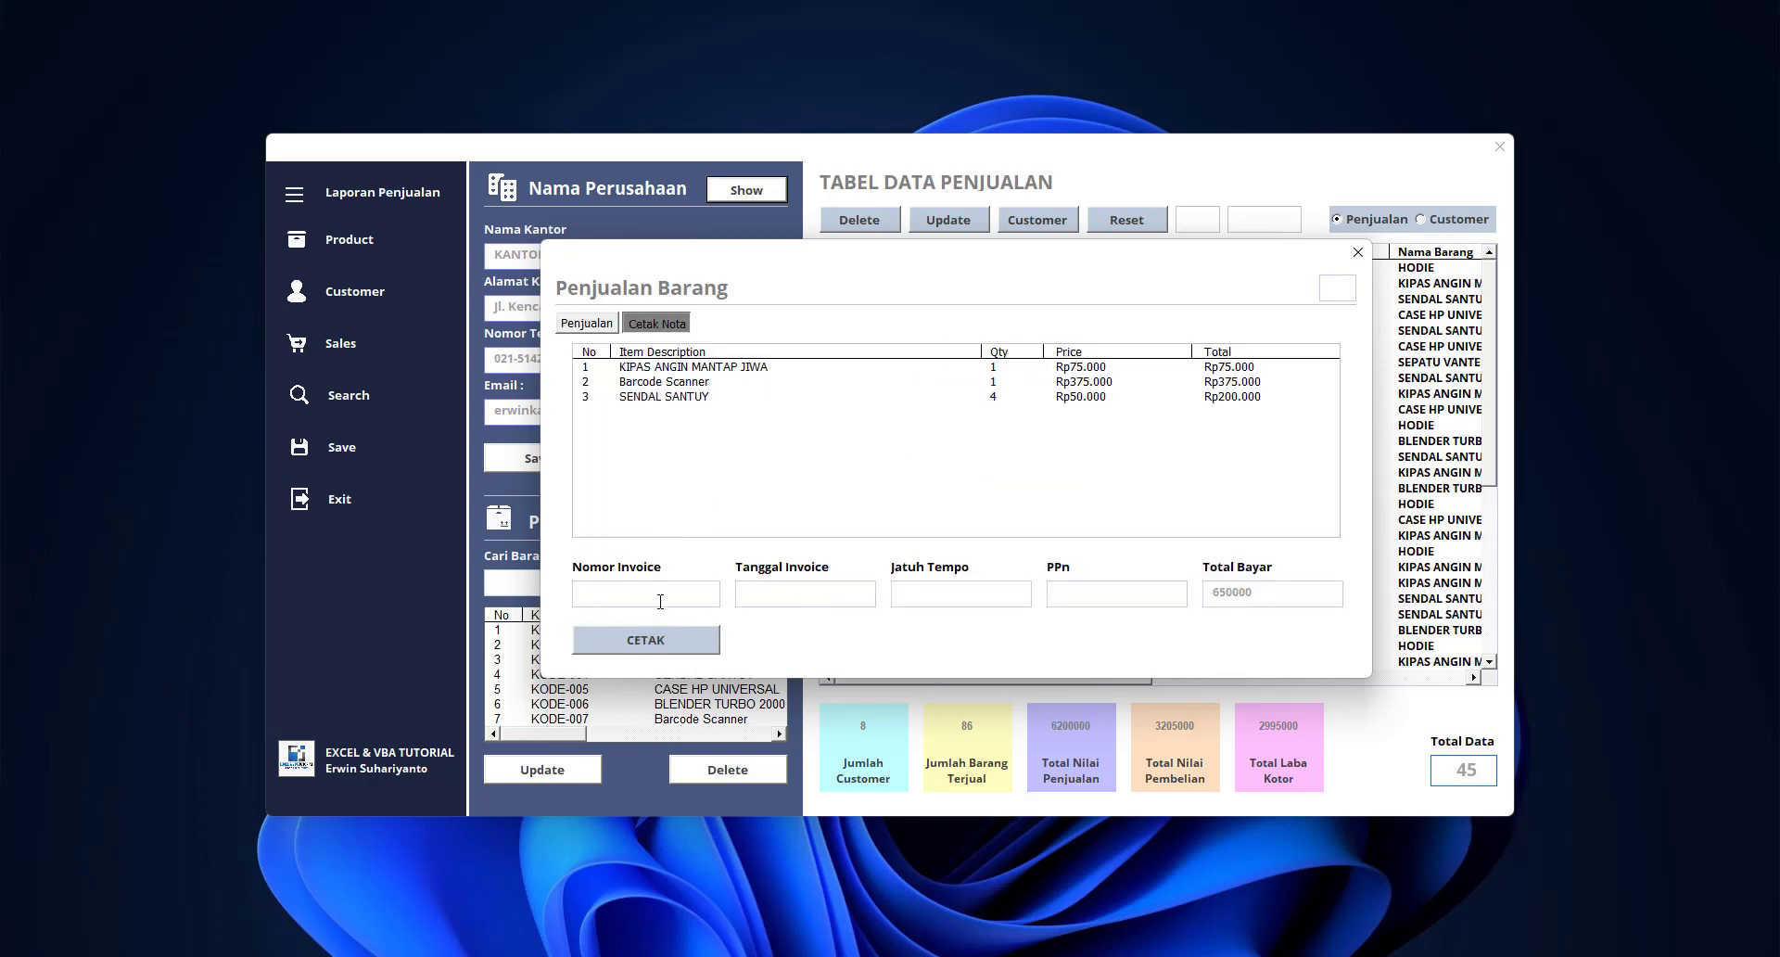
type("INV-1003")
left_click(823, 589)
type("12/04/2023")
left_click(939, 595)
type("12/5/202")
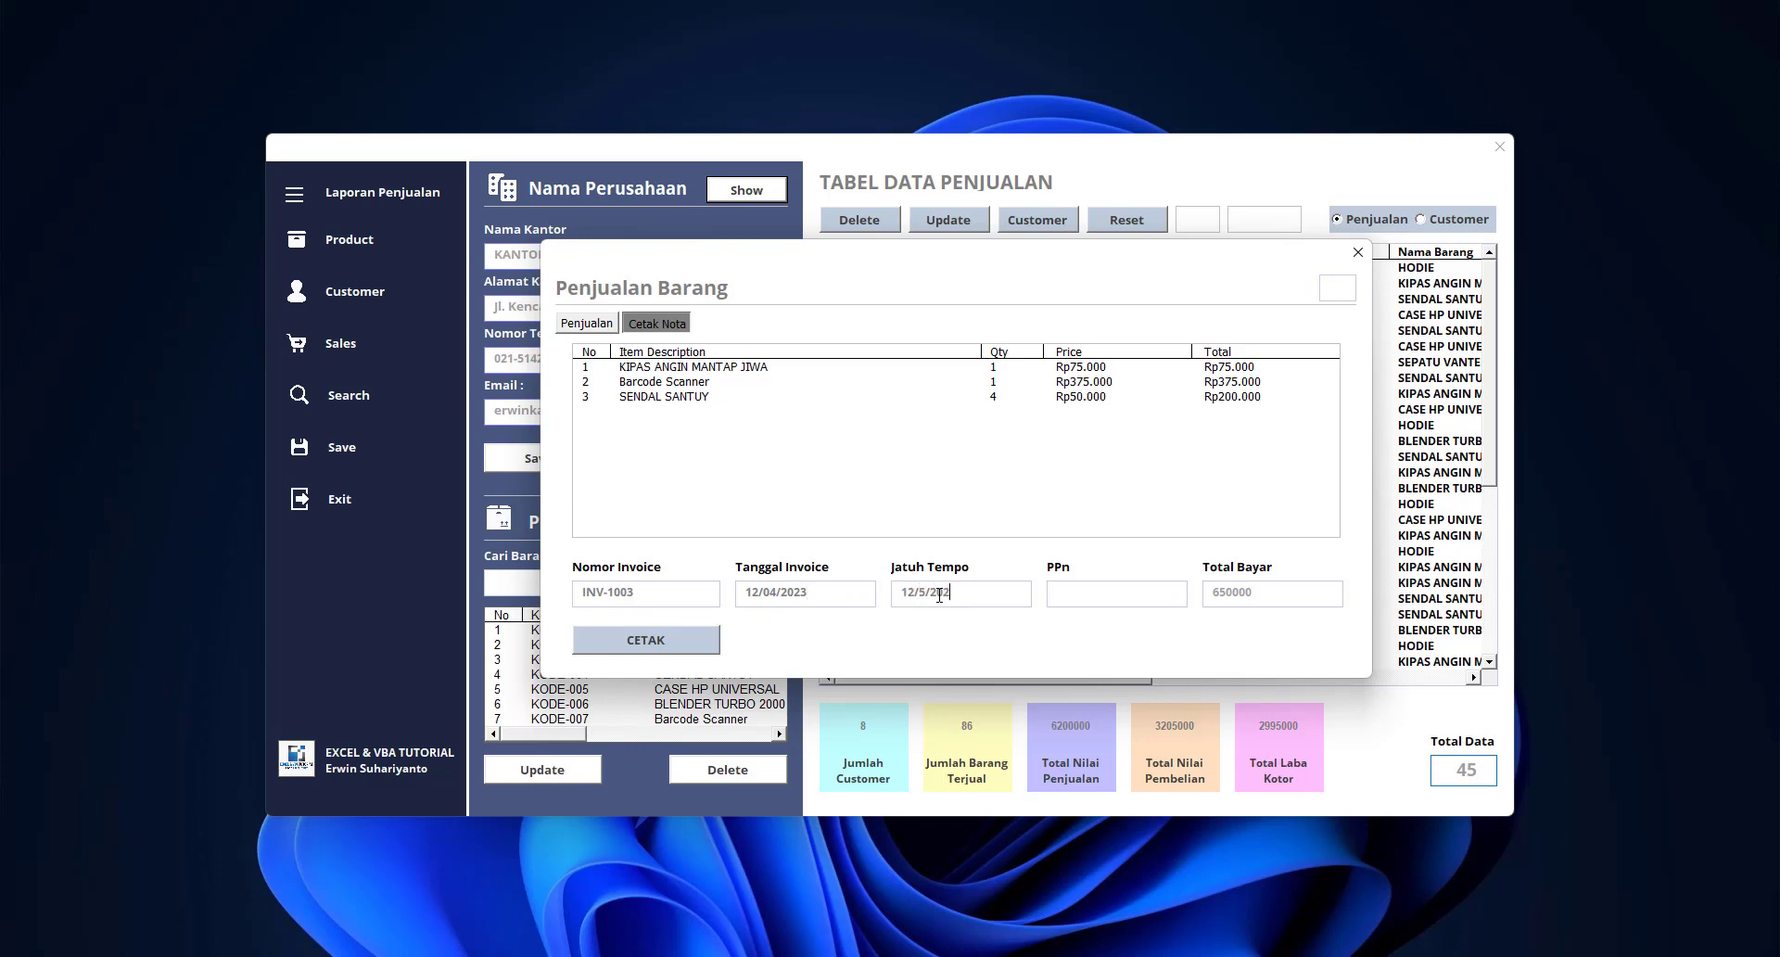
left_click(1144, 590)
type("11")
left_click(649, 638)
left_click(900, 554)
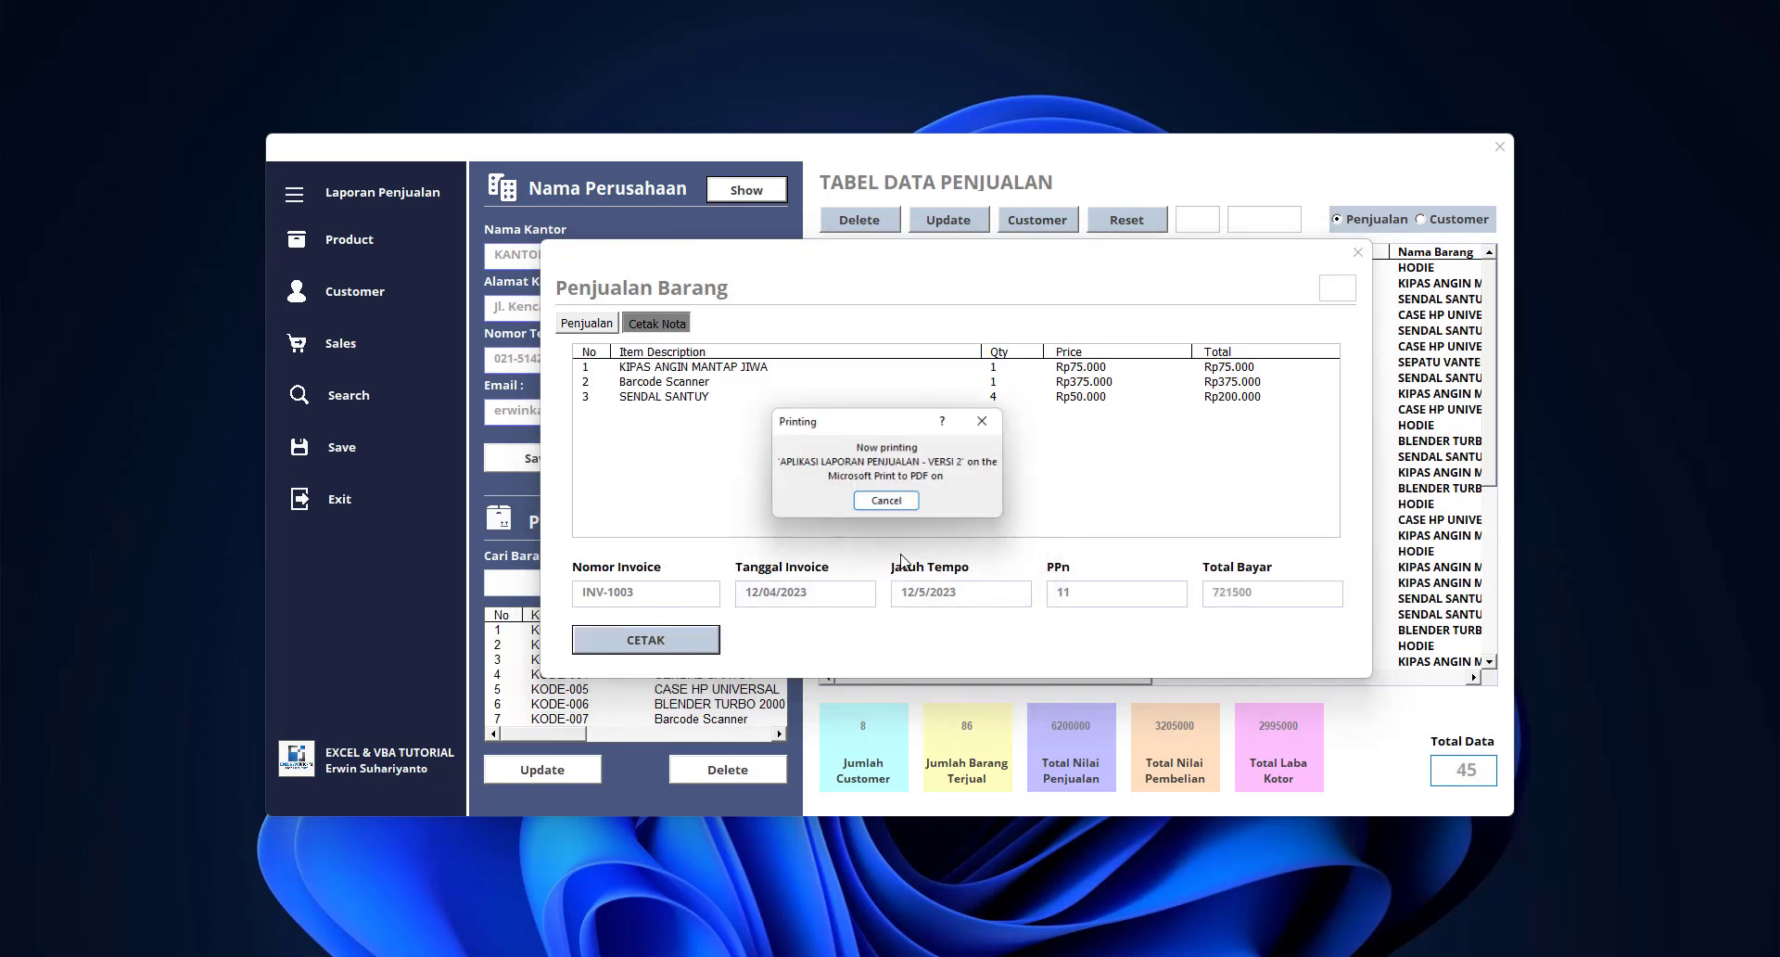
Save the PDF as INVOICE 4 and open it from the Documents folder
type("INVOICE")
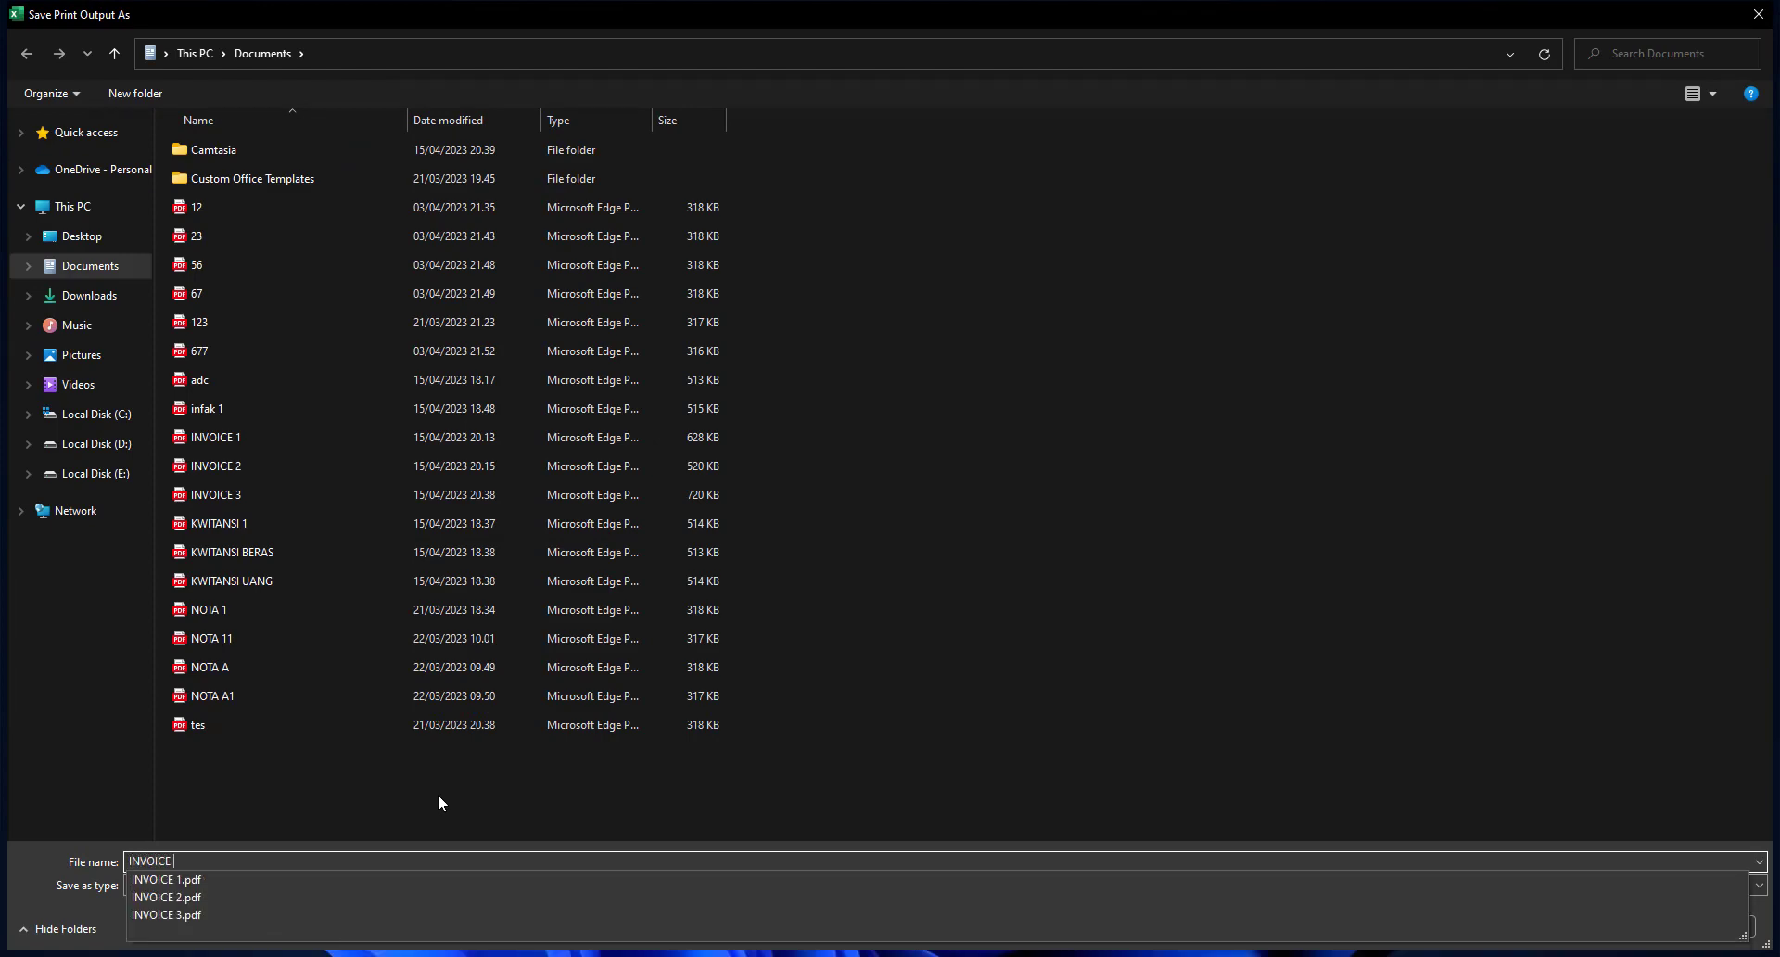
type(" 4")
key("Return")
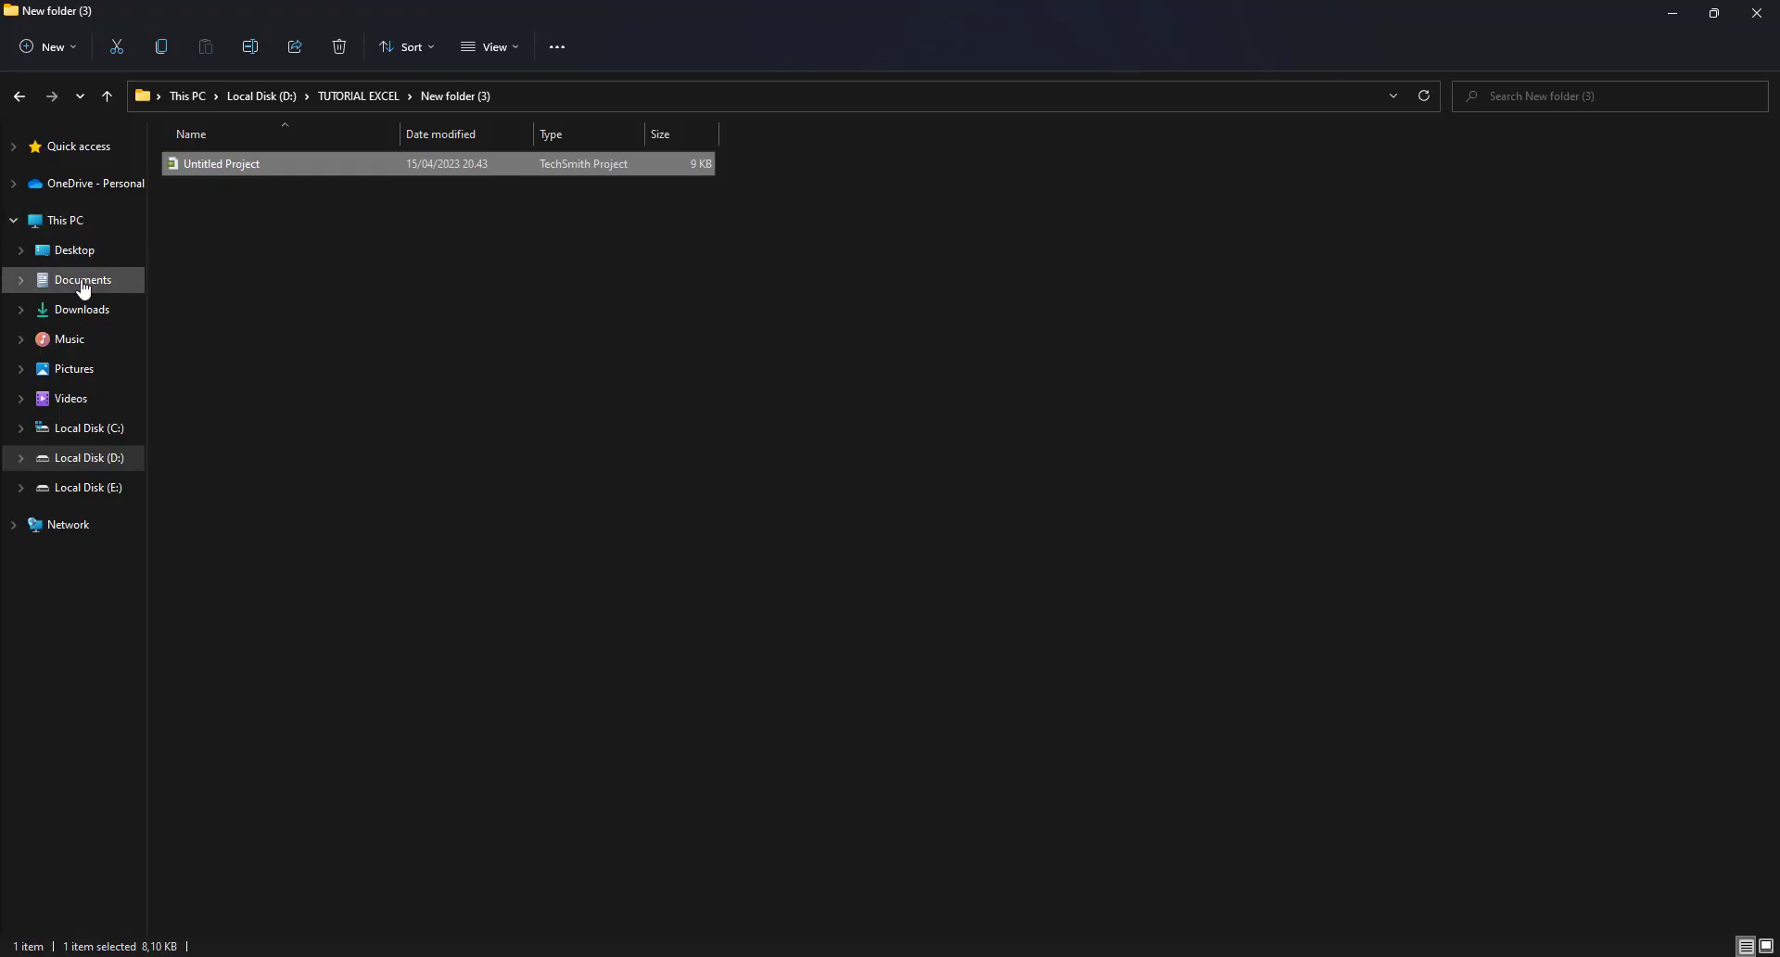
left_click(84, 310)
left_click(102, 281)
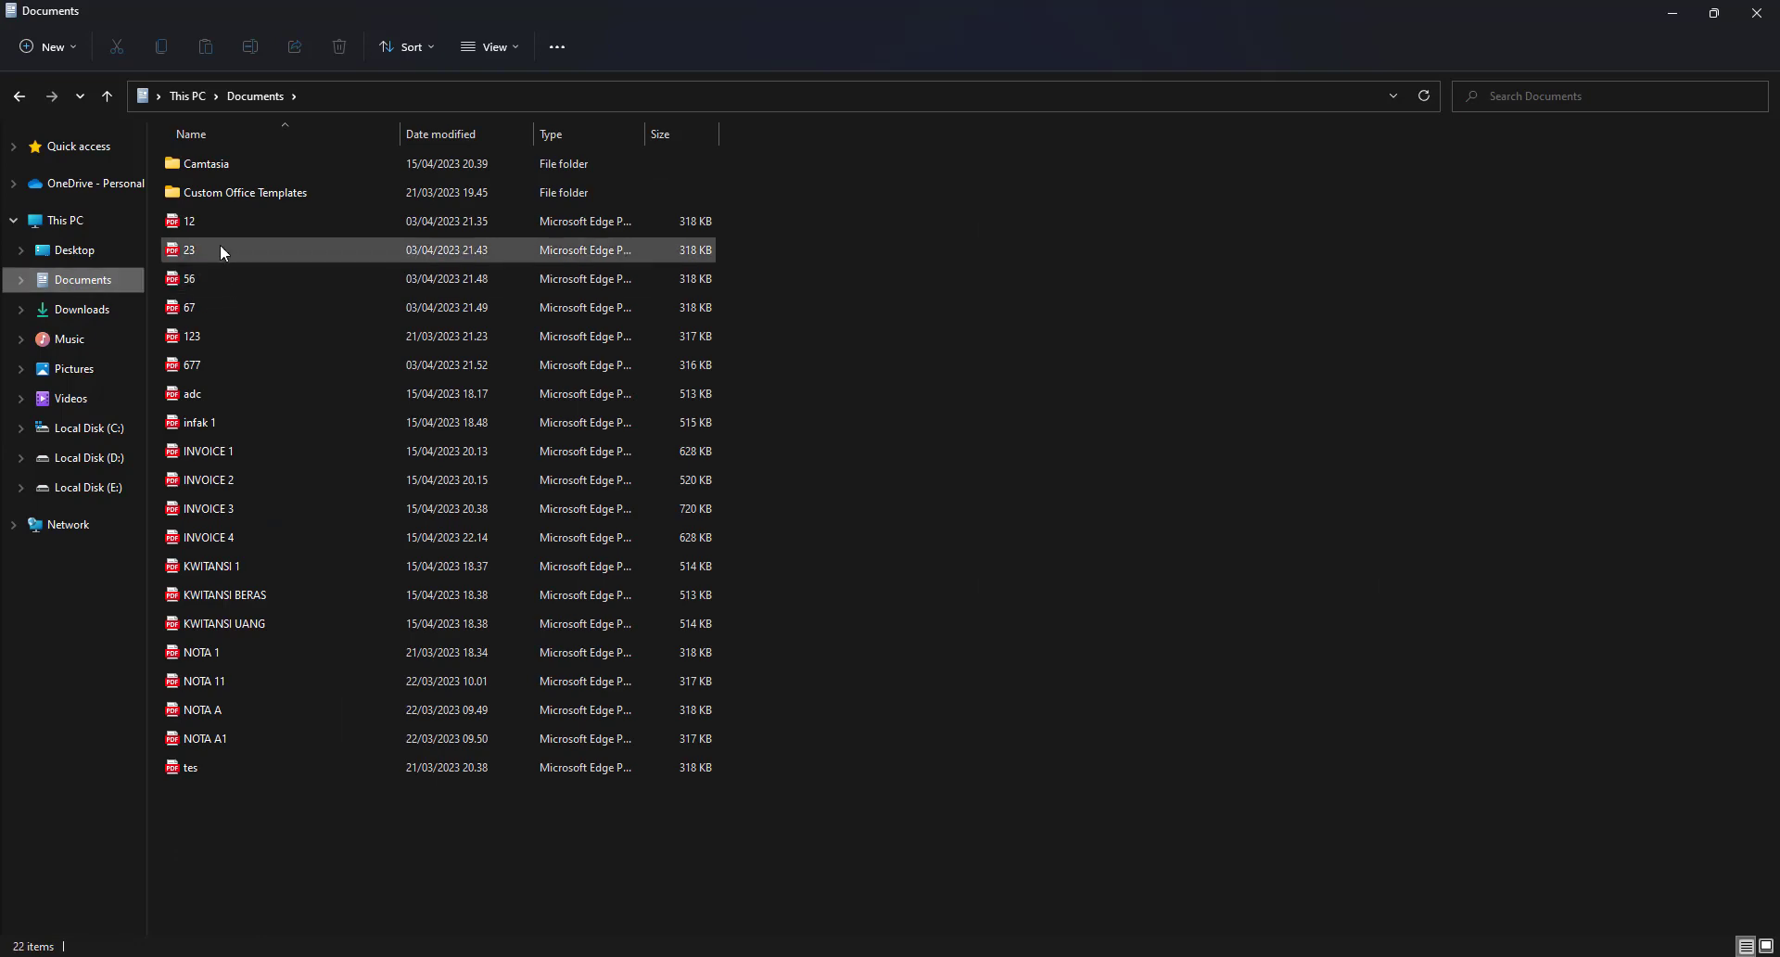
double_click(227, 534)
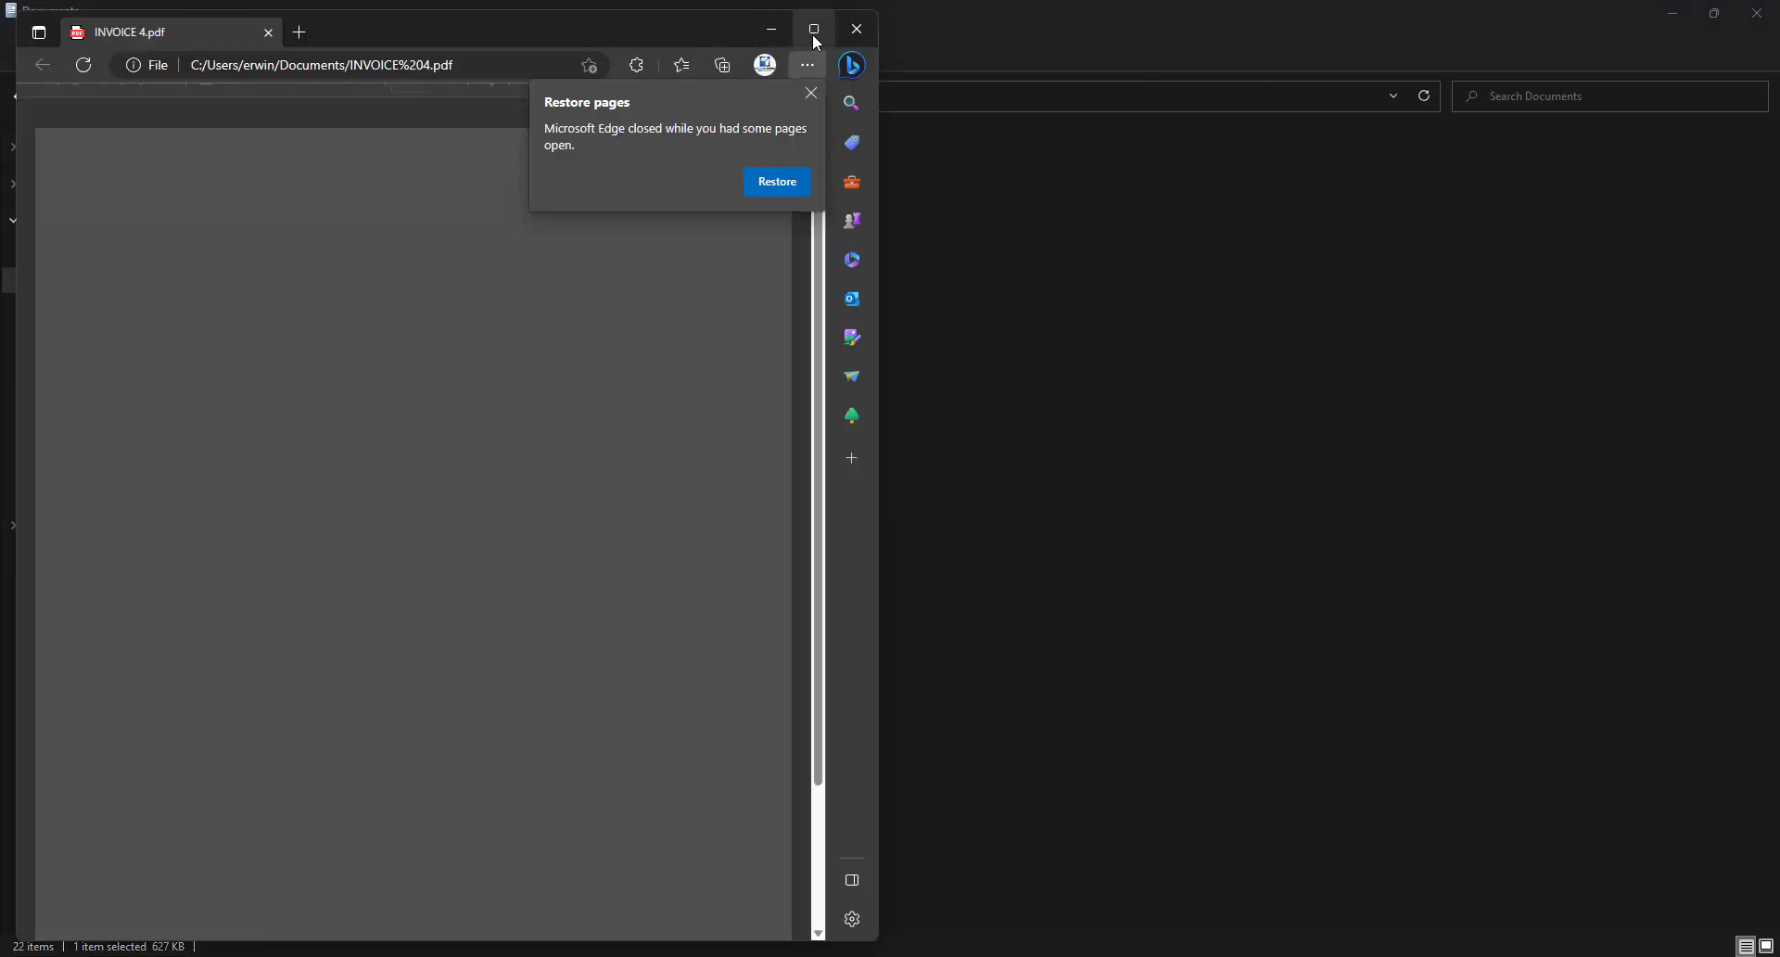
Maximize Edge, scroll through the three-item INVOICE 4 PDF, then close it
left_click(814, 29)
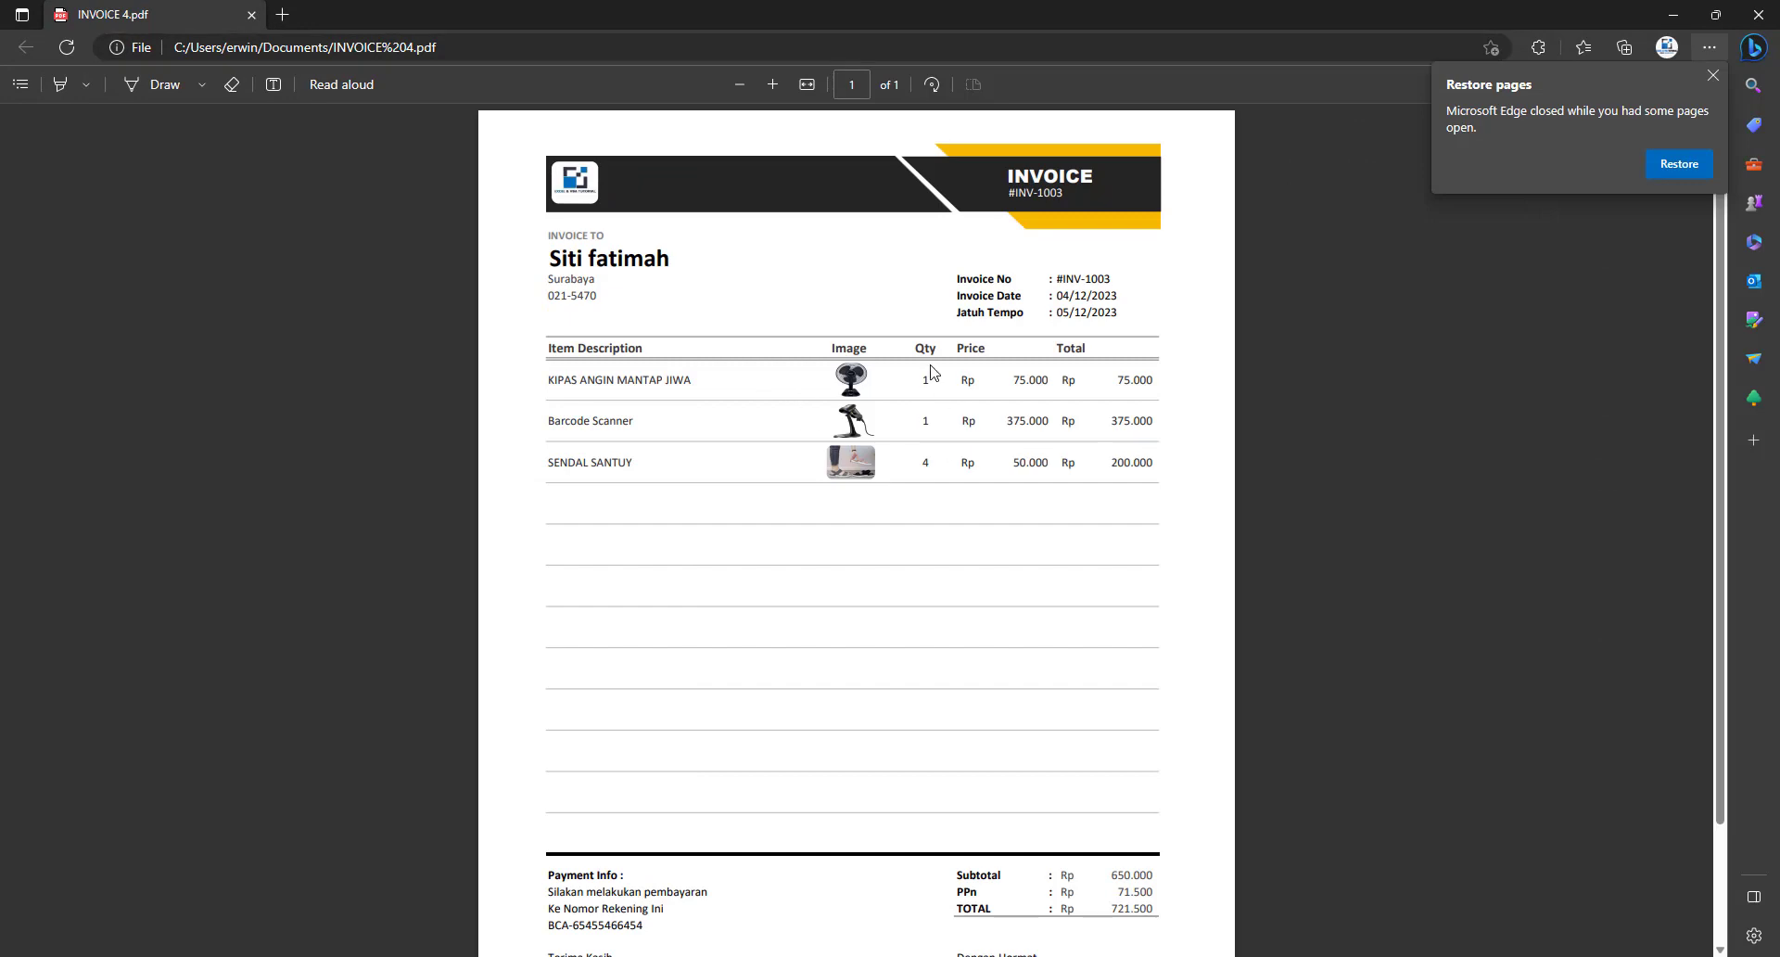
scroll(868, 446, "down", 1)
scroll(880, 556, "down", 3)
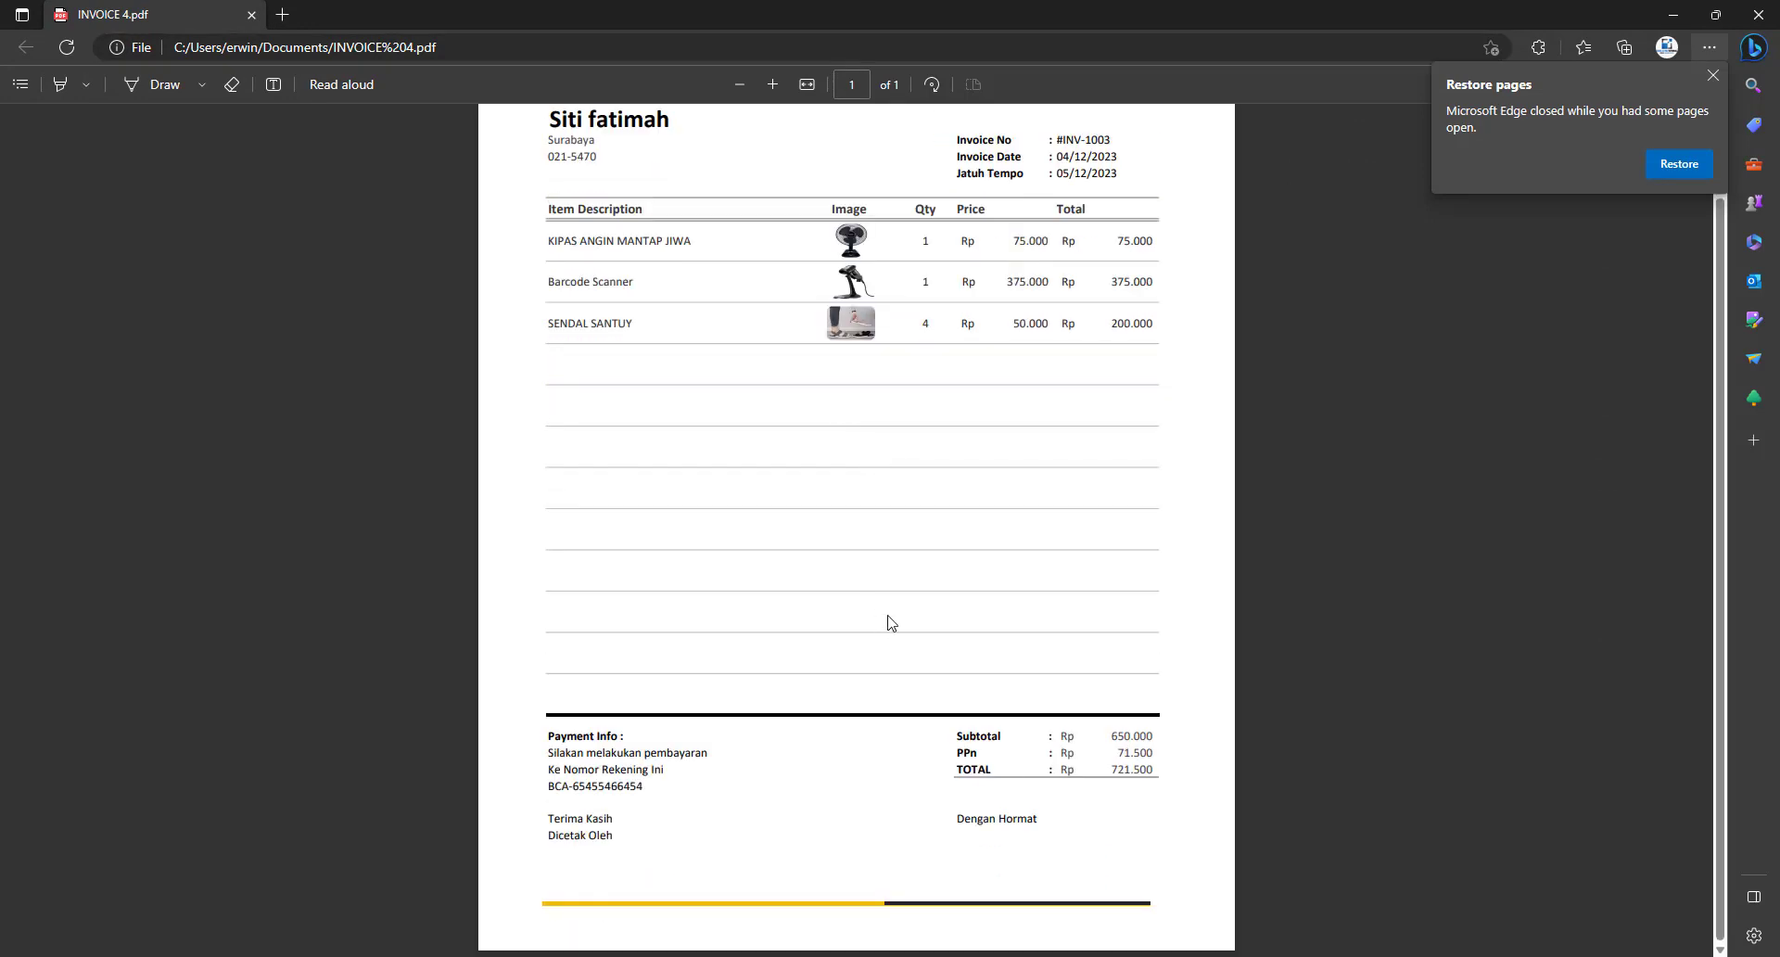
scroll(934, 560, "up", 3)
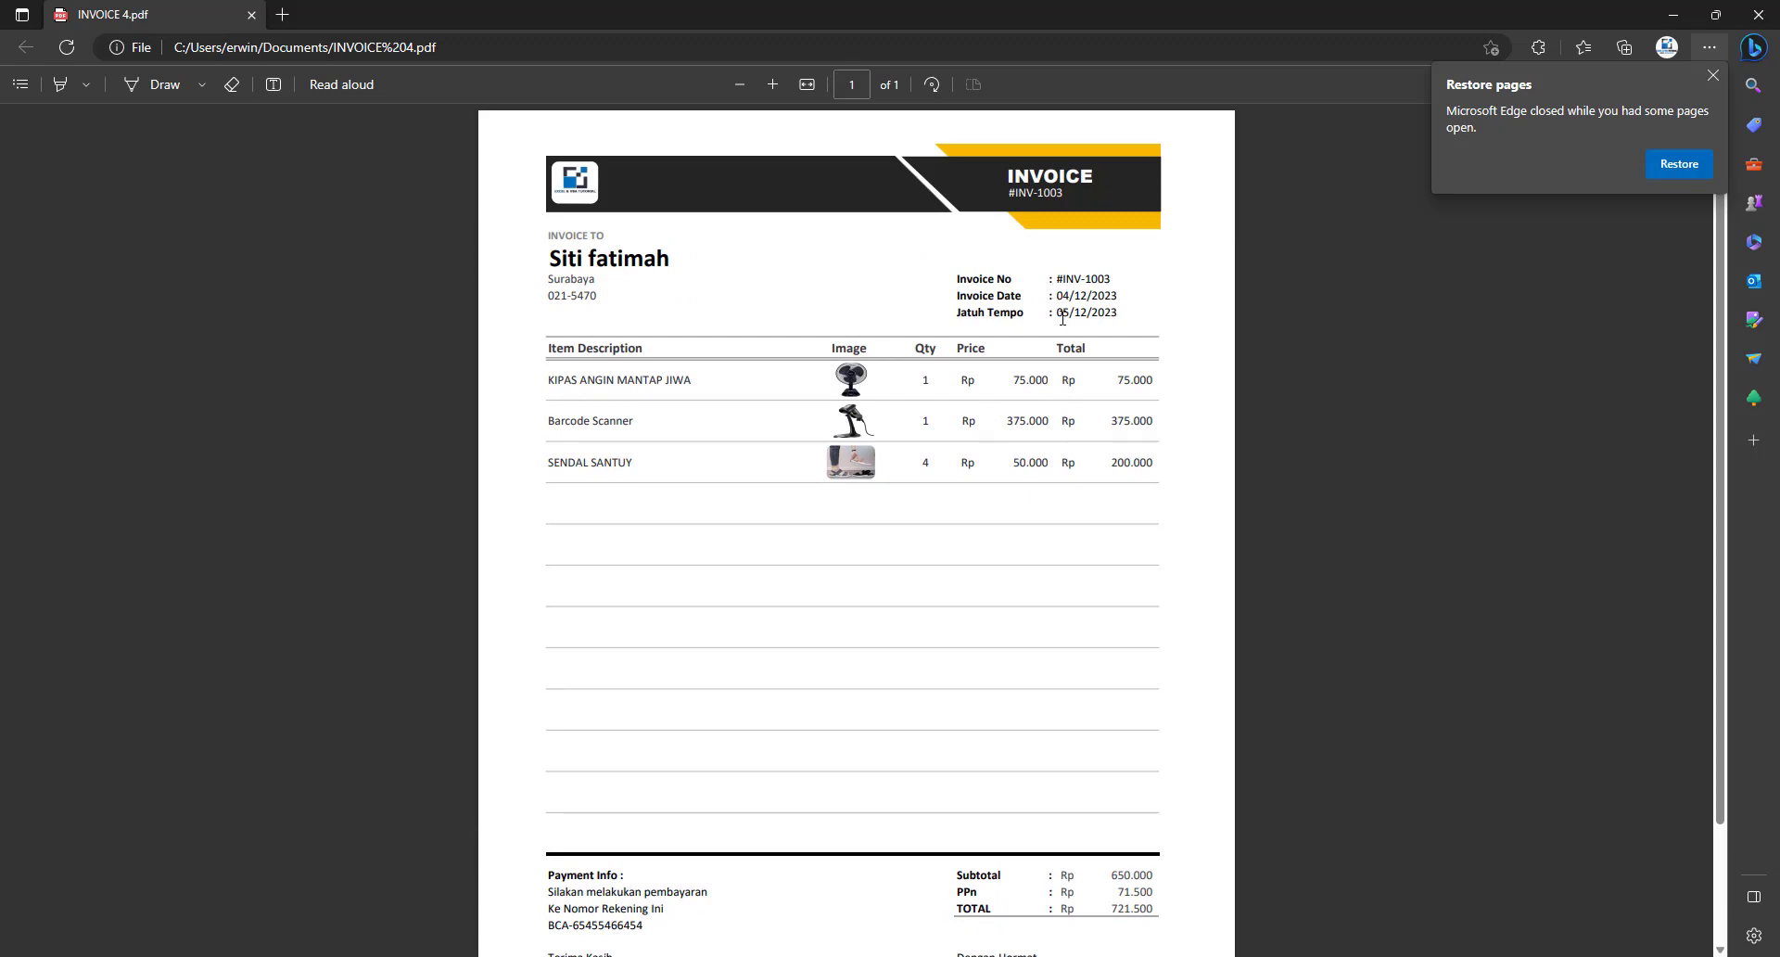
left_click(1758, 14)
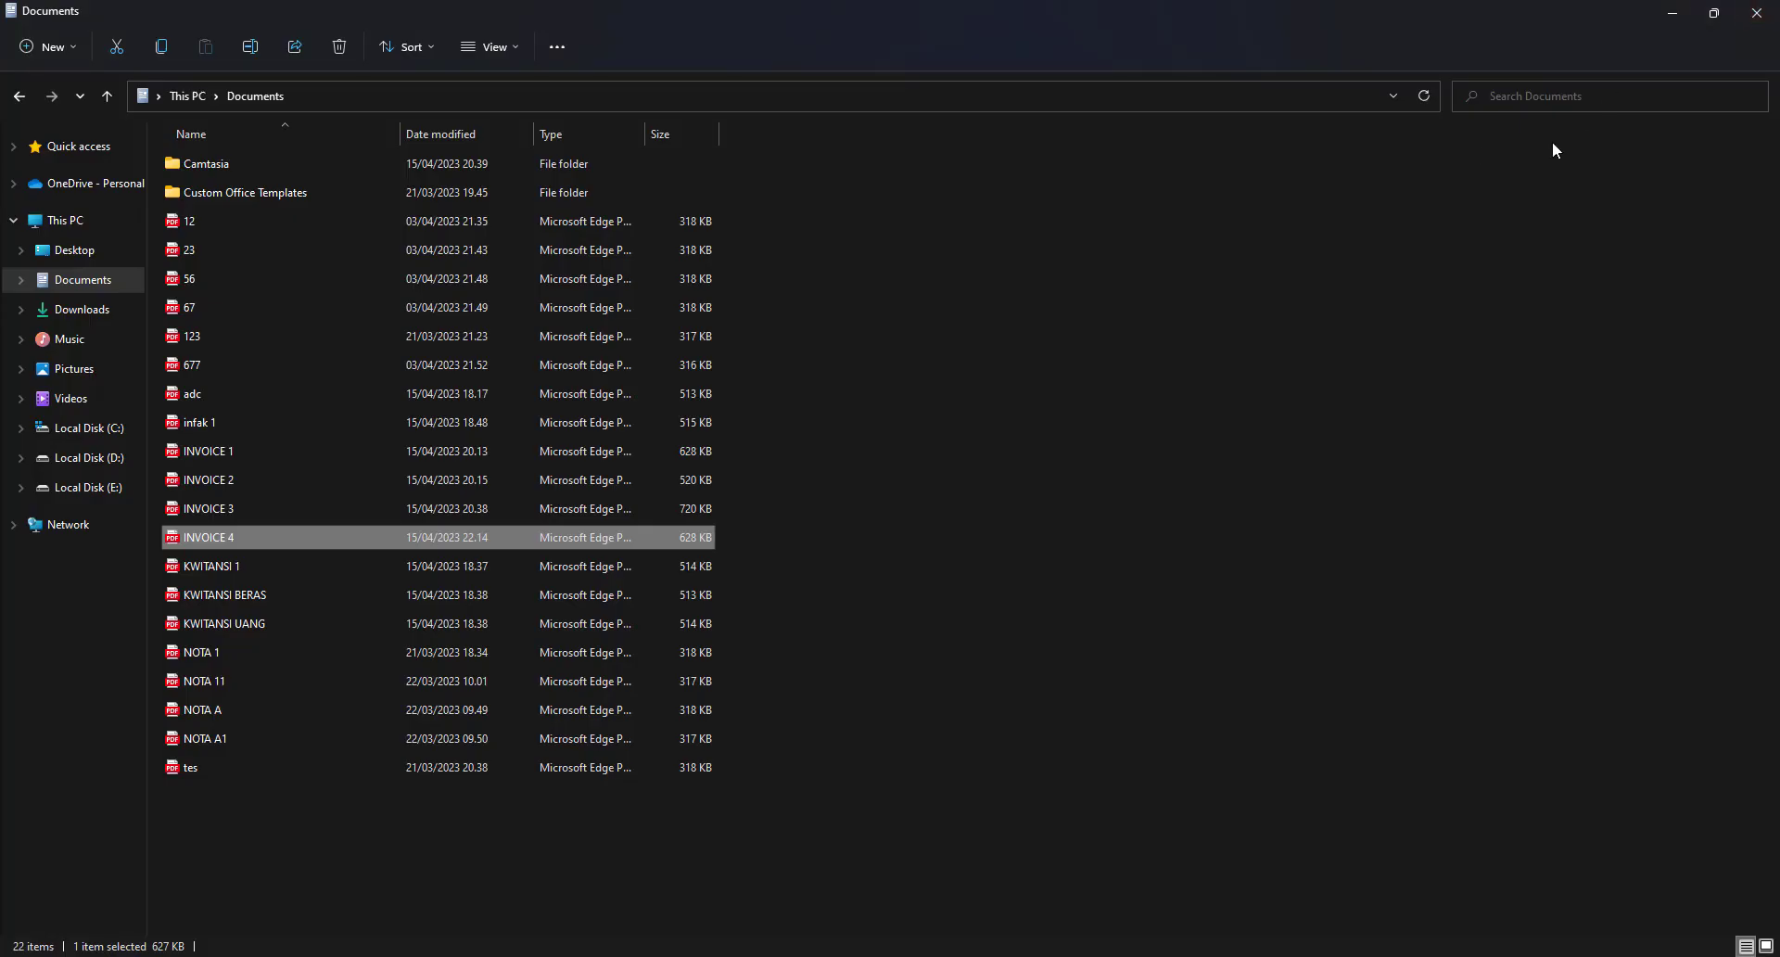
Reset the Penjualan Barang form with BARU, check the cleared Cetak Nota page, then close the form
left_click(1674, 17)
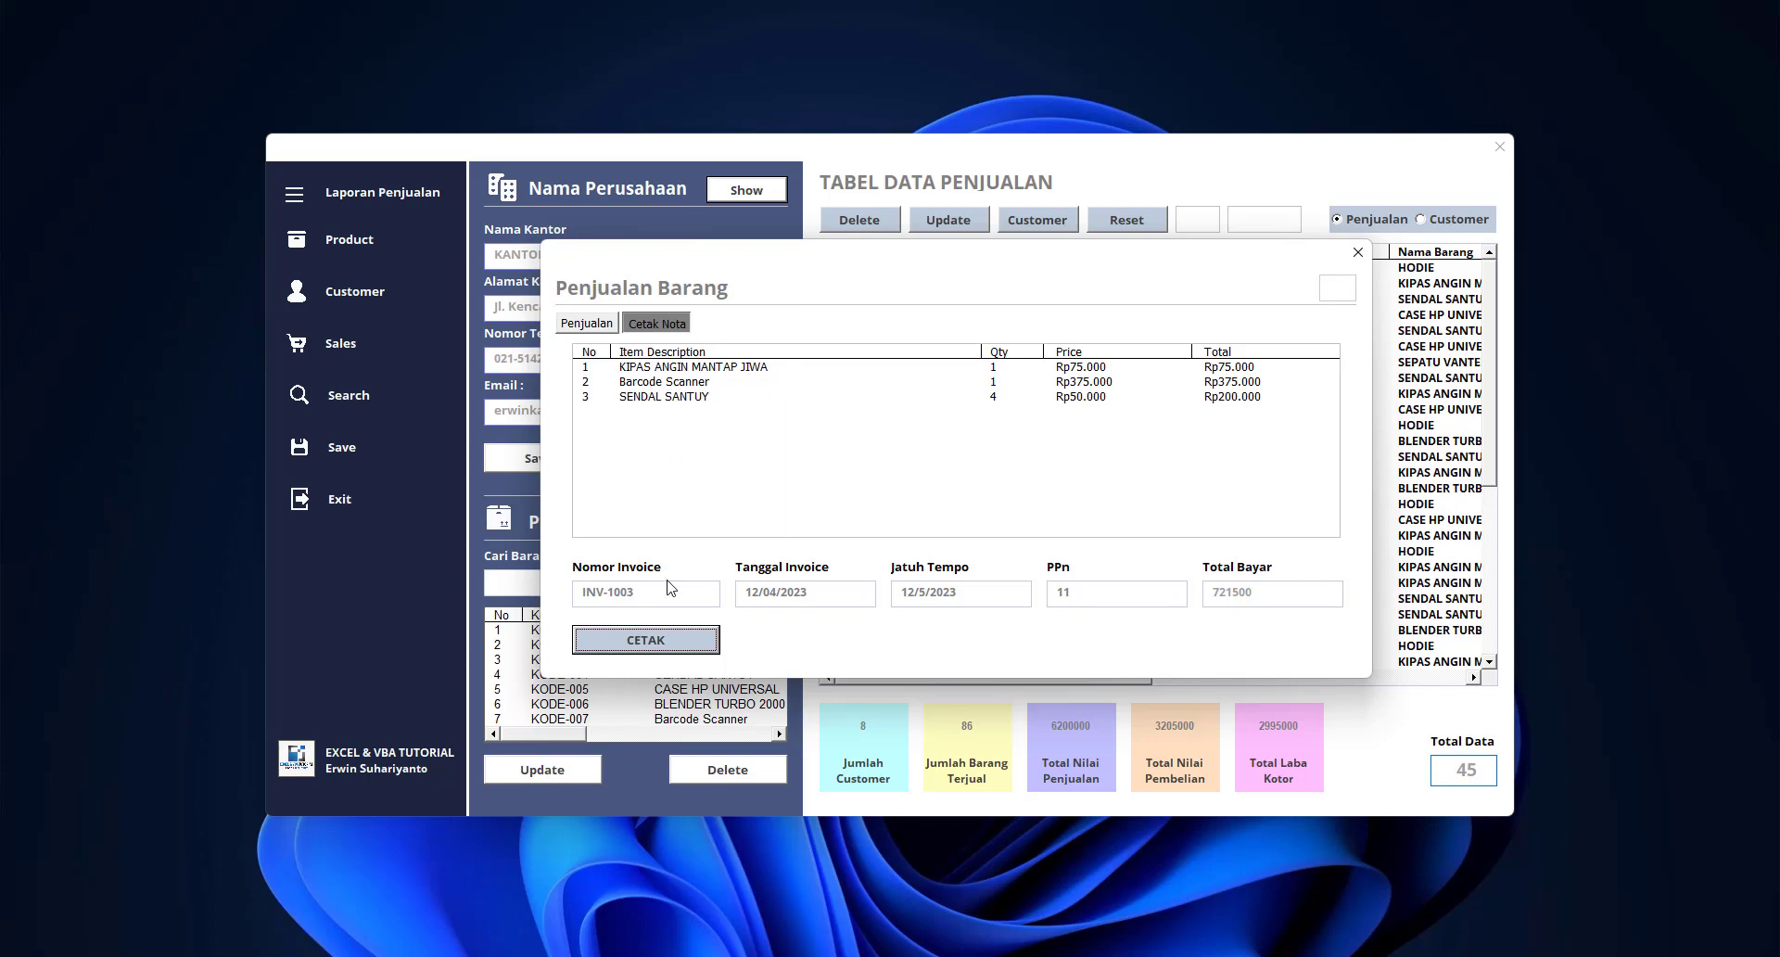
left_click(607, 324)
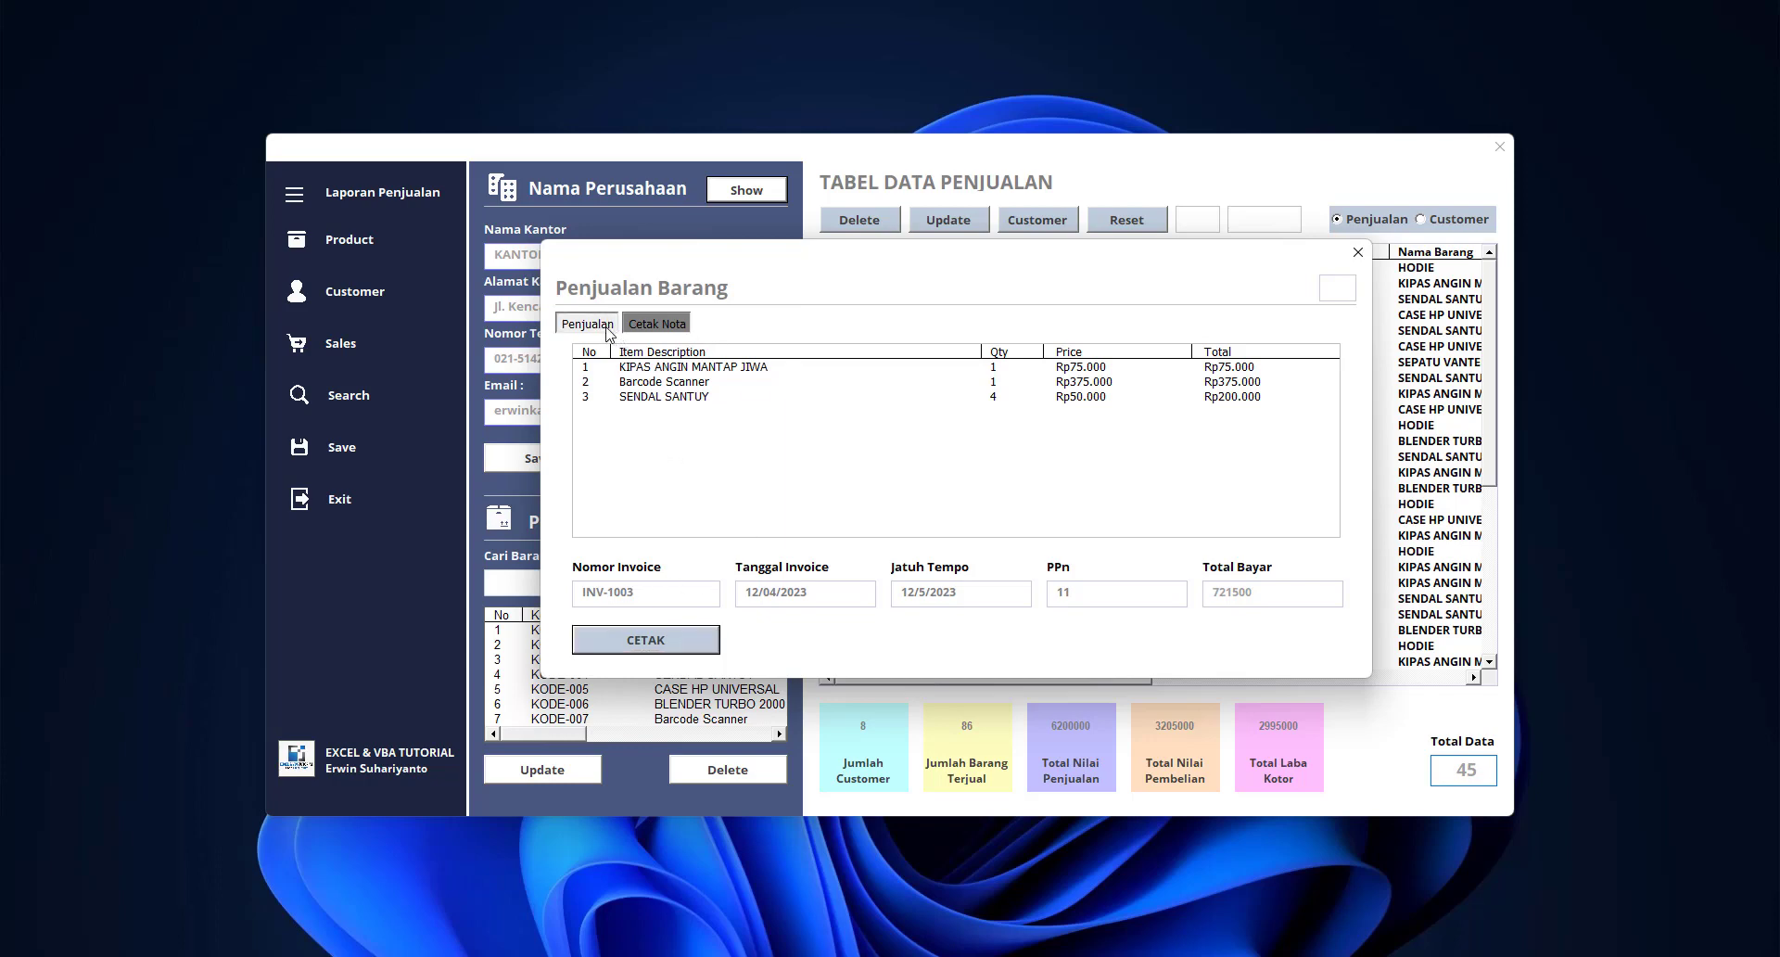
left_click(797, 648)
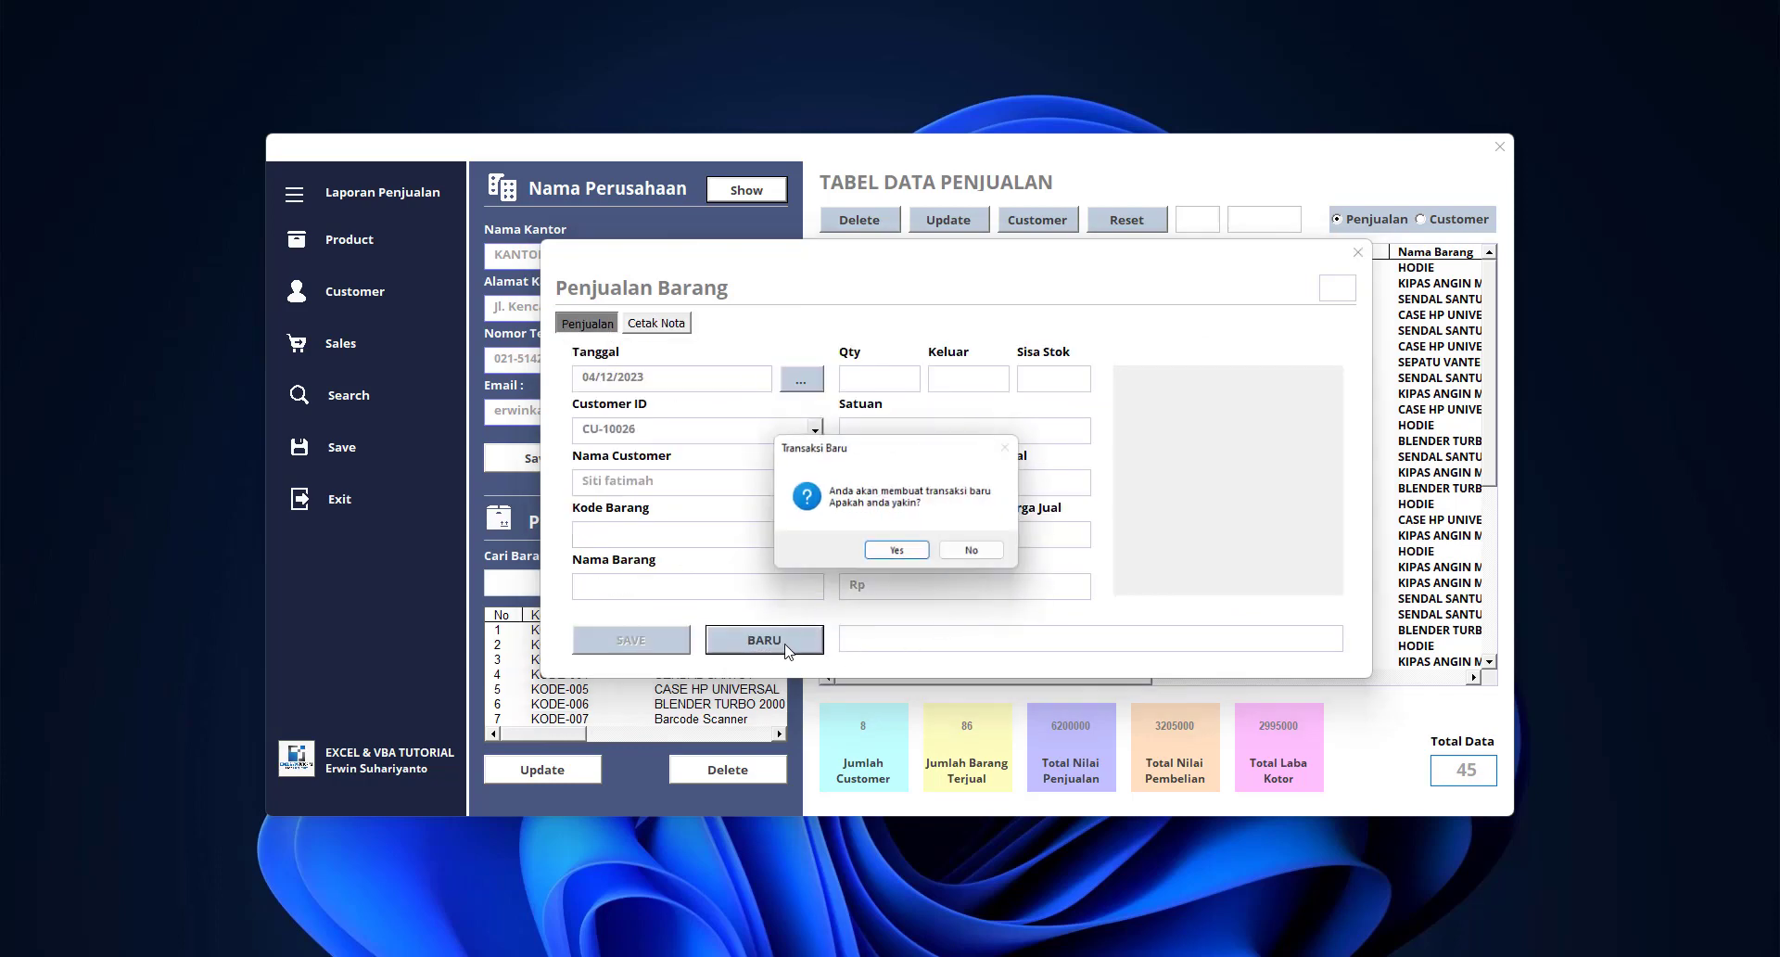
left_click(901, 559)
left_click(674, 329)
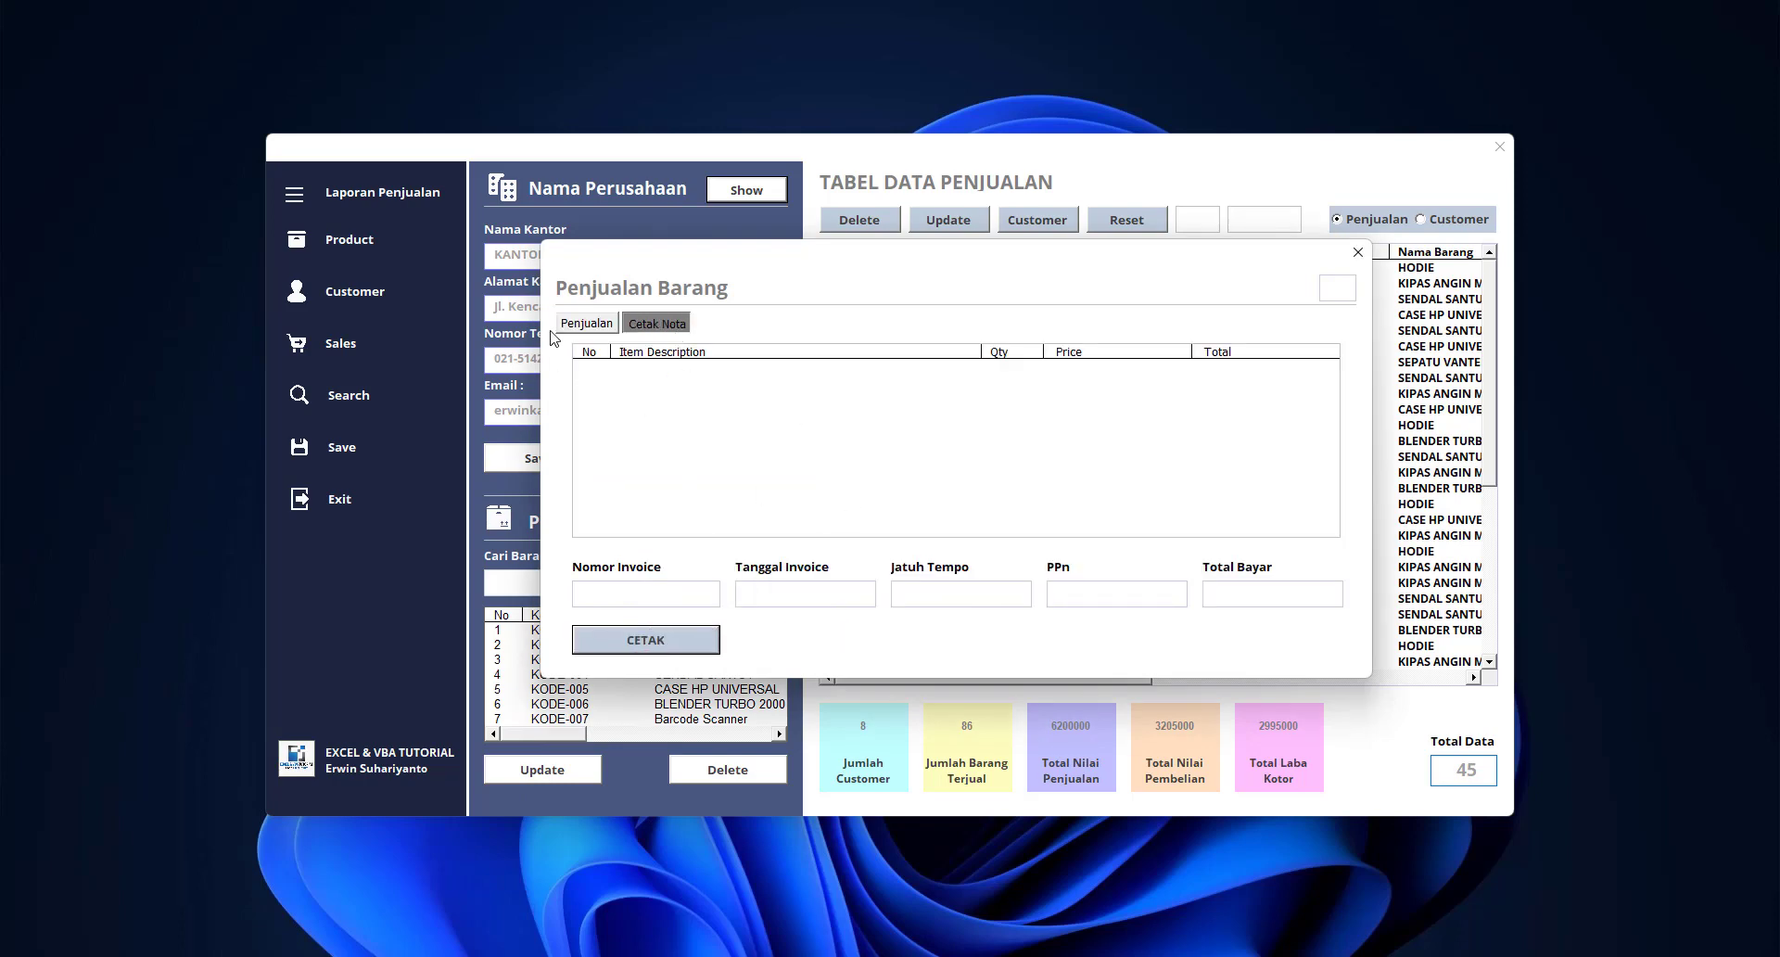
left_click(587, 325)
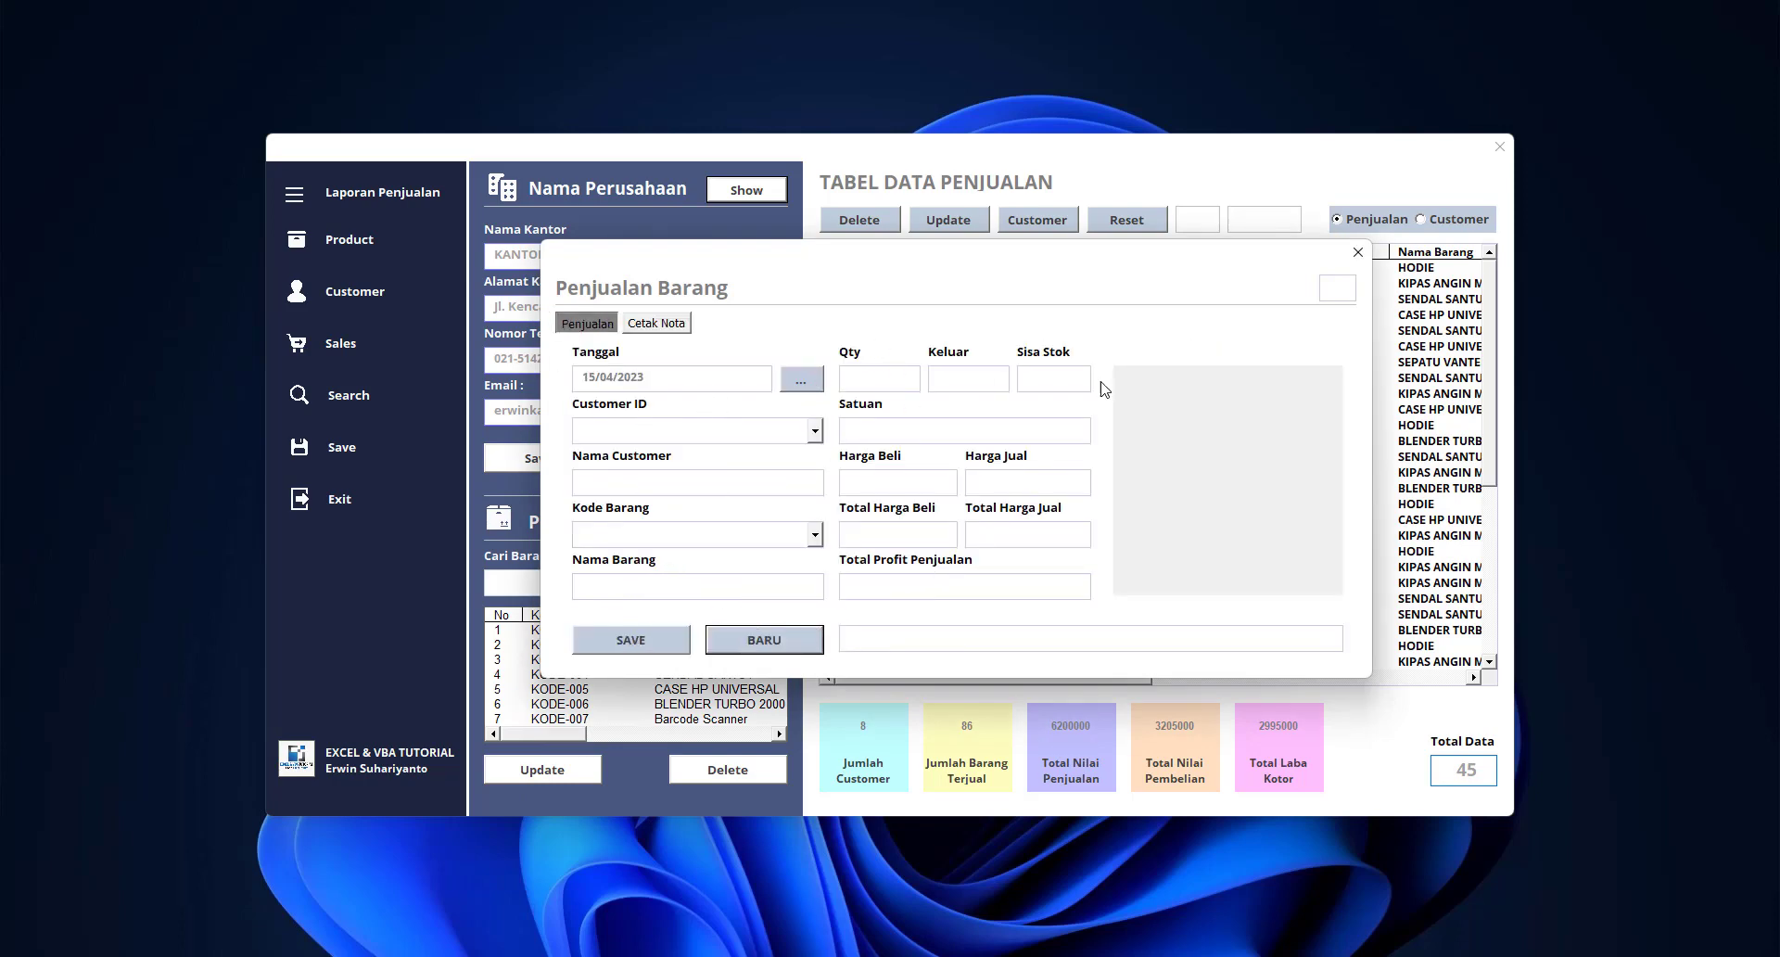
left_click(1357, 253)
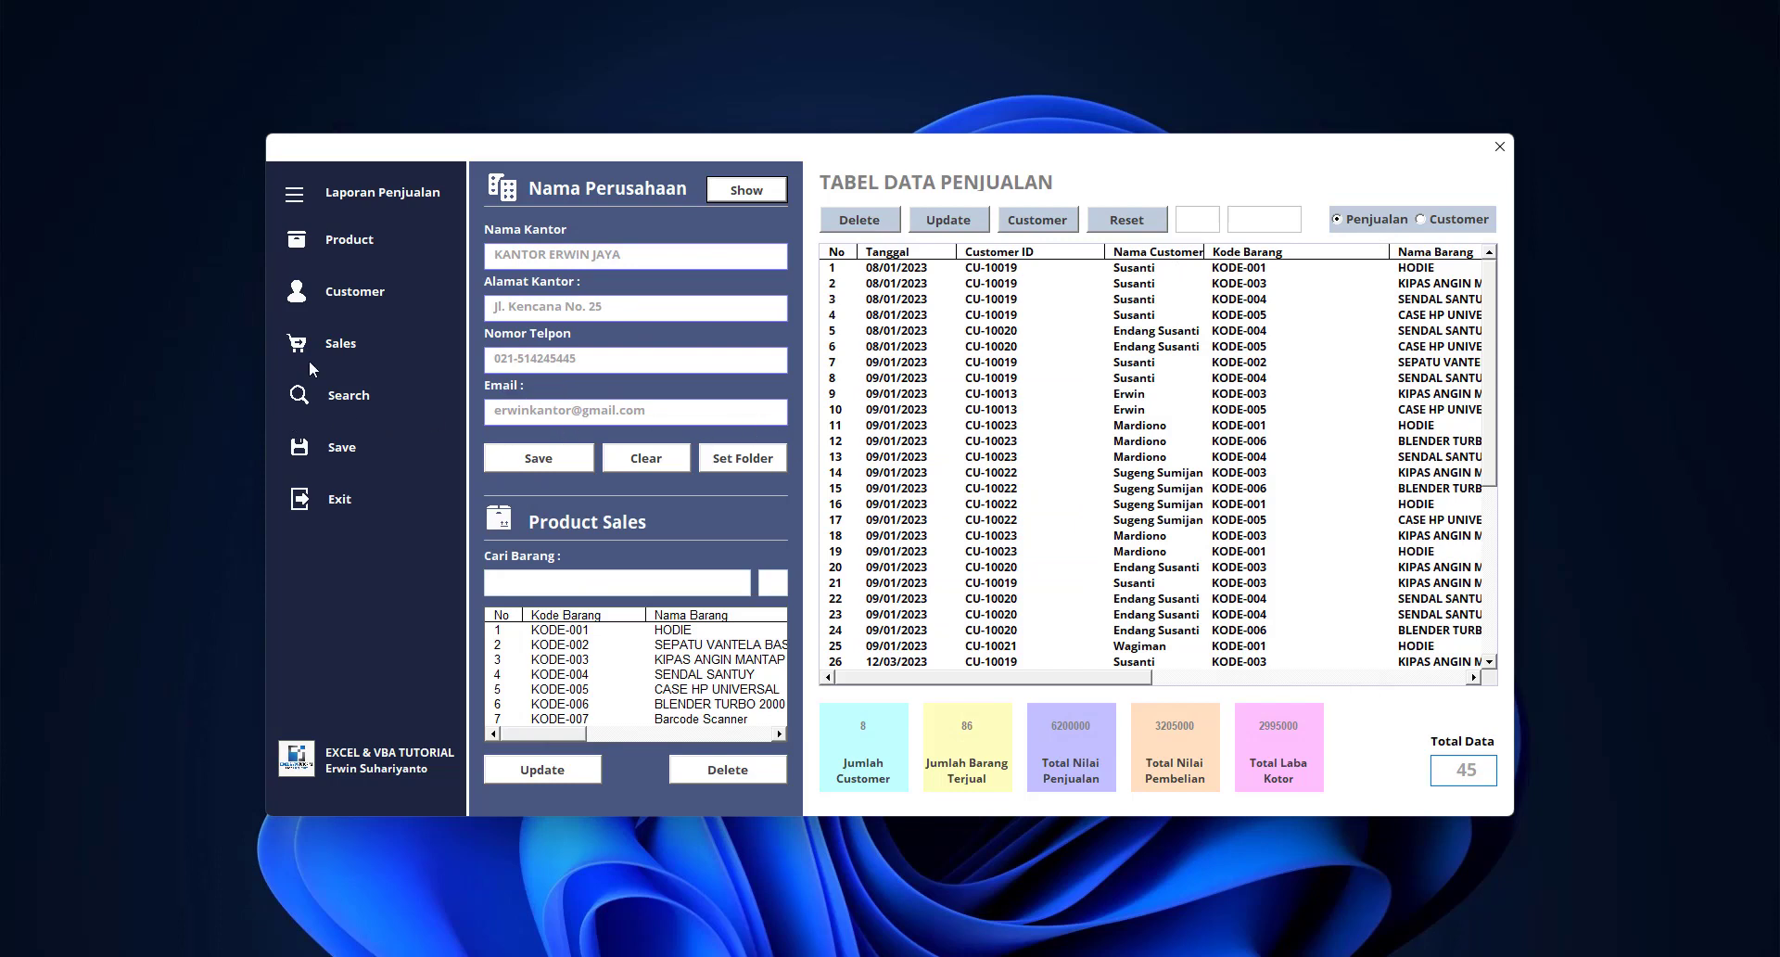
In the search dialog, choose Penjualan records and Customer ID as the criterion
left_click(350, 397)
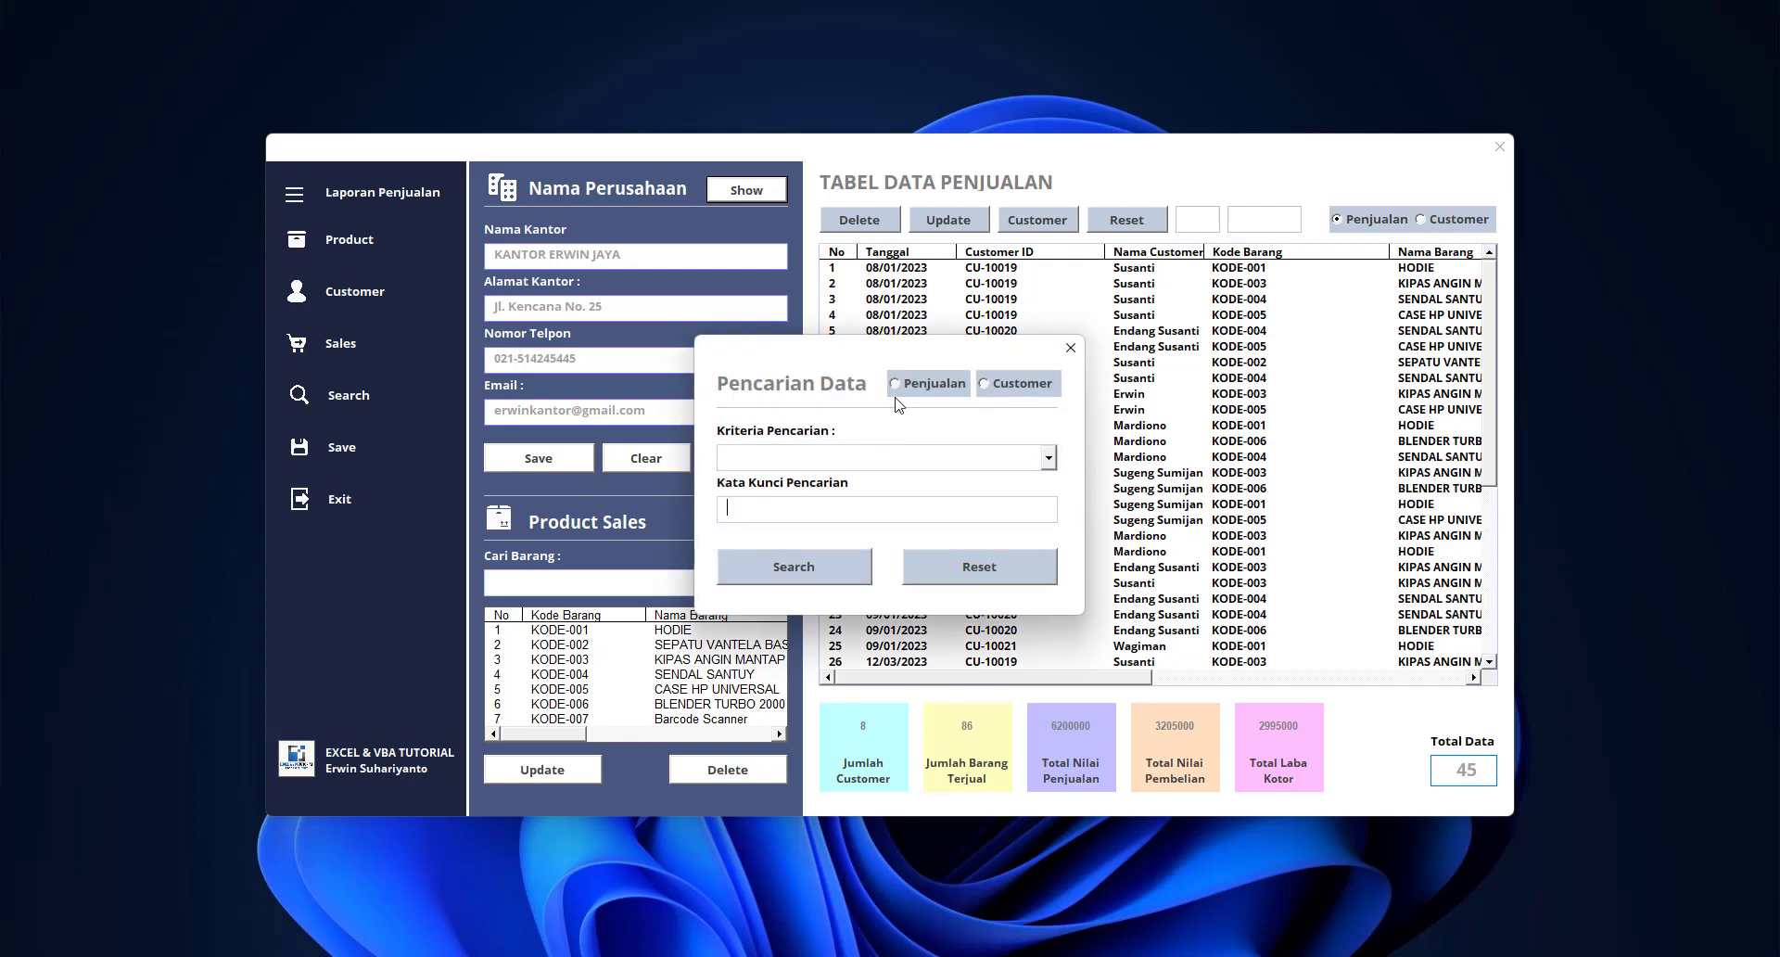
left_click(918, 385)
left_click(999, 385)
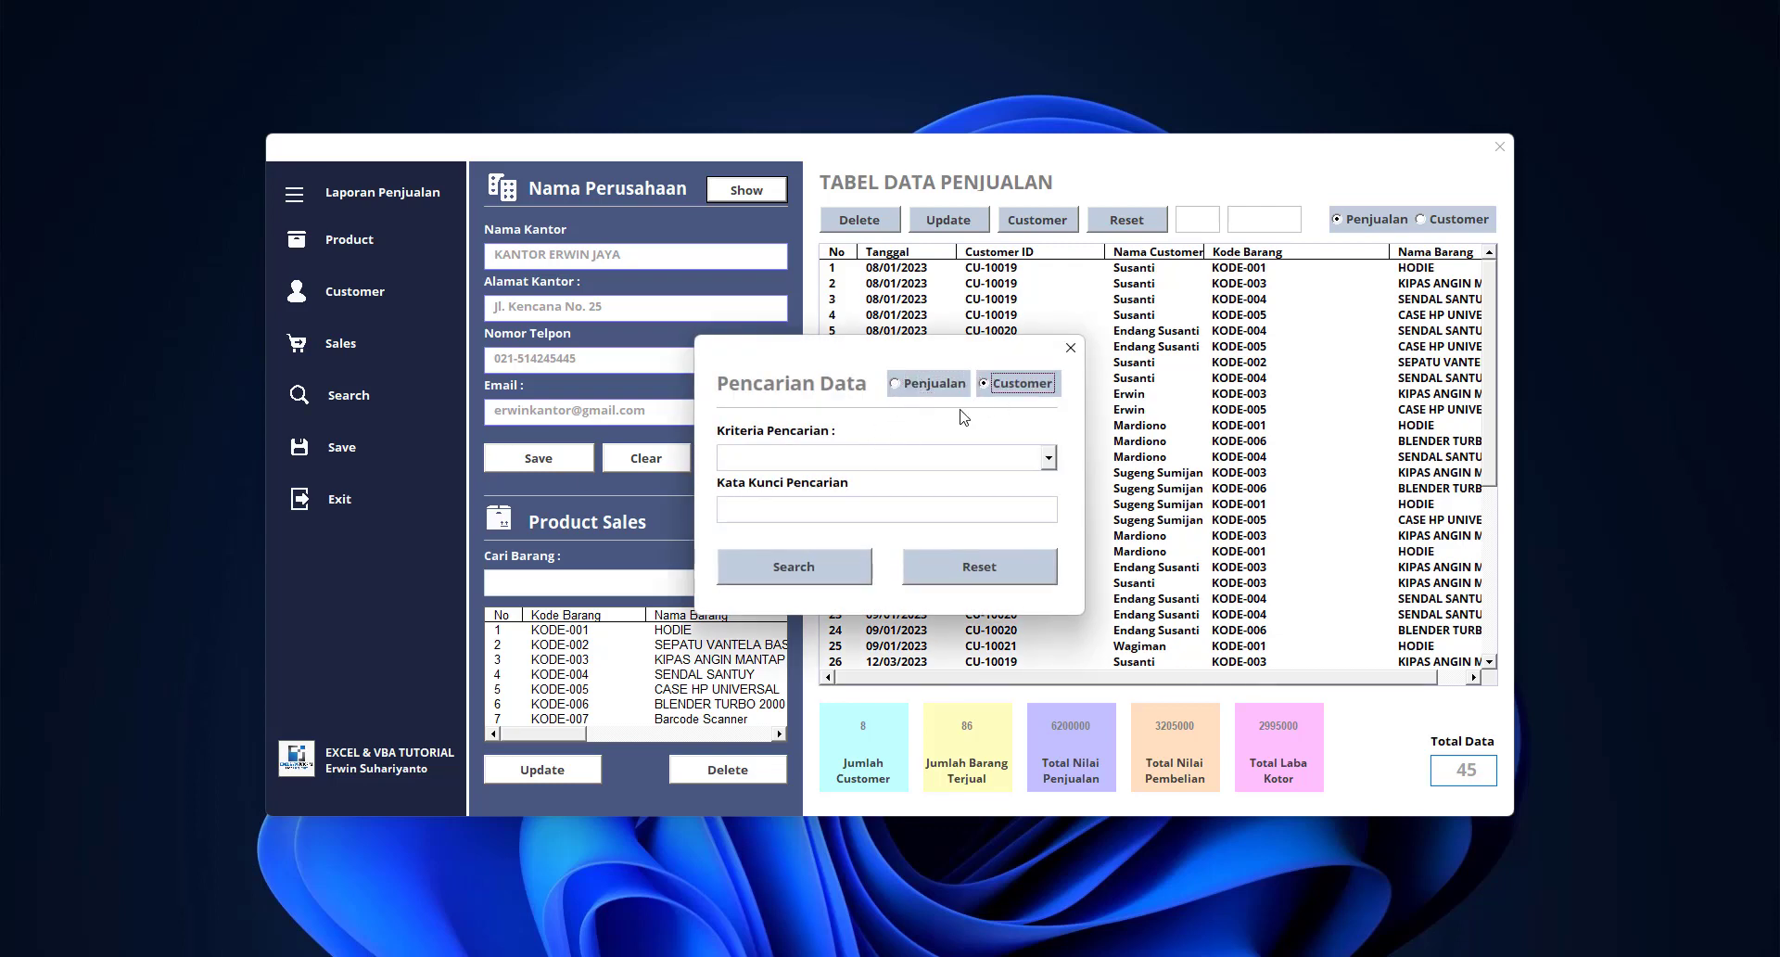
left_click(915, 388)
left_click(1047, 457)
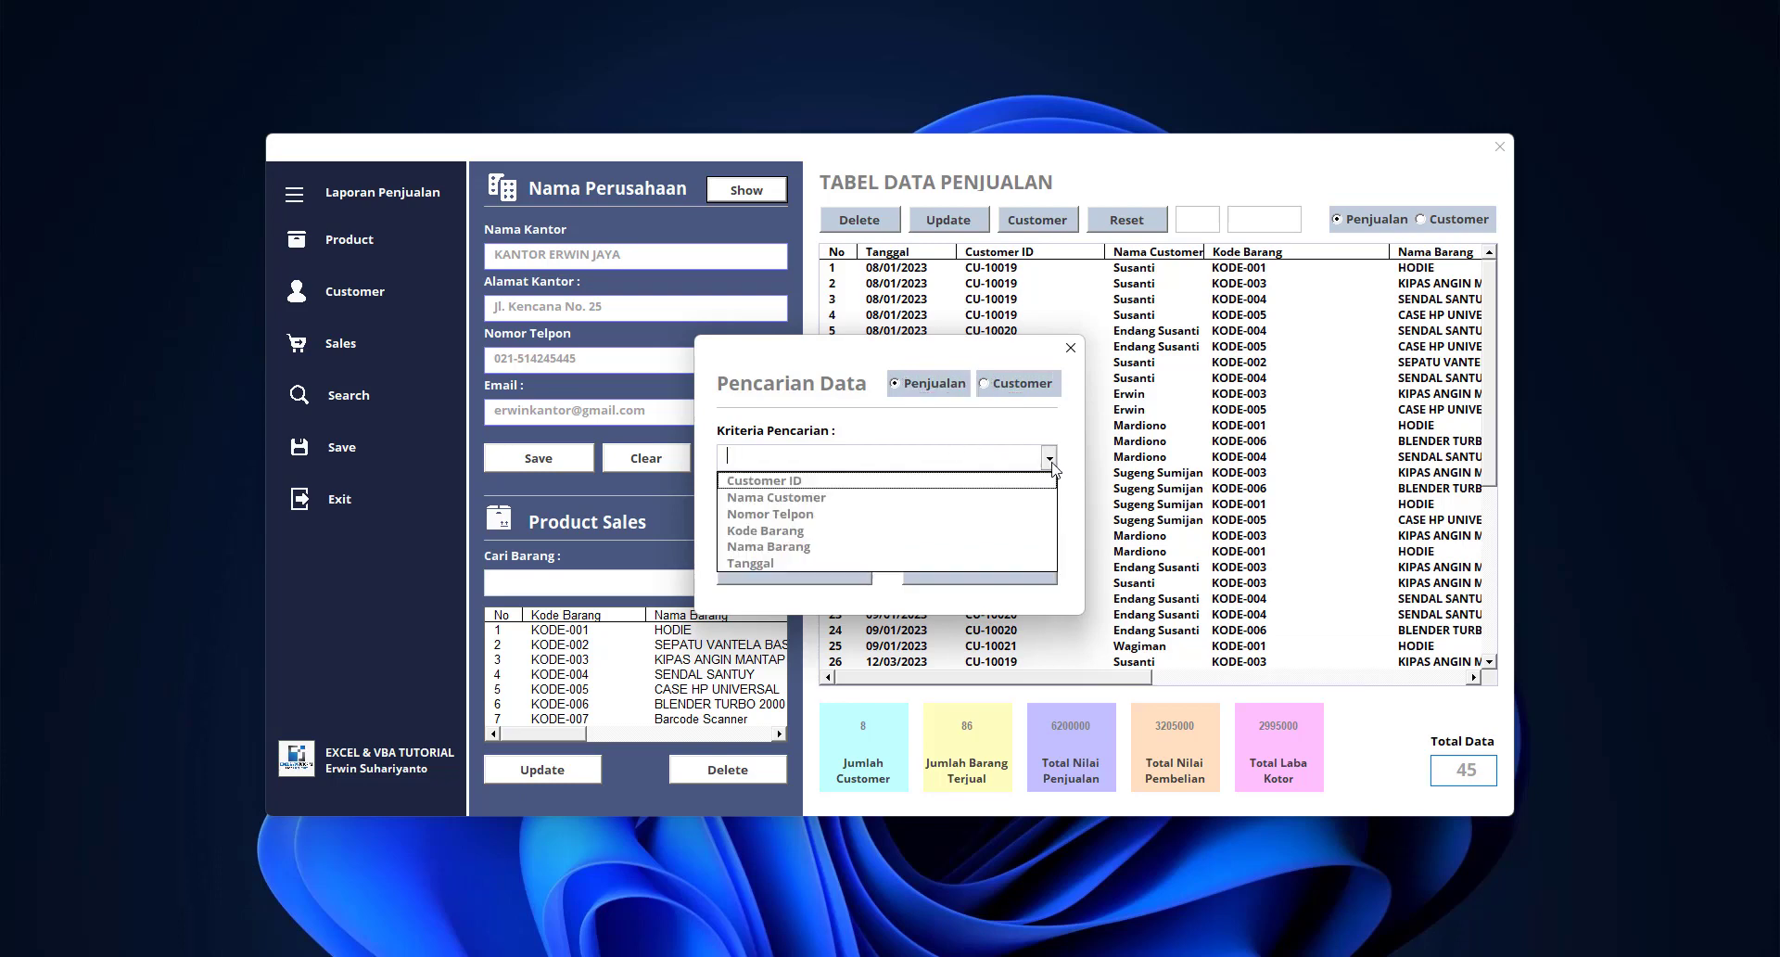
left_click(844, 484)
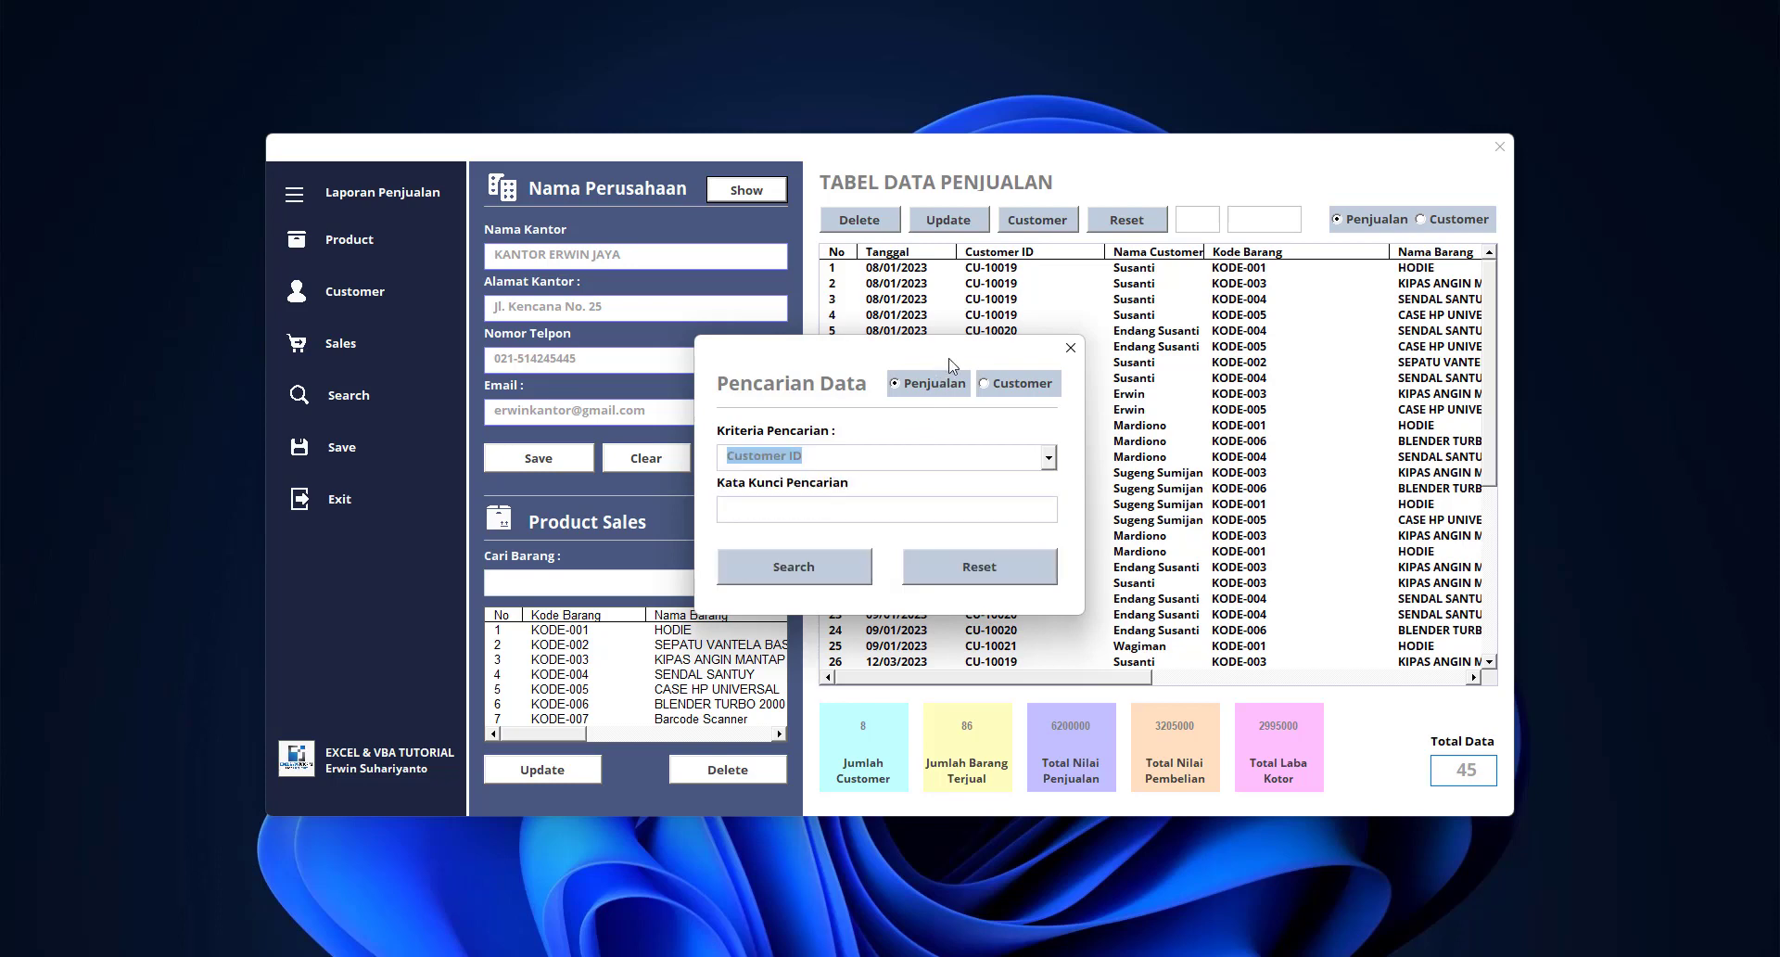
Search for the customer's ID to list their 9 sales, then close the dialog
left_click_drag(945, 364, 1020, 393)
left_click(904, 540)
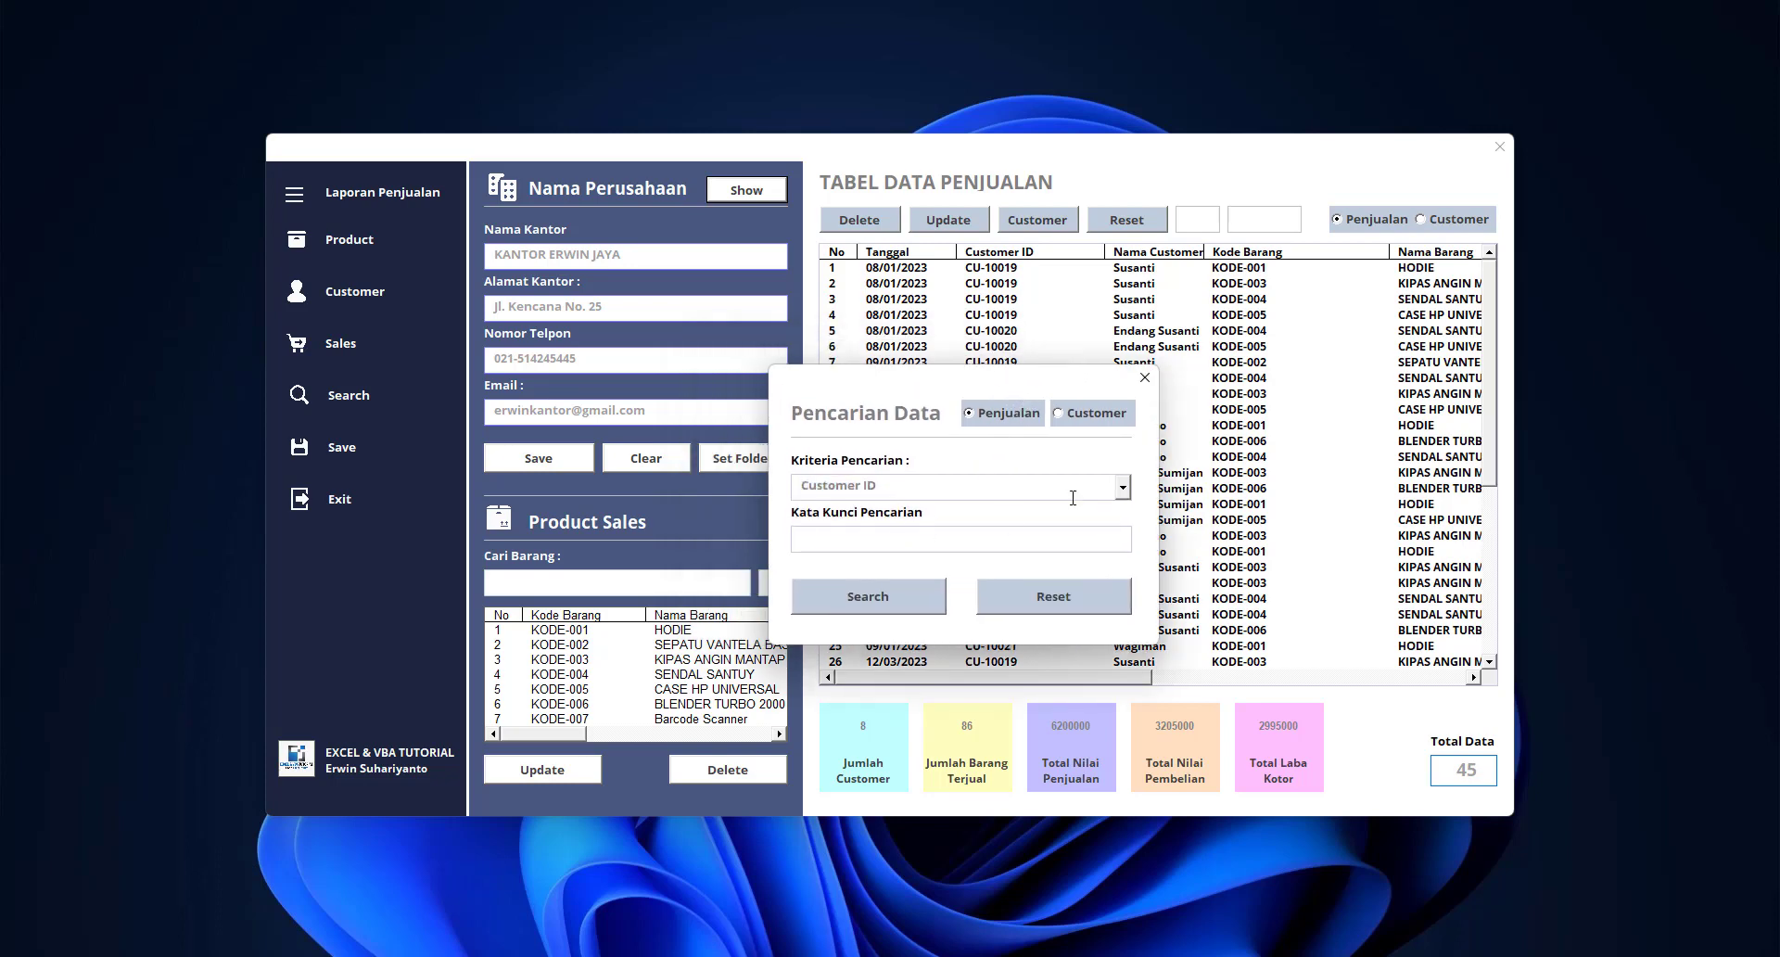
type("CU-10019")
left_click(906, 598)
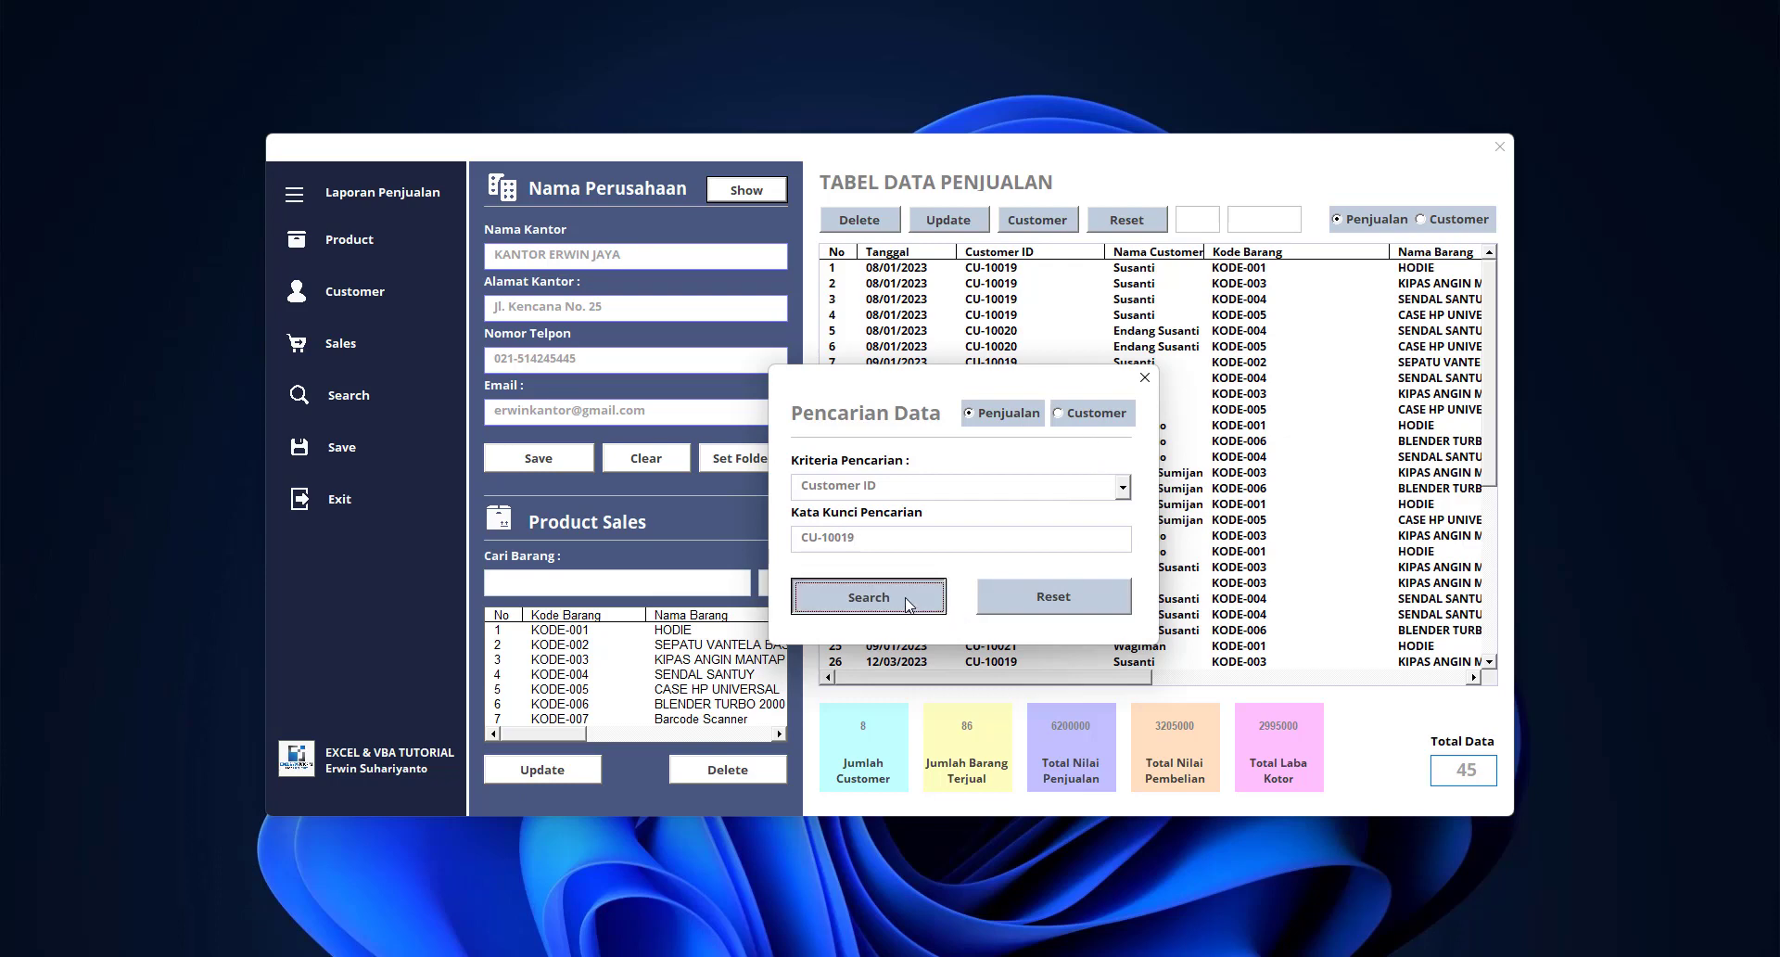
left_click_drag(1090, 380, 879, 600)
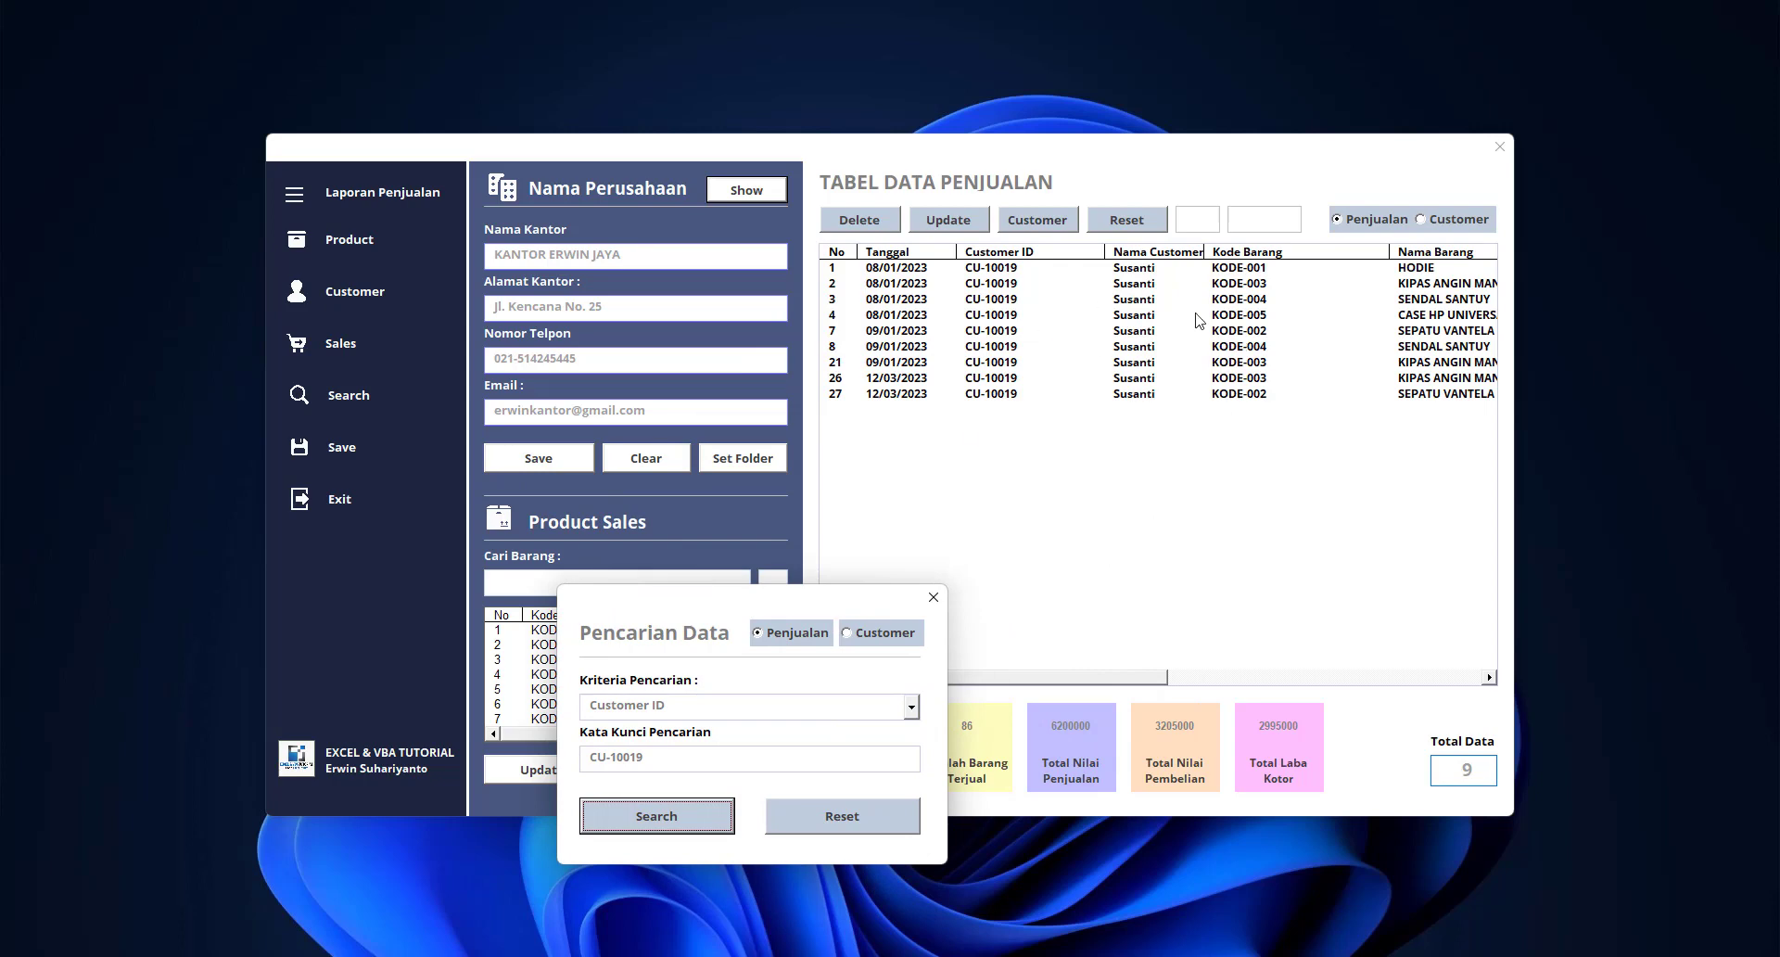
left_click_drag(840, 598, 1106, 369)
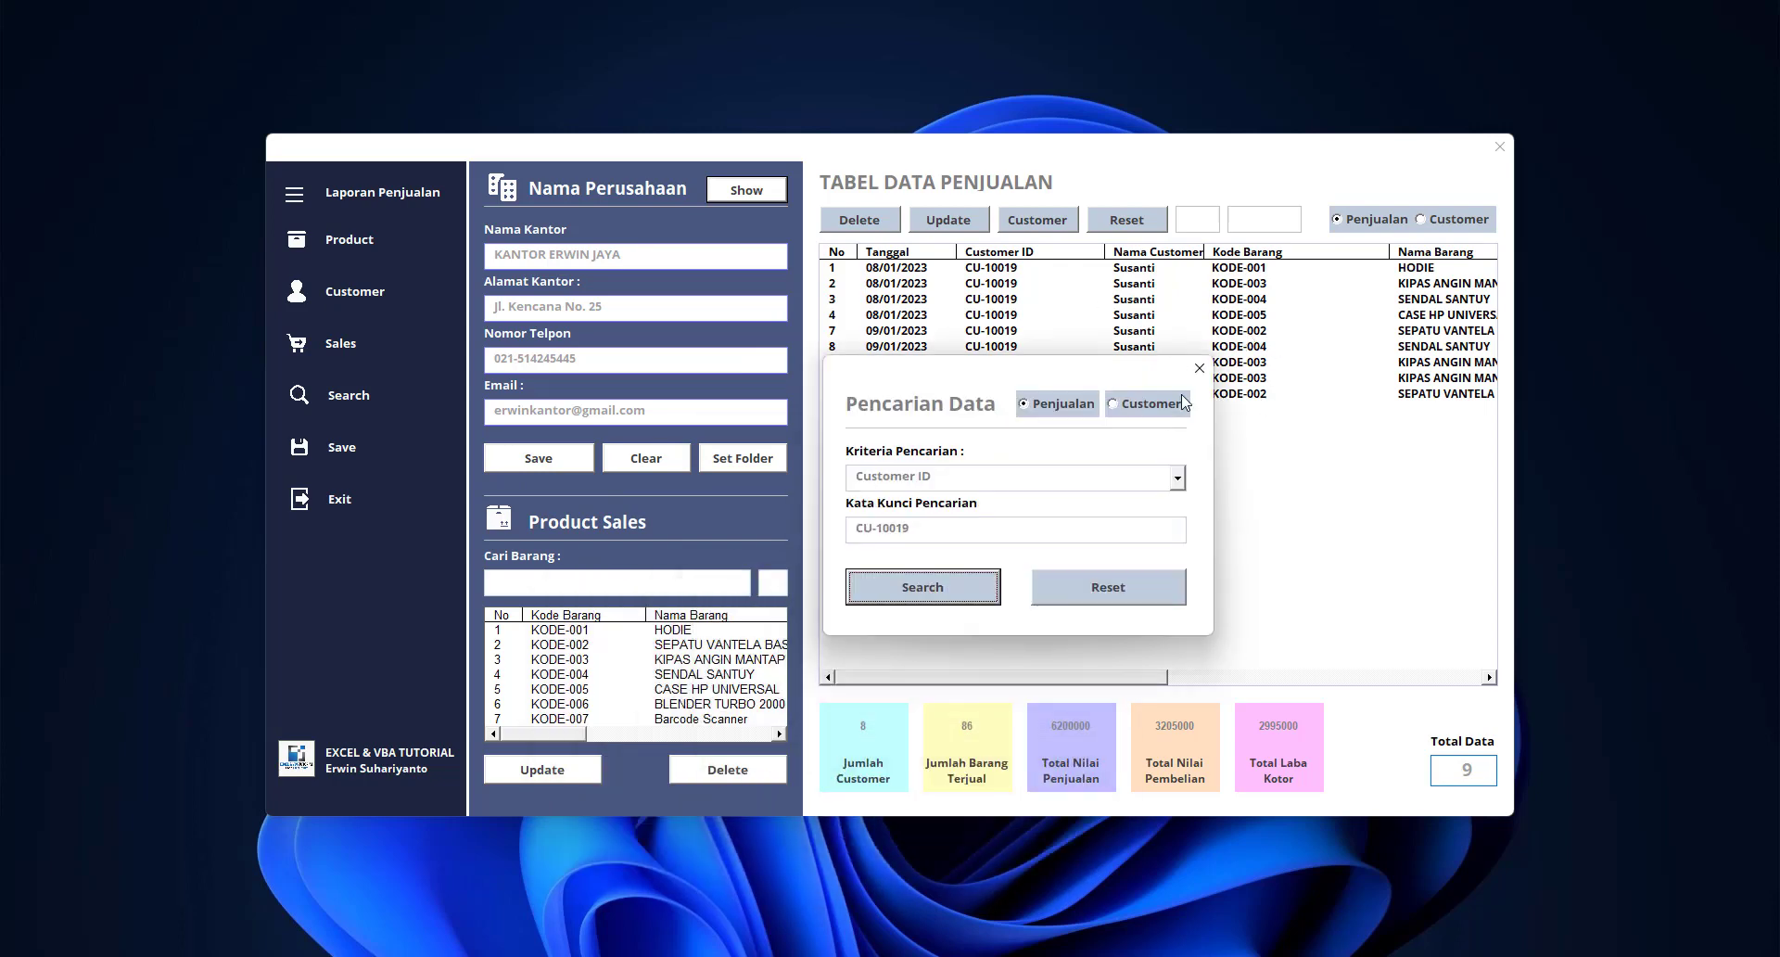
left_click(1122, 592)
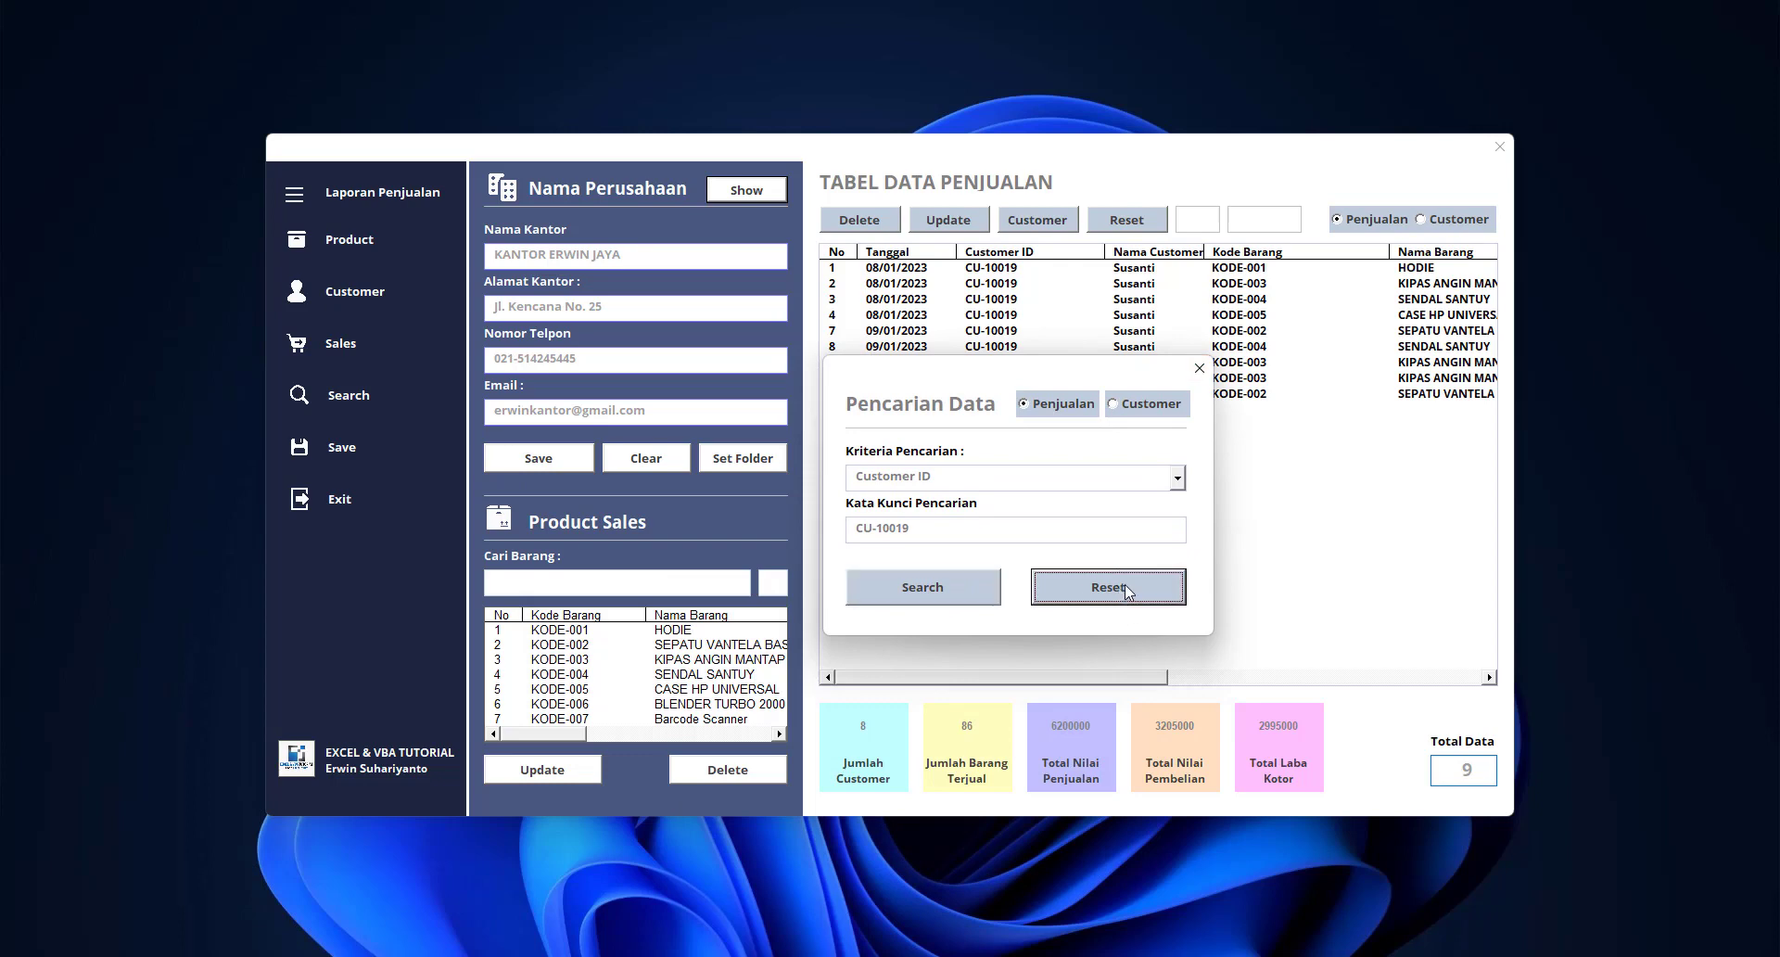
left_click(1198, 368)
left_click(1126, 220)
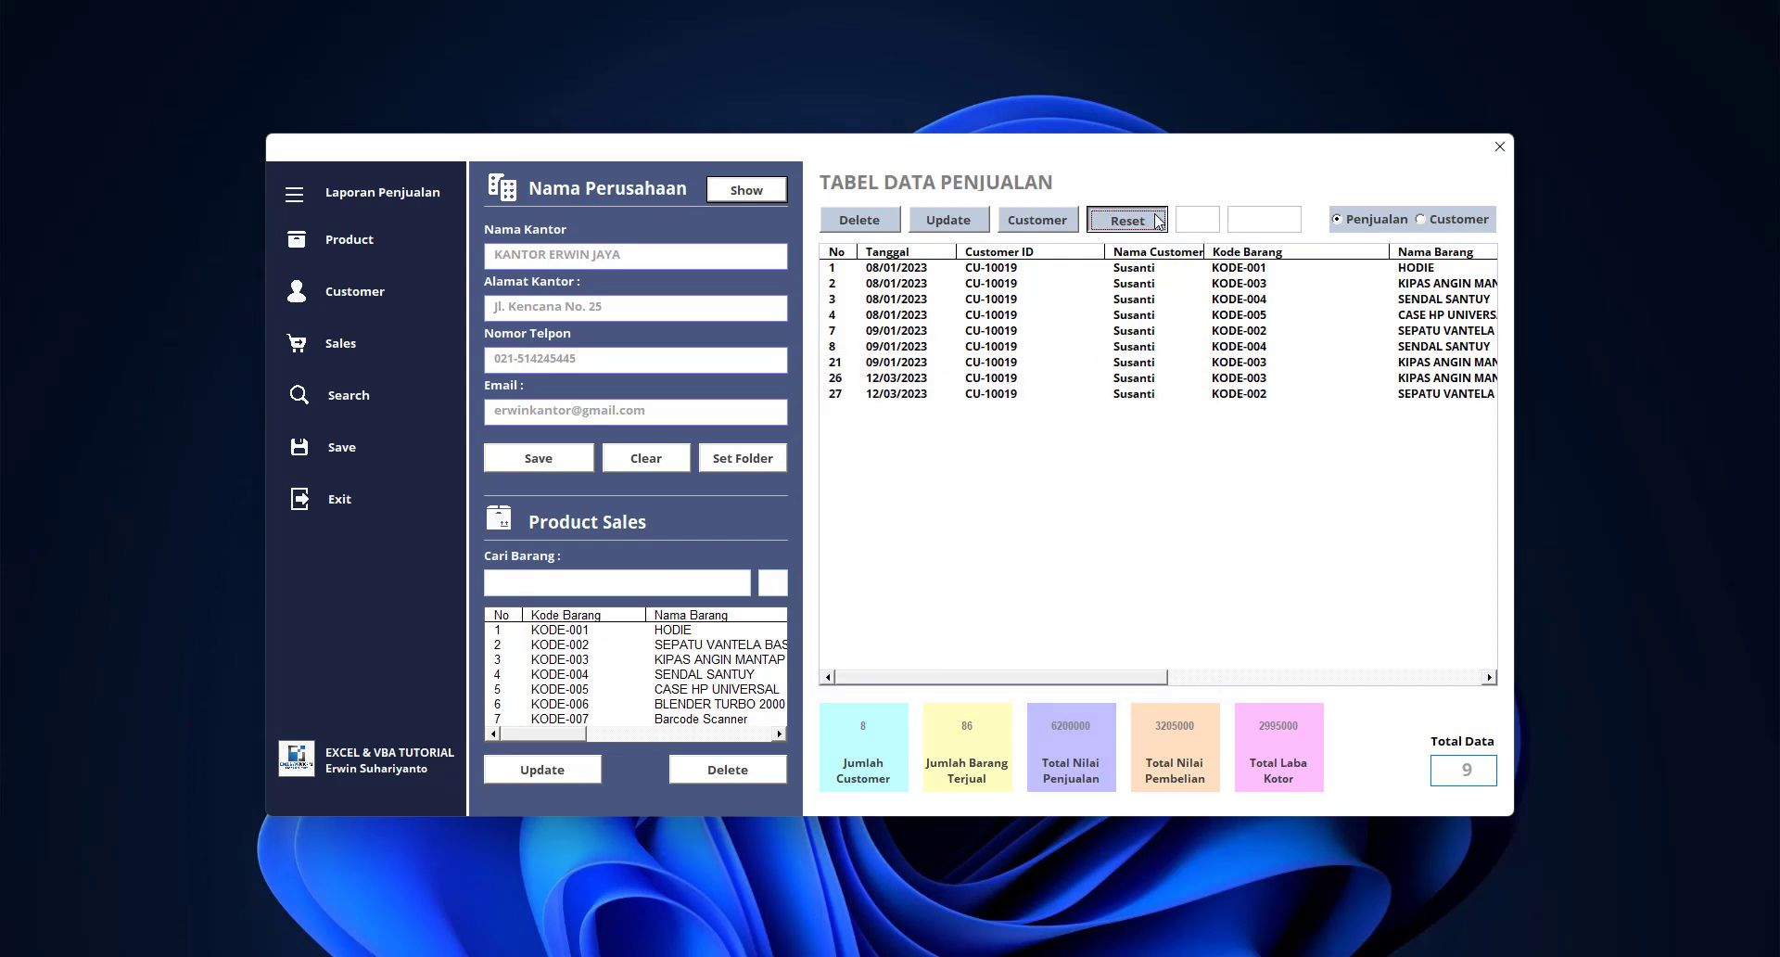
Reload the Penjualan sales data and scroll through the table to check all 45 records
left_click(1421, 220)
left_click(1377, 223)
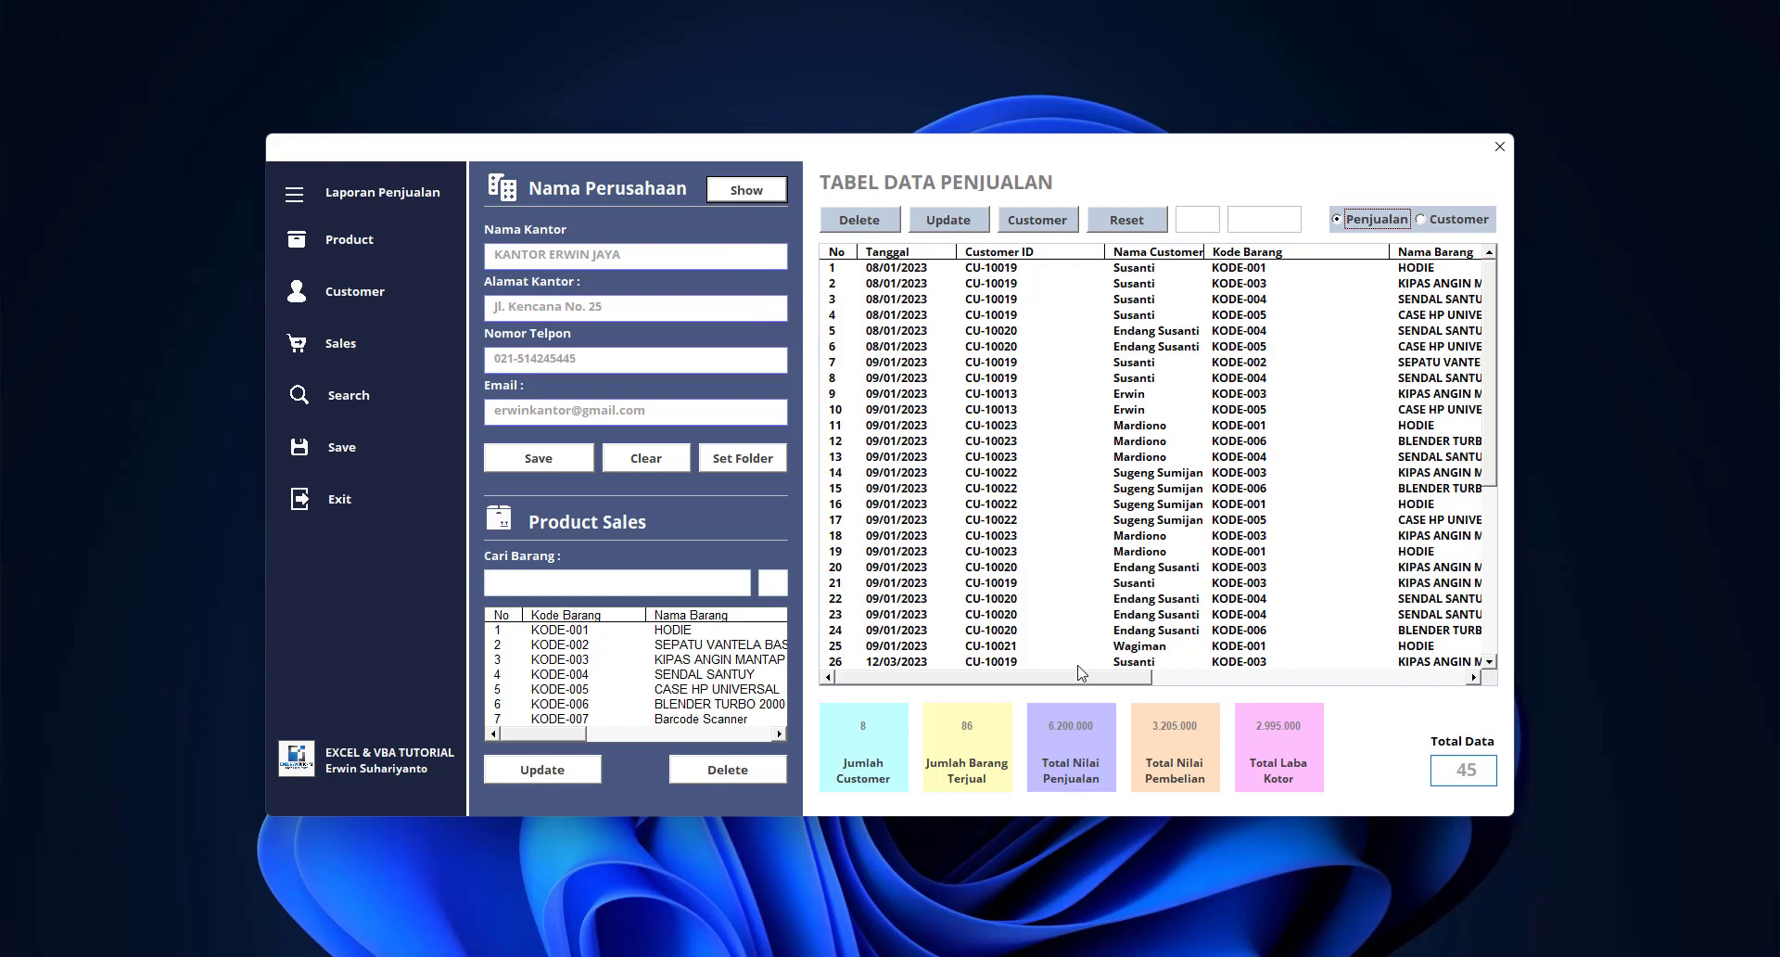
left_click_drag(1080, 683, 1416, 683)
mouse_move(1488, 350)
left_mouse_down()
mouse_move(1496, 596)
mouse_move(1496, 332)
left_mouse_up()
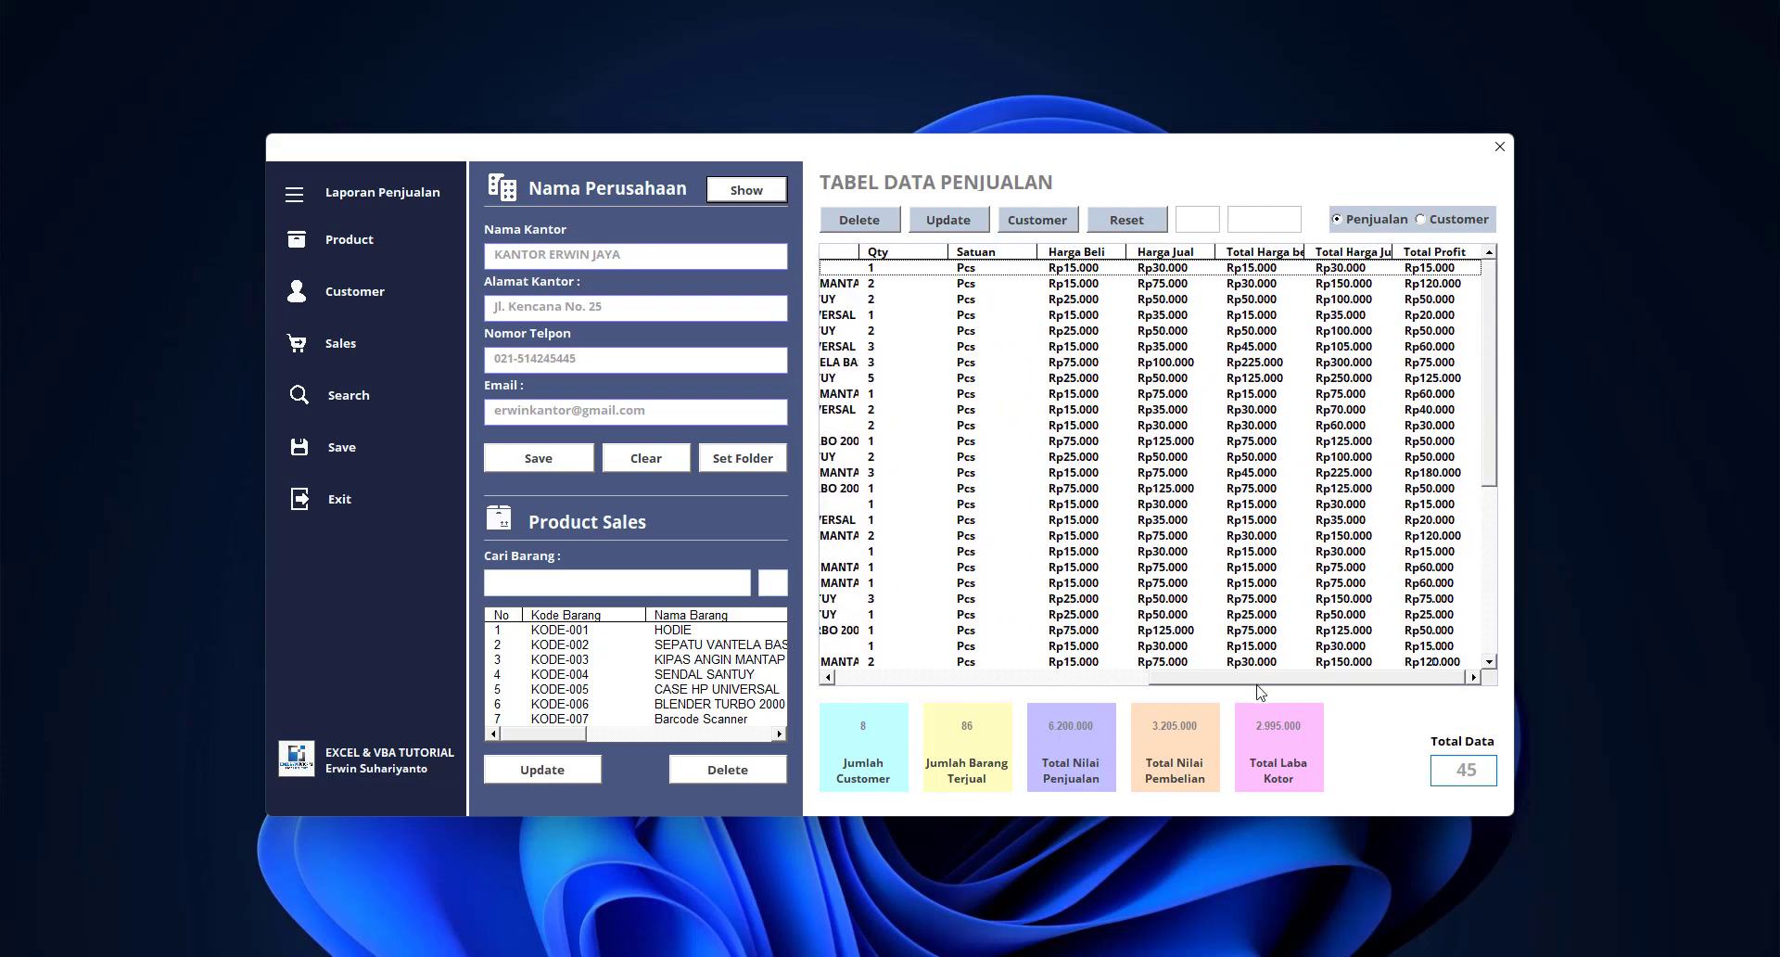
left_click_drag(1262, 678, 885, 701)
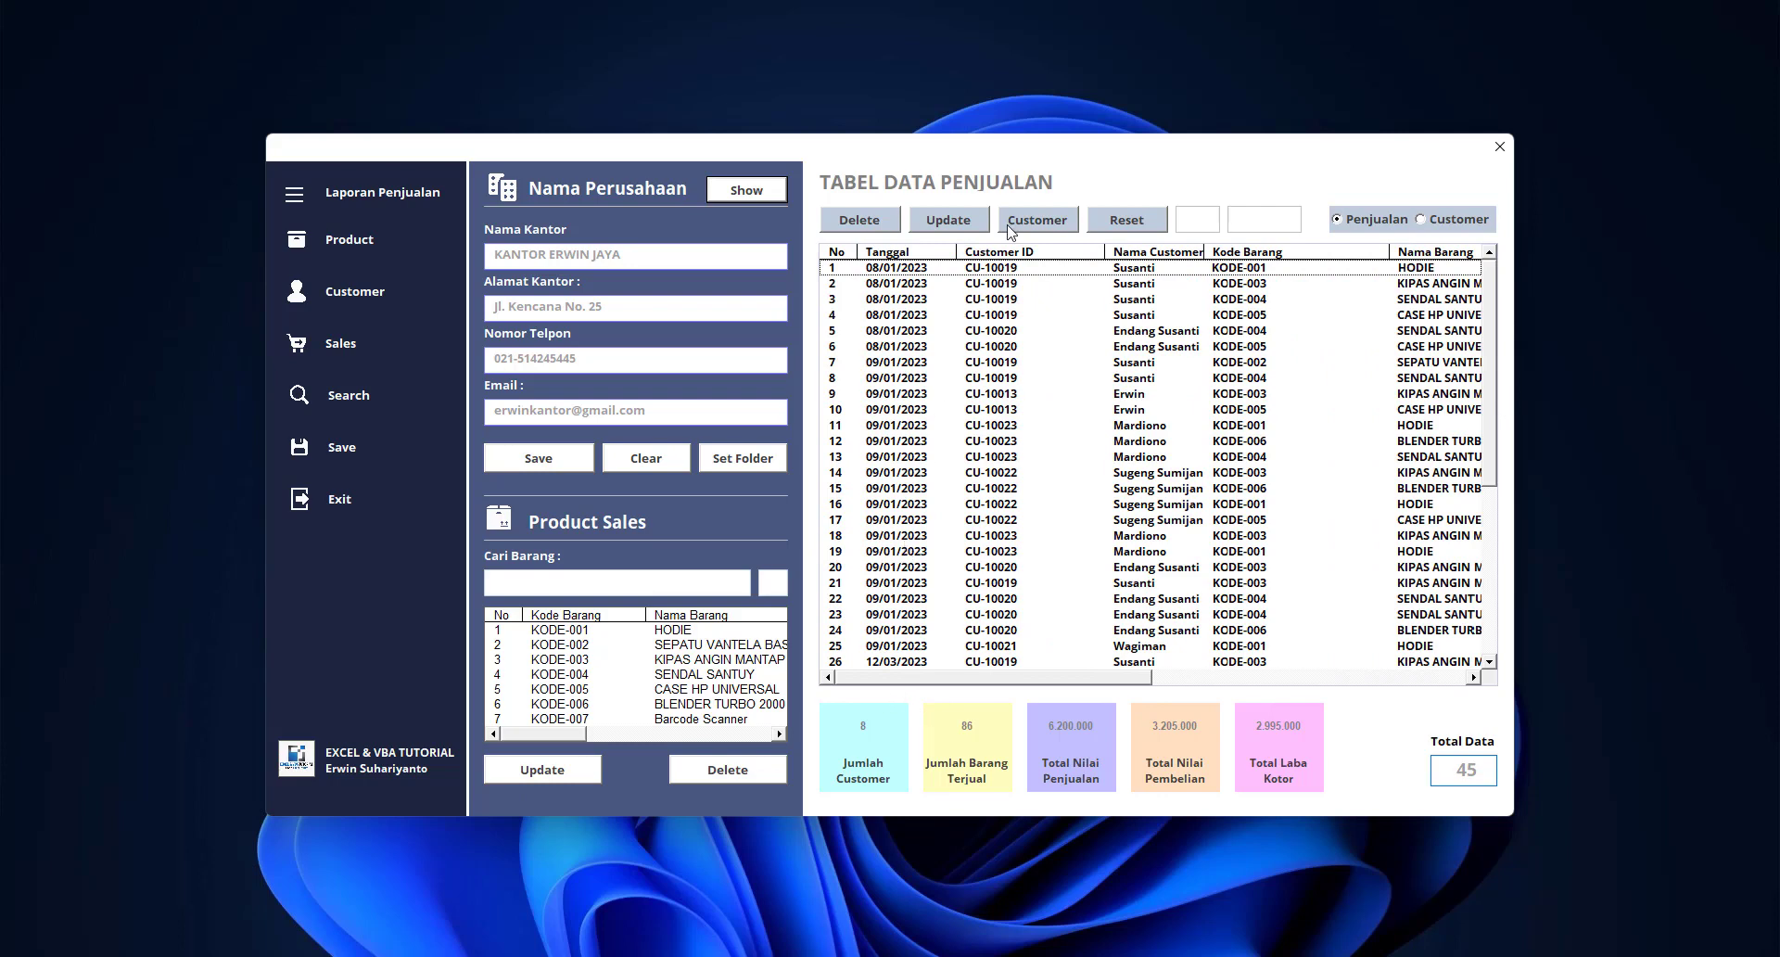
Reset the sales table, then open the search dialog and close it without searching
left_click(1126, 223)
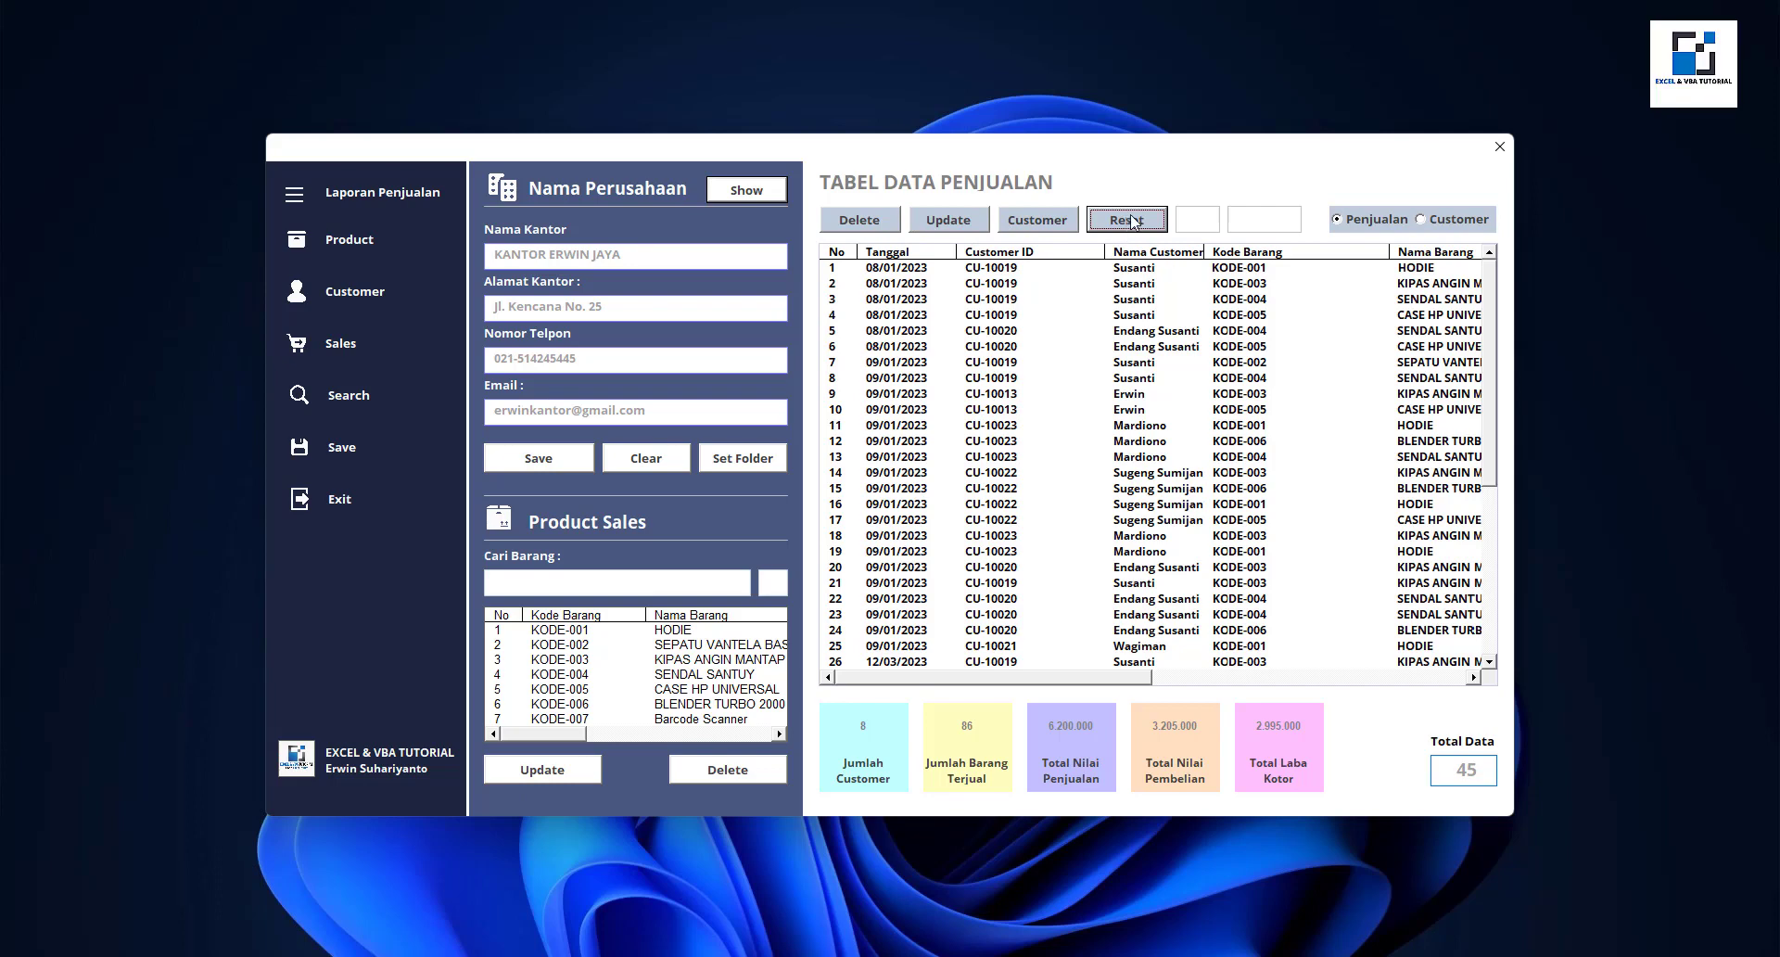
left_click(334, 401)
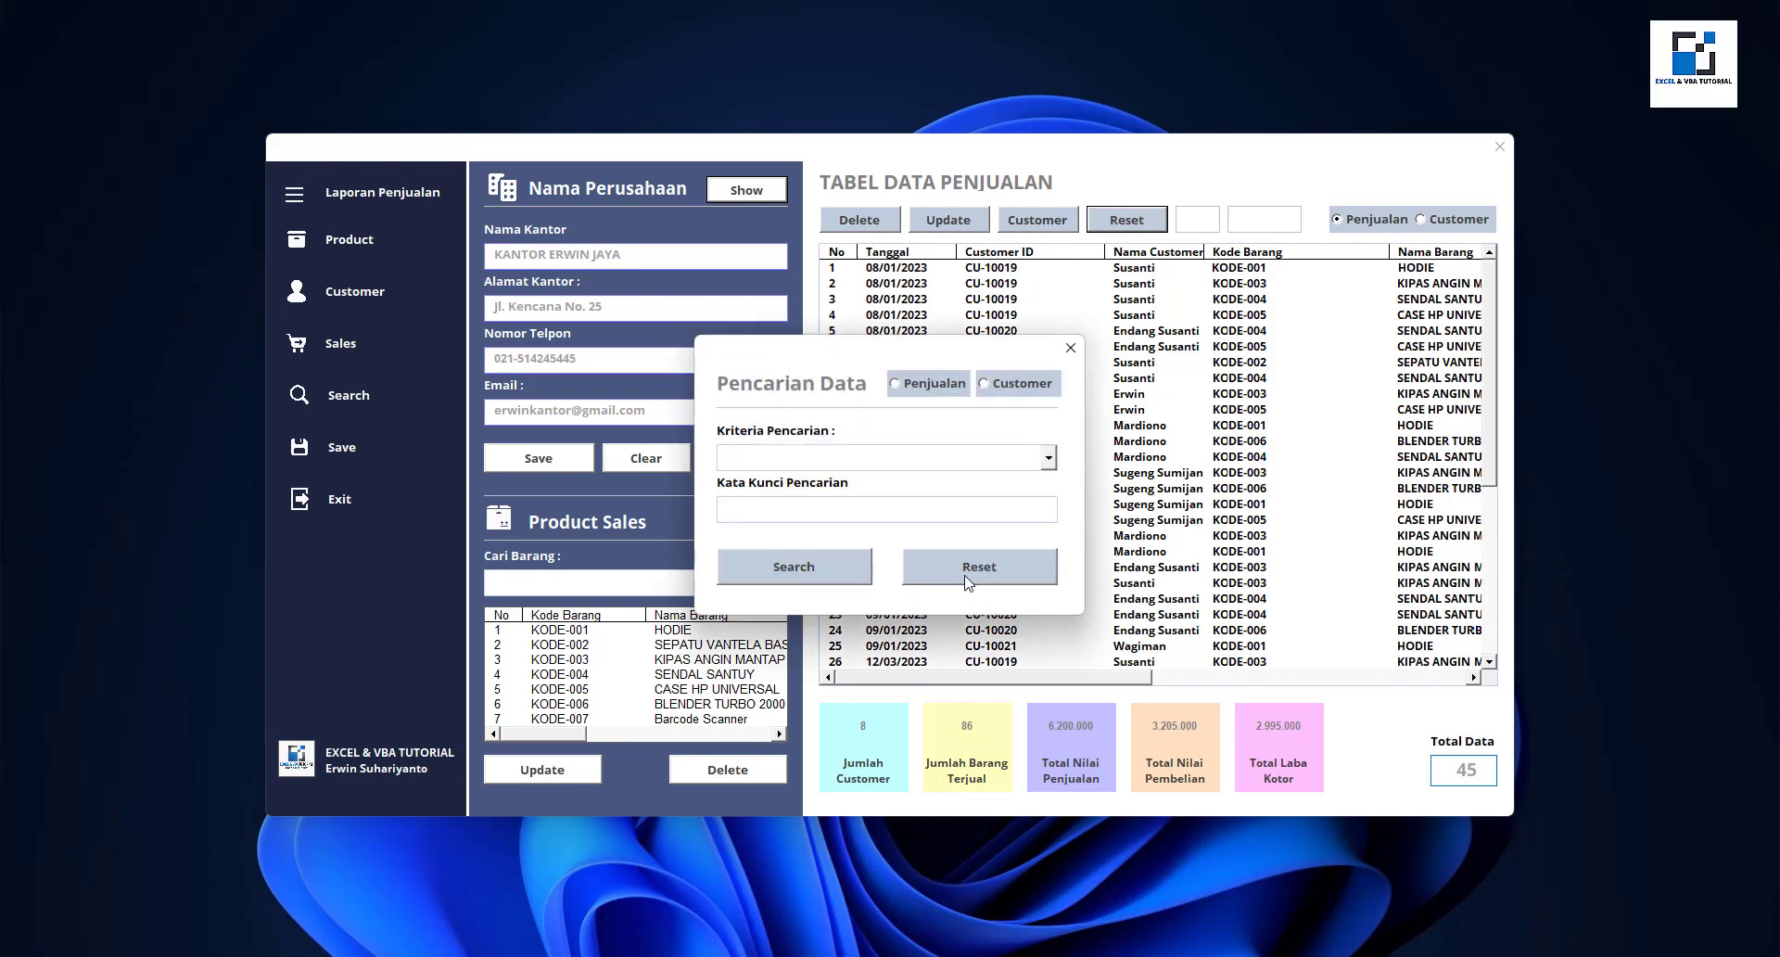
left_click(1069, 350)
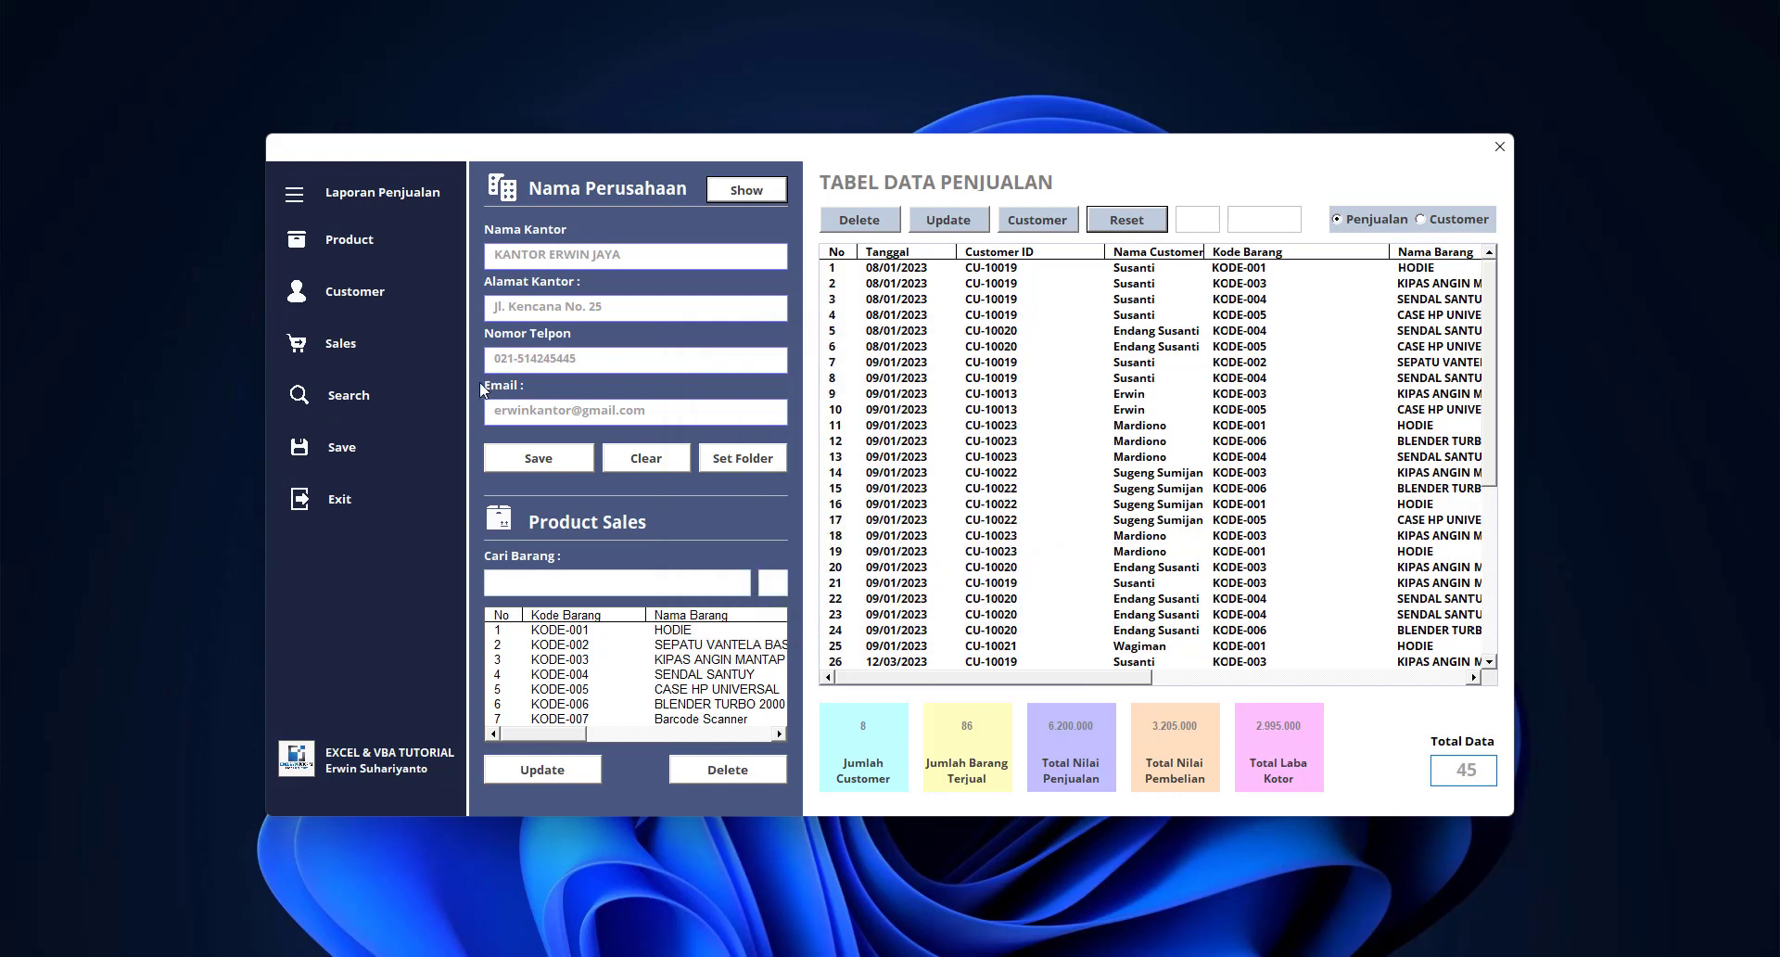